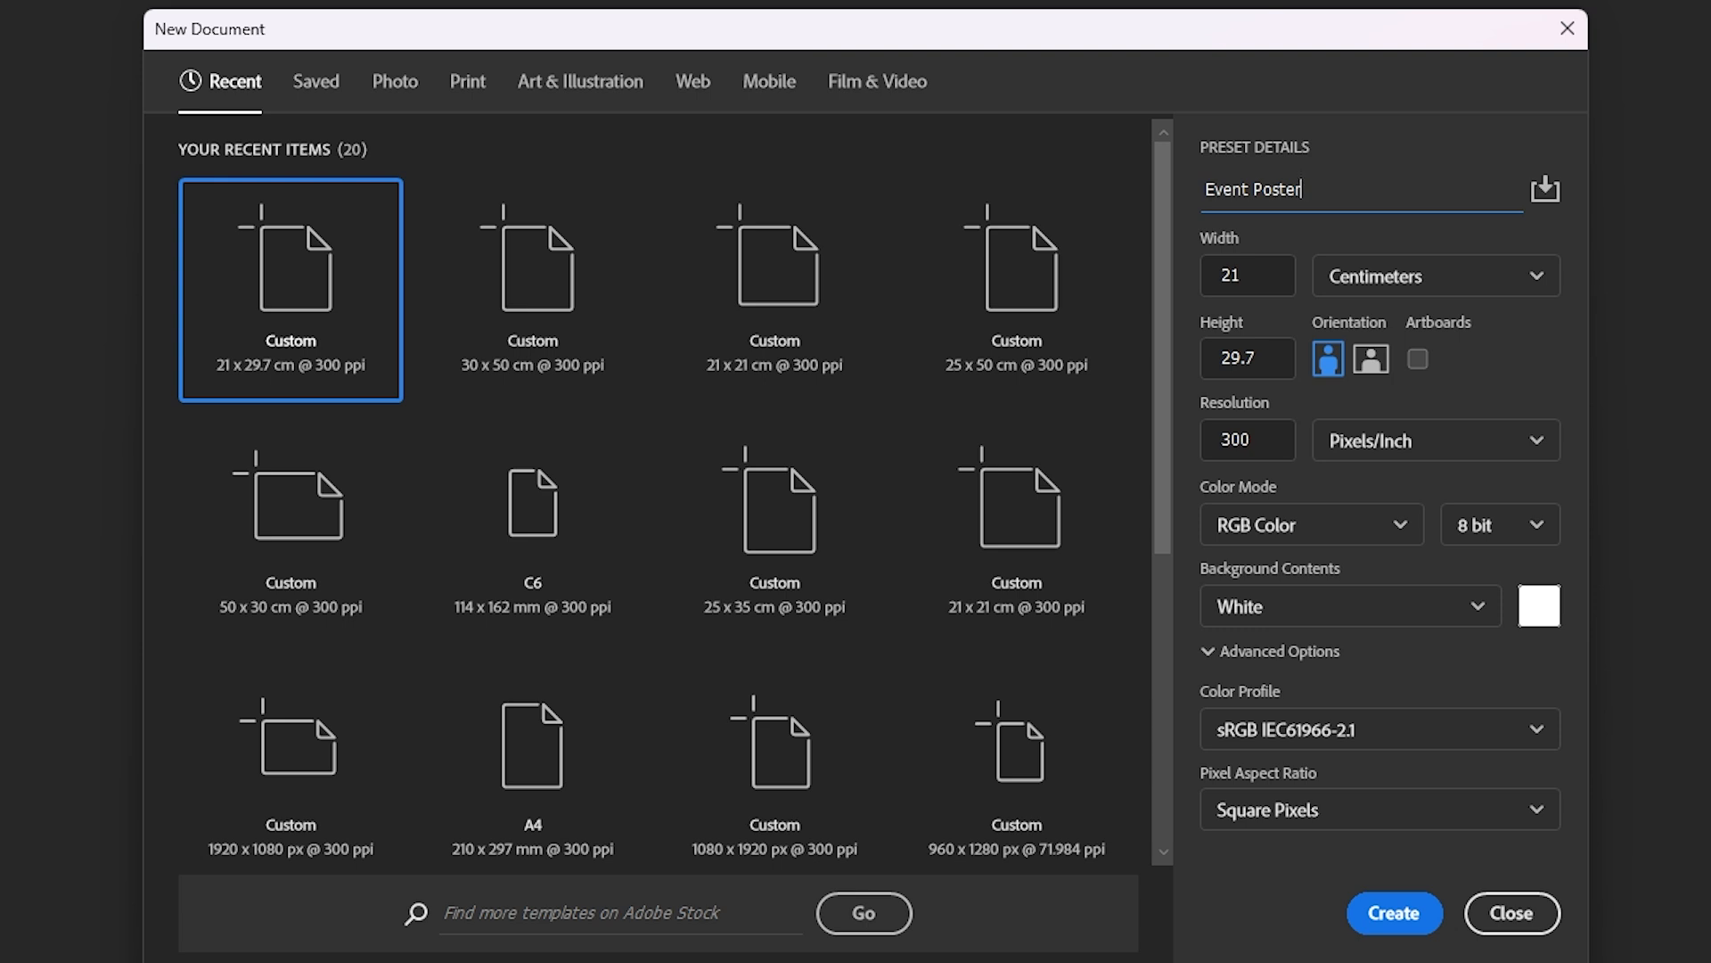
- Keep the Event Poster preset at 21 × 29.7 cm, 300 ppi, RGB 8 bit, White background
left_click(1413, 294)
left_click(1413, 294)
left_click(1532, 610)
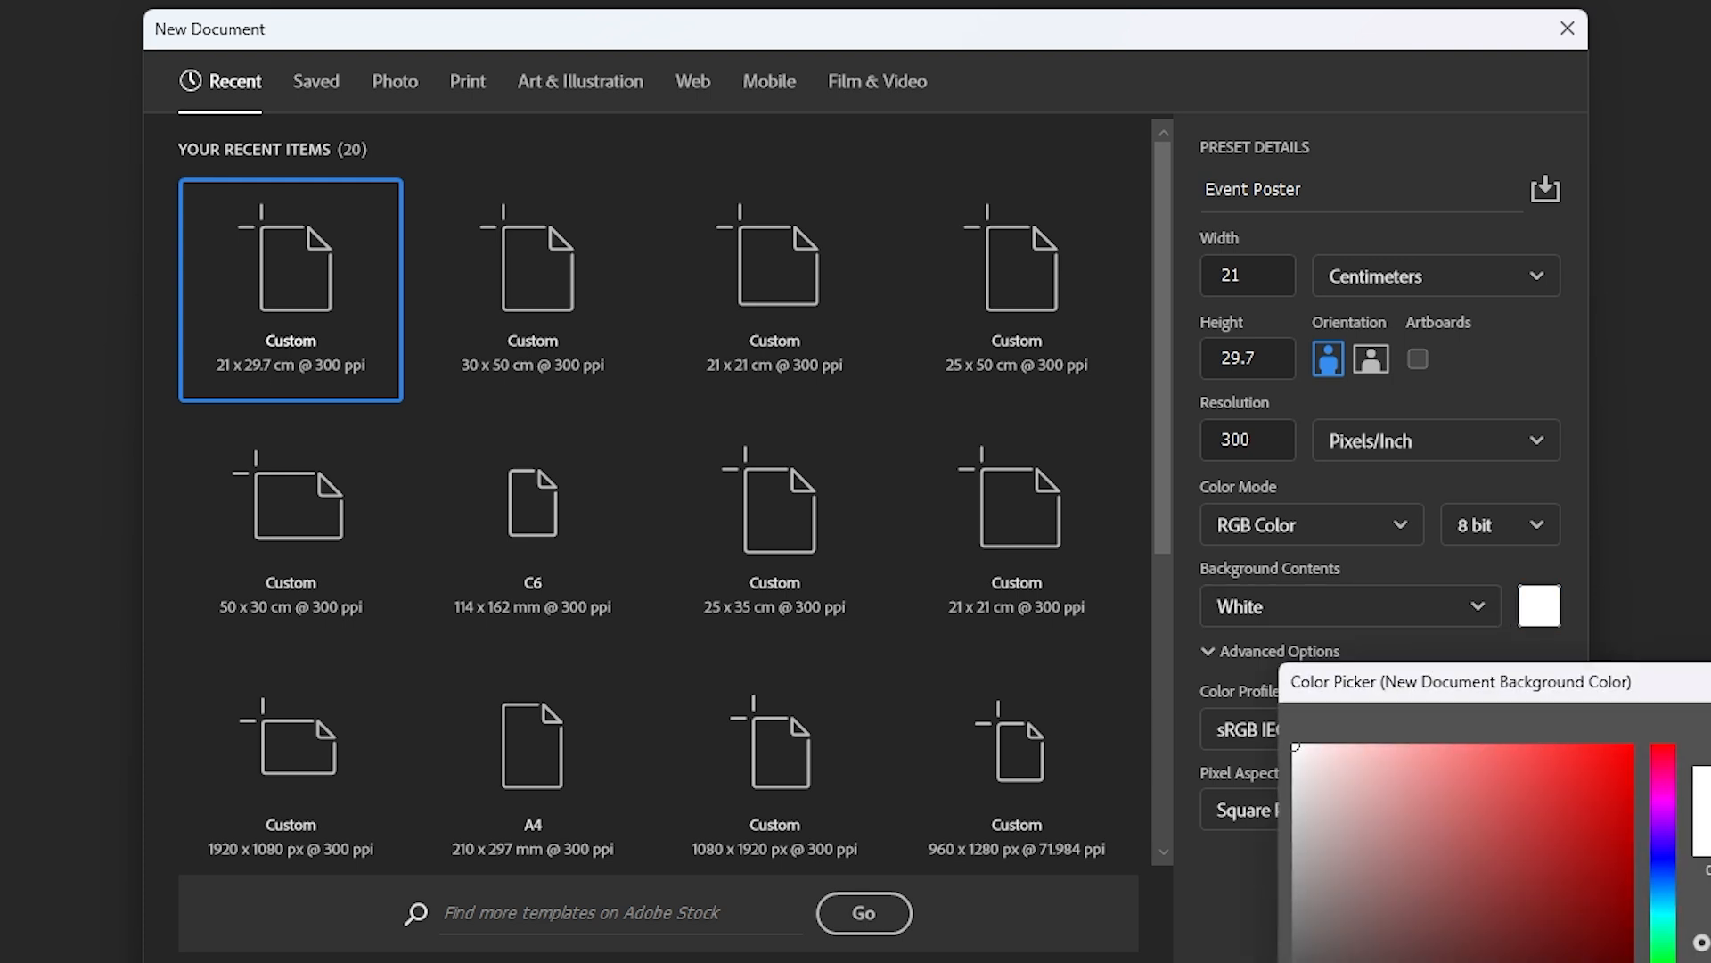
key("Return")
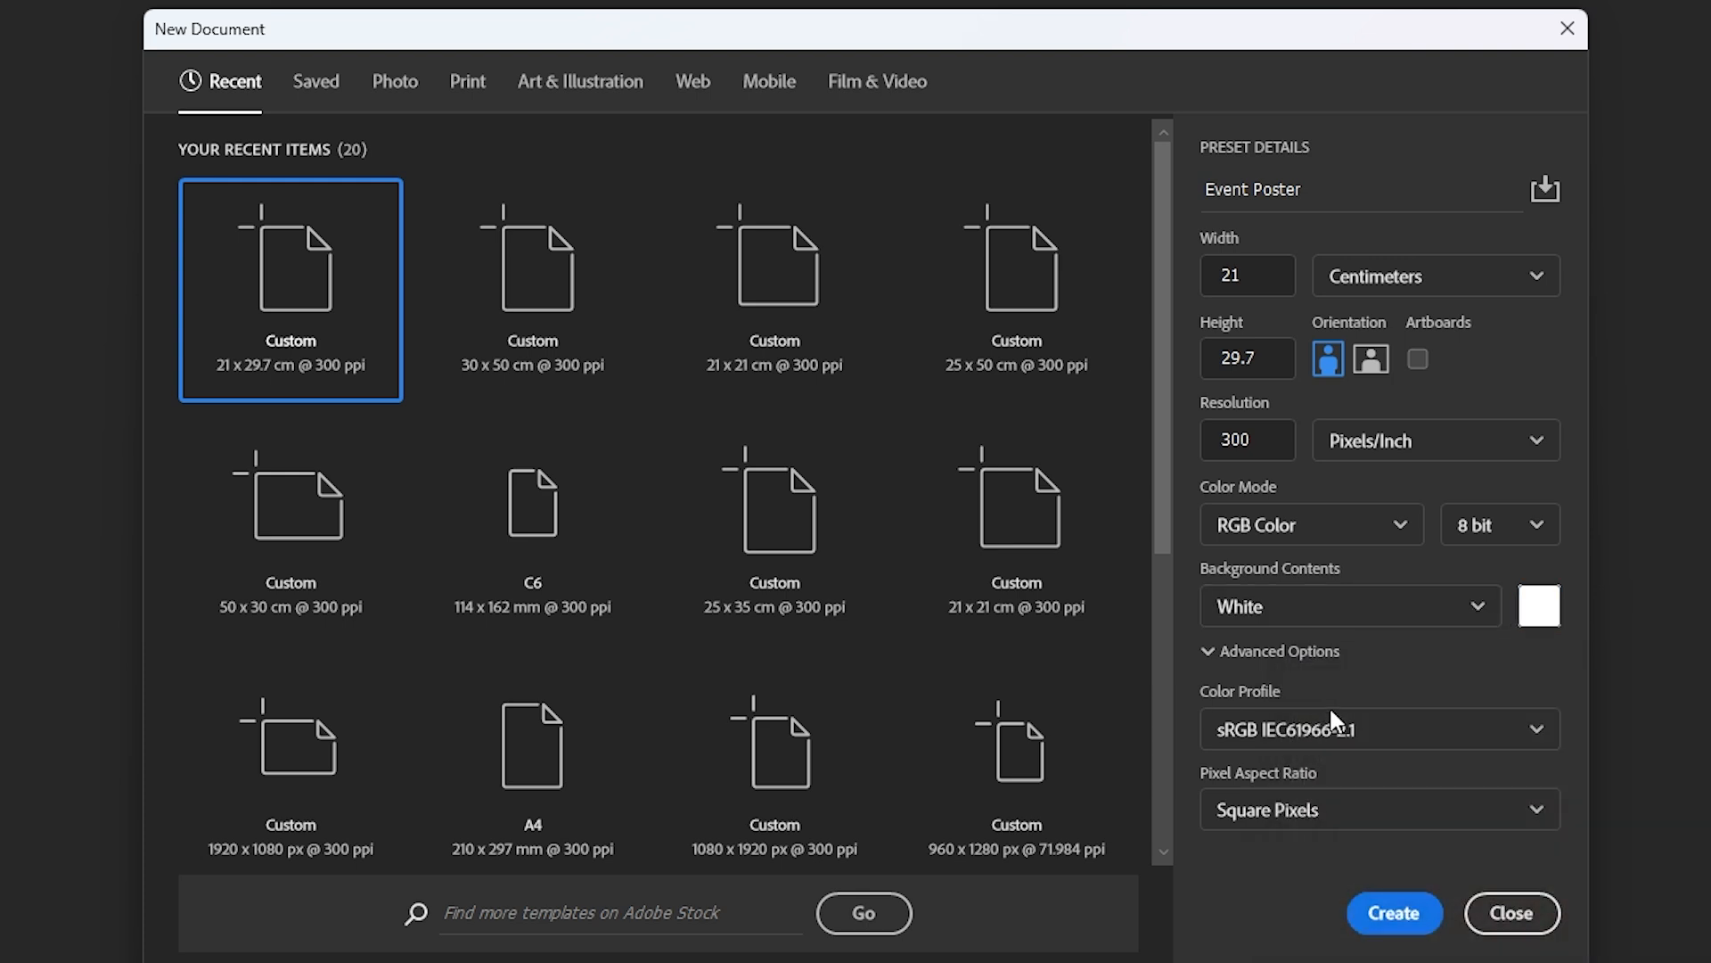
- Create the blank white canvas and save it as Event Poster.psd in the Food and Drink folder
left_click(1387, 915)
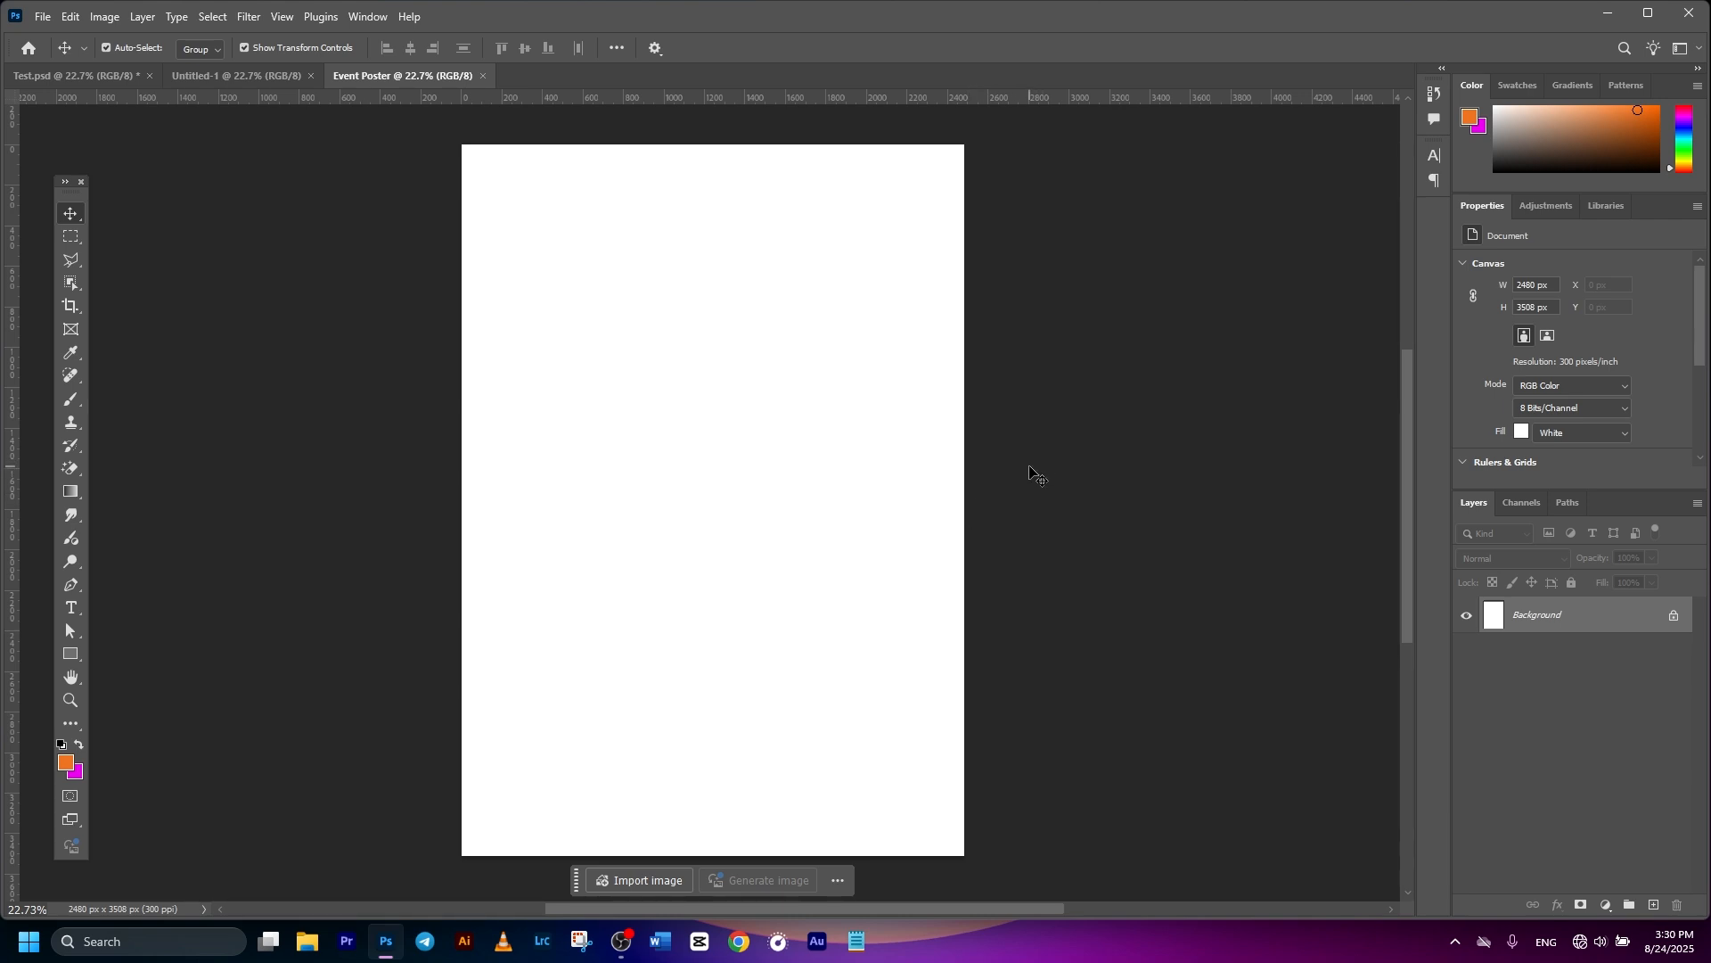
left_click(42, 16)
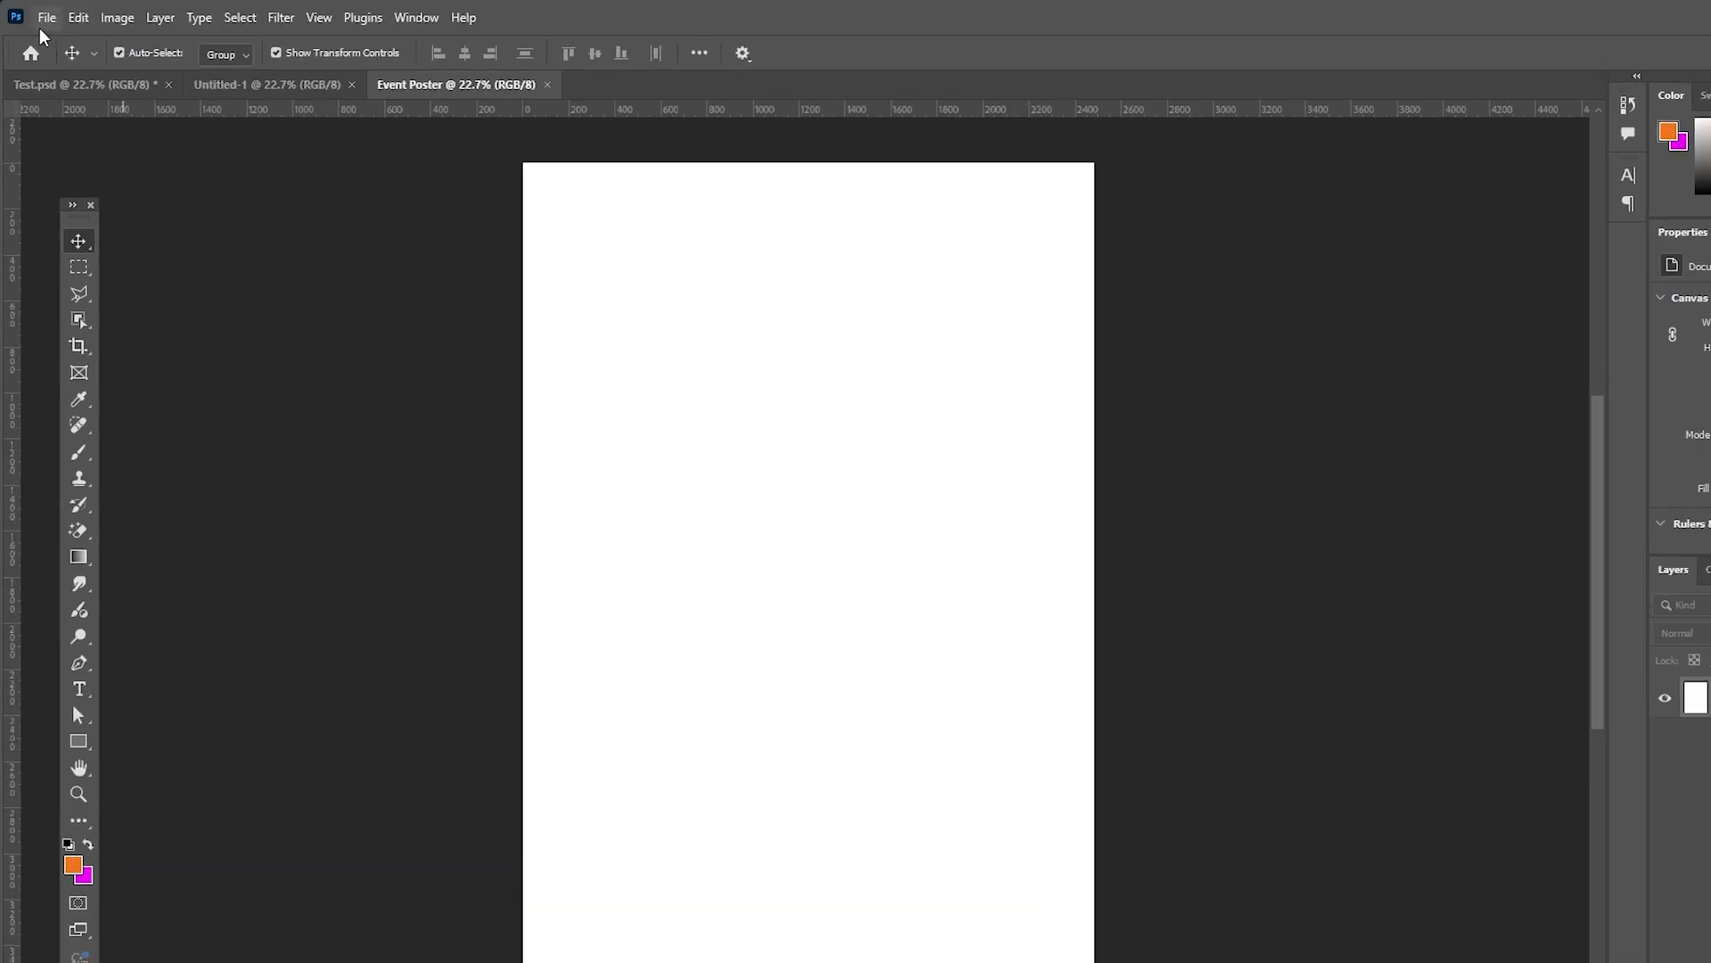
left_click(102, 349)
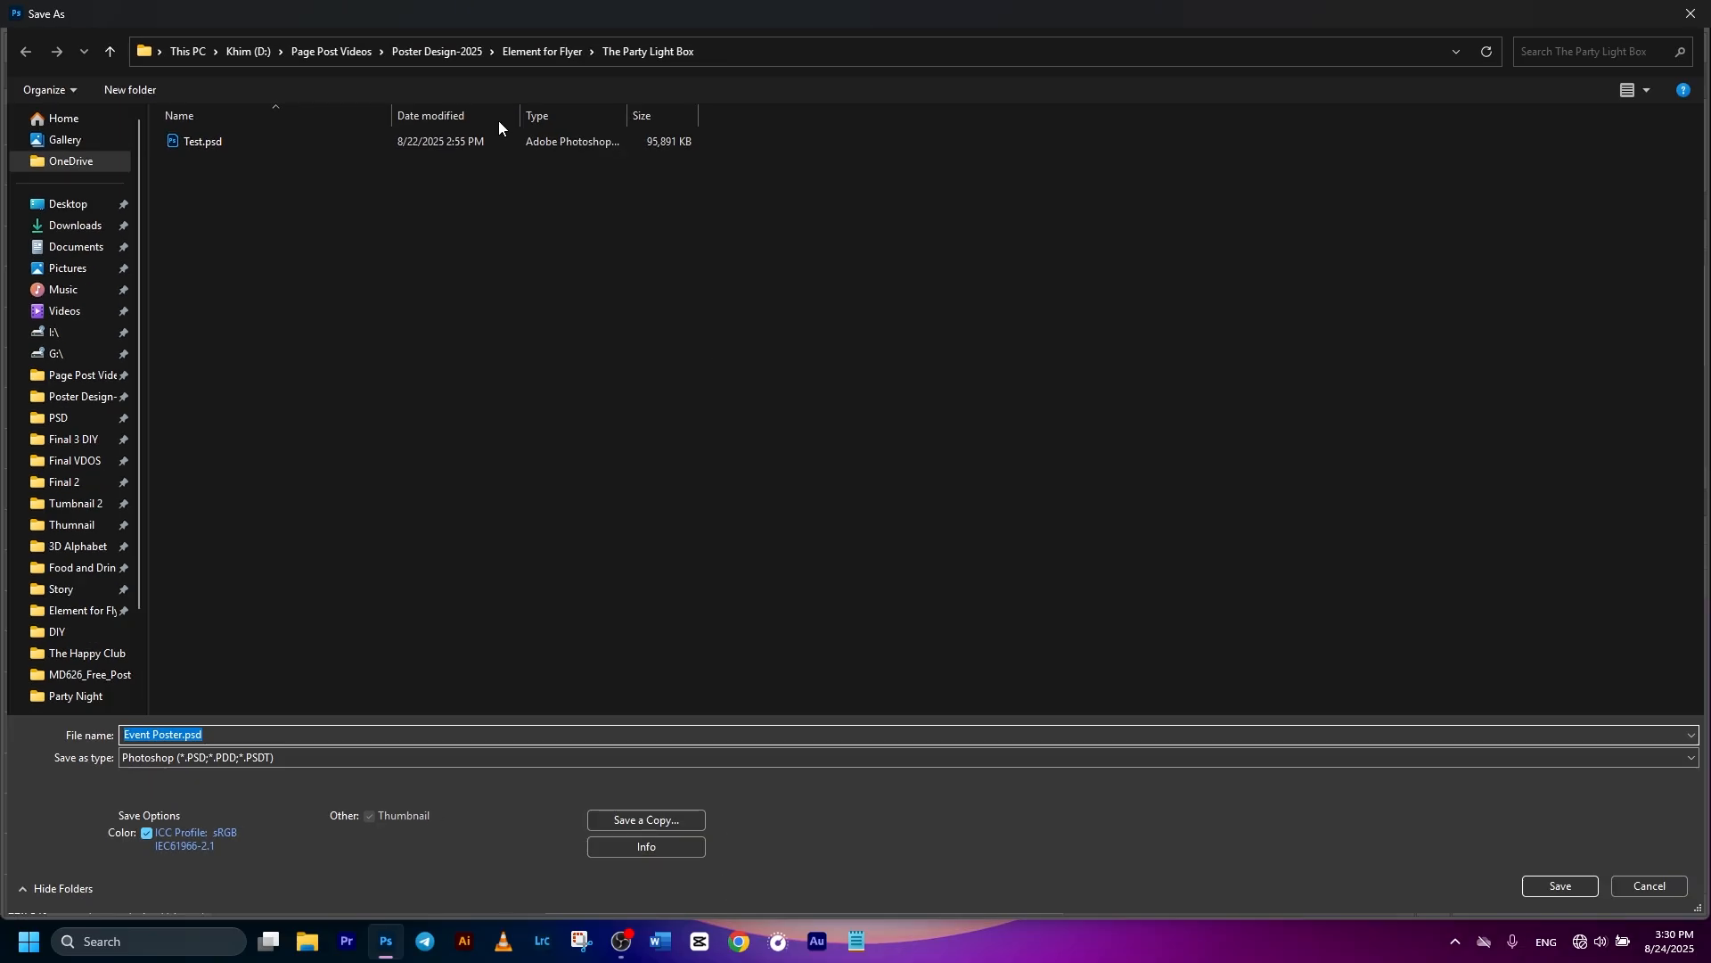
left_click(563, 49)
scroll(892, 277, "down", 3)
scroll(901, 271, "up", 3)
scroll(899, 281, "down", 3)
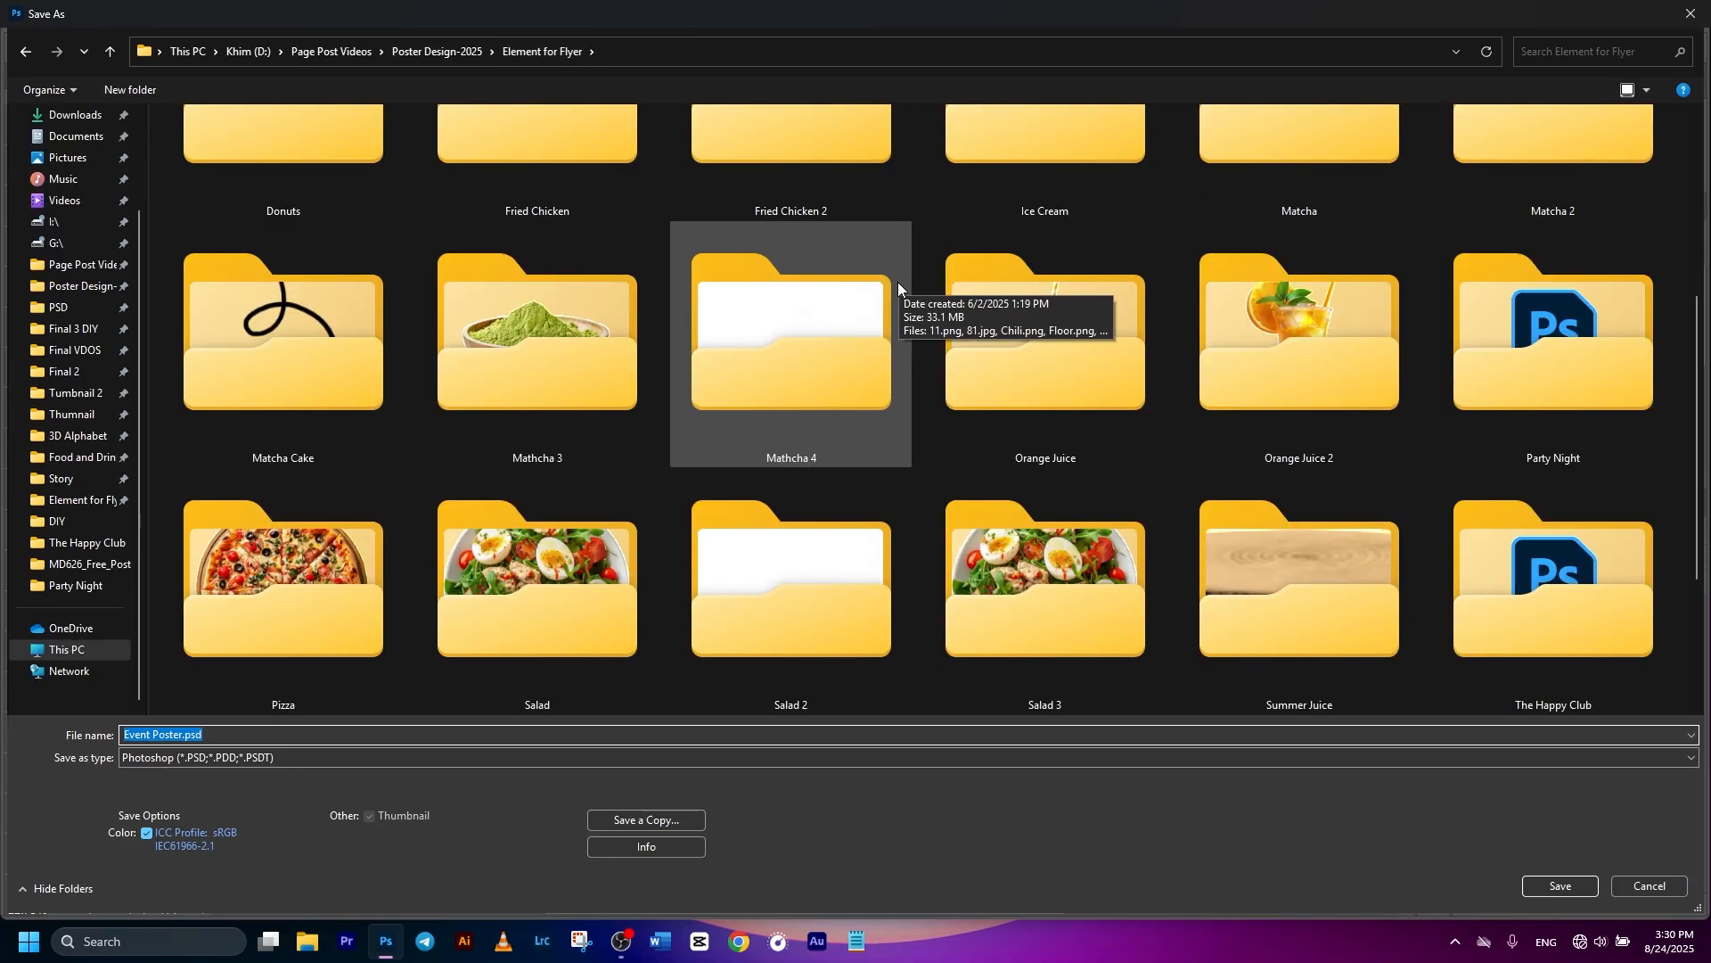
left_click(82, 457)
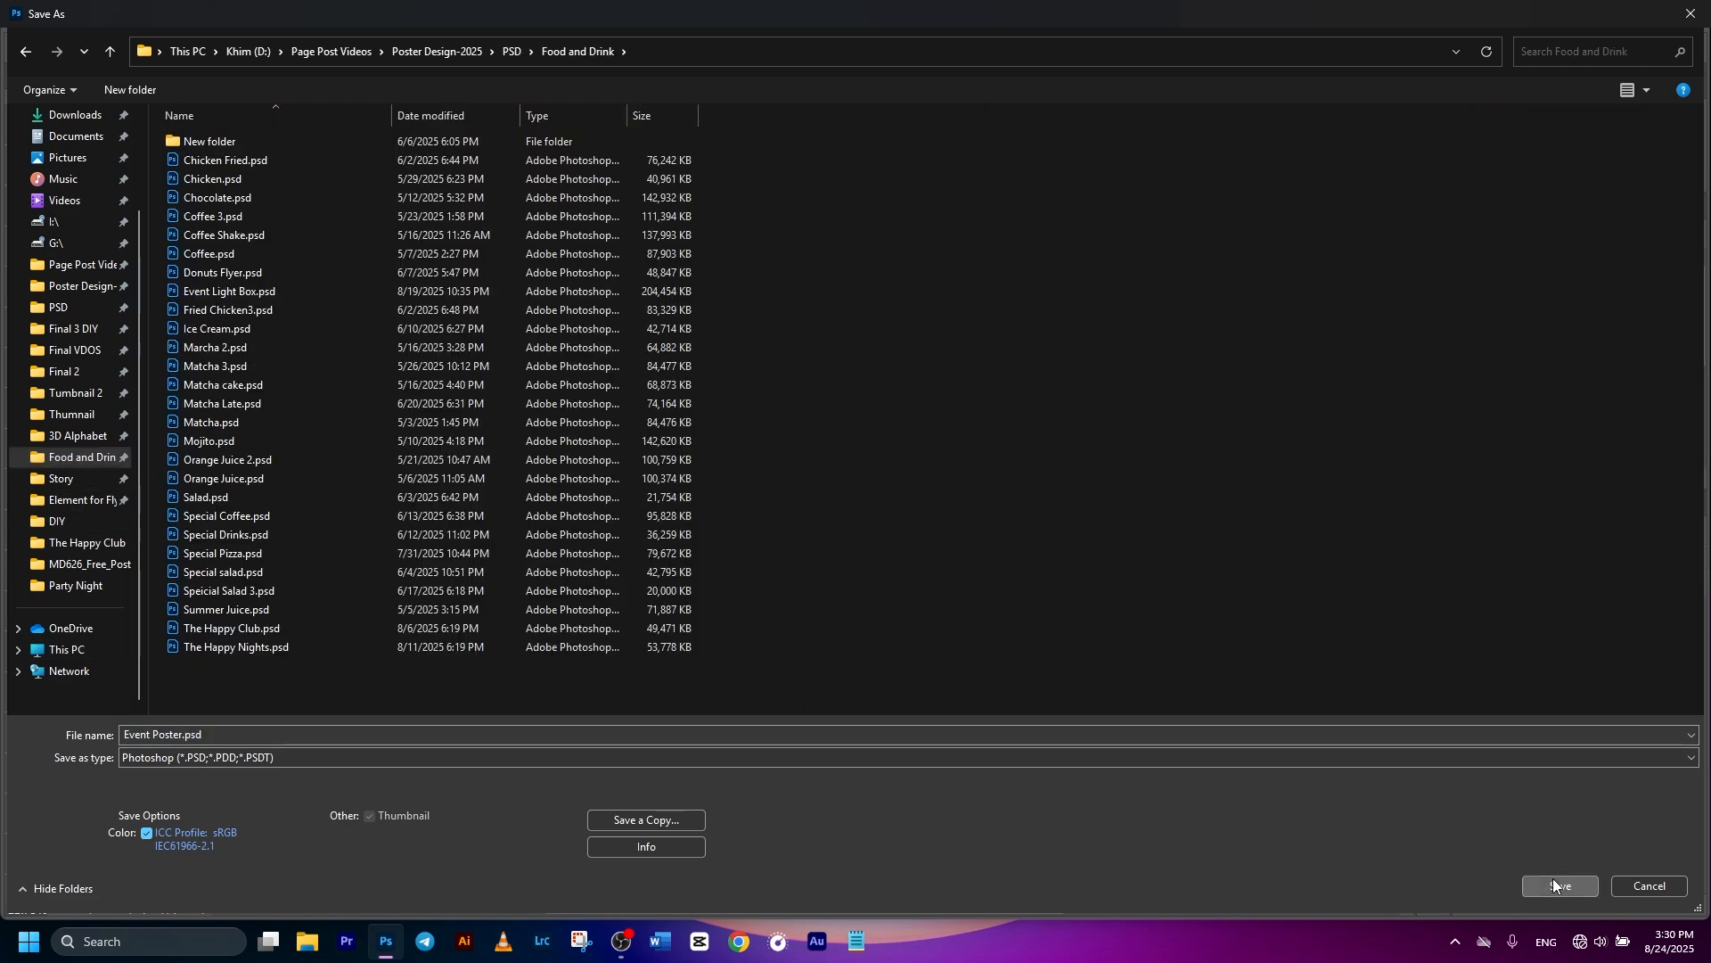
left_click(1560, 886)
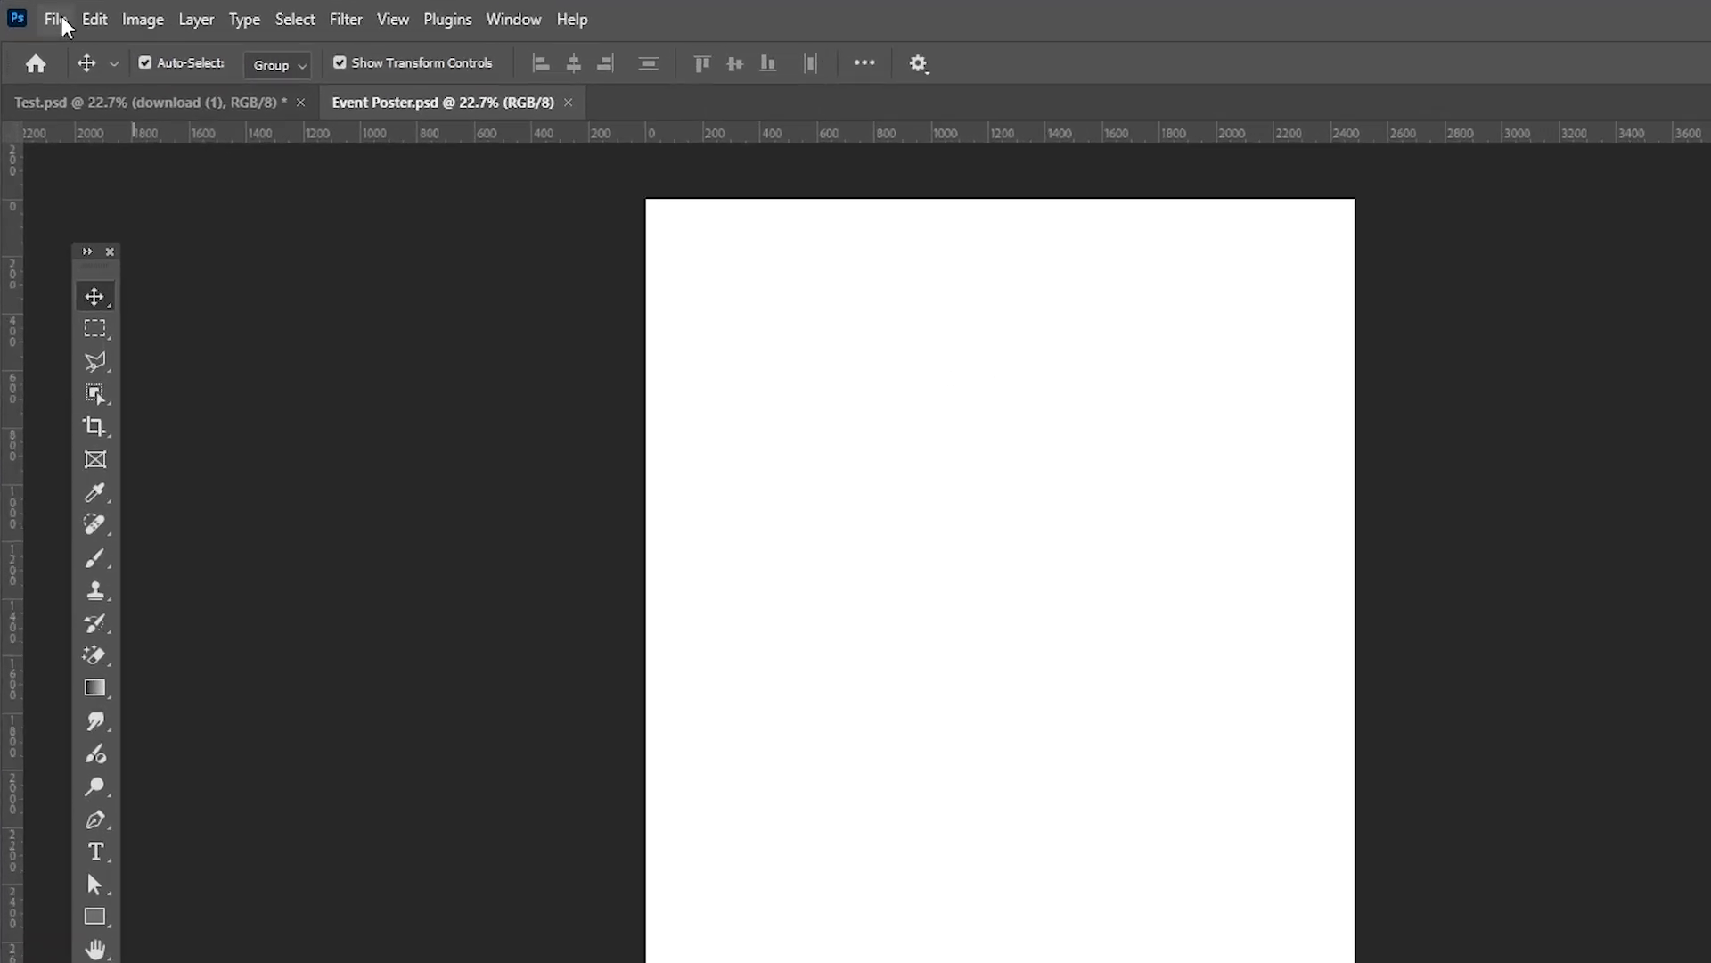
- Place download (1).jpg from Downloads as an embedded layer and scale it up
left_click(41, 17)
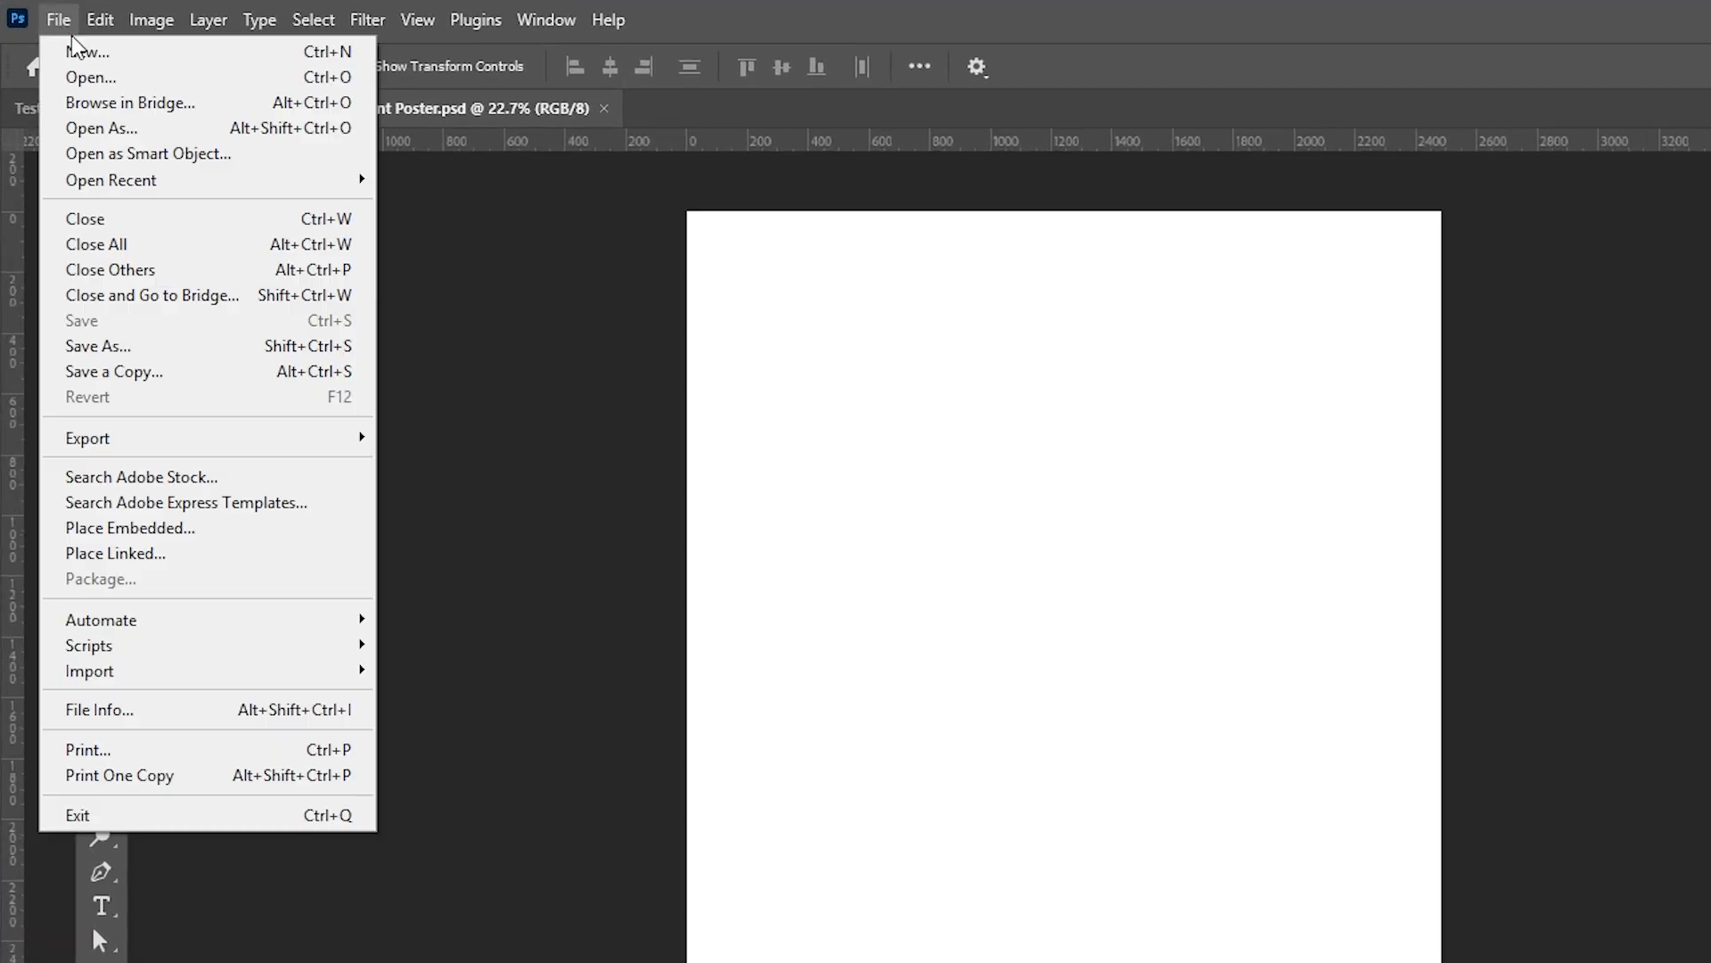
left_click(138, 527)
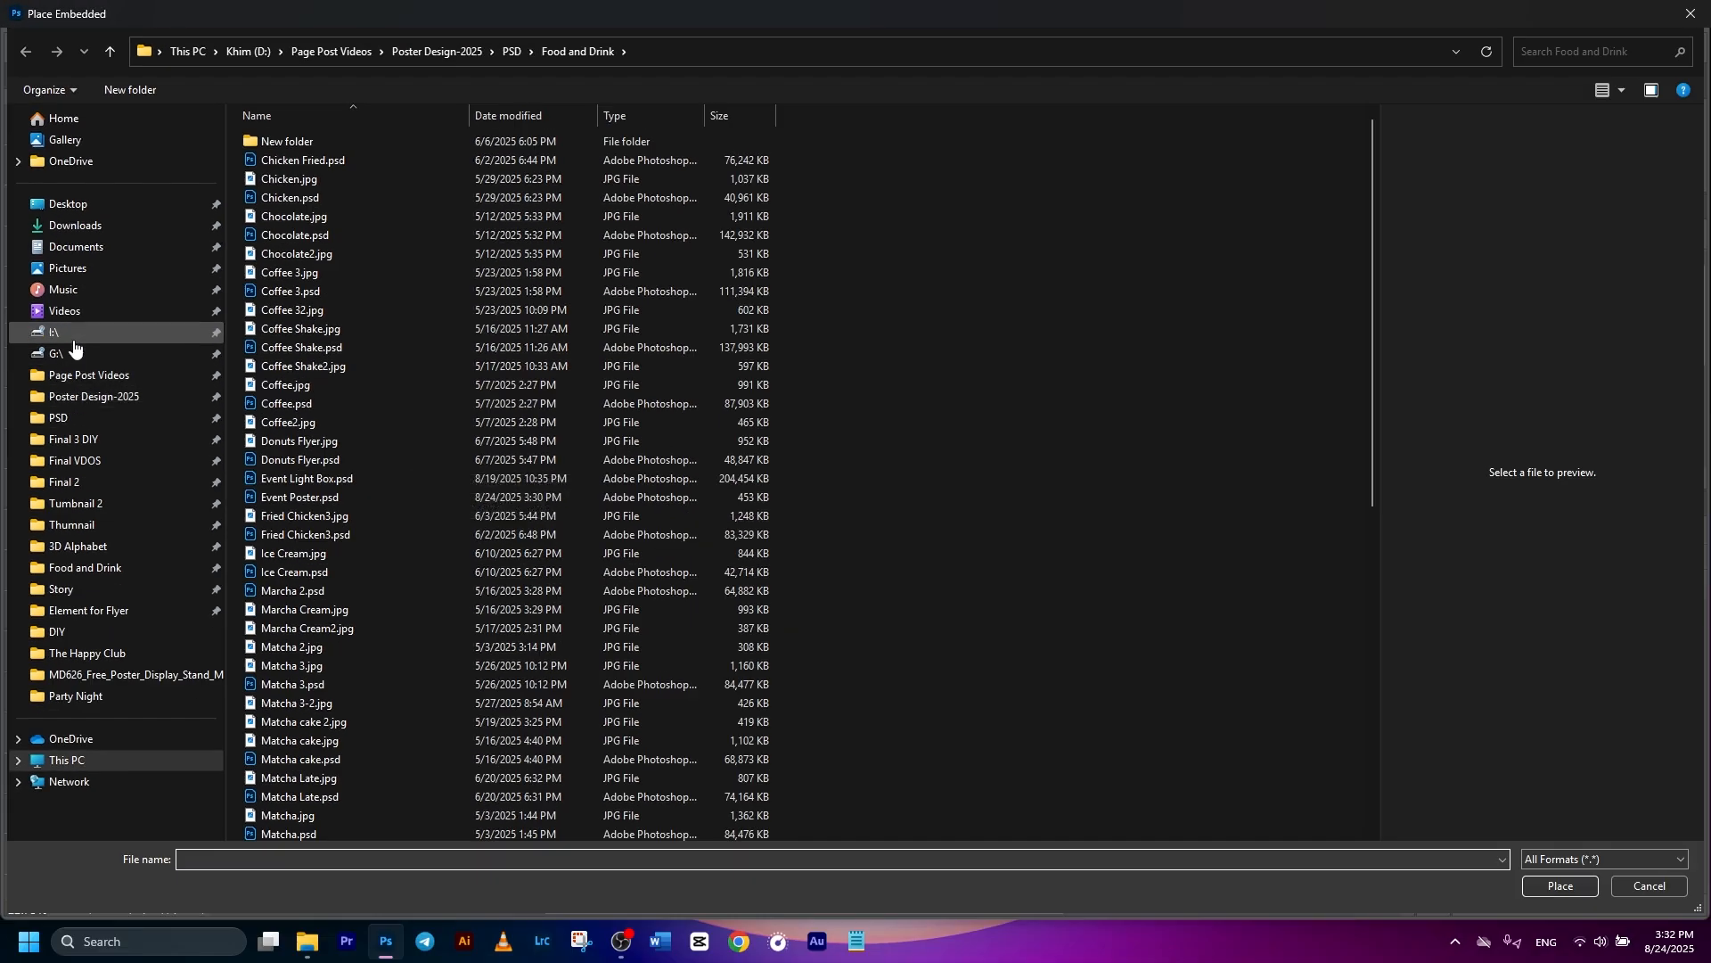
left_click(76, 226)
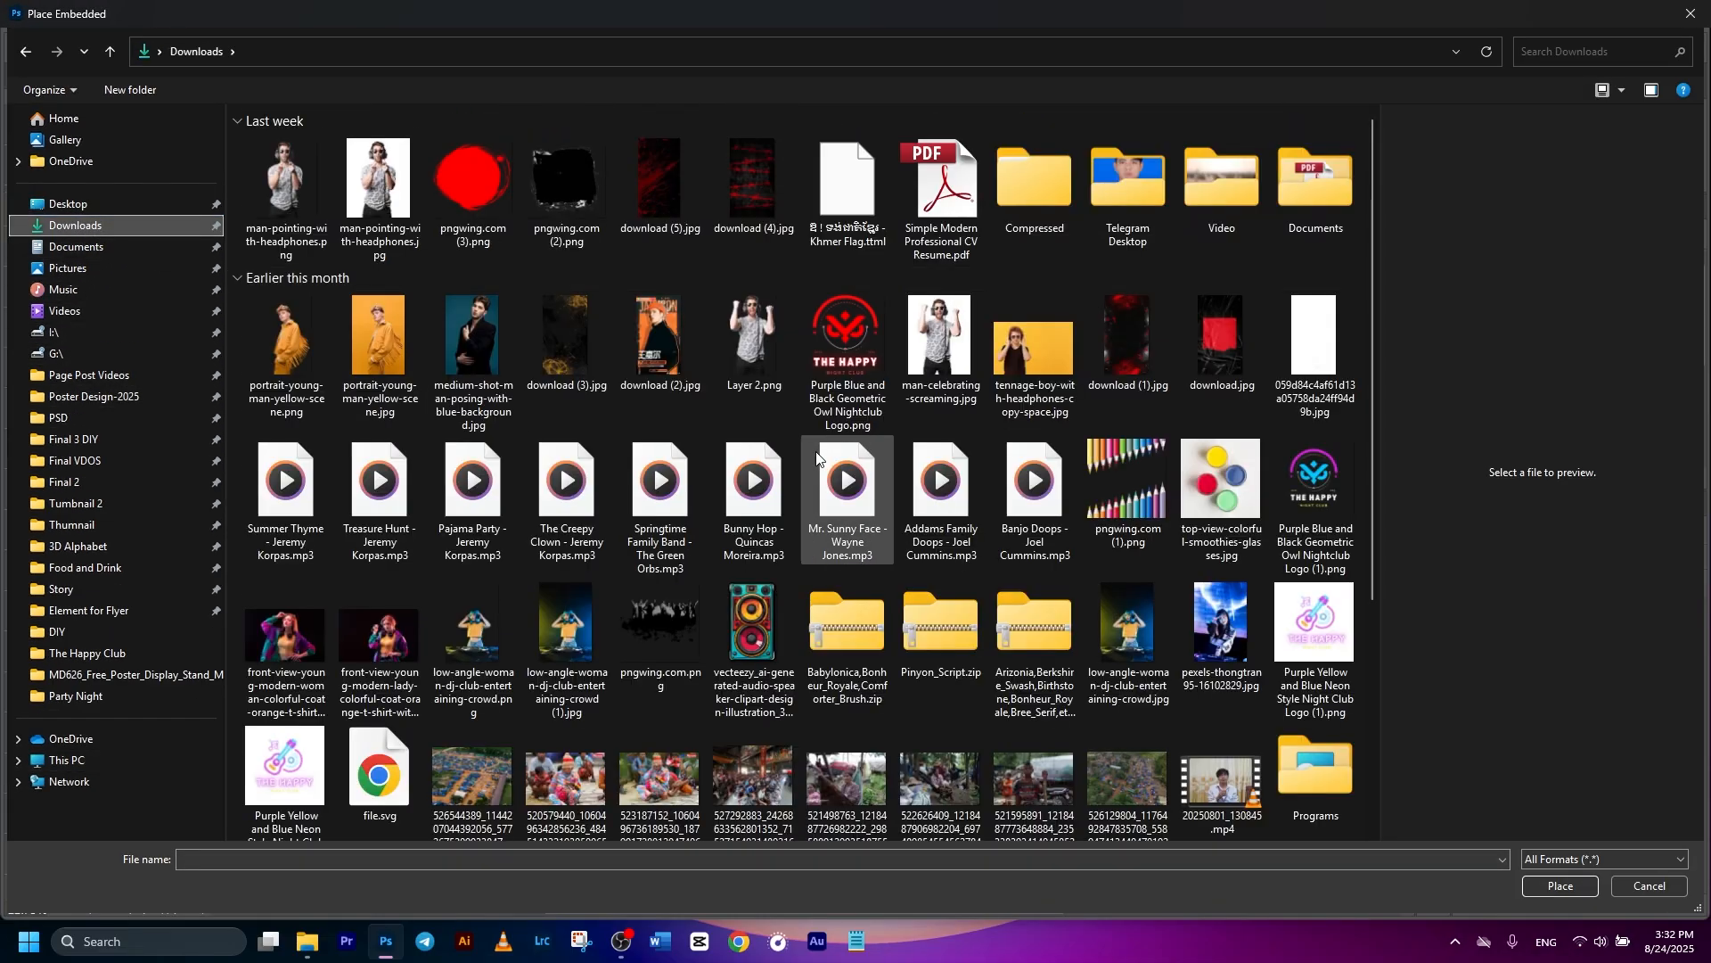
double_click(1130, 345)
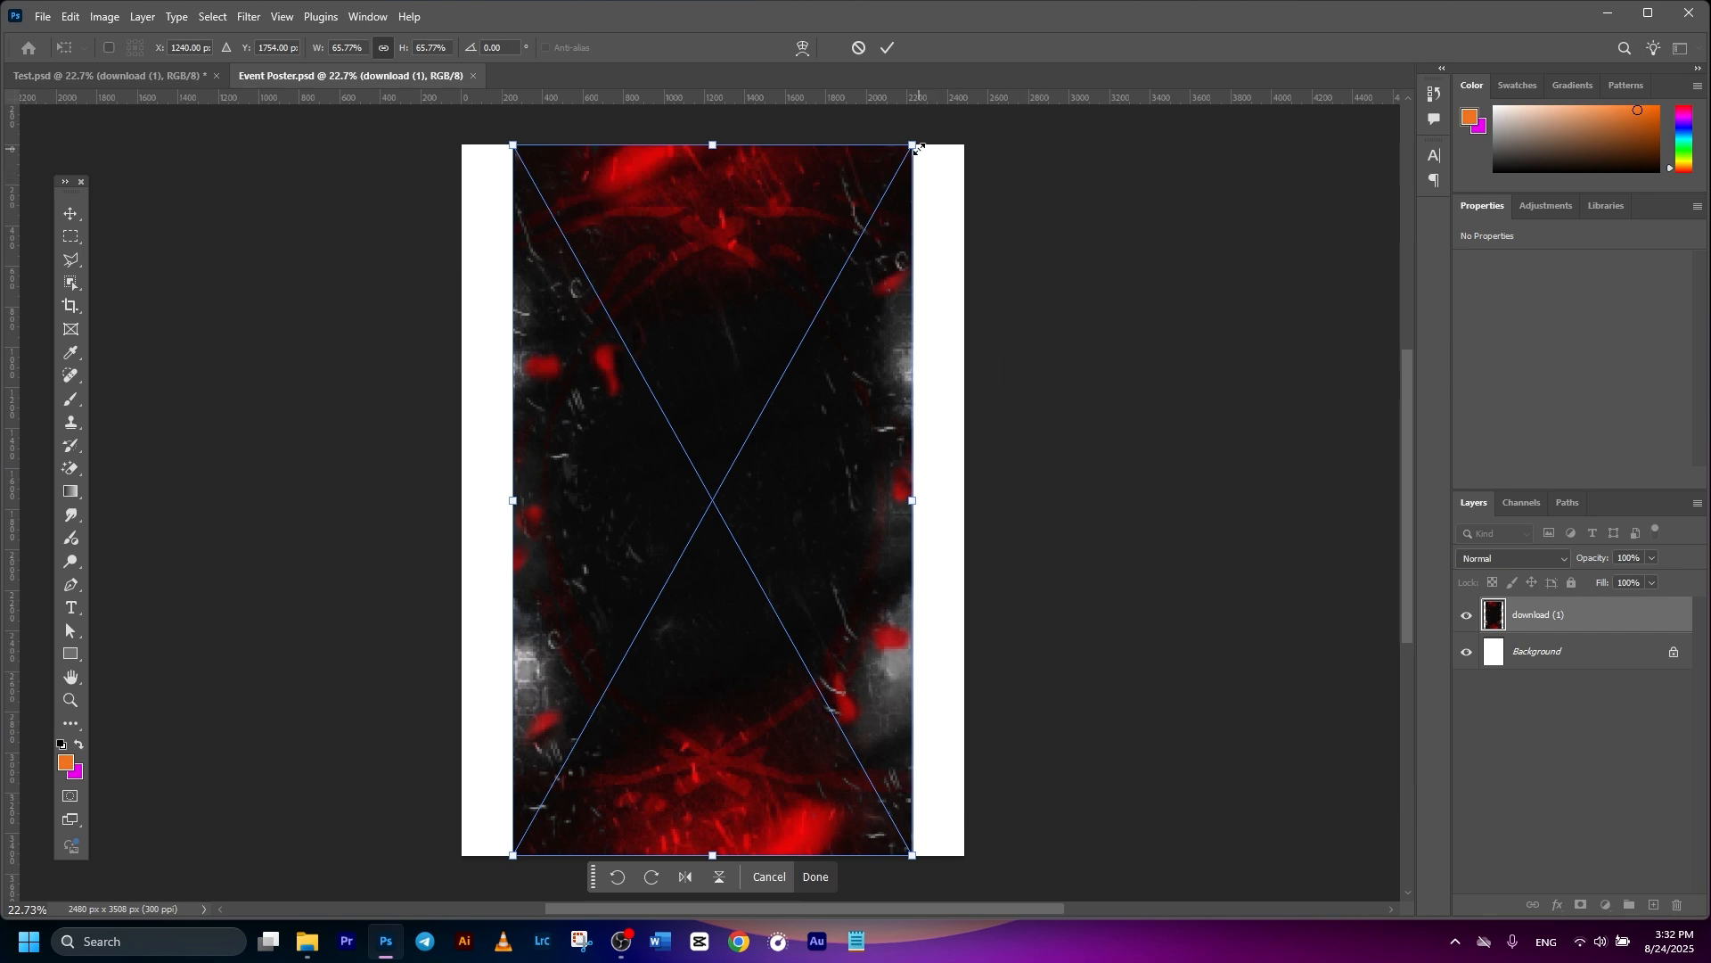
left_click_drag(918, 147, 918, 59)
left_click(888, 48)
- Enlarge the grunge texture further past the page edges and shift it upward
scroll(1025, 303, "down", 5)
left_click(1066, 509)
scroll(894, 526, "up", 2)
left_click_drag(807, 557, 829, 542)
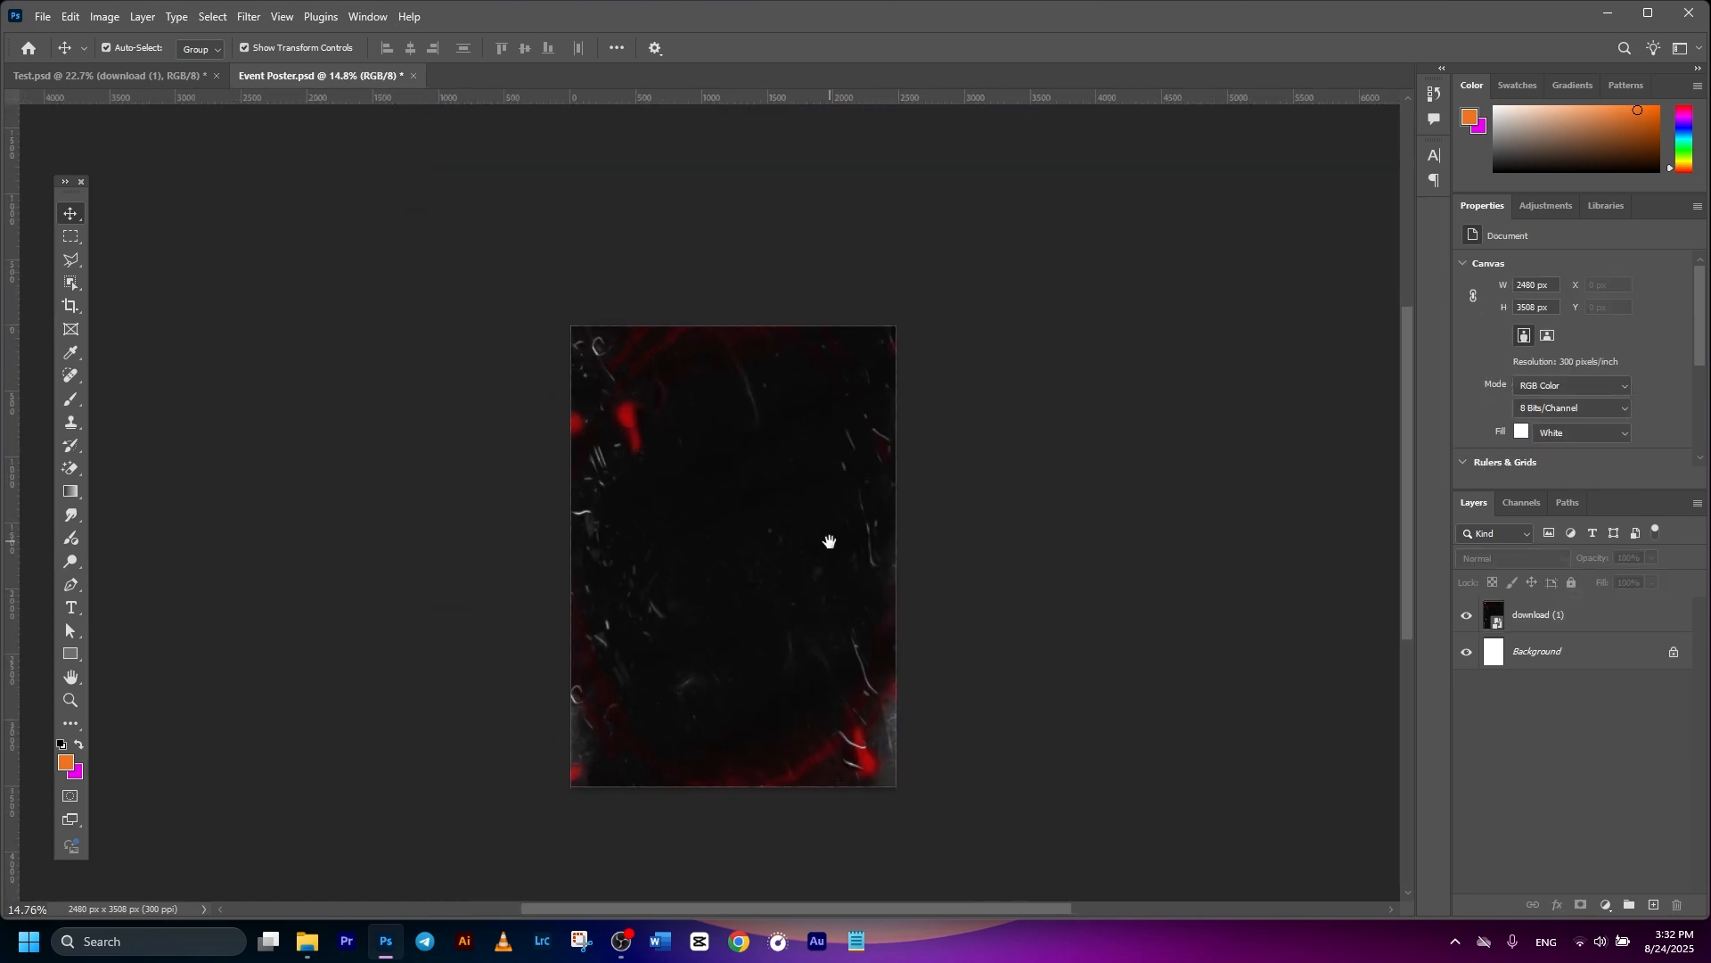
left_click(807, 539)
left_click_drag(930, 201, 1009, 139)
left_click_drag(862, 512, 865, 467)
- Commit the texture's enlarged size and position
left_click(887, 48)
left_click(1551, 615)
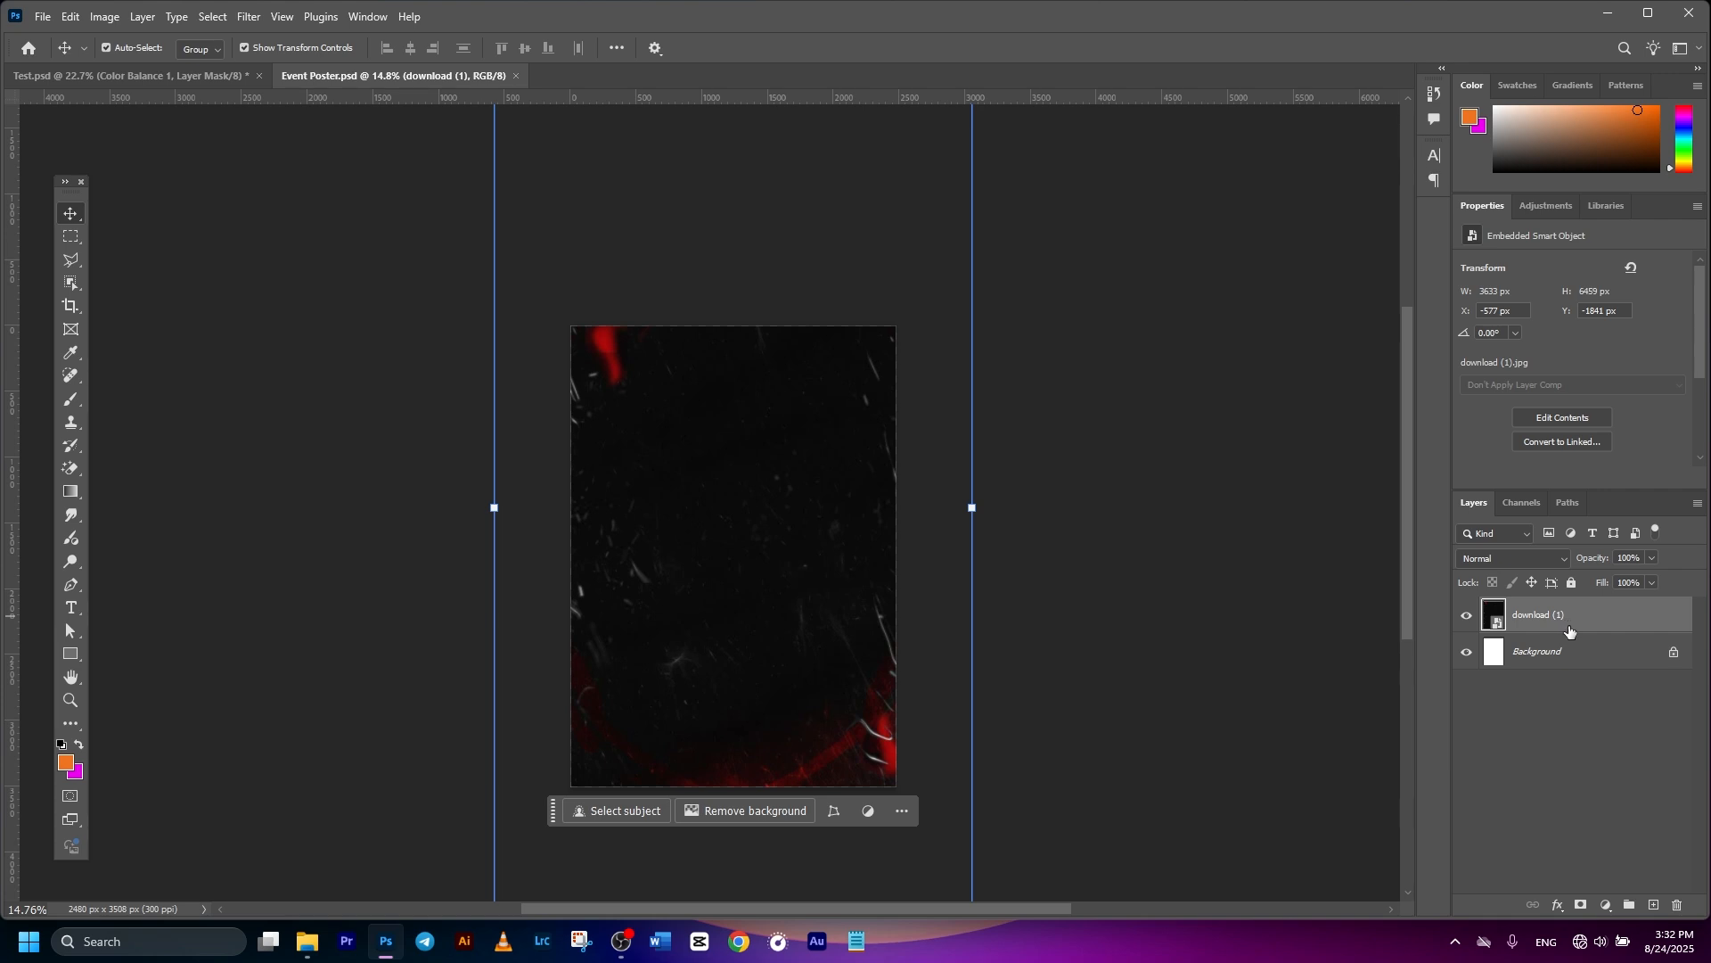
scroll(900, 531, "up", 1)
left_click_drag(832, 639, 863, 568)
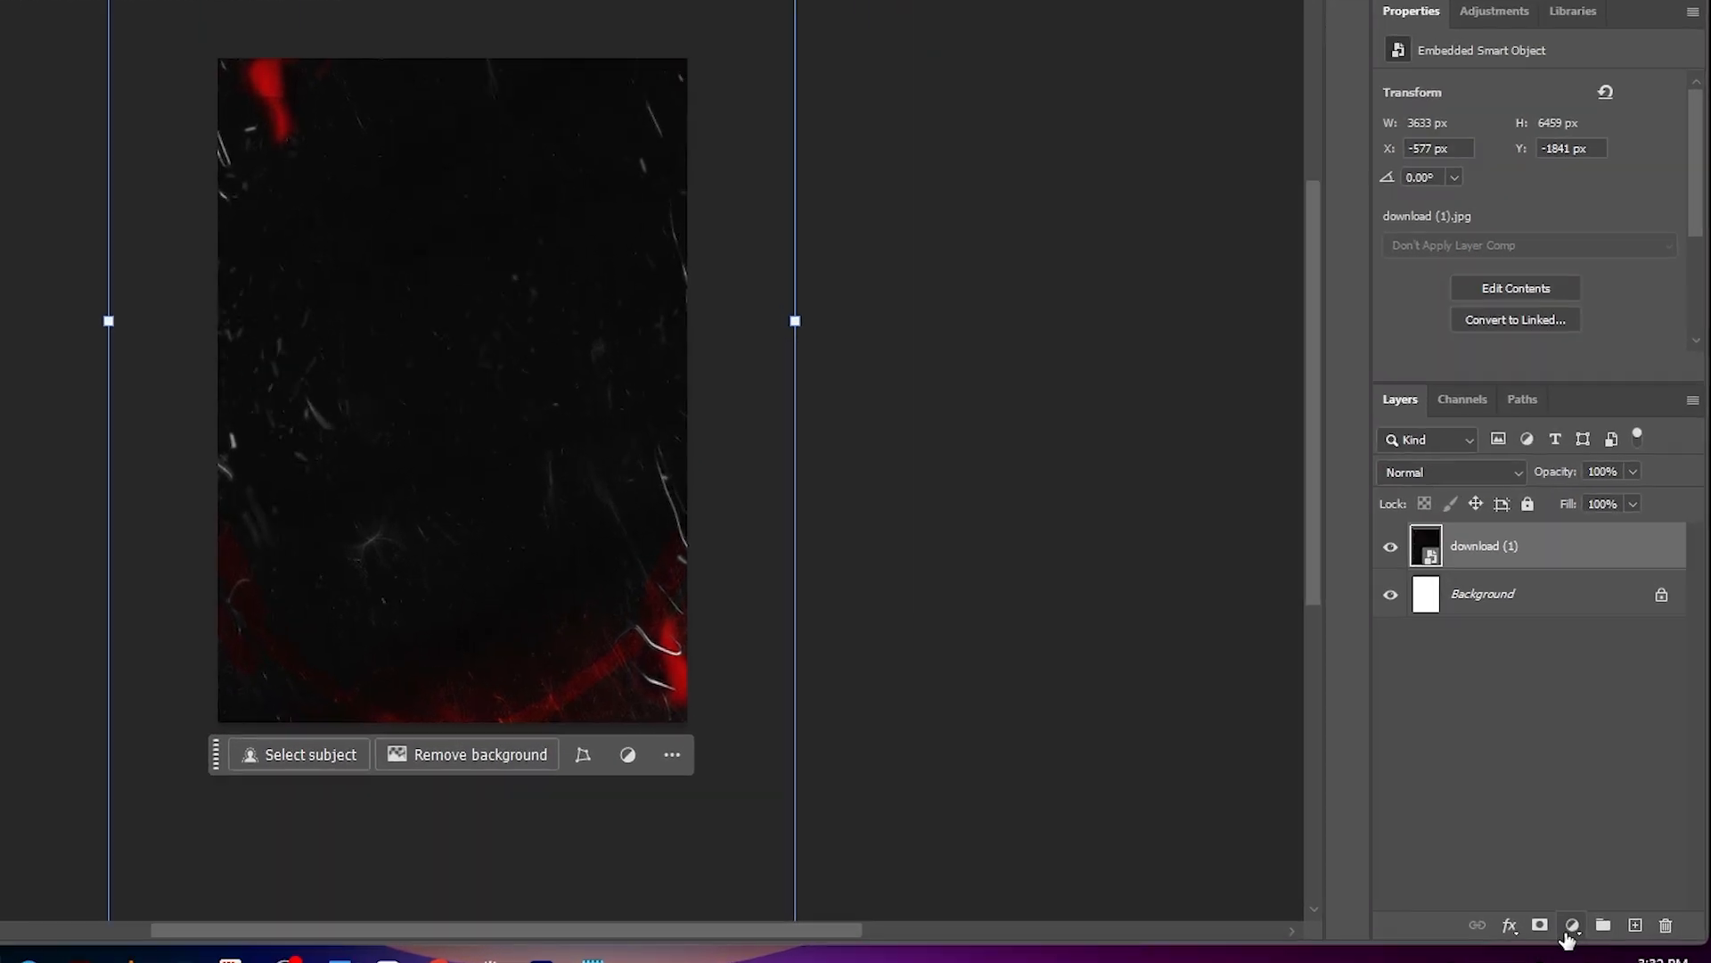
- Add a Color Balance layer clipped to the texture with Cyan–Red −19 and Magenta–Green −12
left_click(1609, 904)
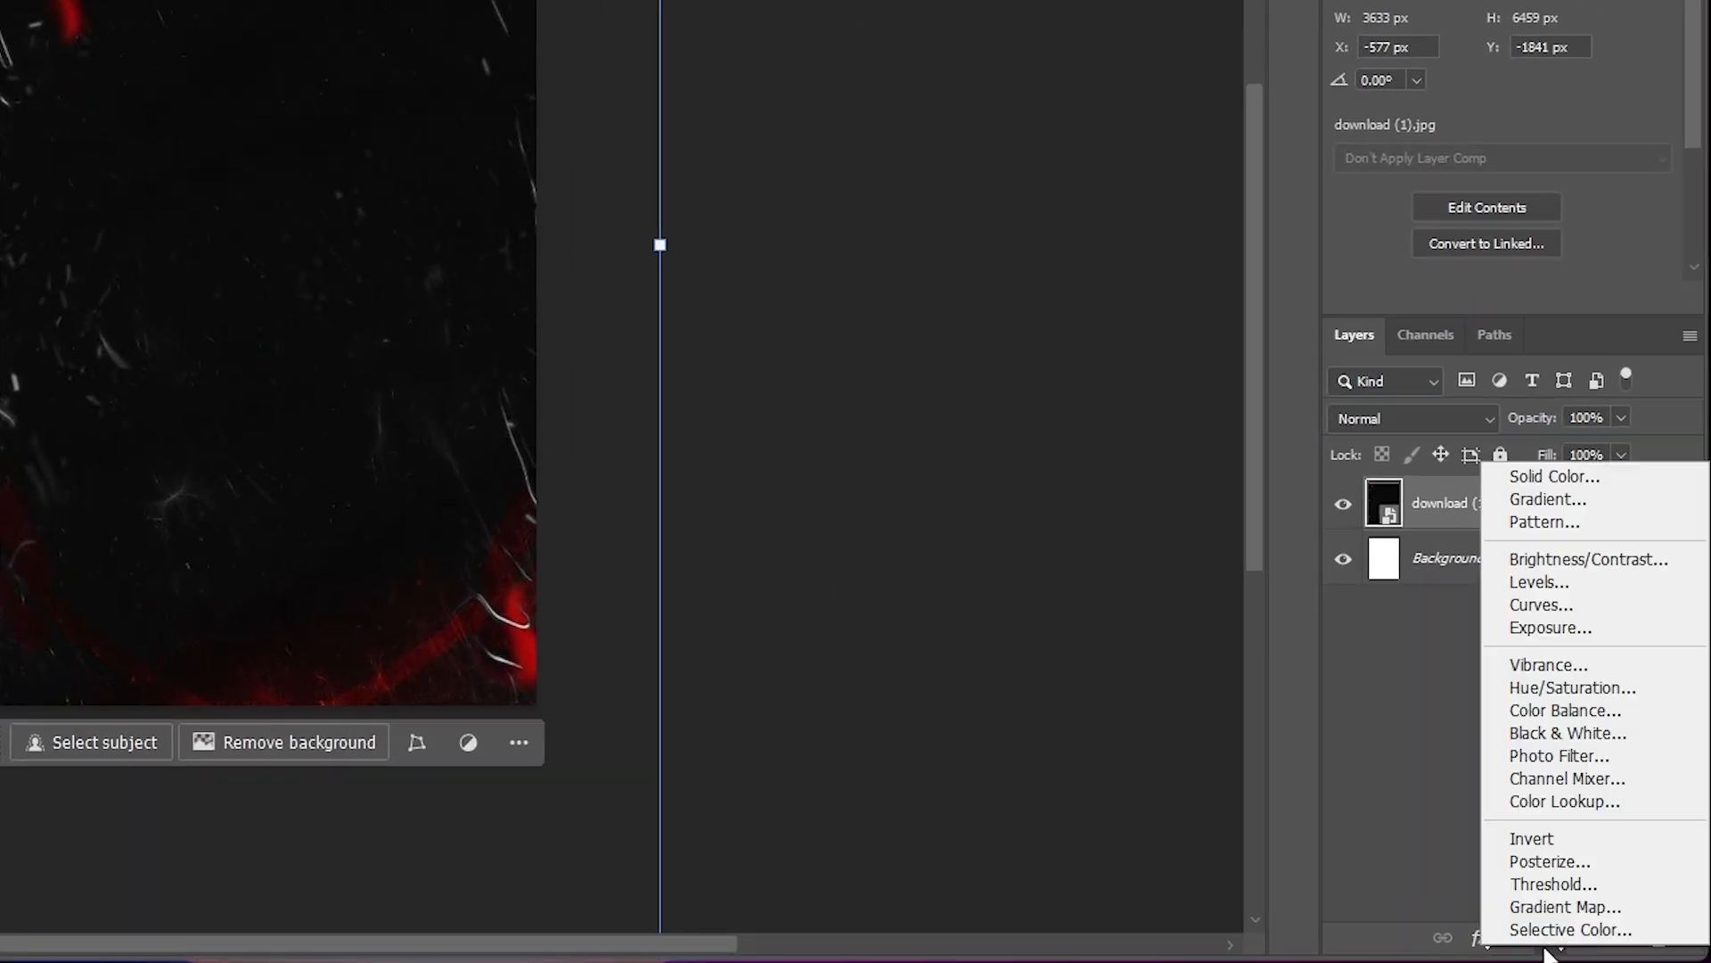
left_click(1532, 711)
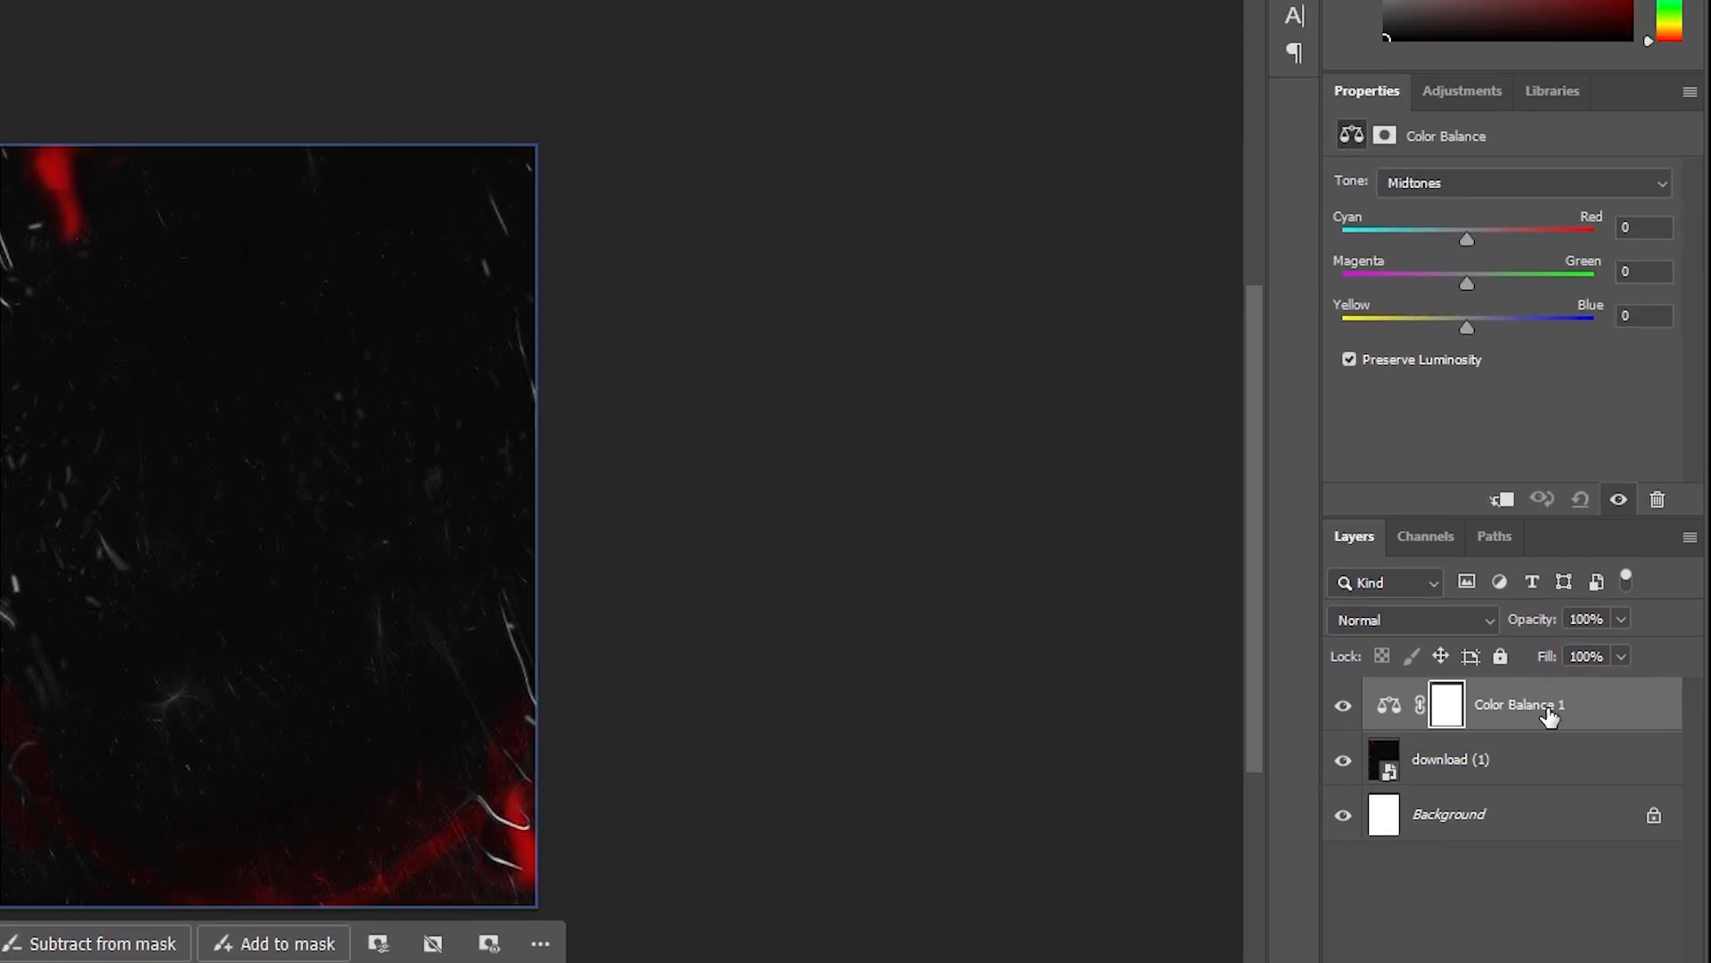
right_click(1549, 713)
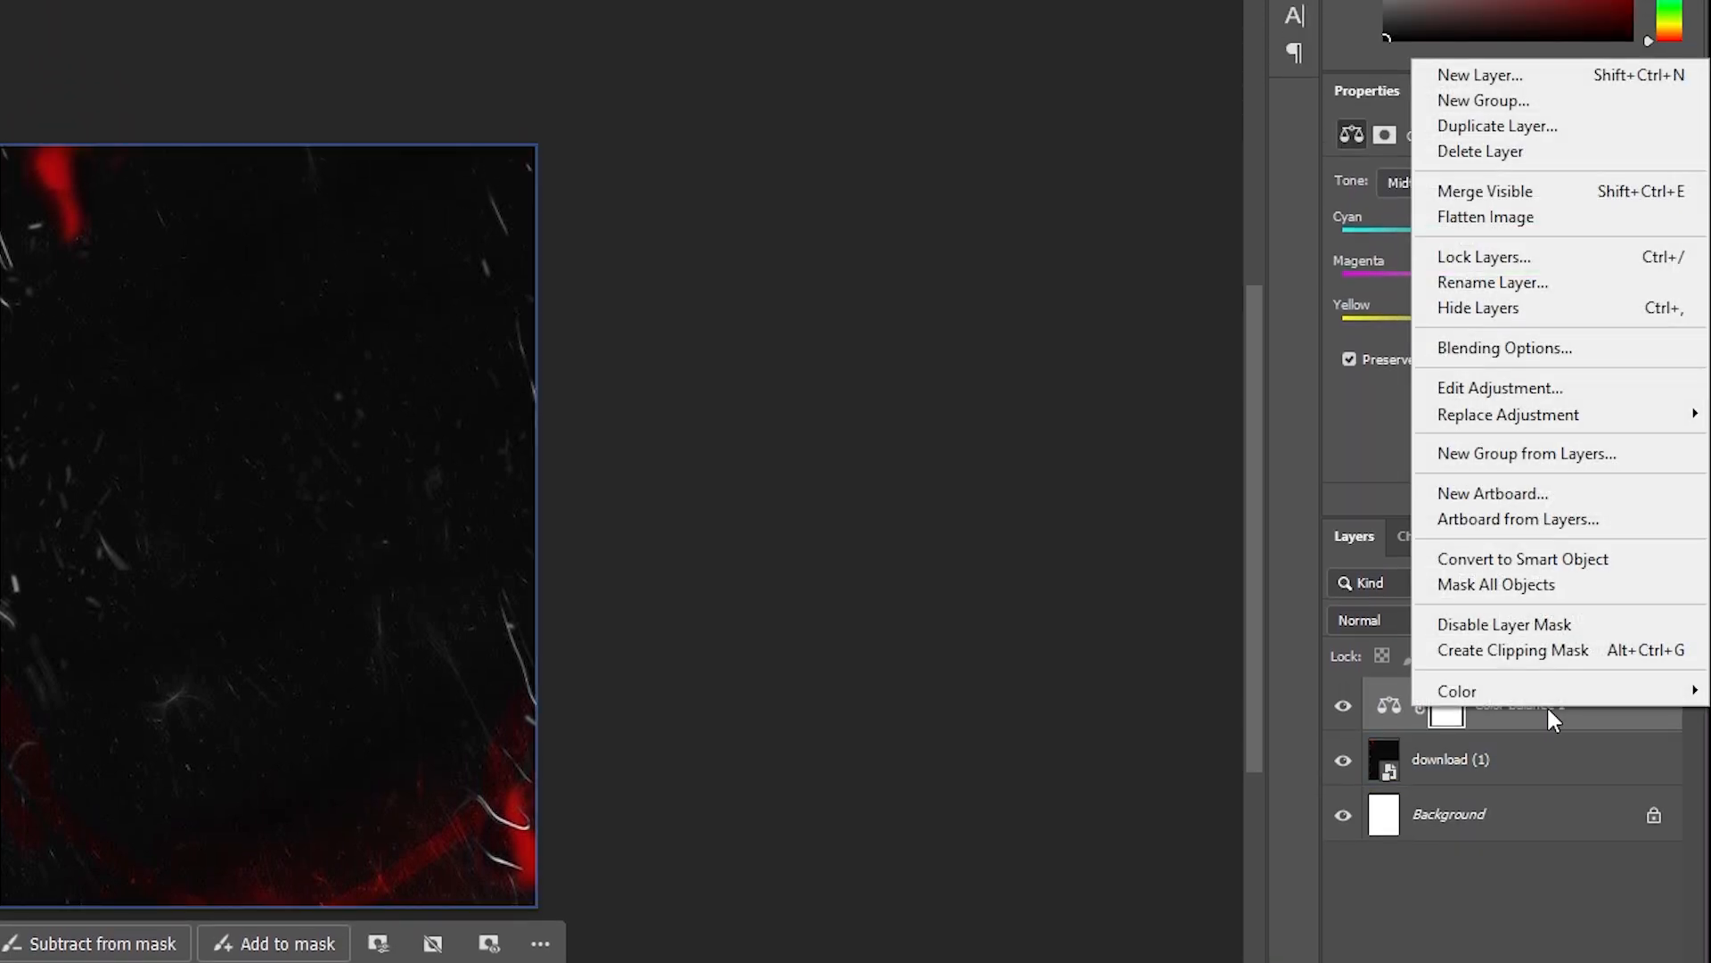
left_click(1512, 657)
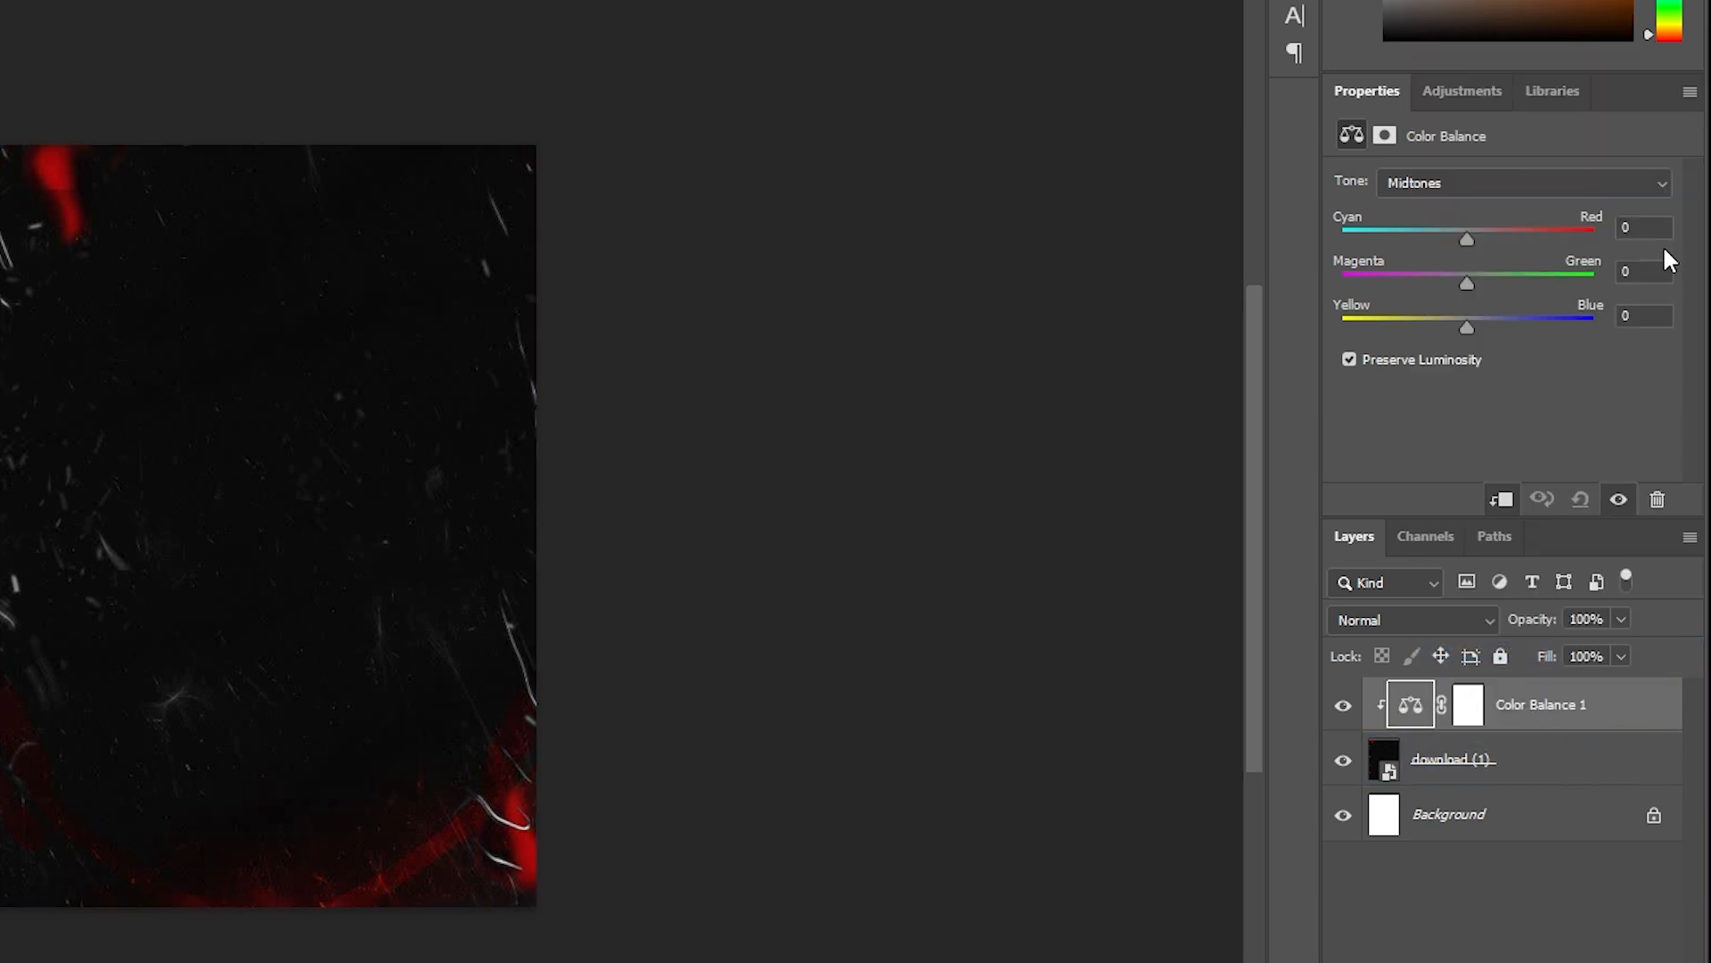
left_click_drag(1651, 223, 1557, 242)
type("-1")
type("9")
type("-12")
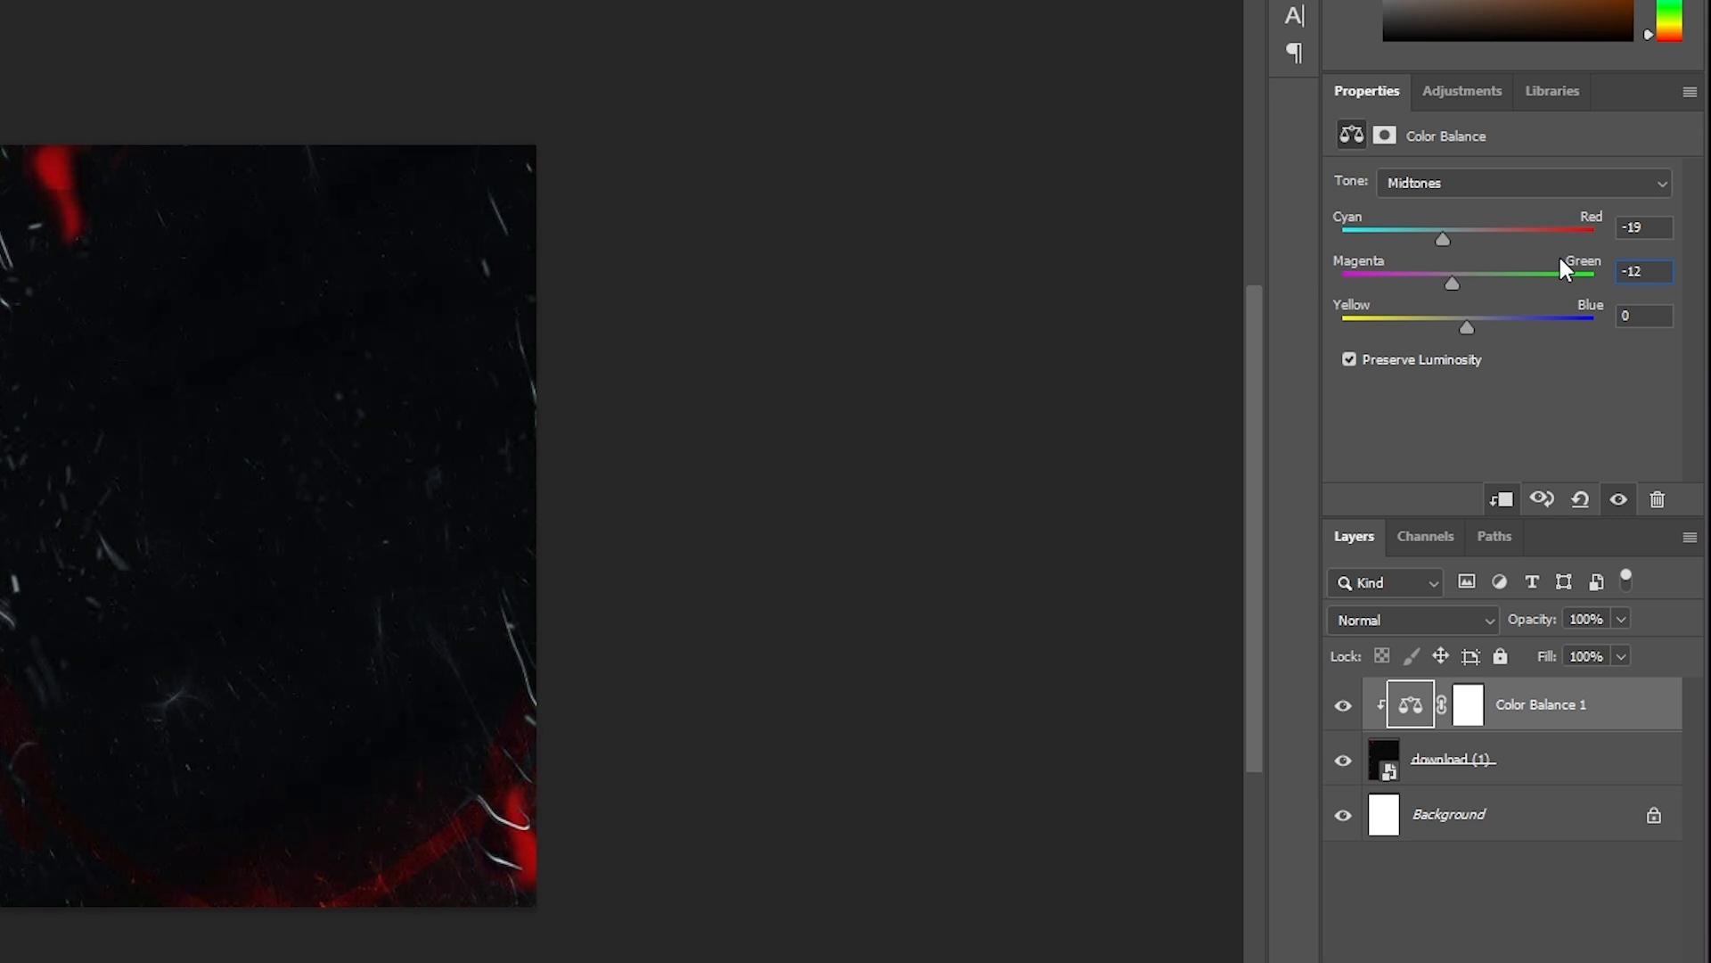
- Deselect the adjustment layer and nudge the texture slightly on the page
left_click(840, 409)
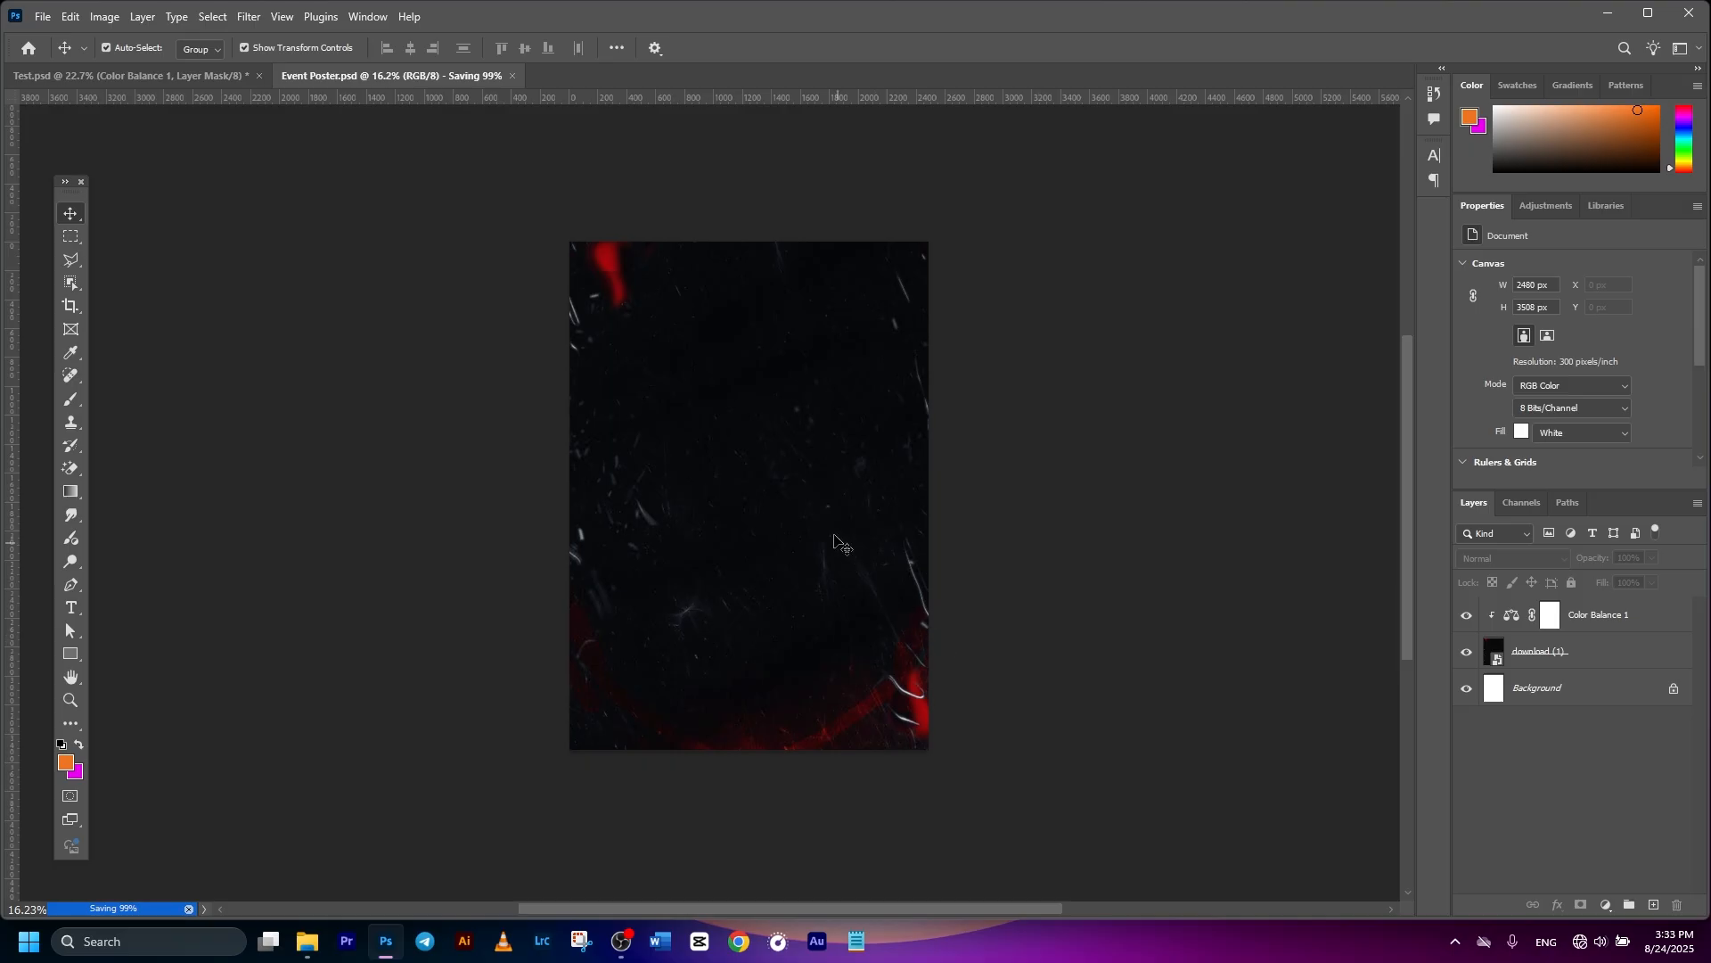
left_click_drag(384, 585, 386, 587)
left_click(1112, 496)
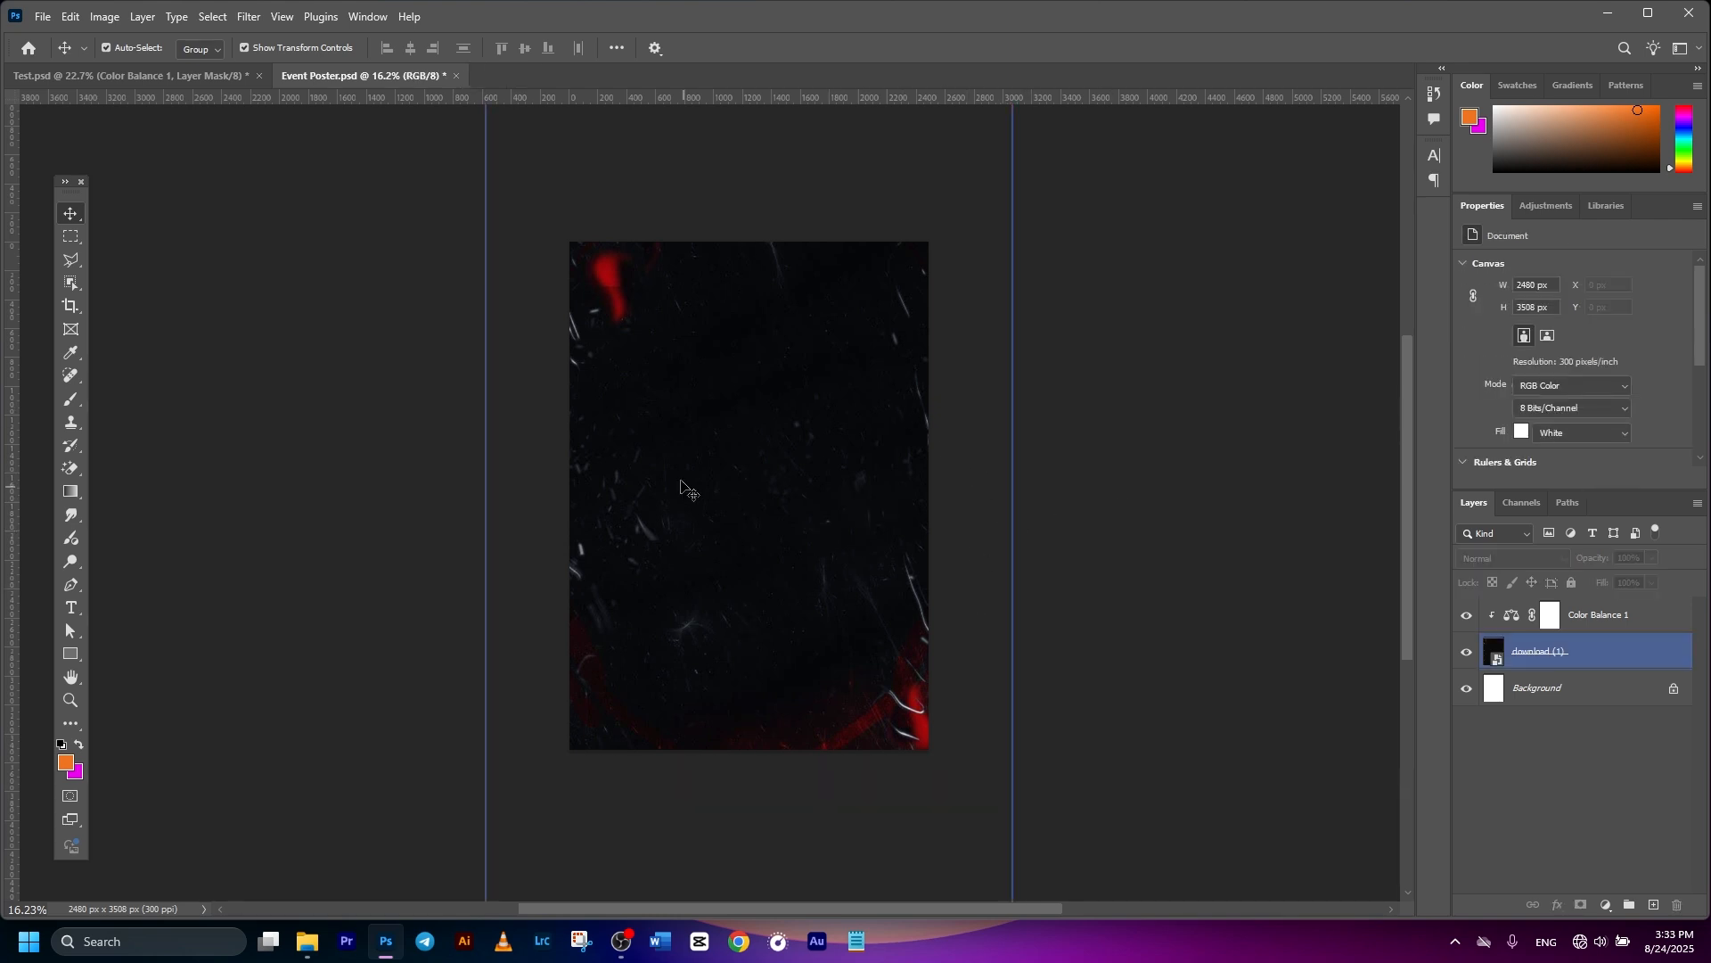
- Add a guide layout with 70 px margins on top, left, bottom and right
left_click(282, 16)
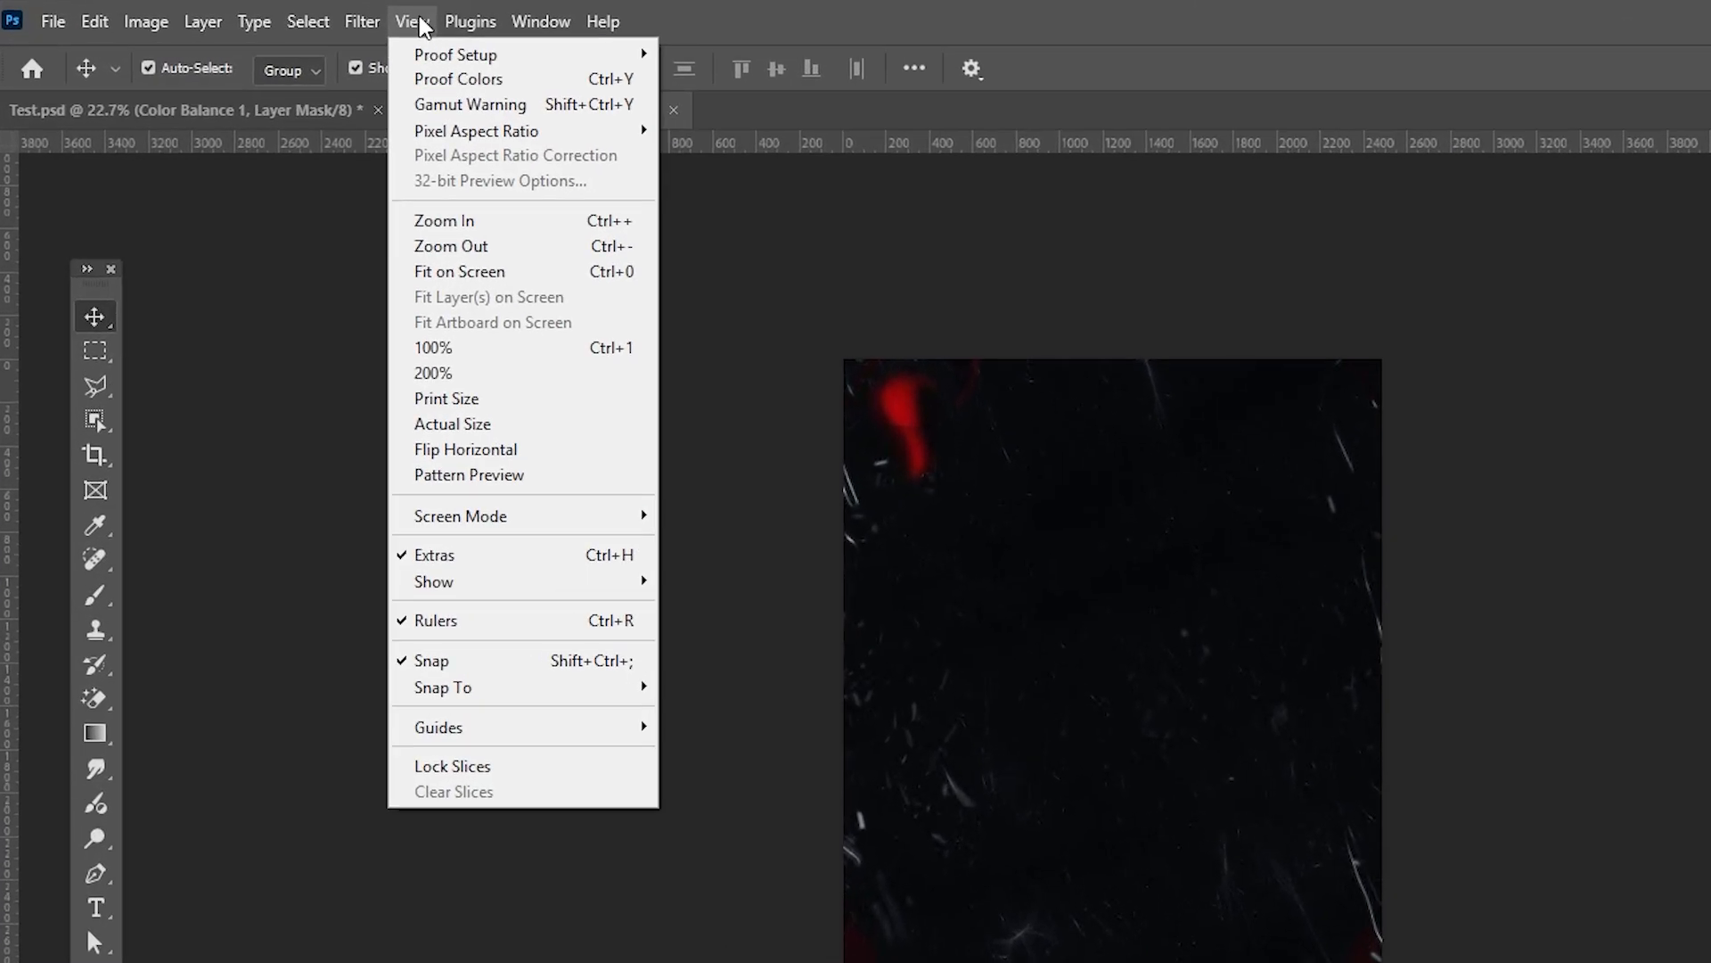
mouse_move(574, 721)
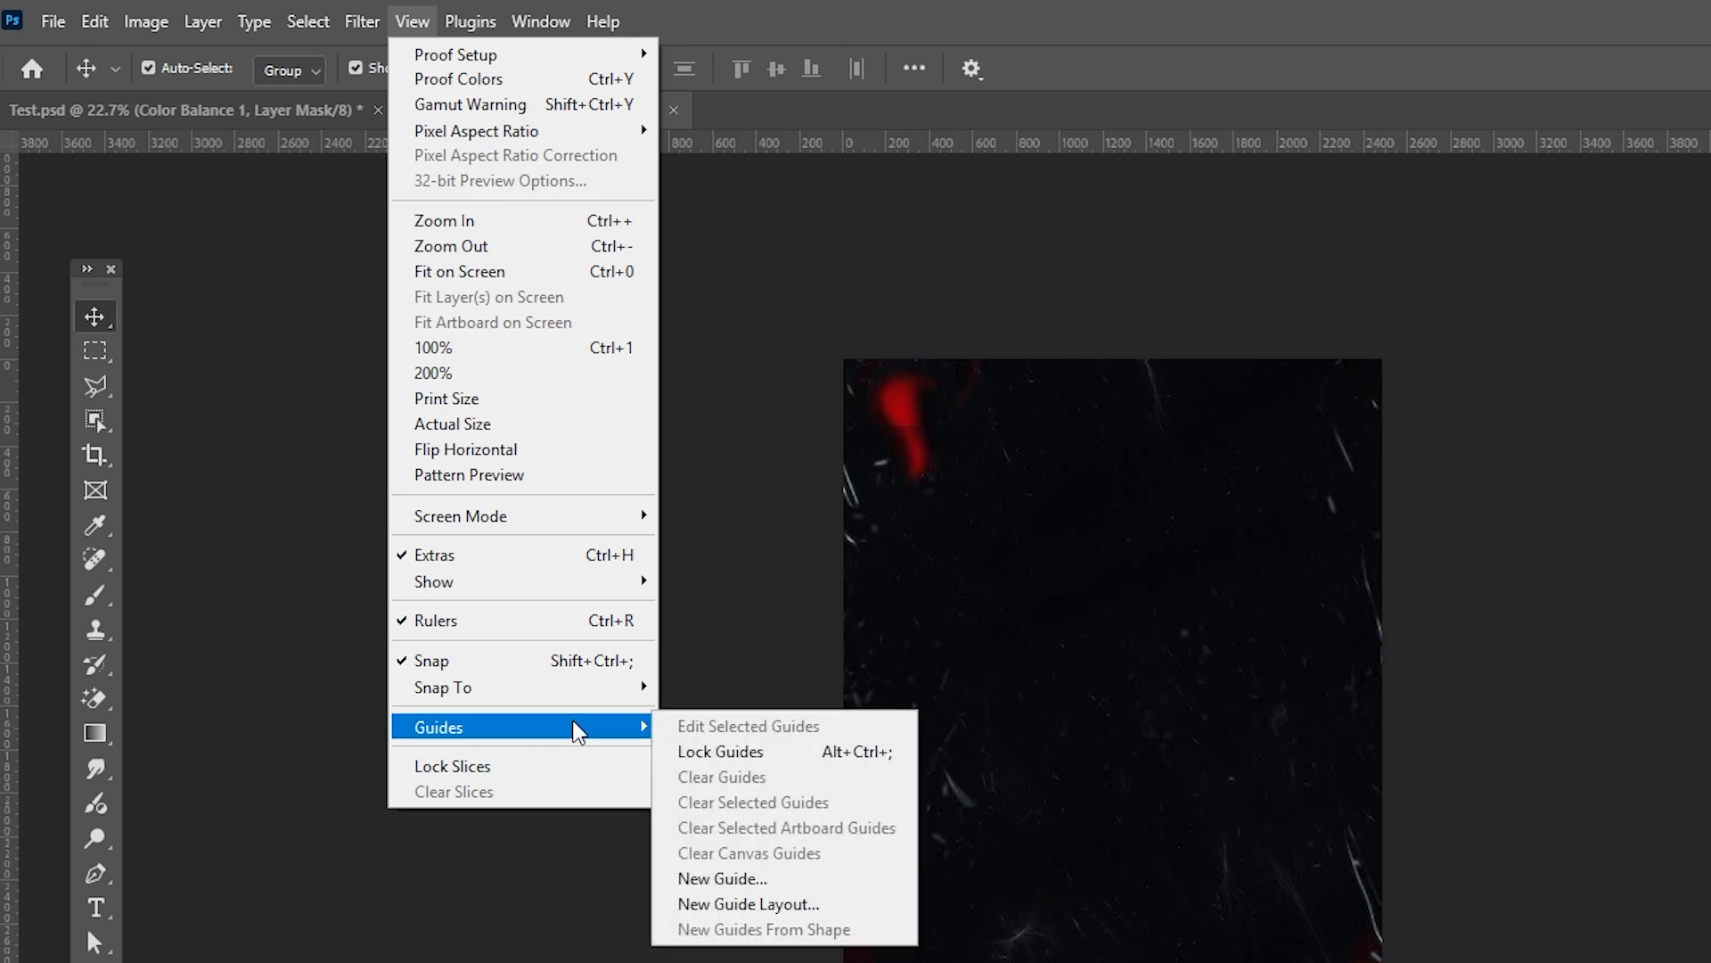
left_click(747, 902)
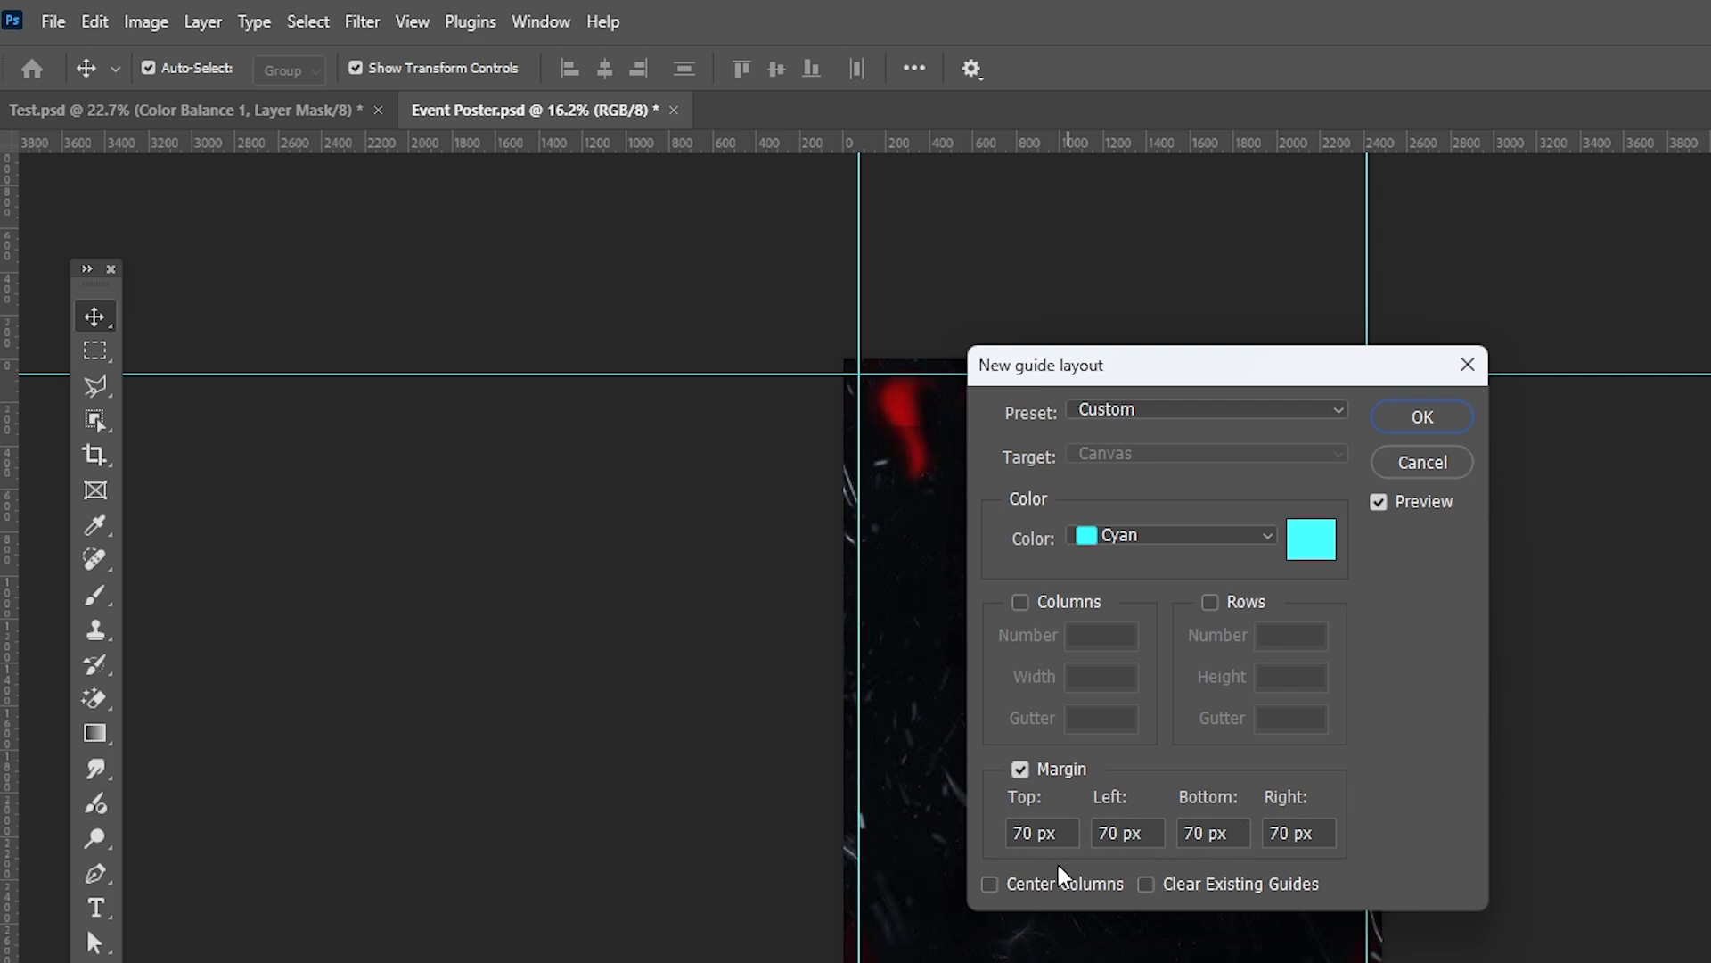
left_click(1425, 416)
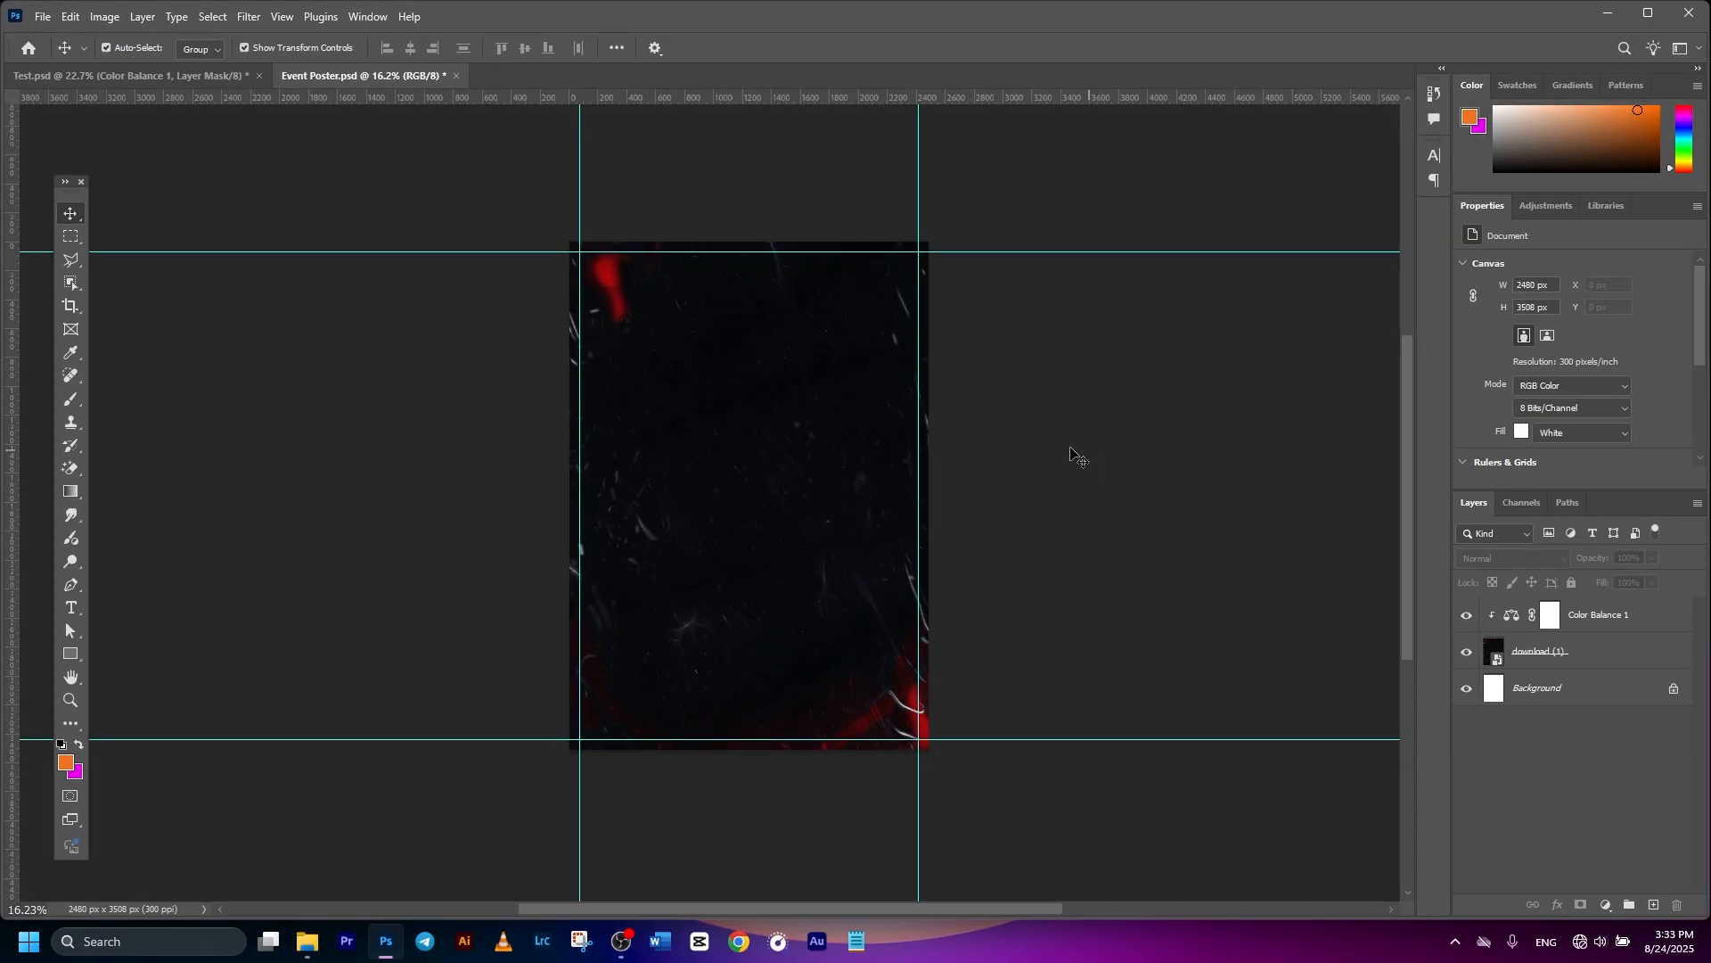
left_click(1089, 473)
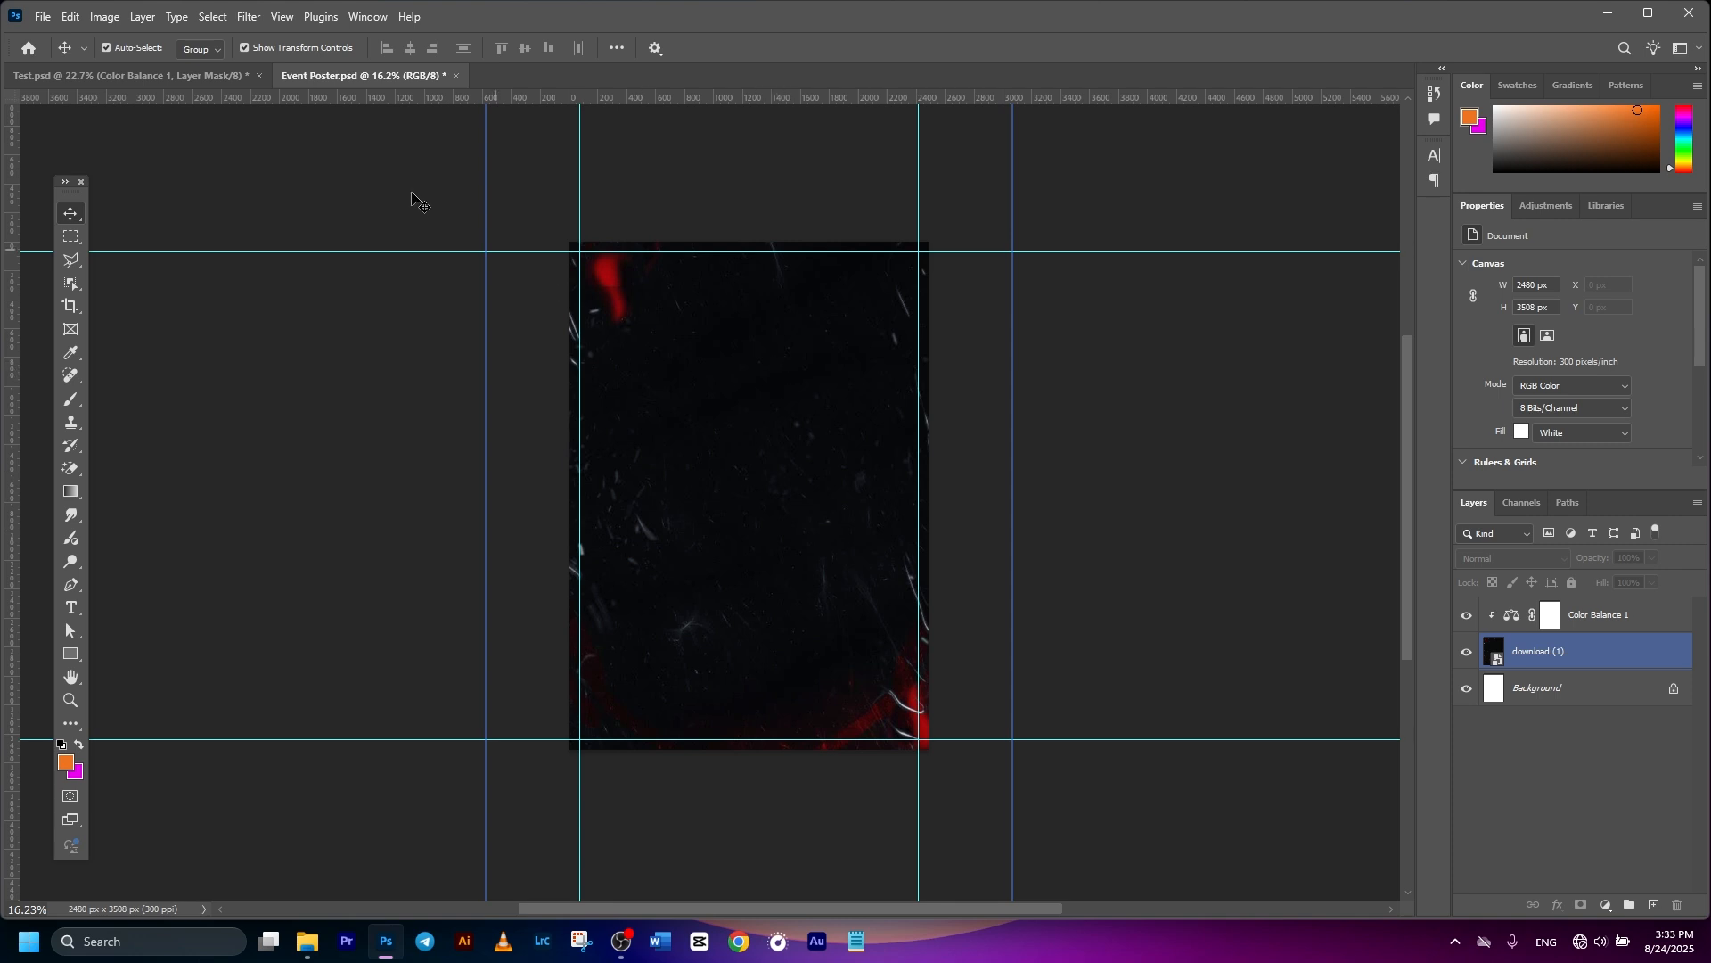
left_click(42, 16)
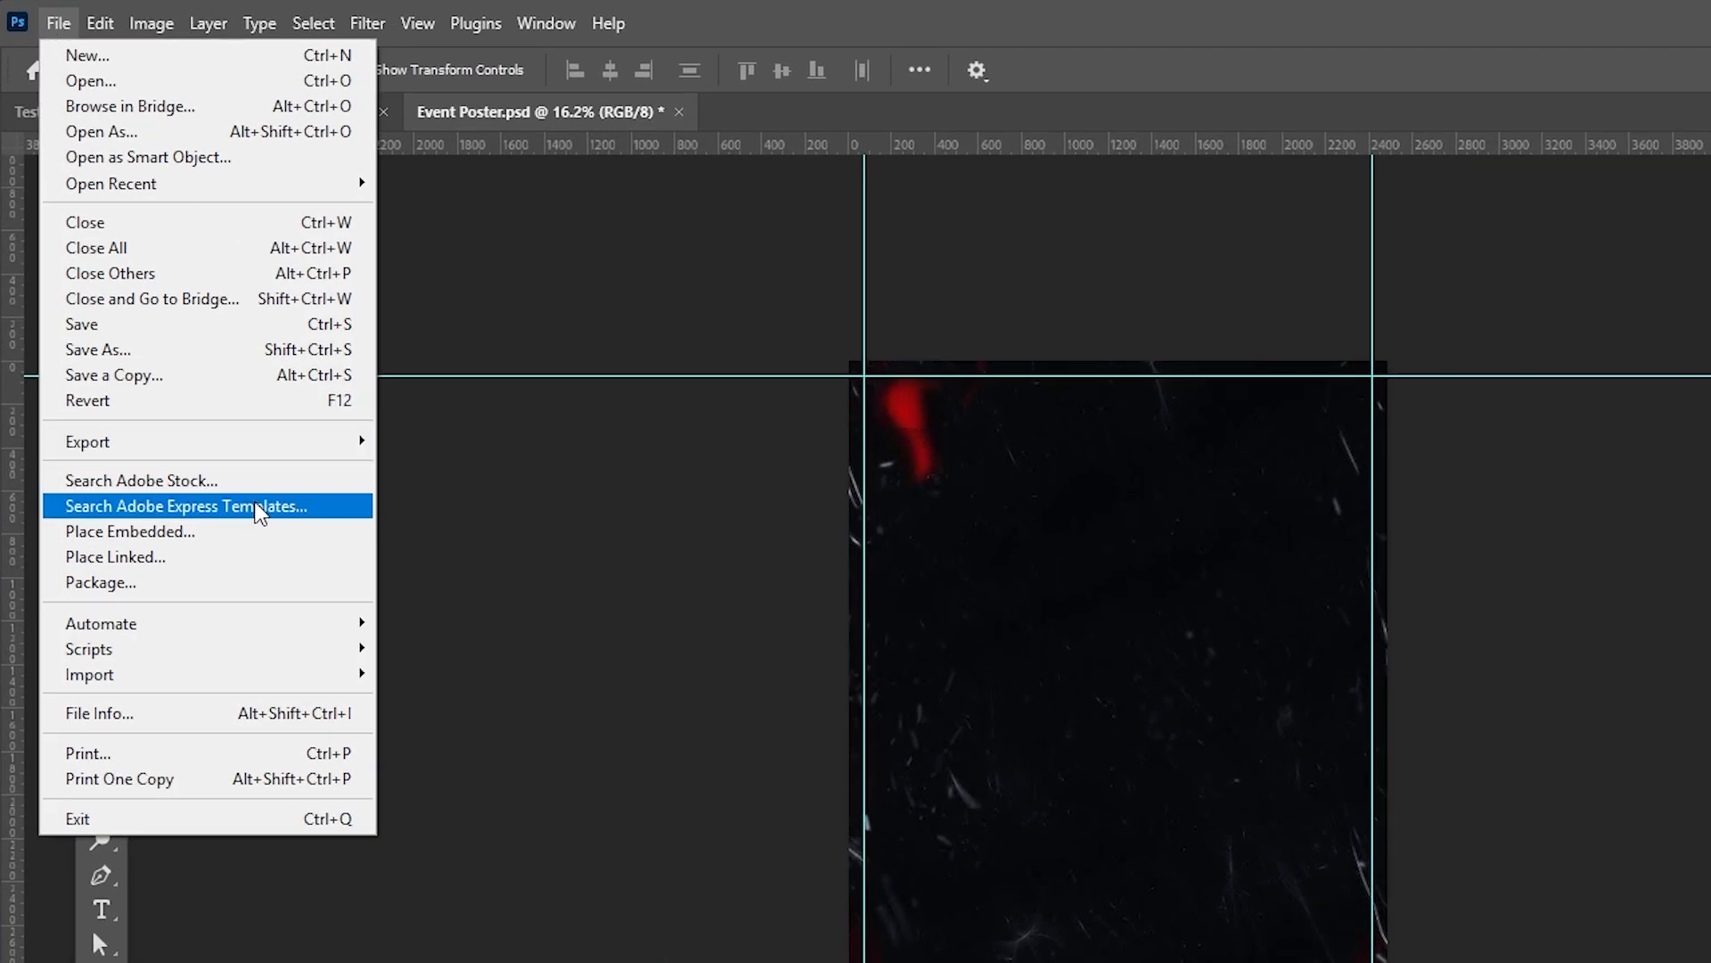
- Place the owl nightclub logo embedded and move it into the top-left margin corner
left_click(221, 533)
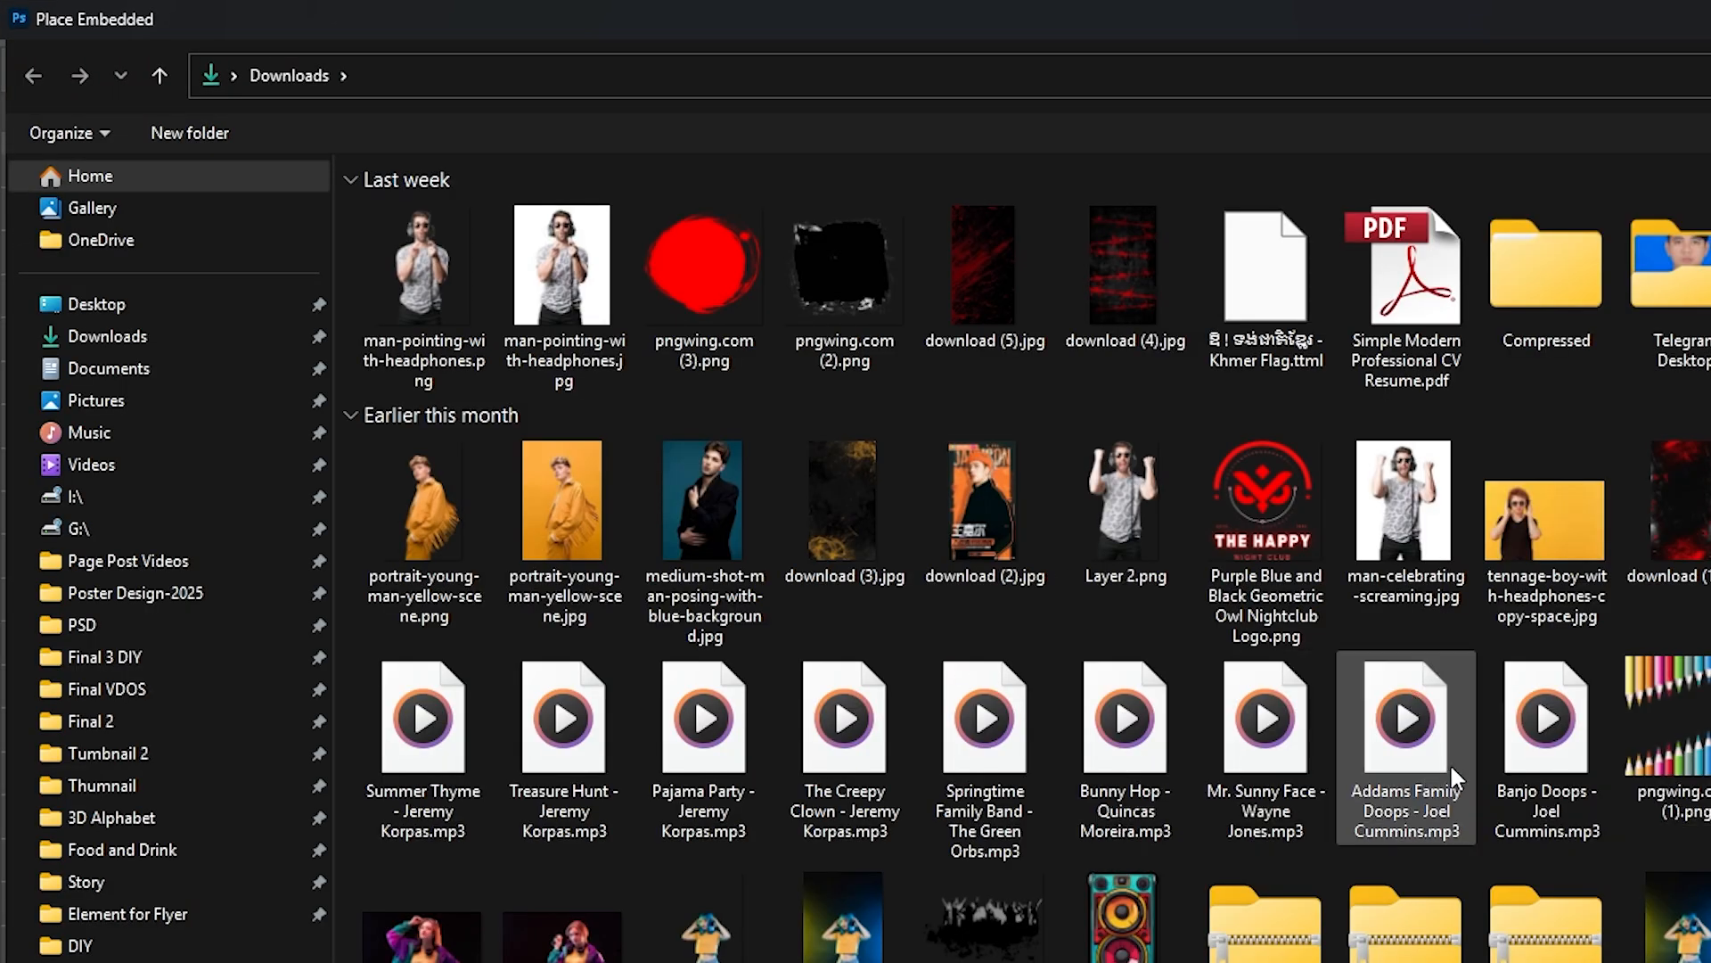
double_click(1255, 490)
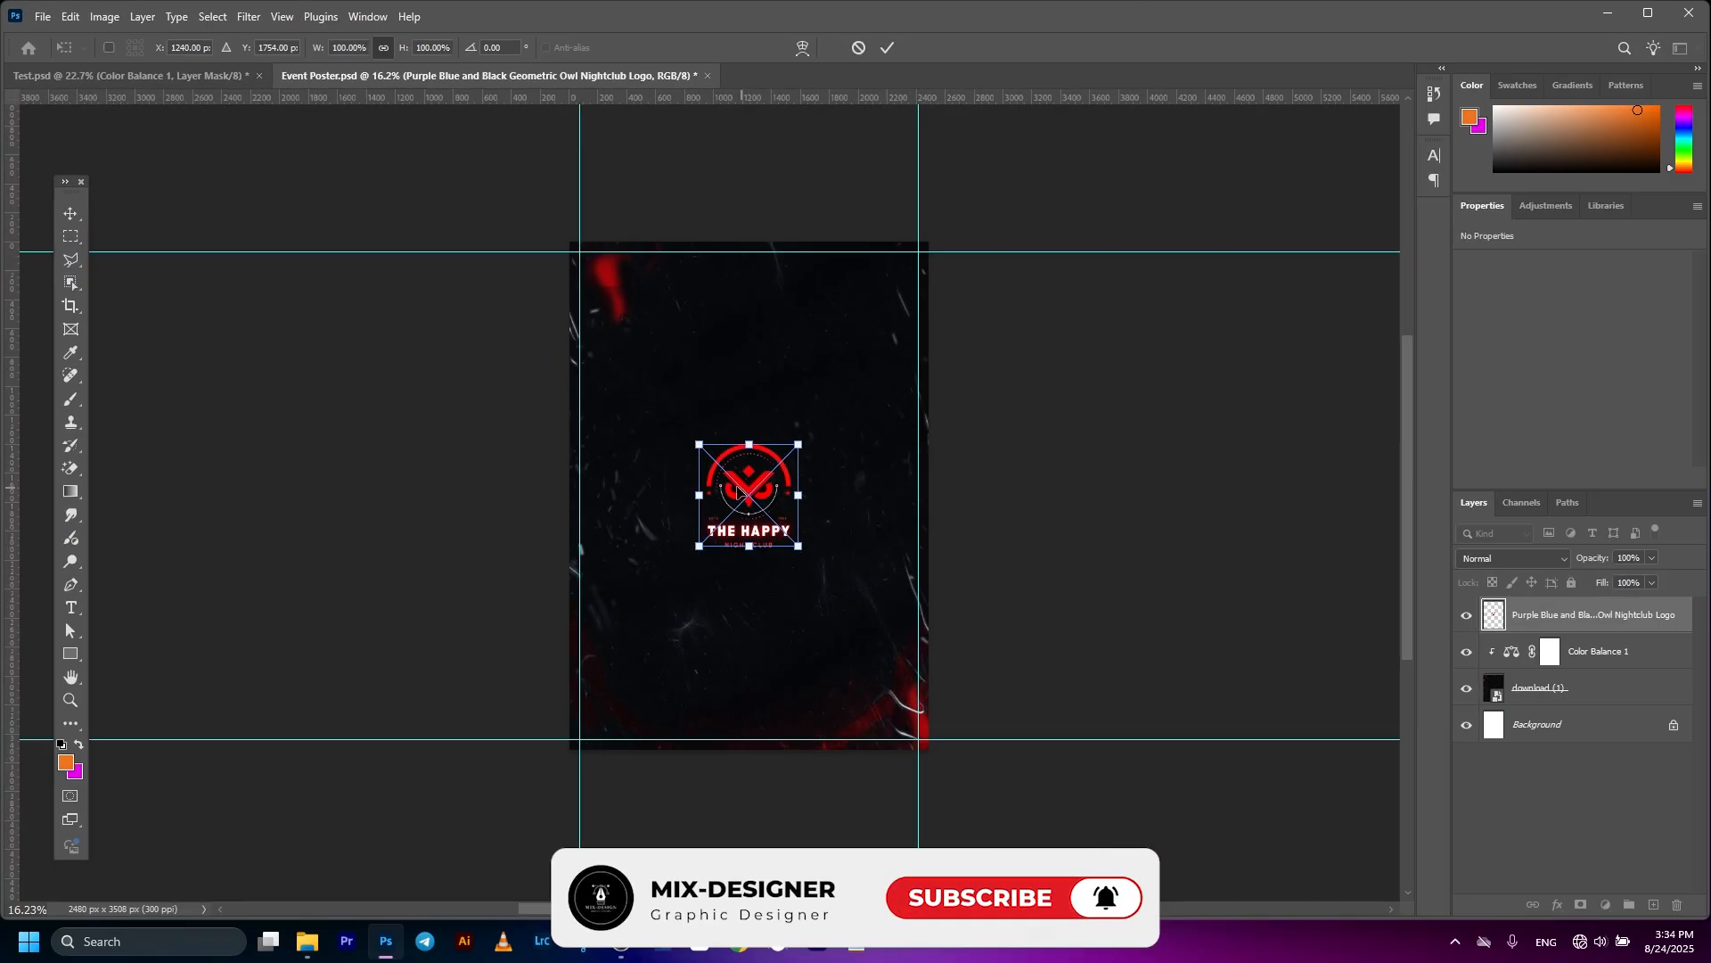
left_click_drag(753, 477, 666, 340)
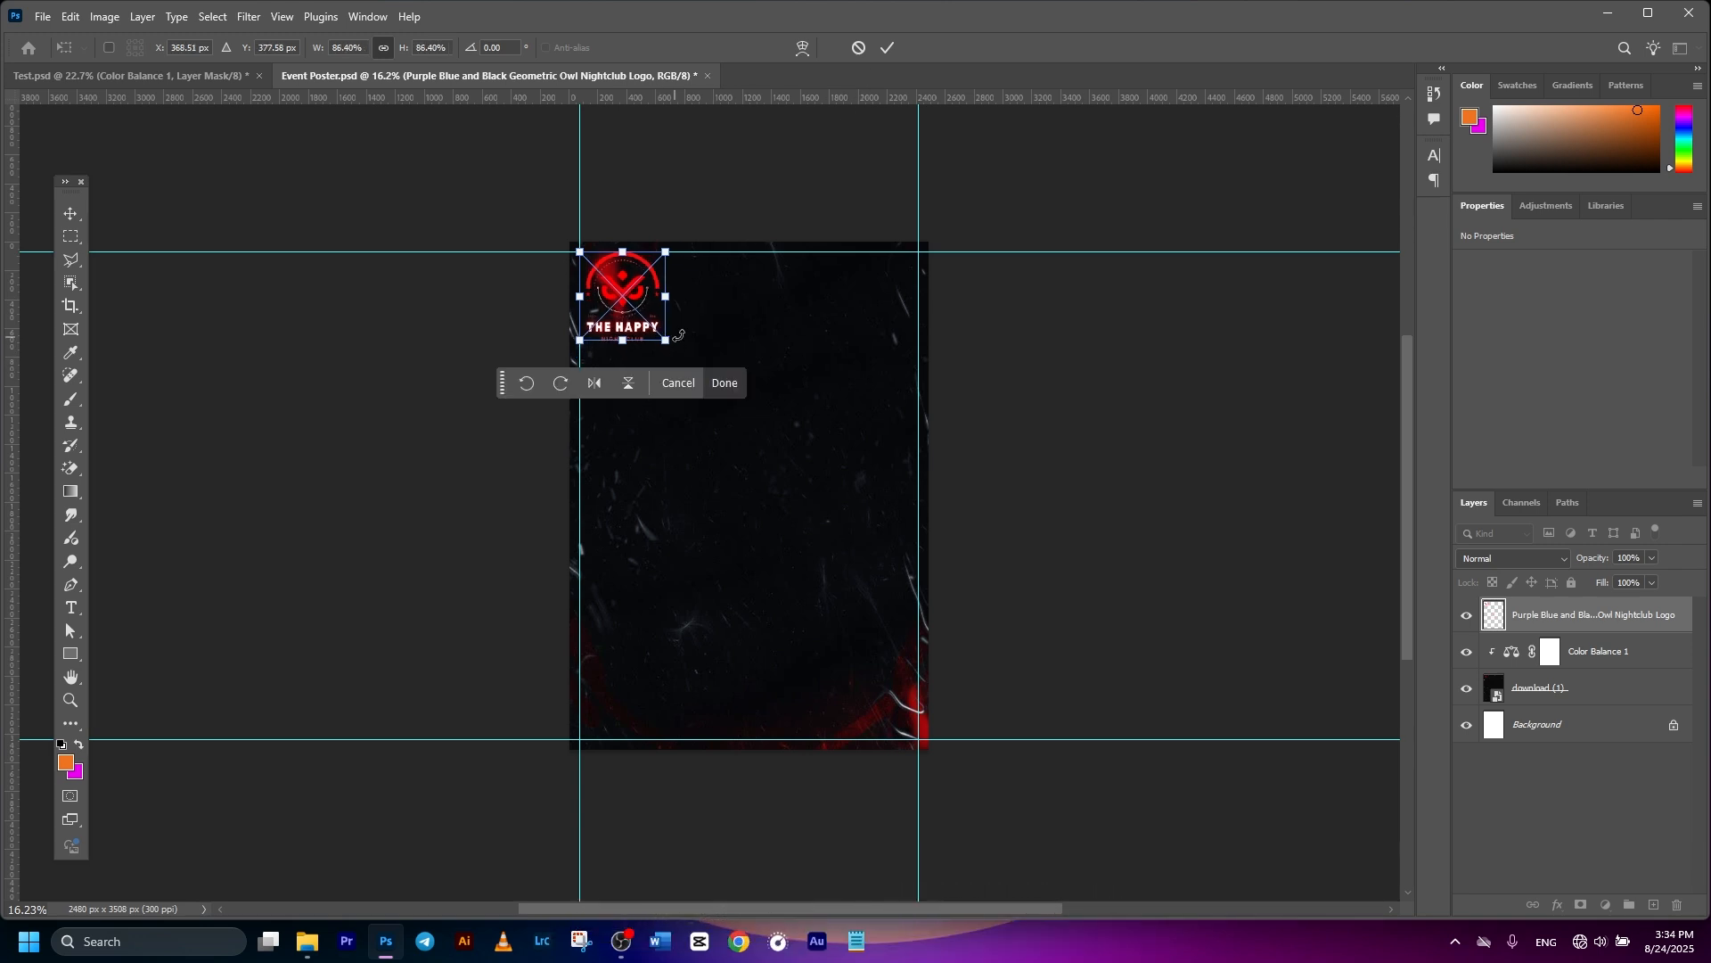
left_click(885, 49)
scroll(610, 388, "up", 3)
scroll(611, 388, "up", 1)
left_click_drag(613, 355, 591, 355)
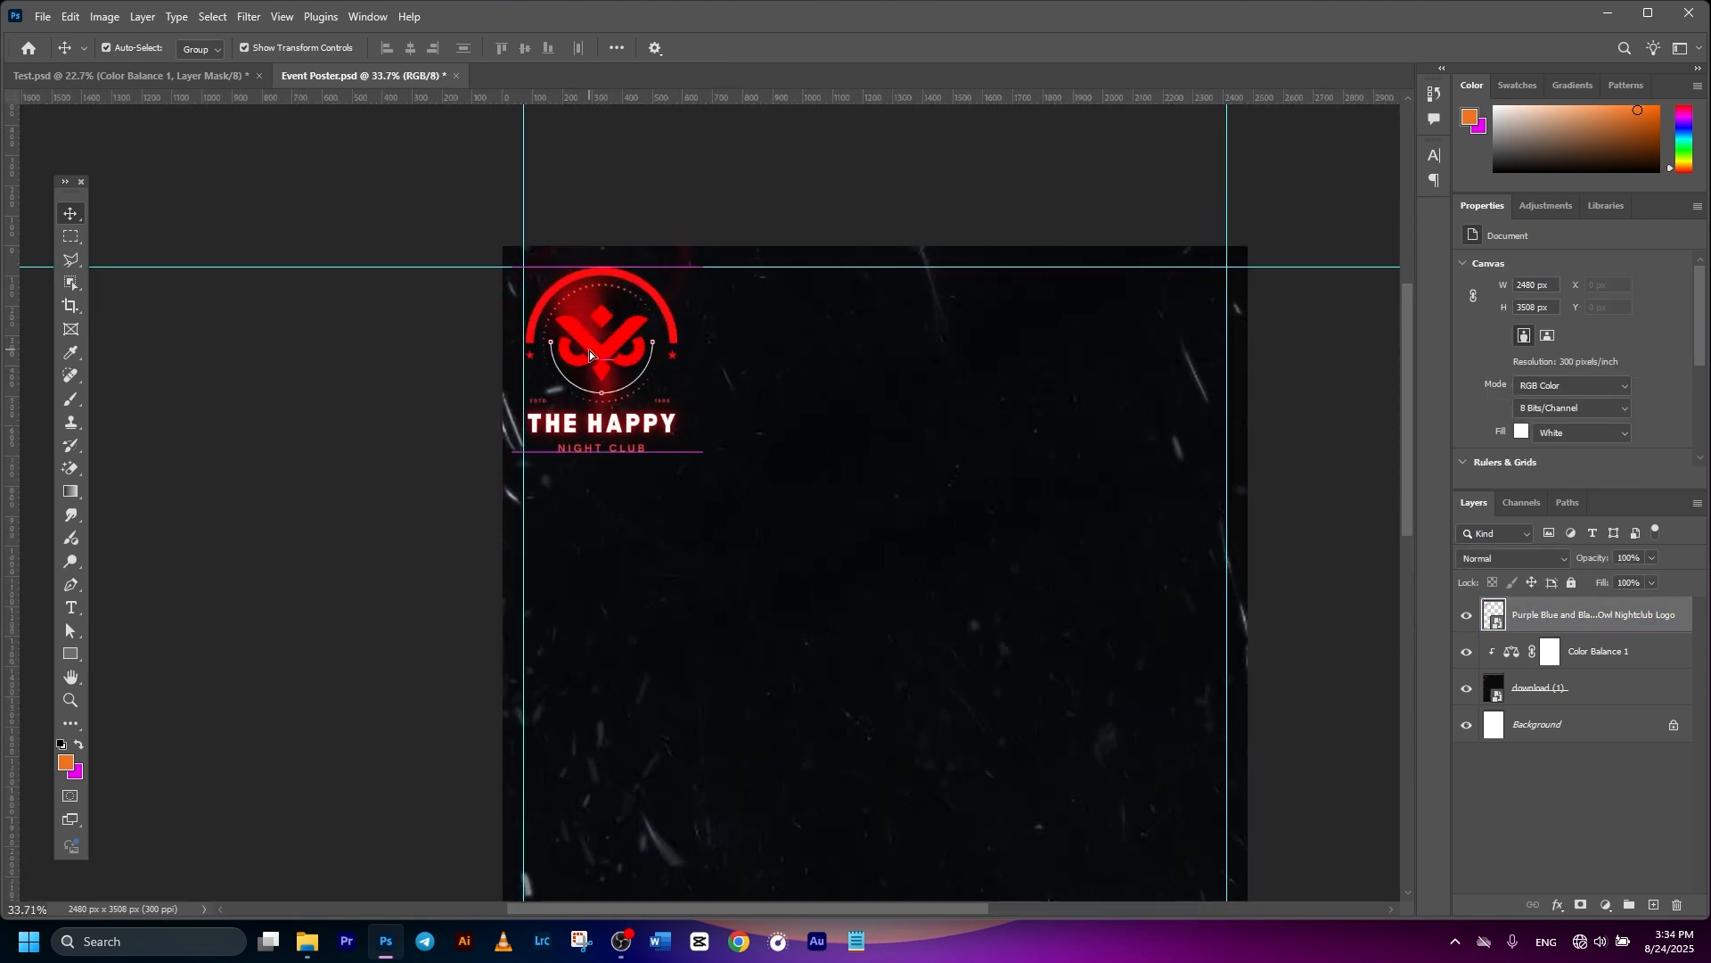
left_click(713, 219)
- Nudge the texture layer slightly downward, then reselect the owl logo layer
left_click(946, 527)
scroll(945, 527, "down", 3)
left_click_drag(885, 493, 823, 461)
scroll(737, 363, "down", 2)
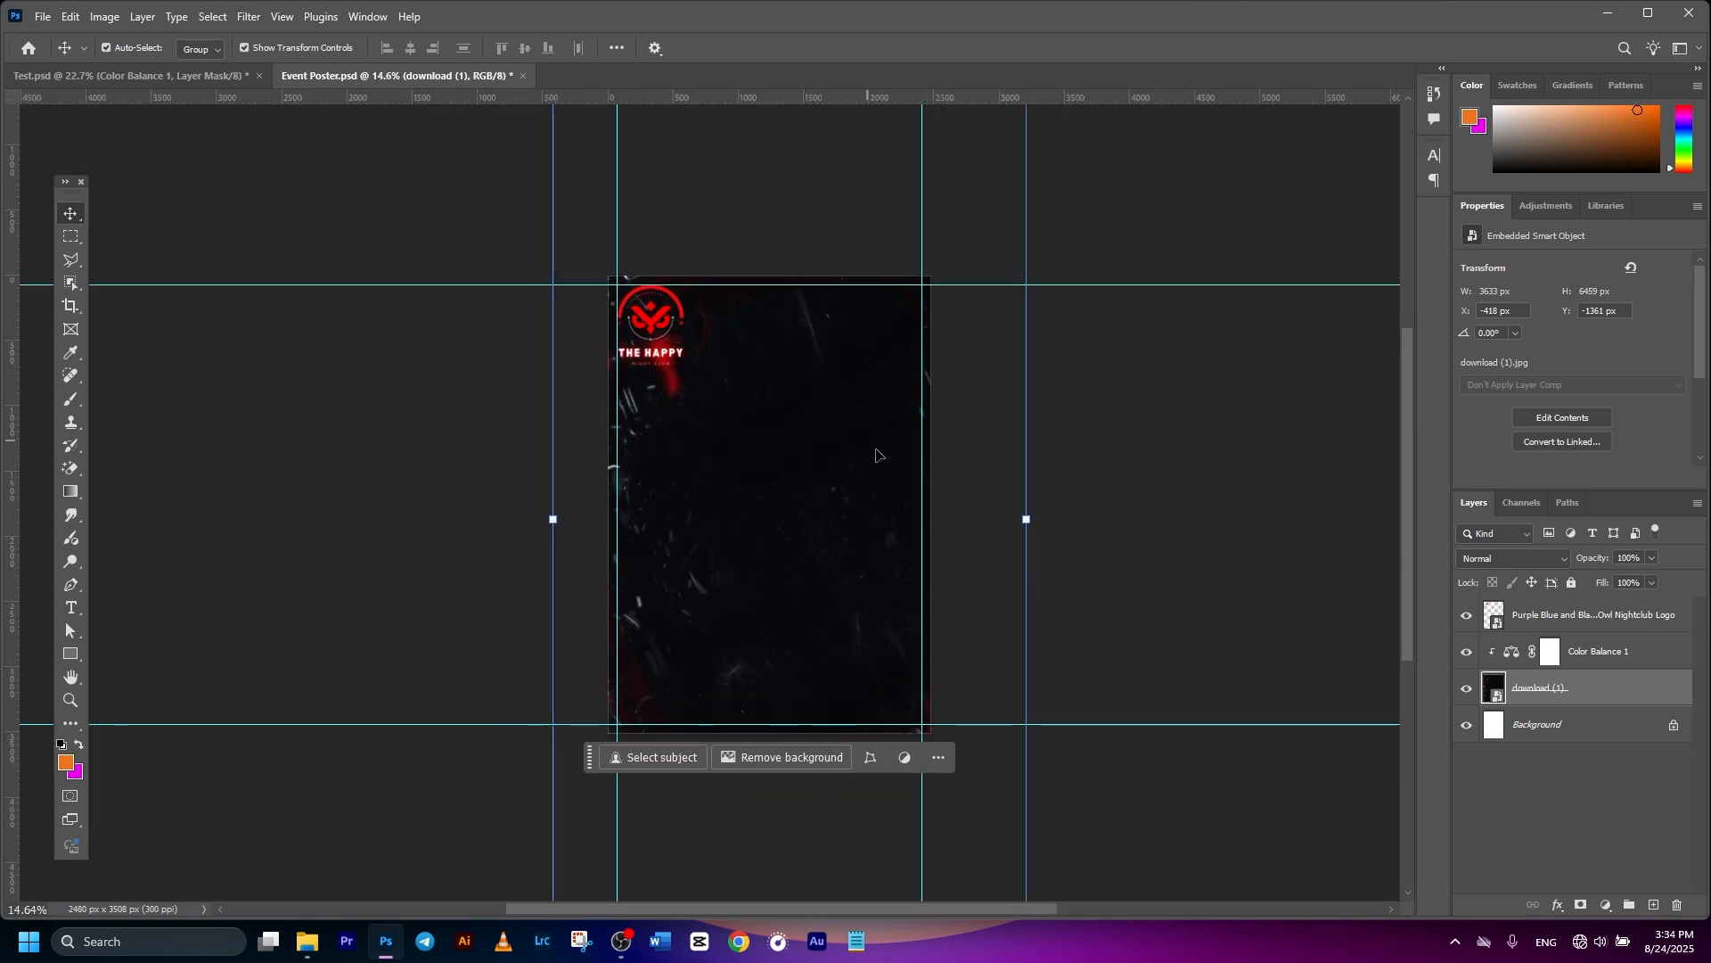
left_click(1127, 485)
scroll(989, 565, "down", 1)
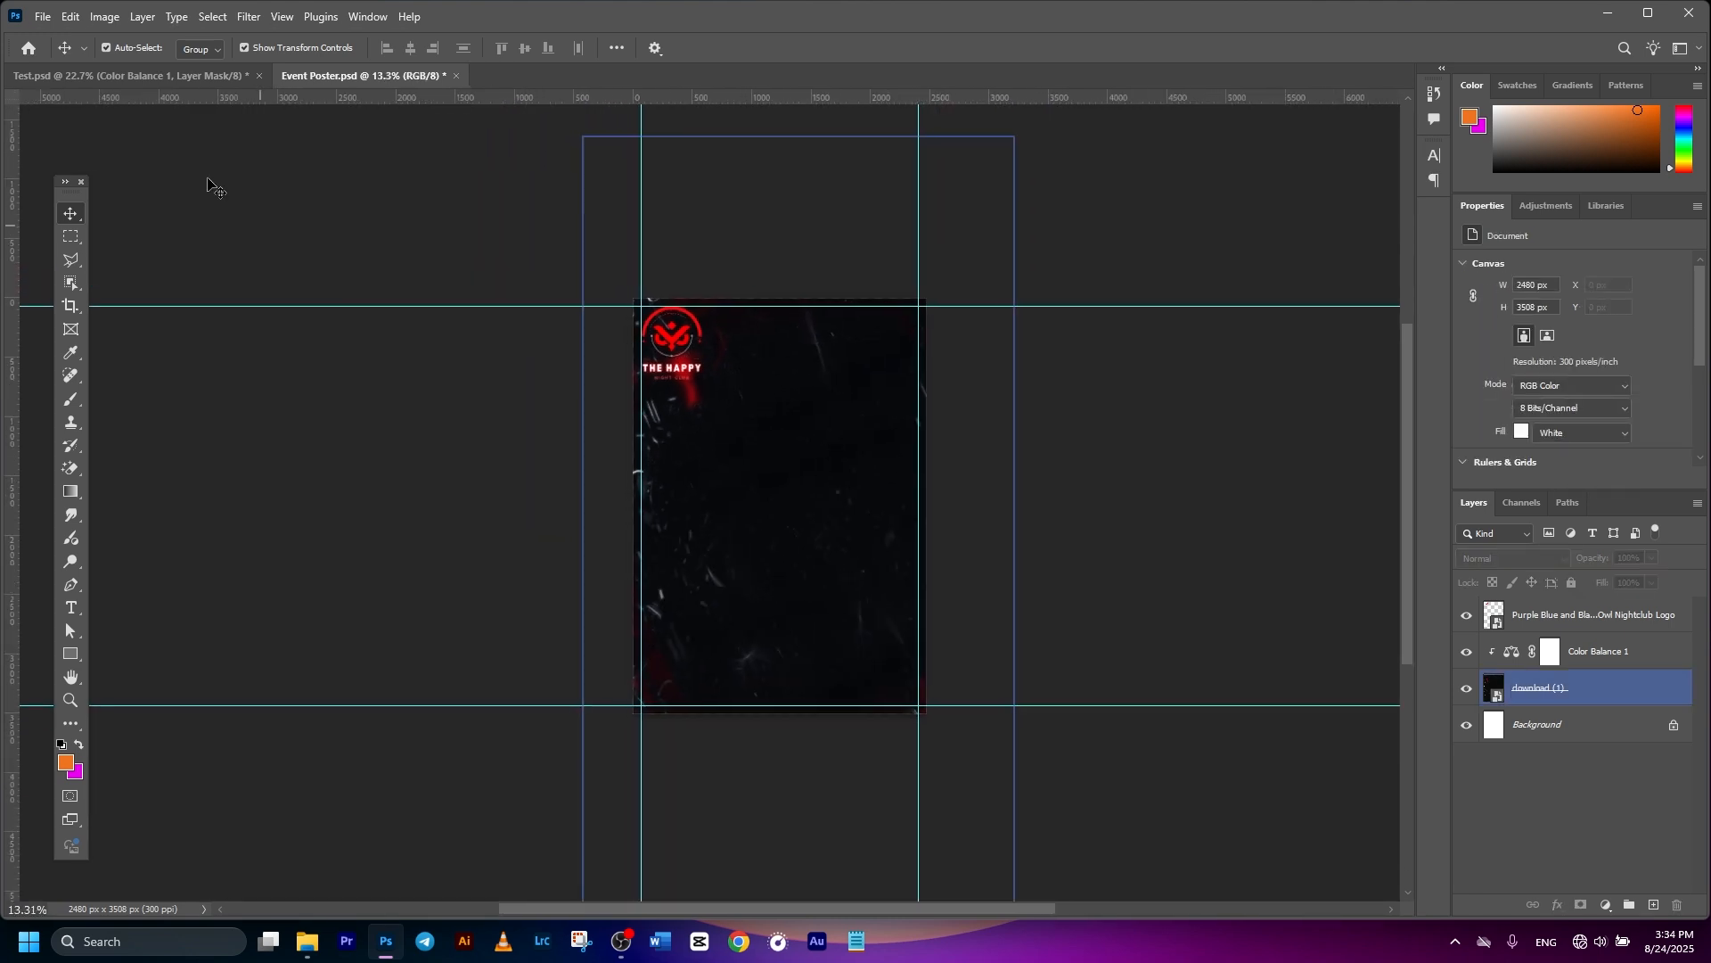
scroll(797, 527, "up", 2)
left_click(618, 259)
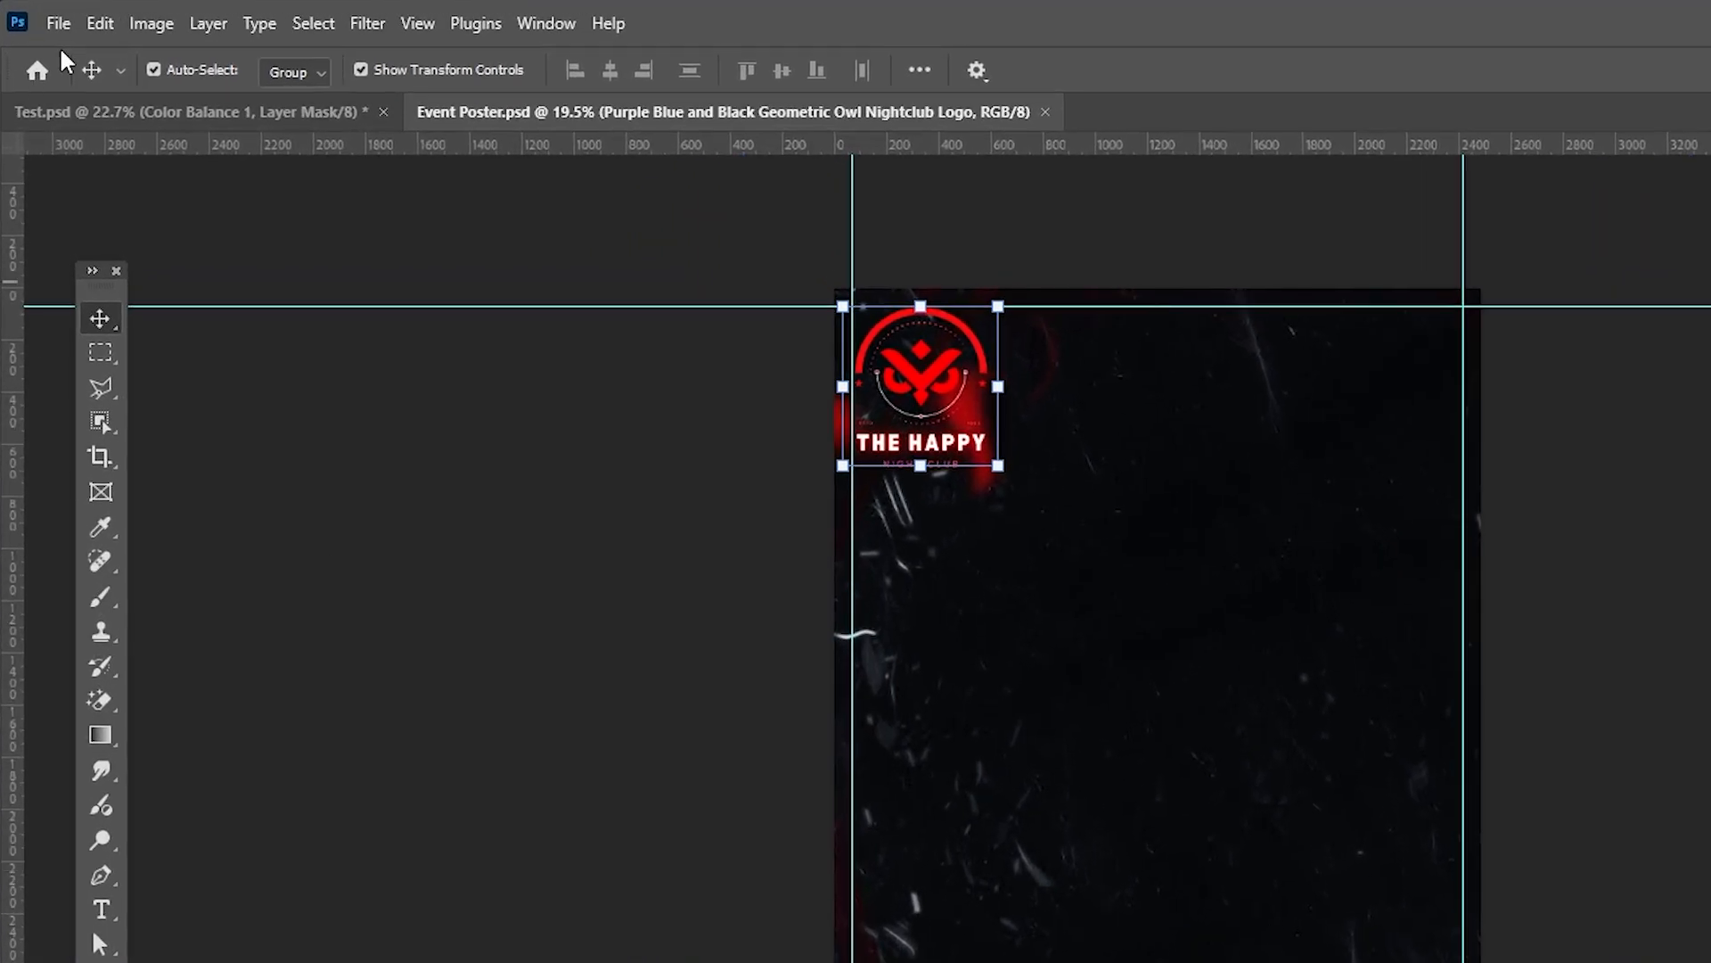
- Place pngwing.com (3).png and scale the red brush-stroke circle up across the page
left_click(59, 24)
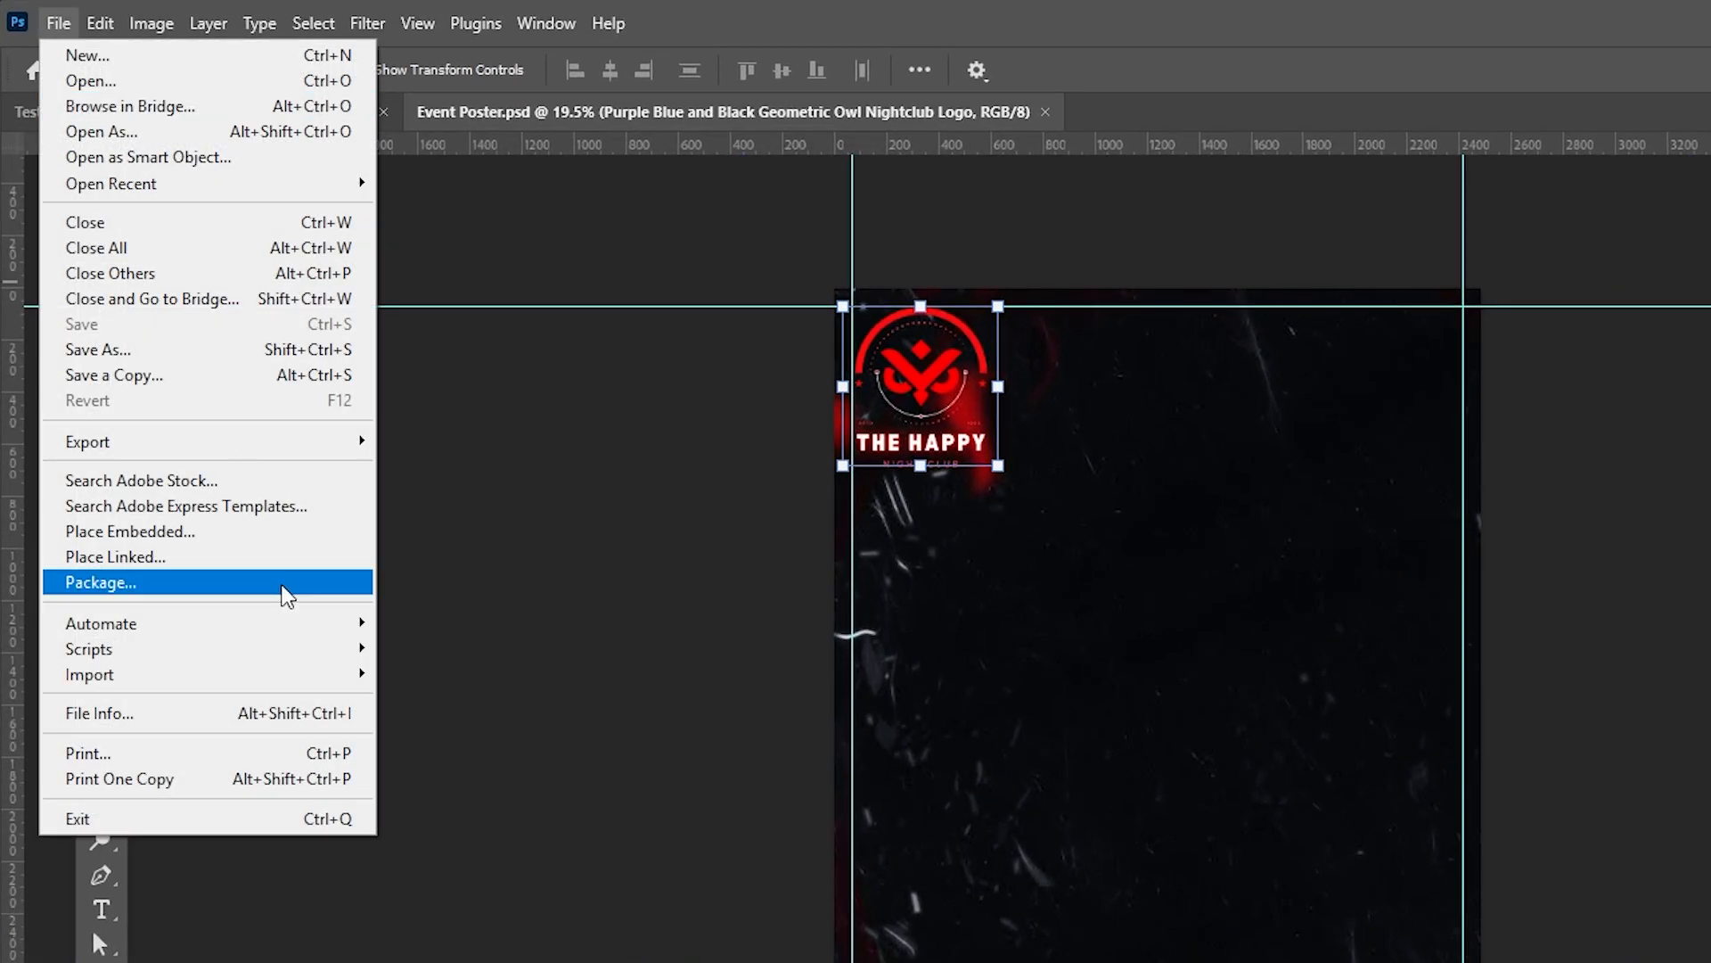
left_click(189, 533)
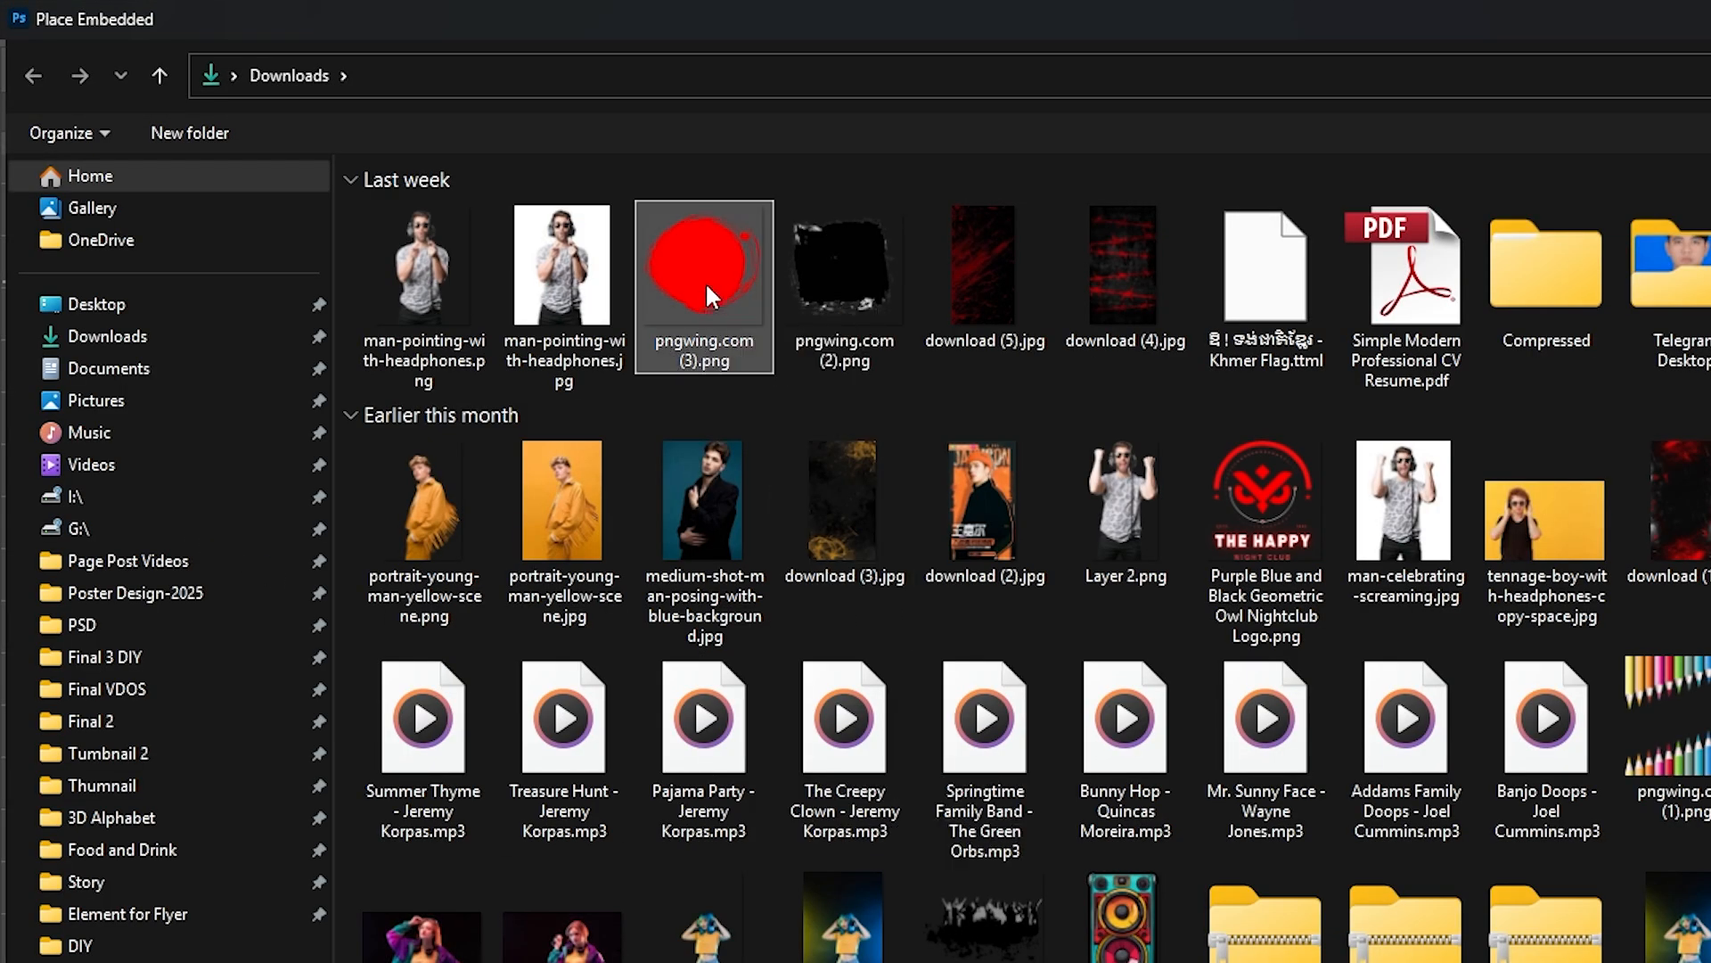
double_click(704, 282)
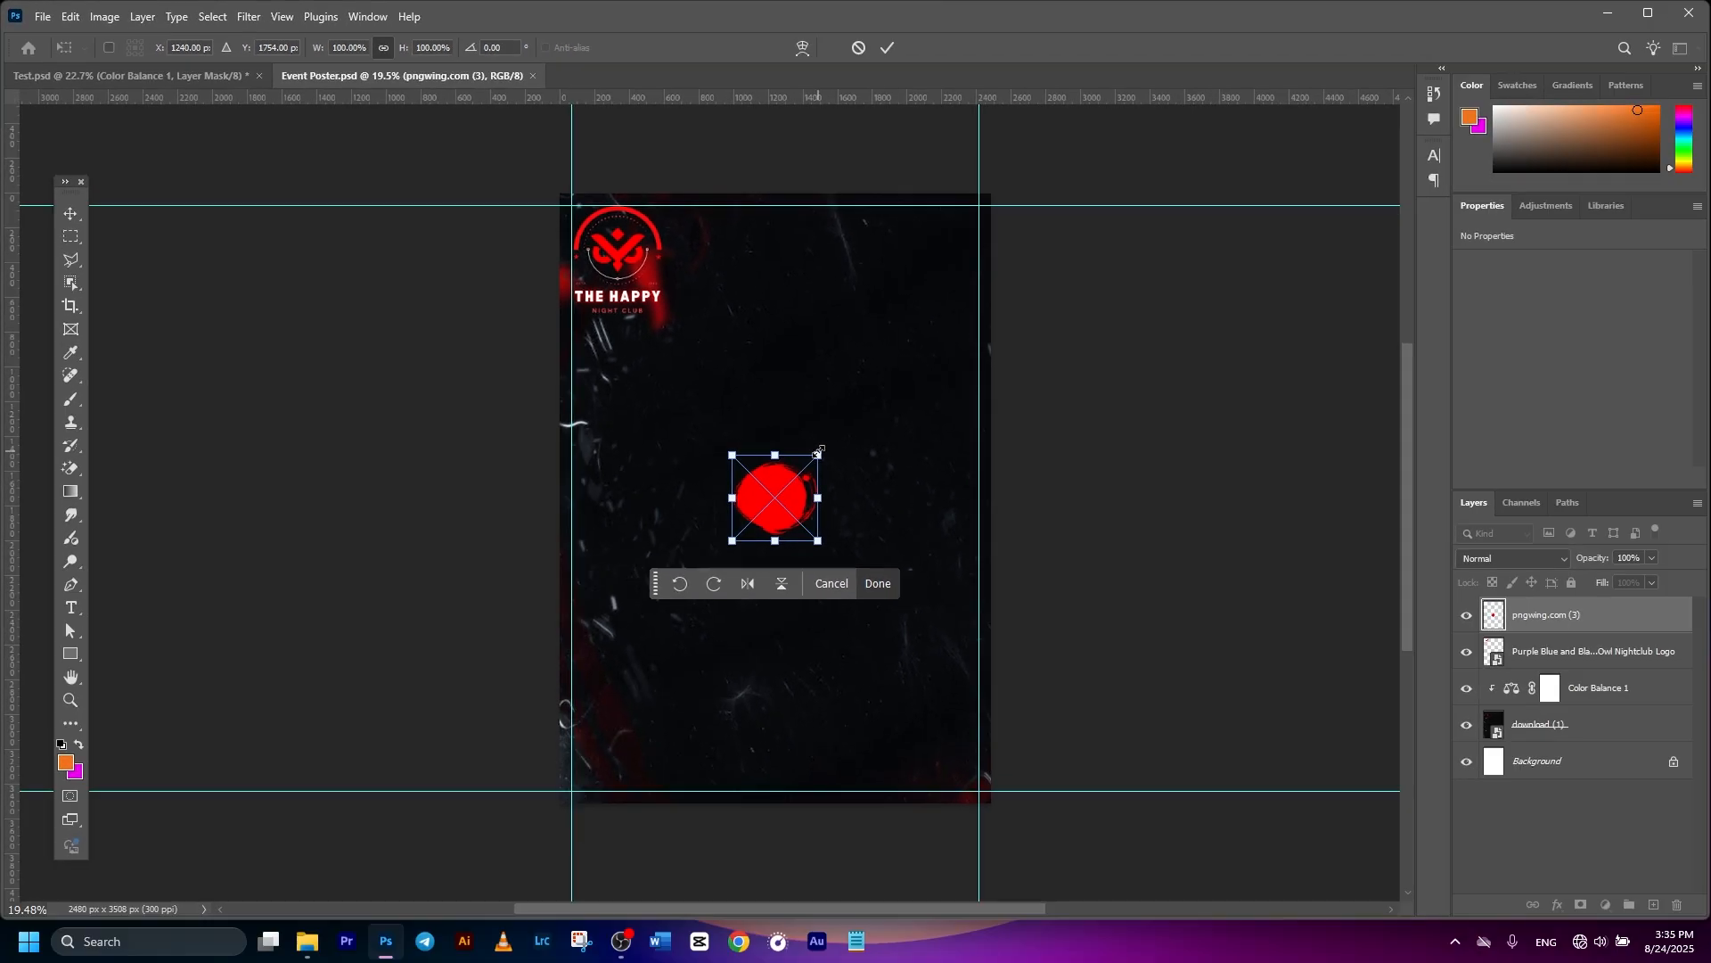
left_click_drag(1221, 680, 1413, 585)
left_click_drag(944, 391, 972, 373)
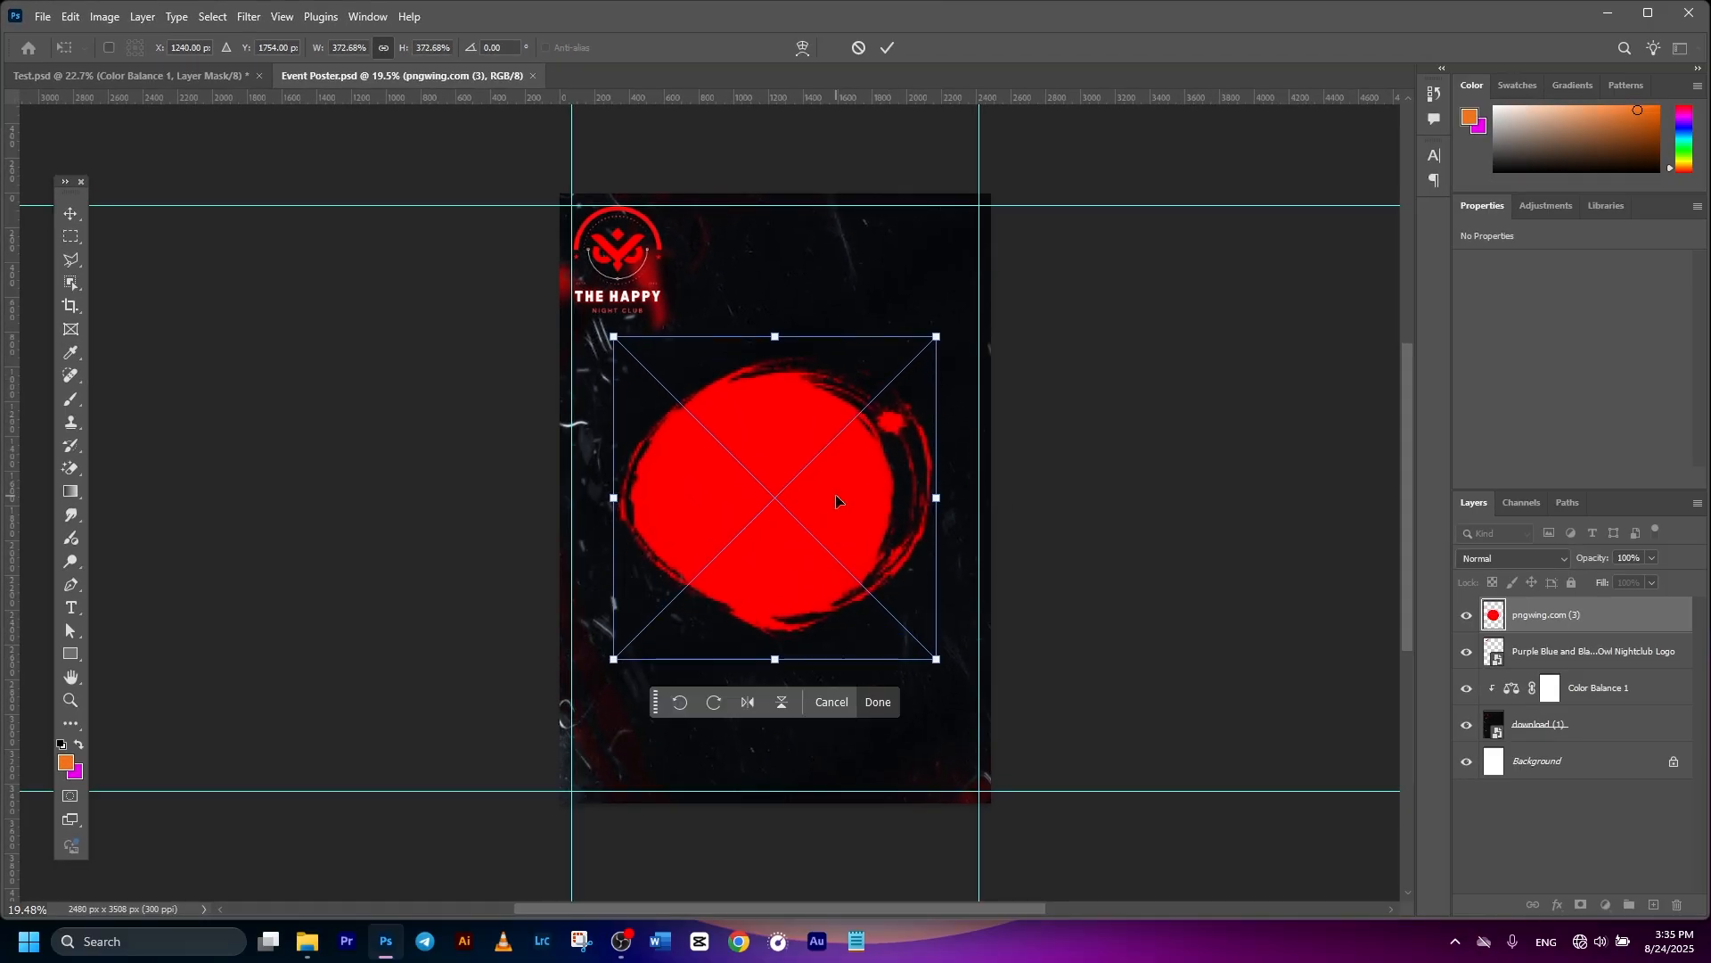
left_click(888, 47)
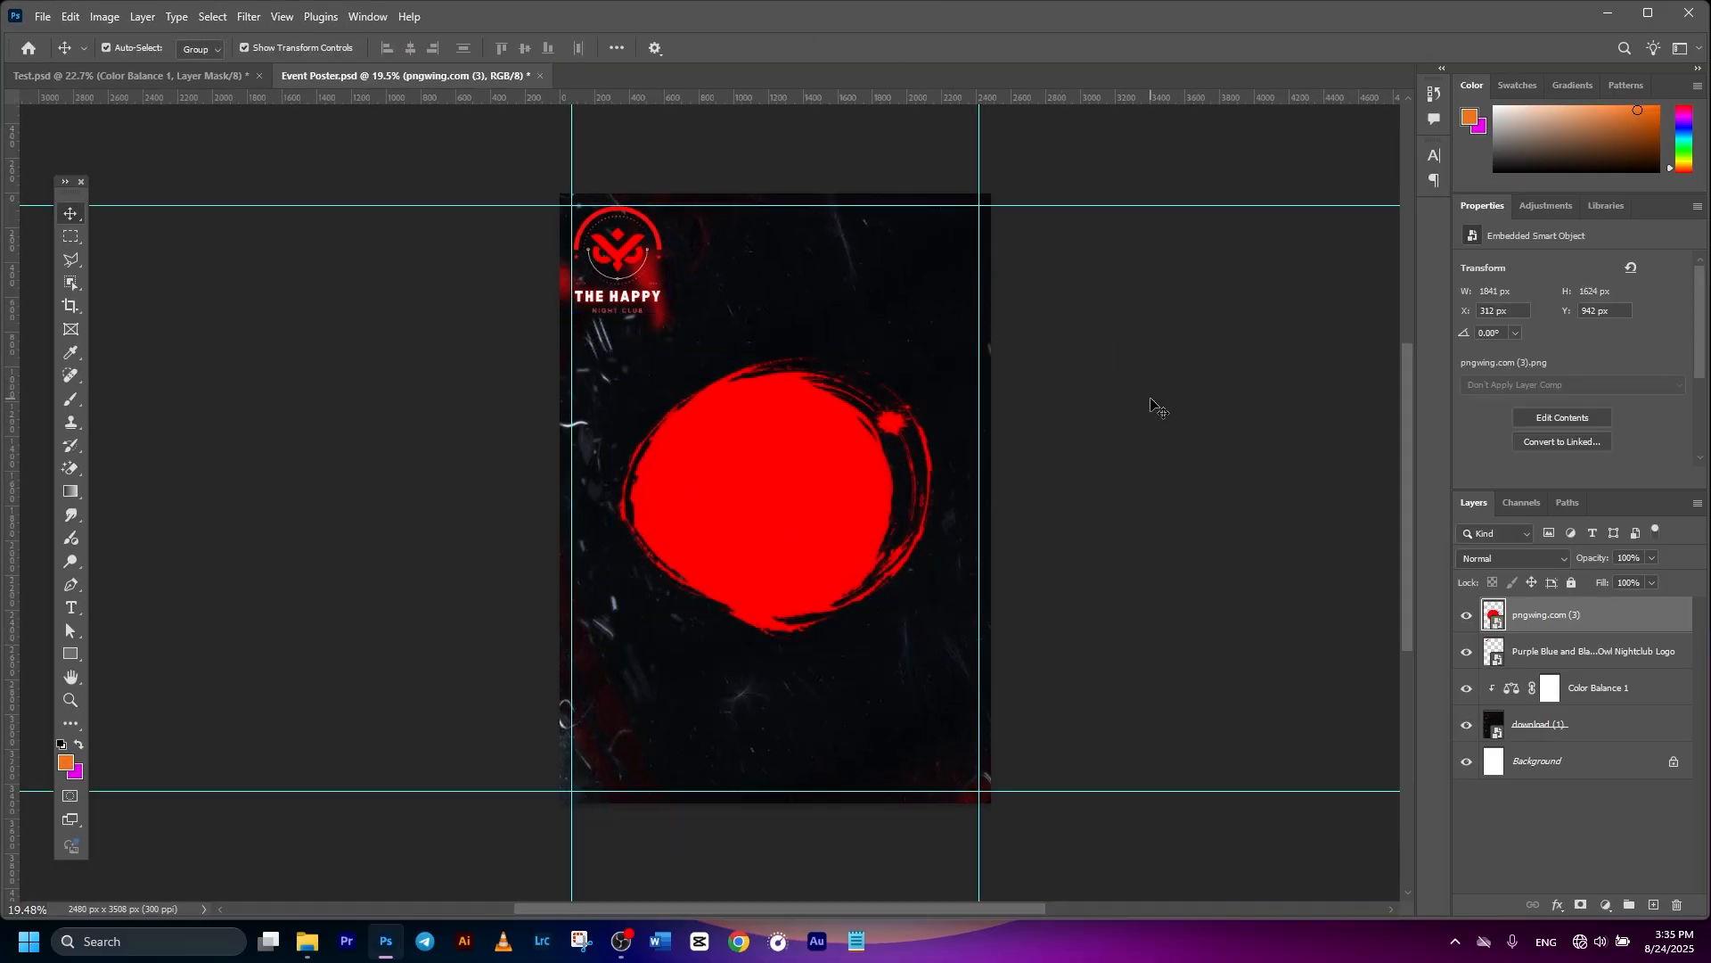
- Switch between the grunge background and red circle layers, ending on the red circle
left_click(1147, 401)
scroll(1131, 466, "down", 2)
left_click(824, 427)
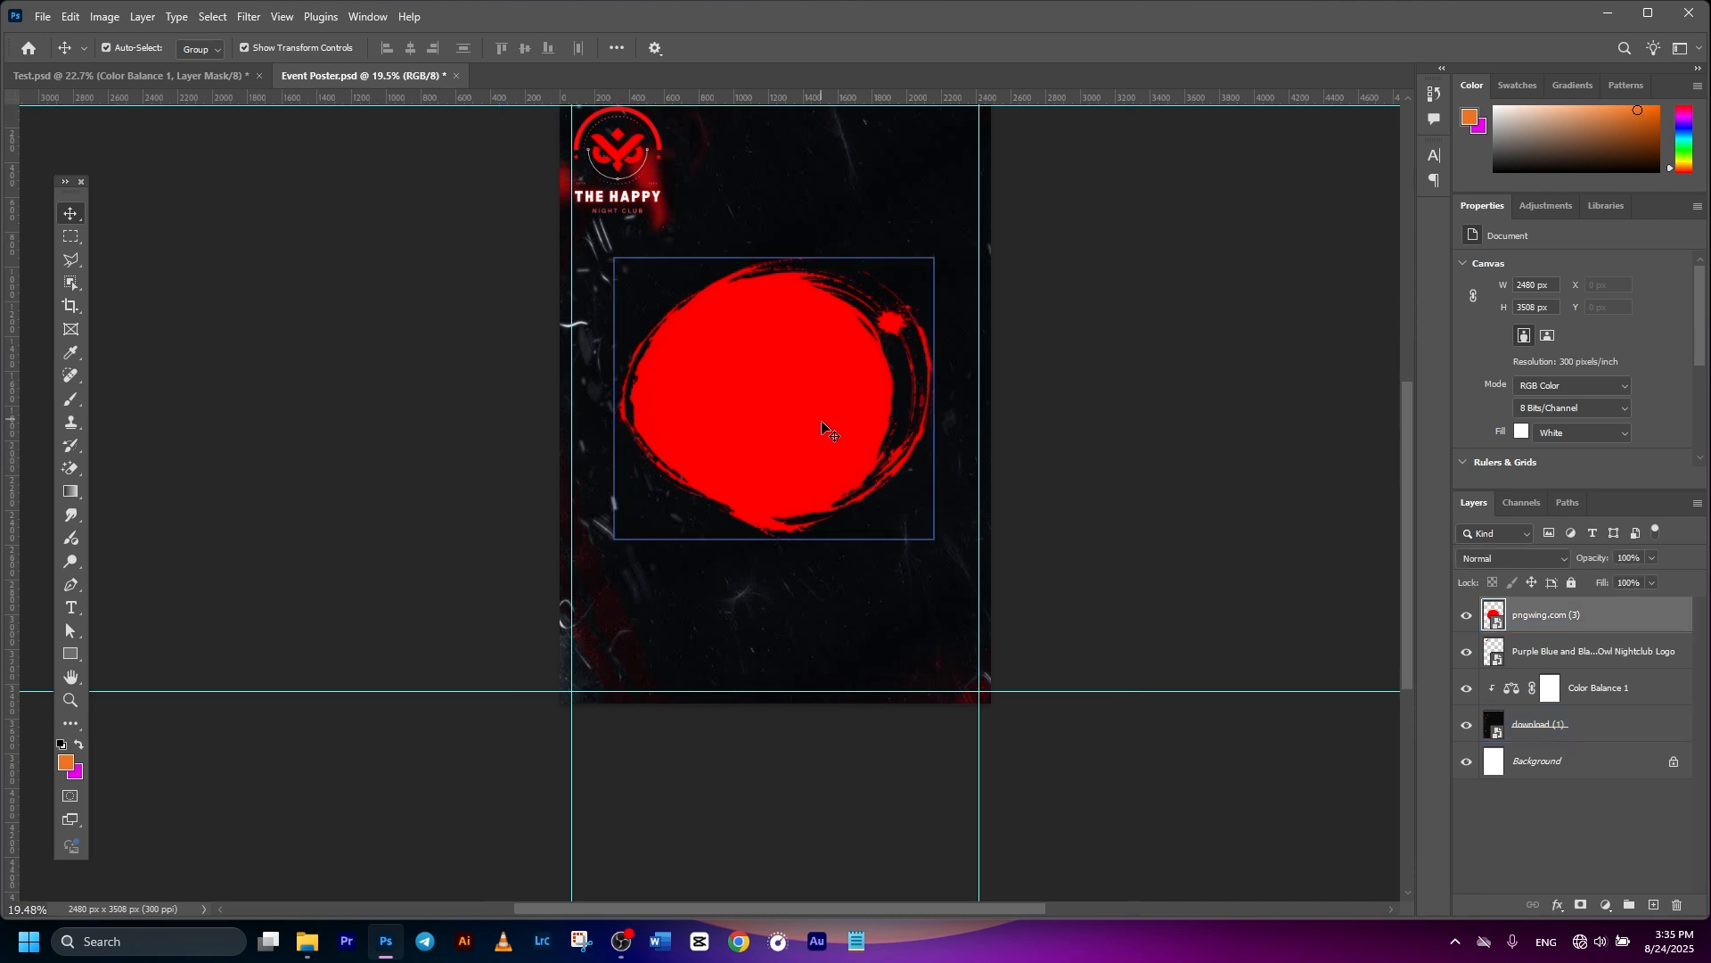
left_click(822, 428)
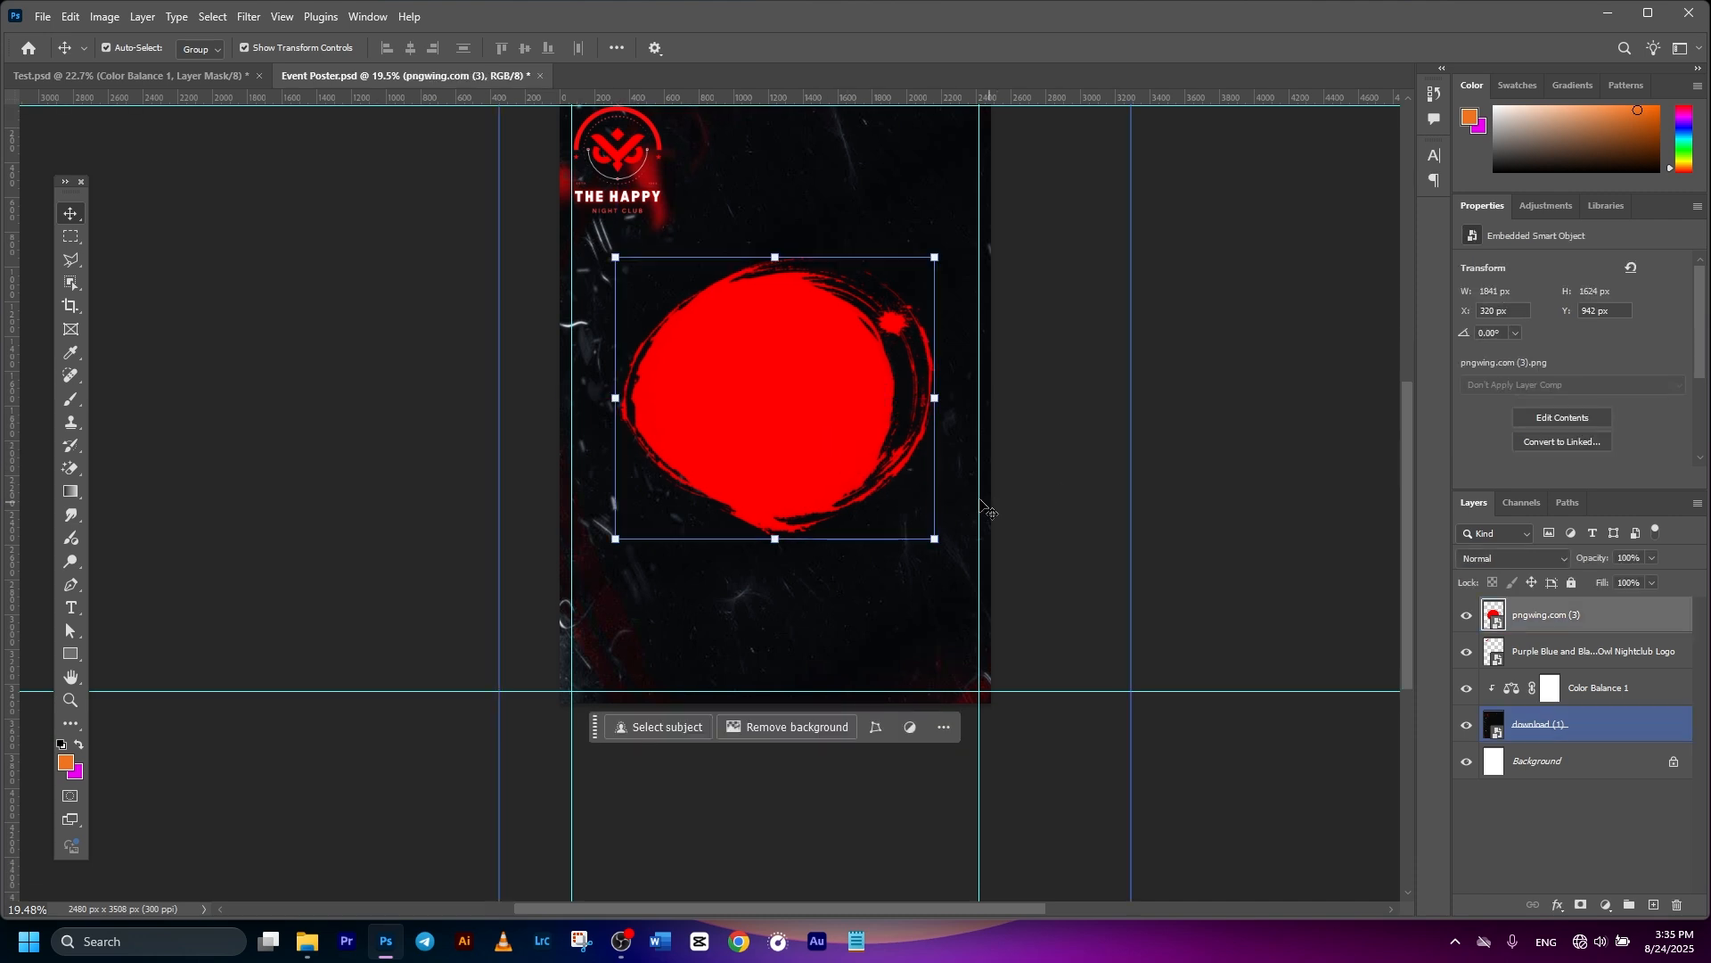
left_click(902, 462)
scroll(821, 447, "up", 1)
left_click(821, 447)
left_click(901, 482)
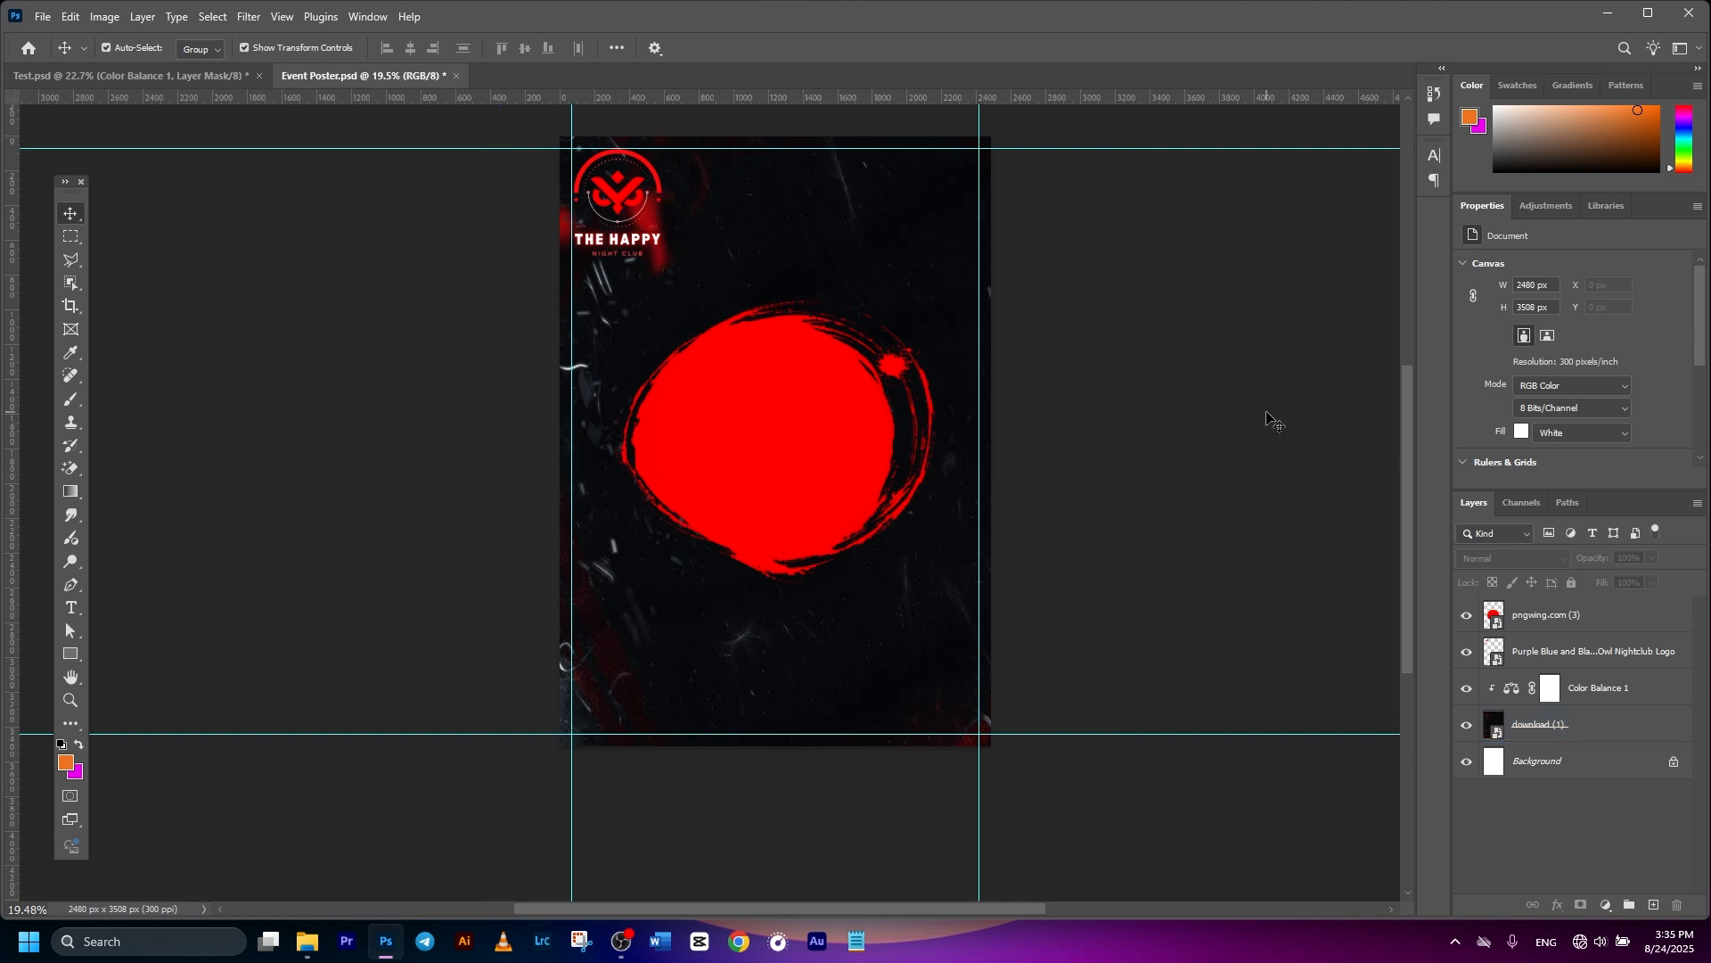
left_click(802, 401)
- Place man-pointing-with-headphones as an embedded photo and select its layer
left_click(41, 17)
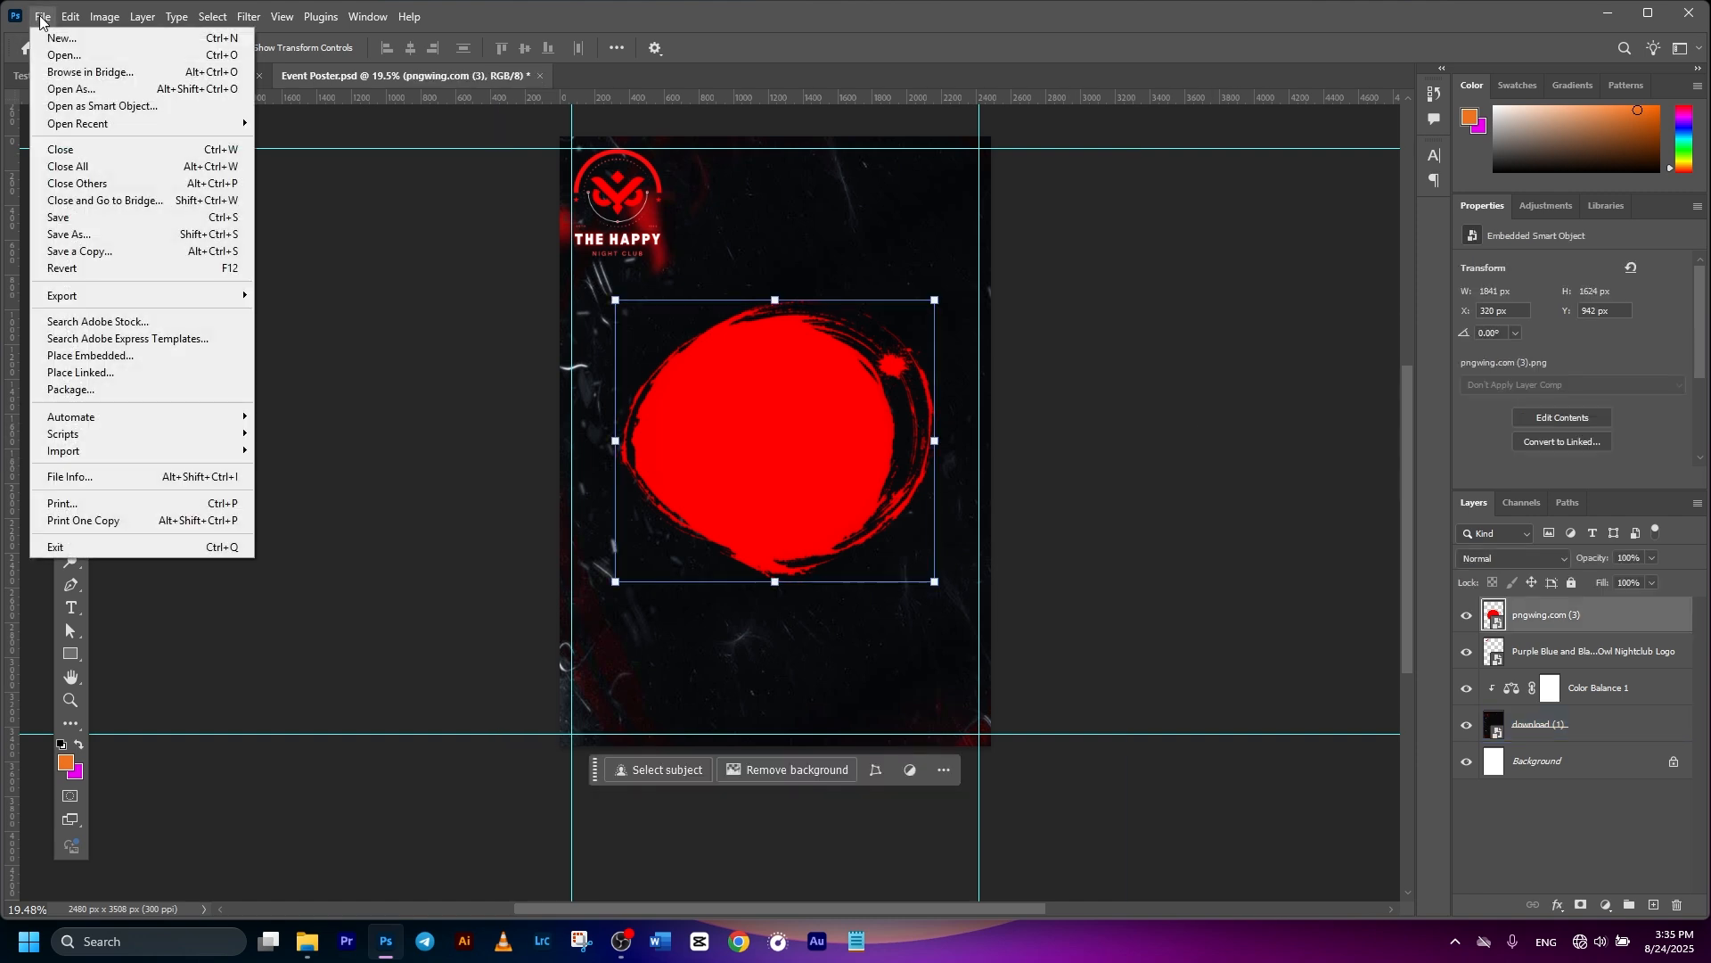
left_click(108, 355)
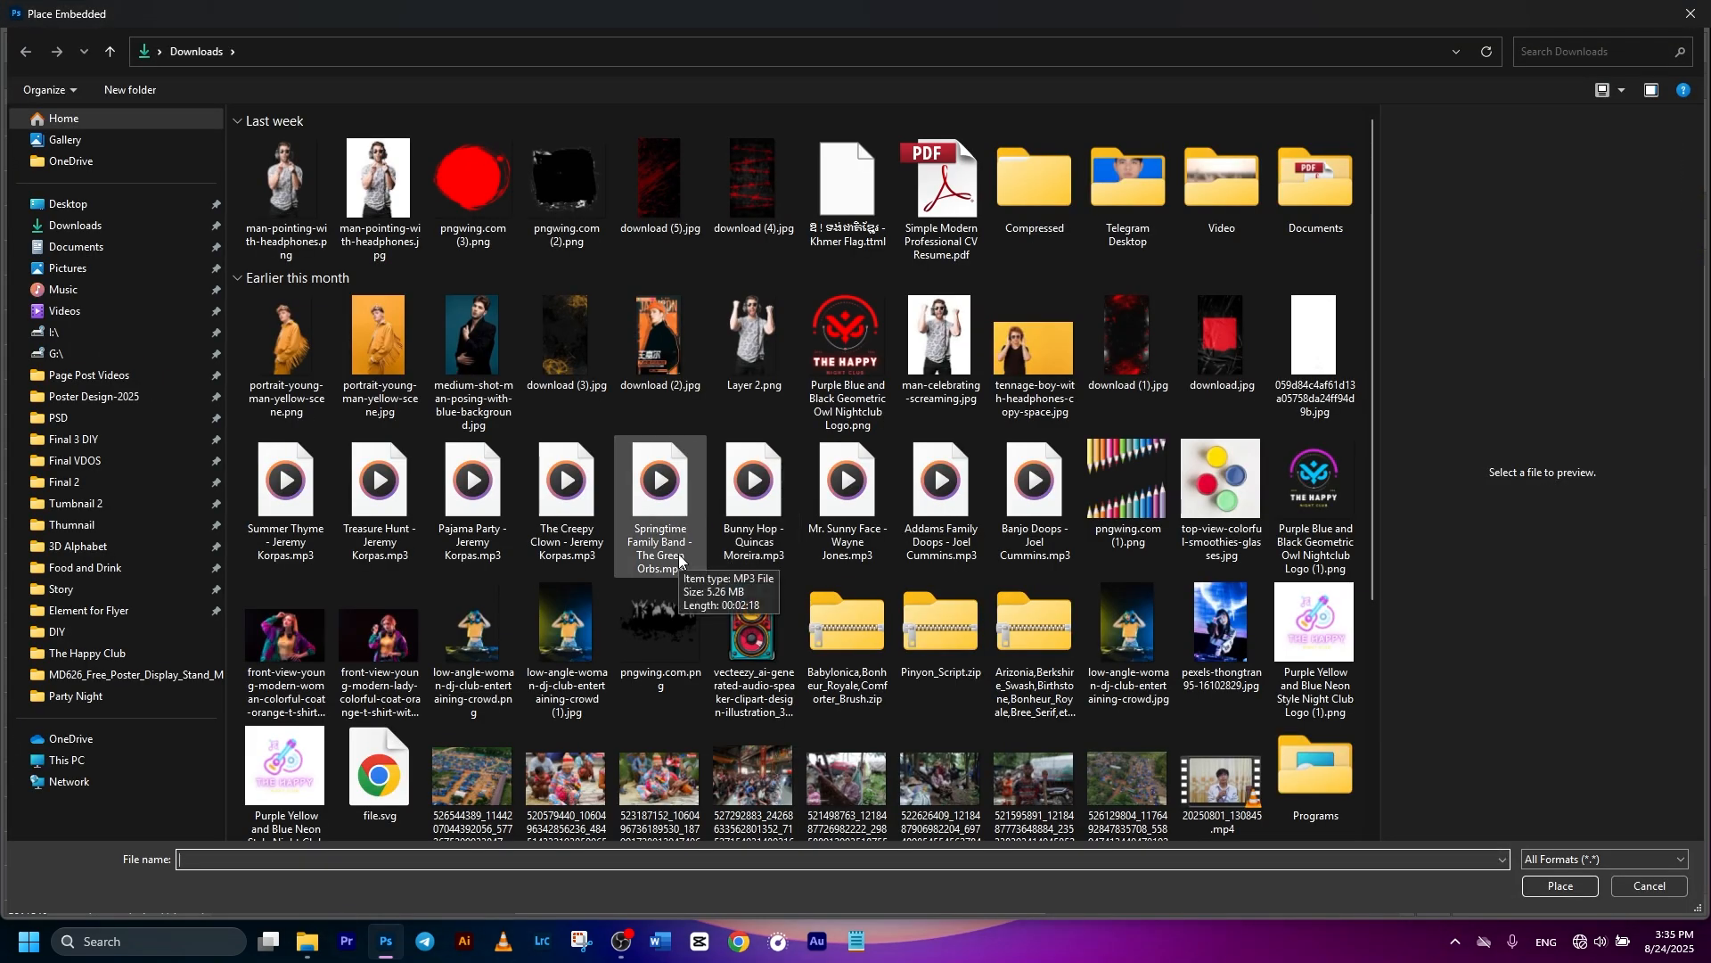
double_click(393, 191)
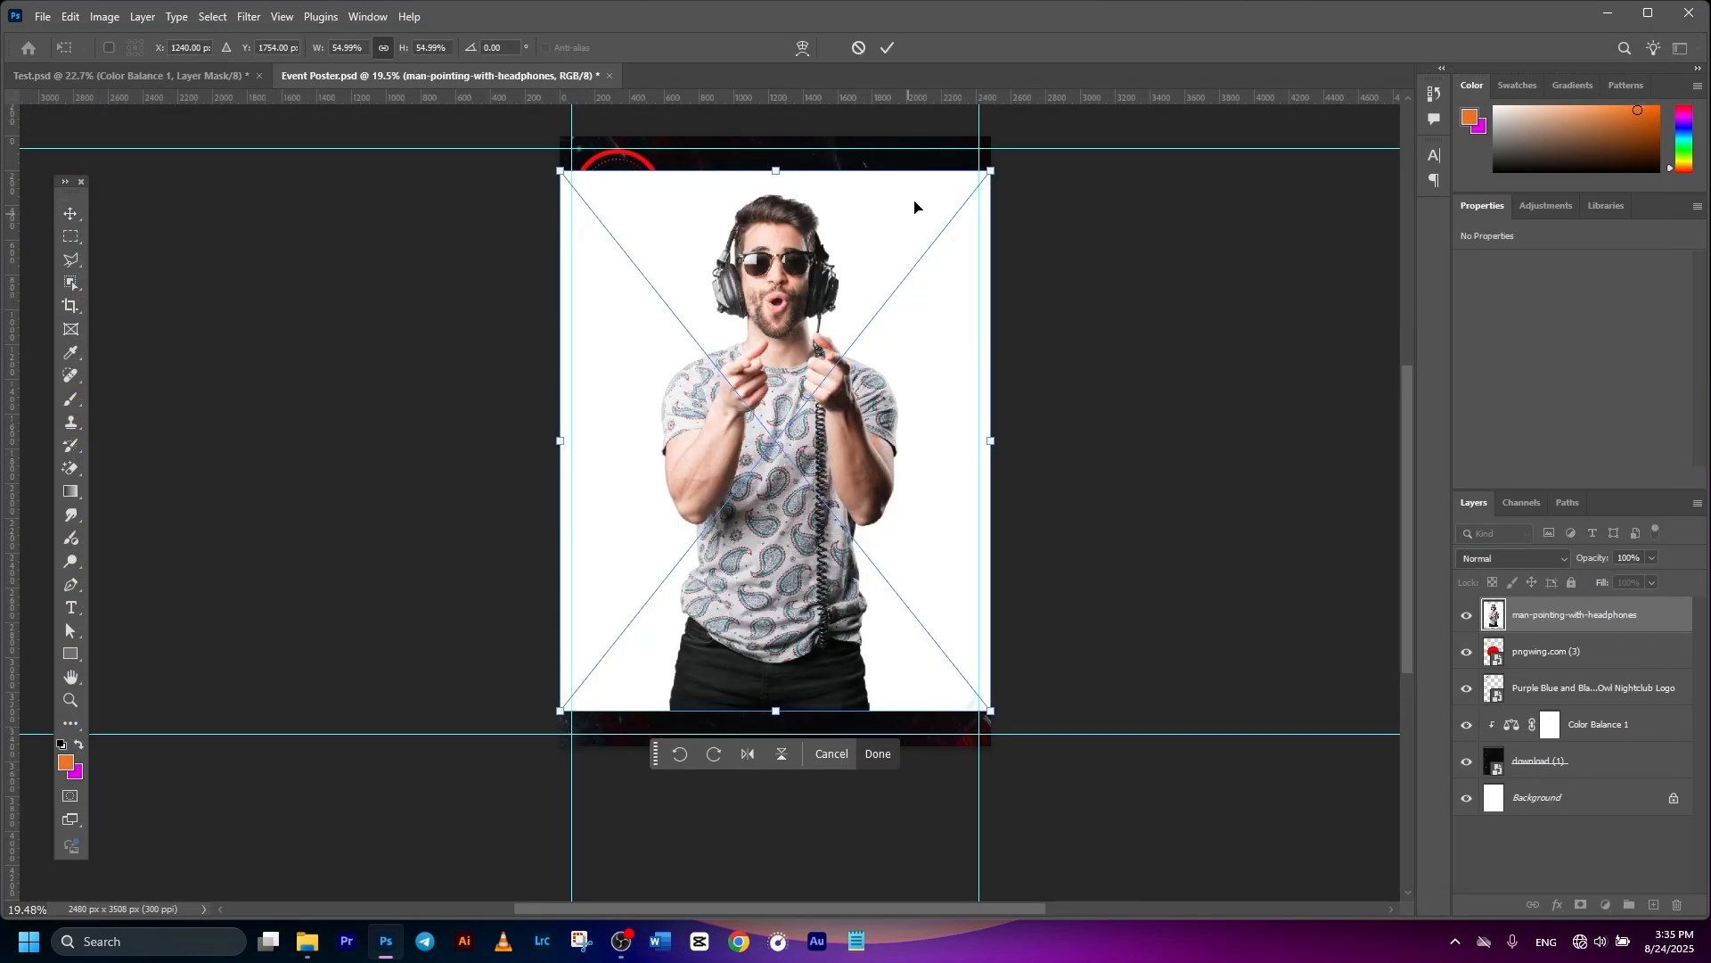
left_click(888, 49)
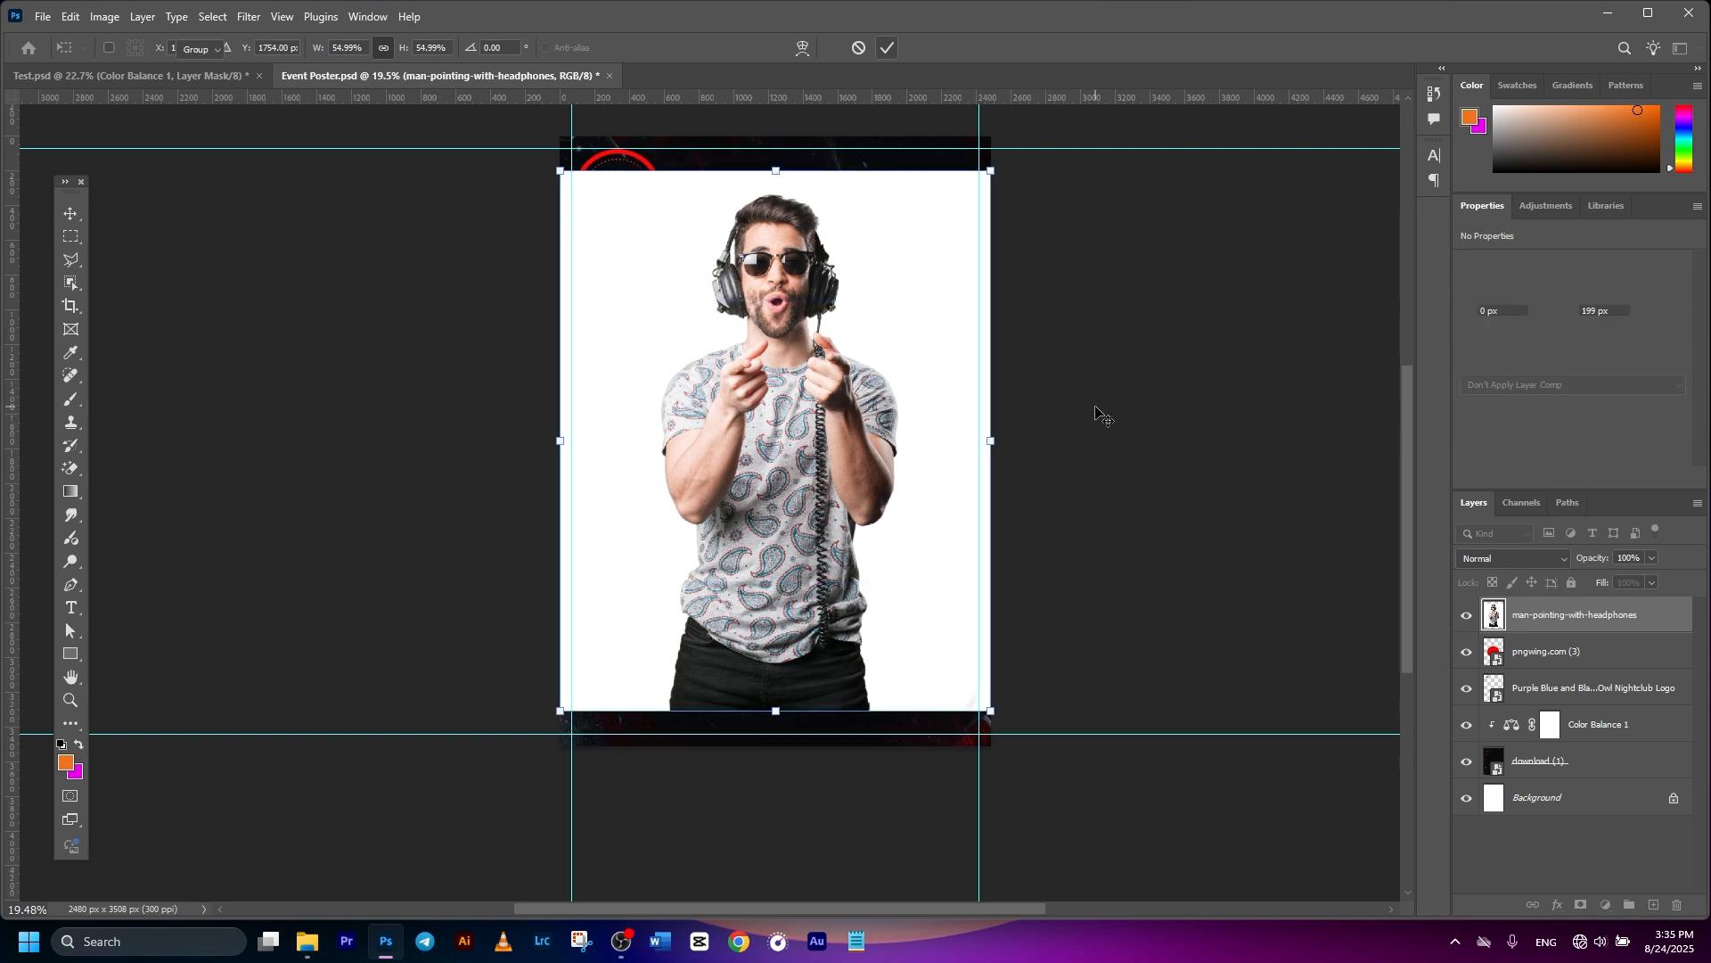
left_click(1095, 403)
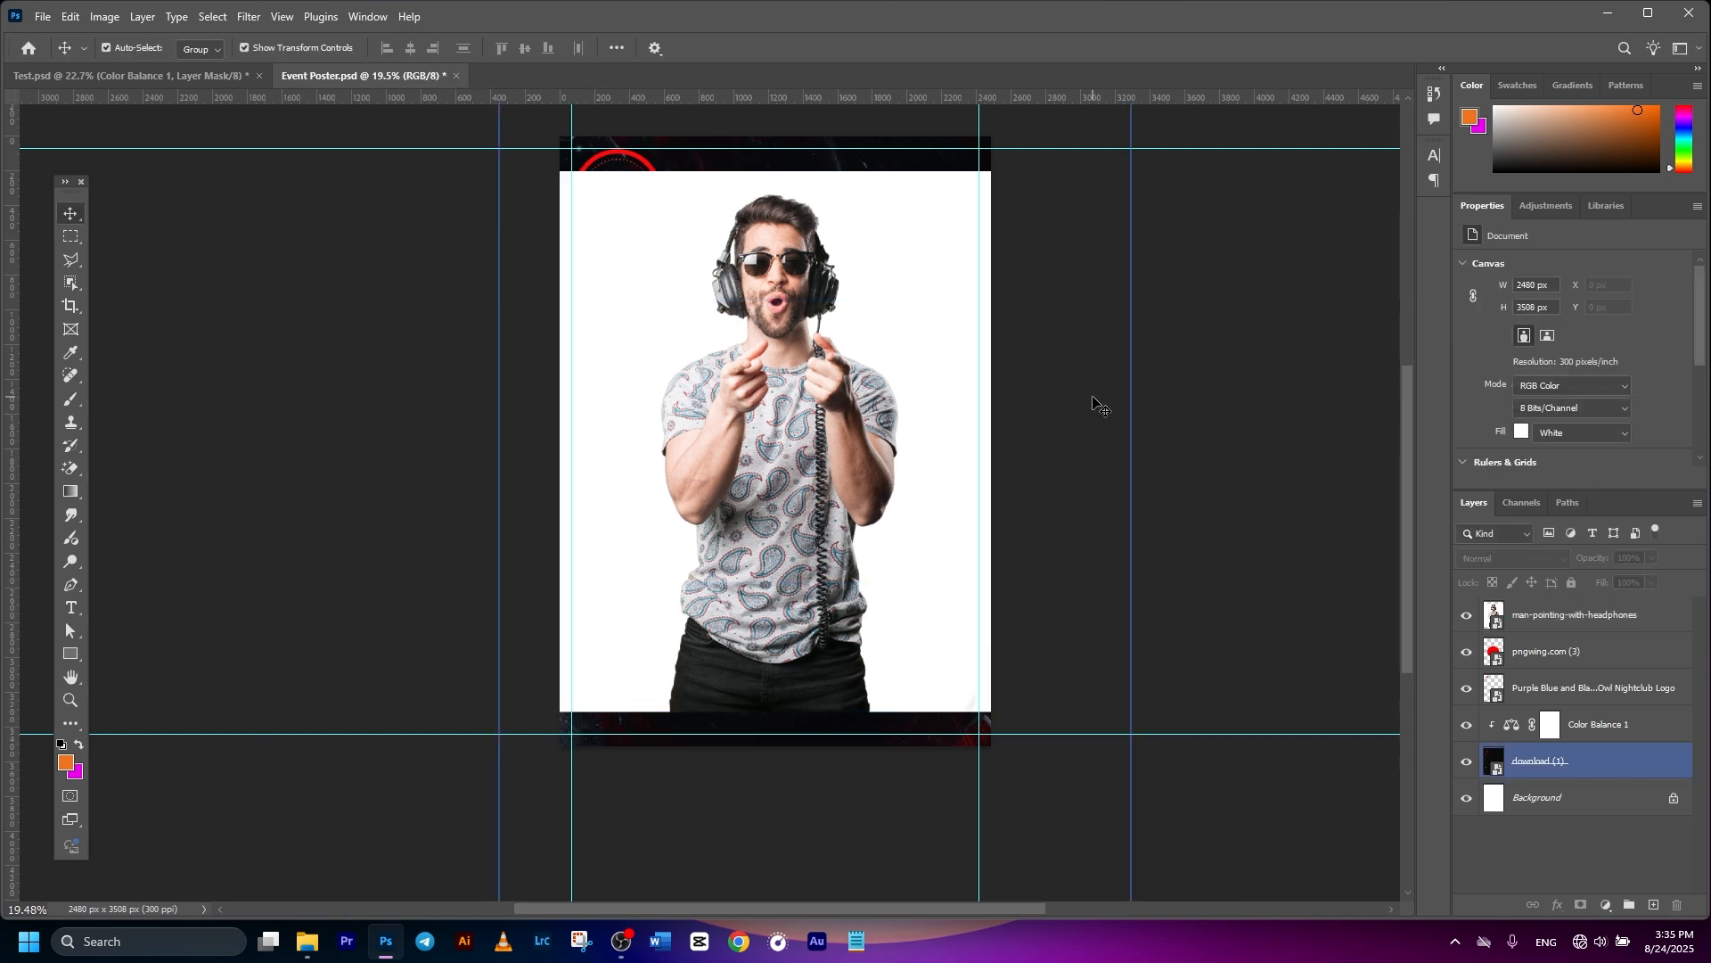
left_click(1521, 613)
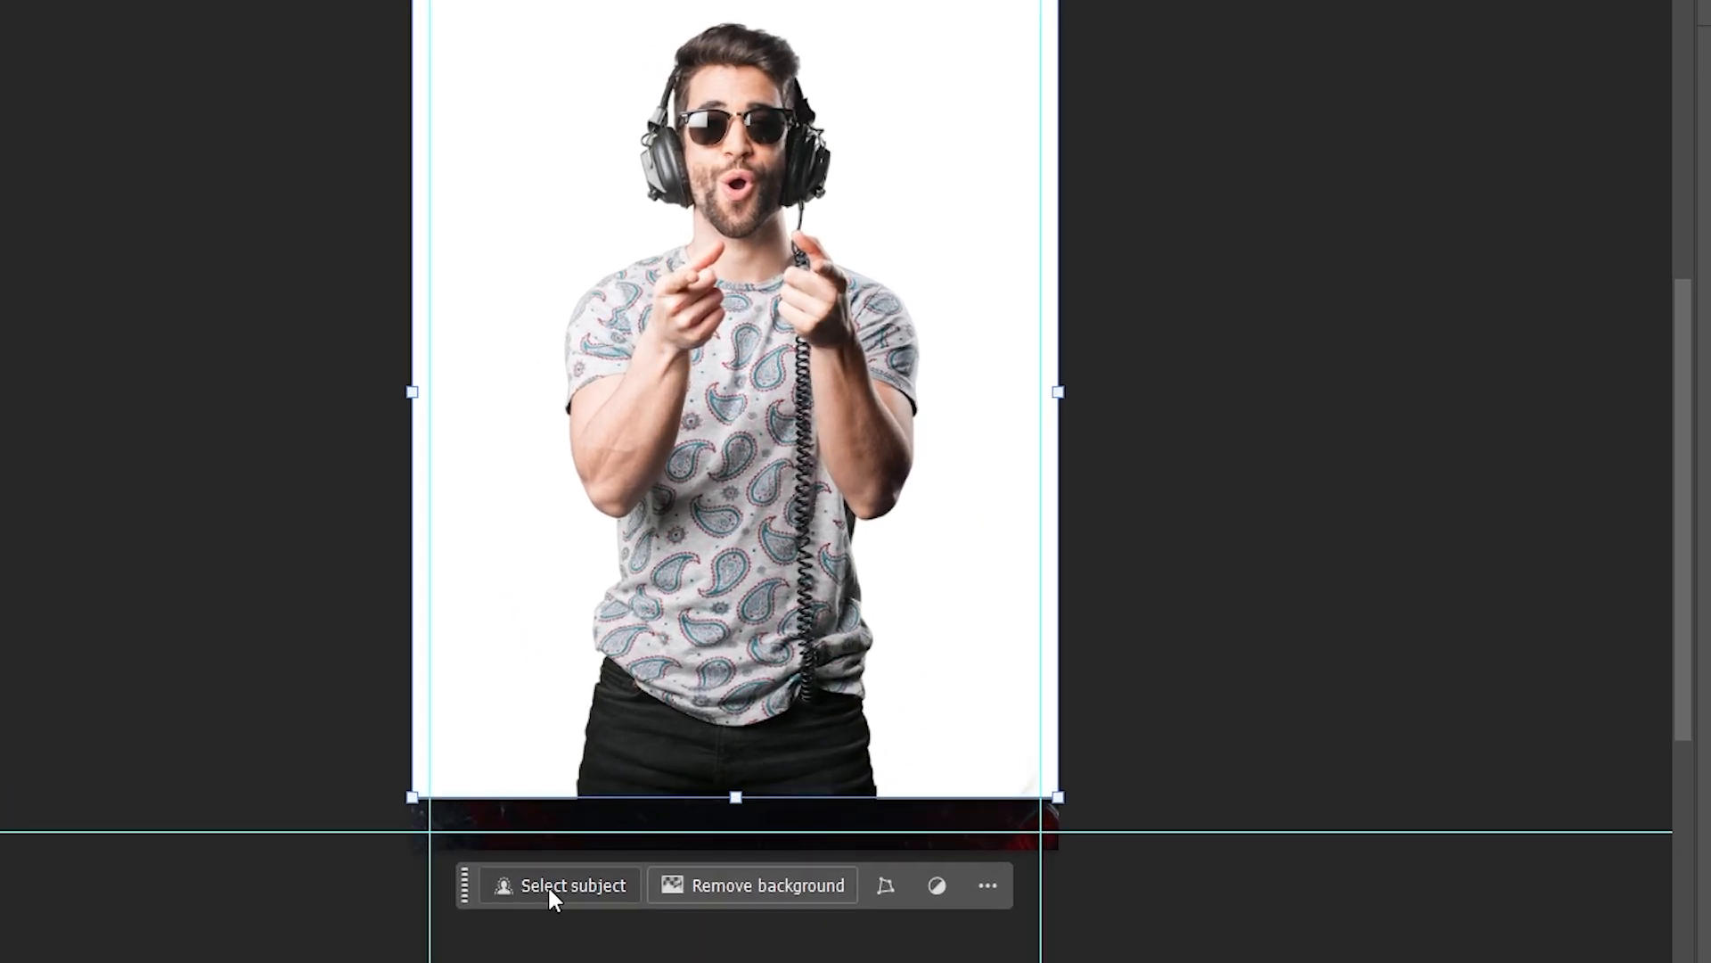
- Run Select Subject on the headphones photo and zoom in to check the outline around his head
left_click(550, 888)
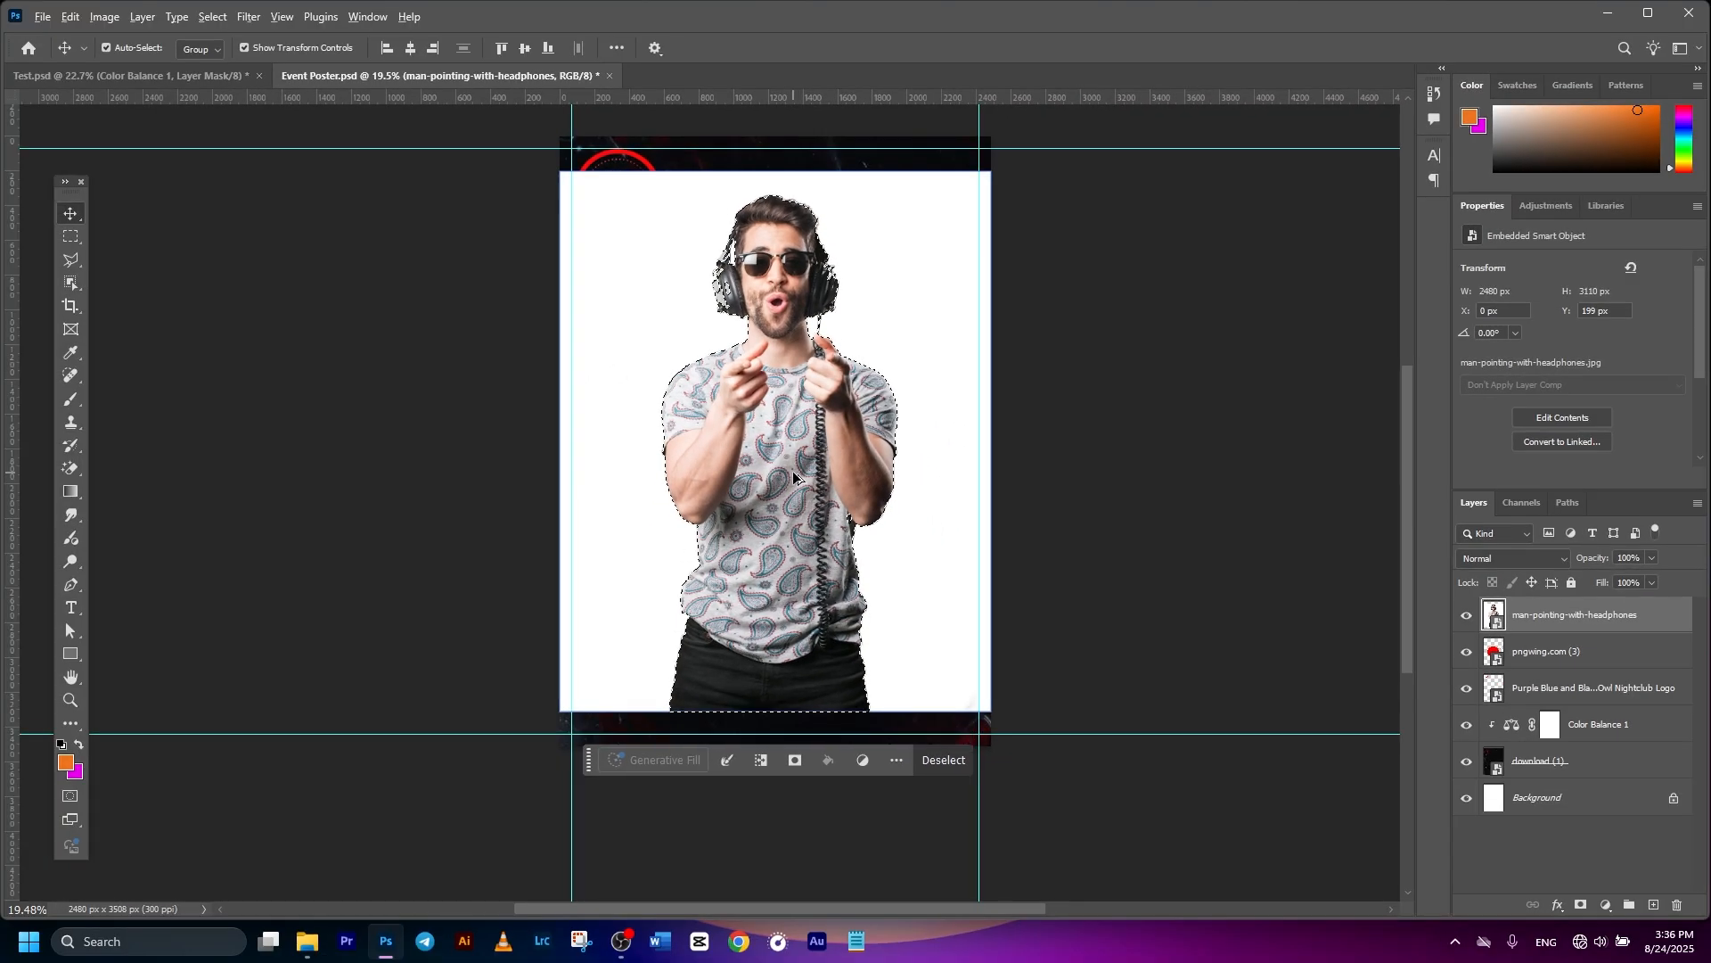
scroll(739, 630, "up", 5)
left_click_drag(858, 303, 820, 654)
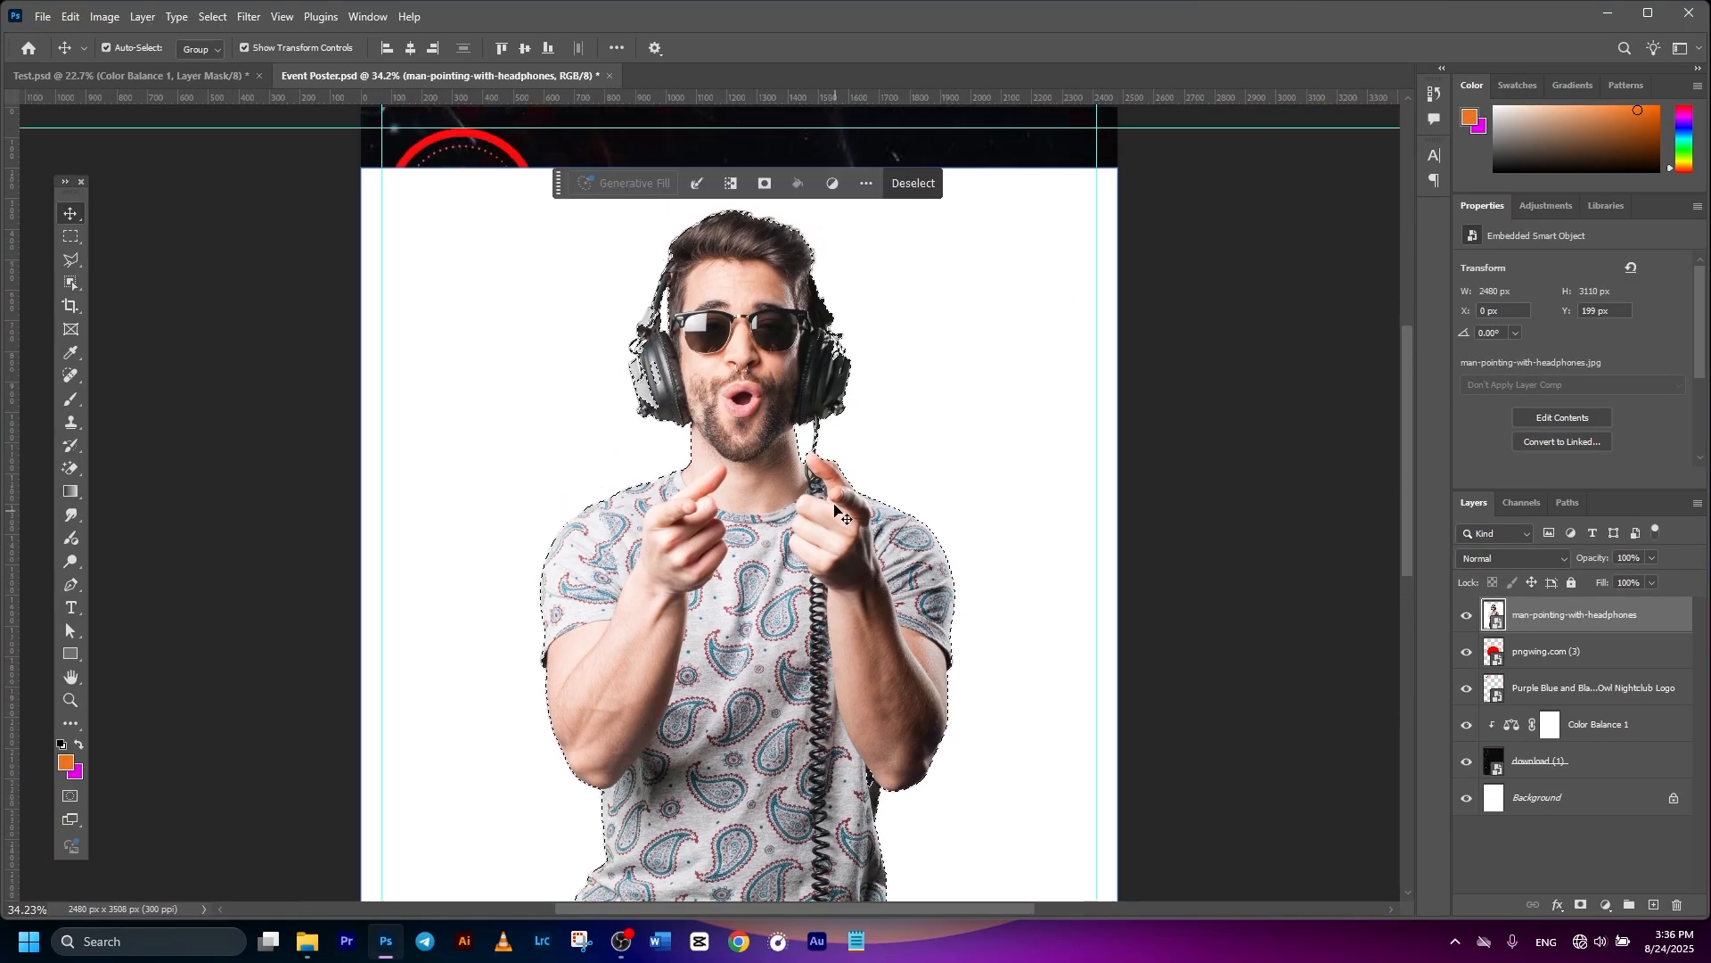
scroll(835, 510, "up", 4)
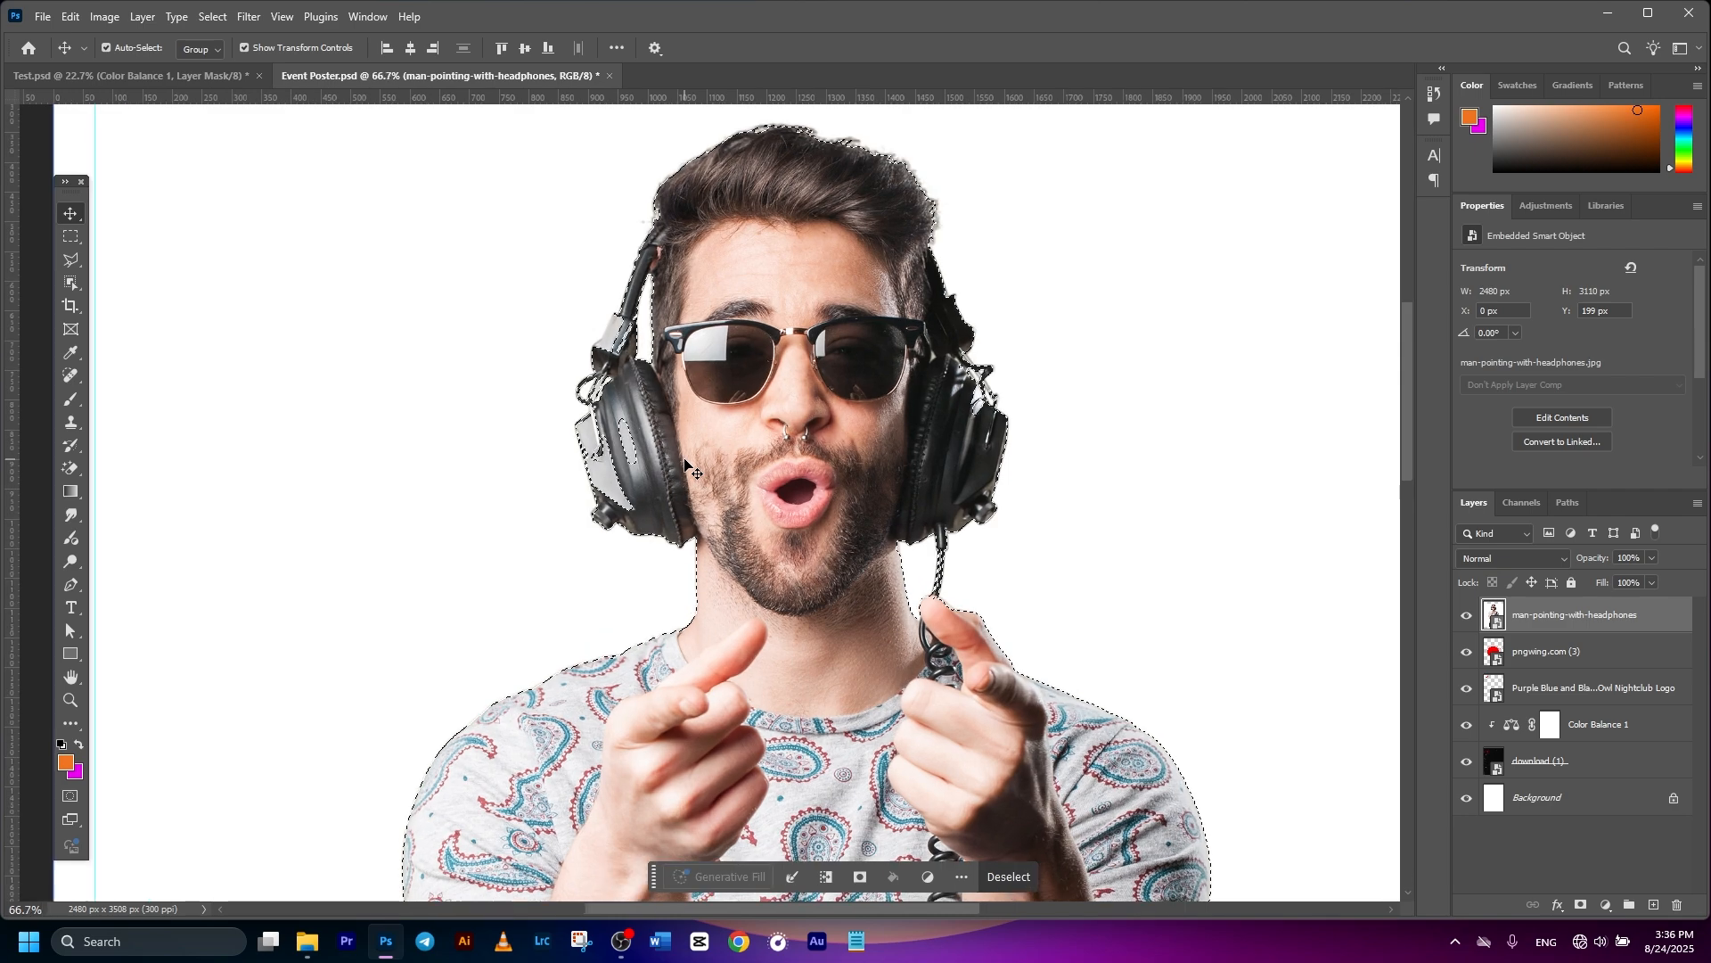
scroll(685, 461, "up", 4)
scroll(680, 489, "down", 3)
scroll(746, 392, "down", 3)
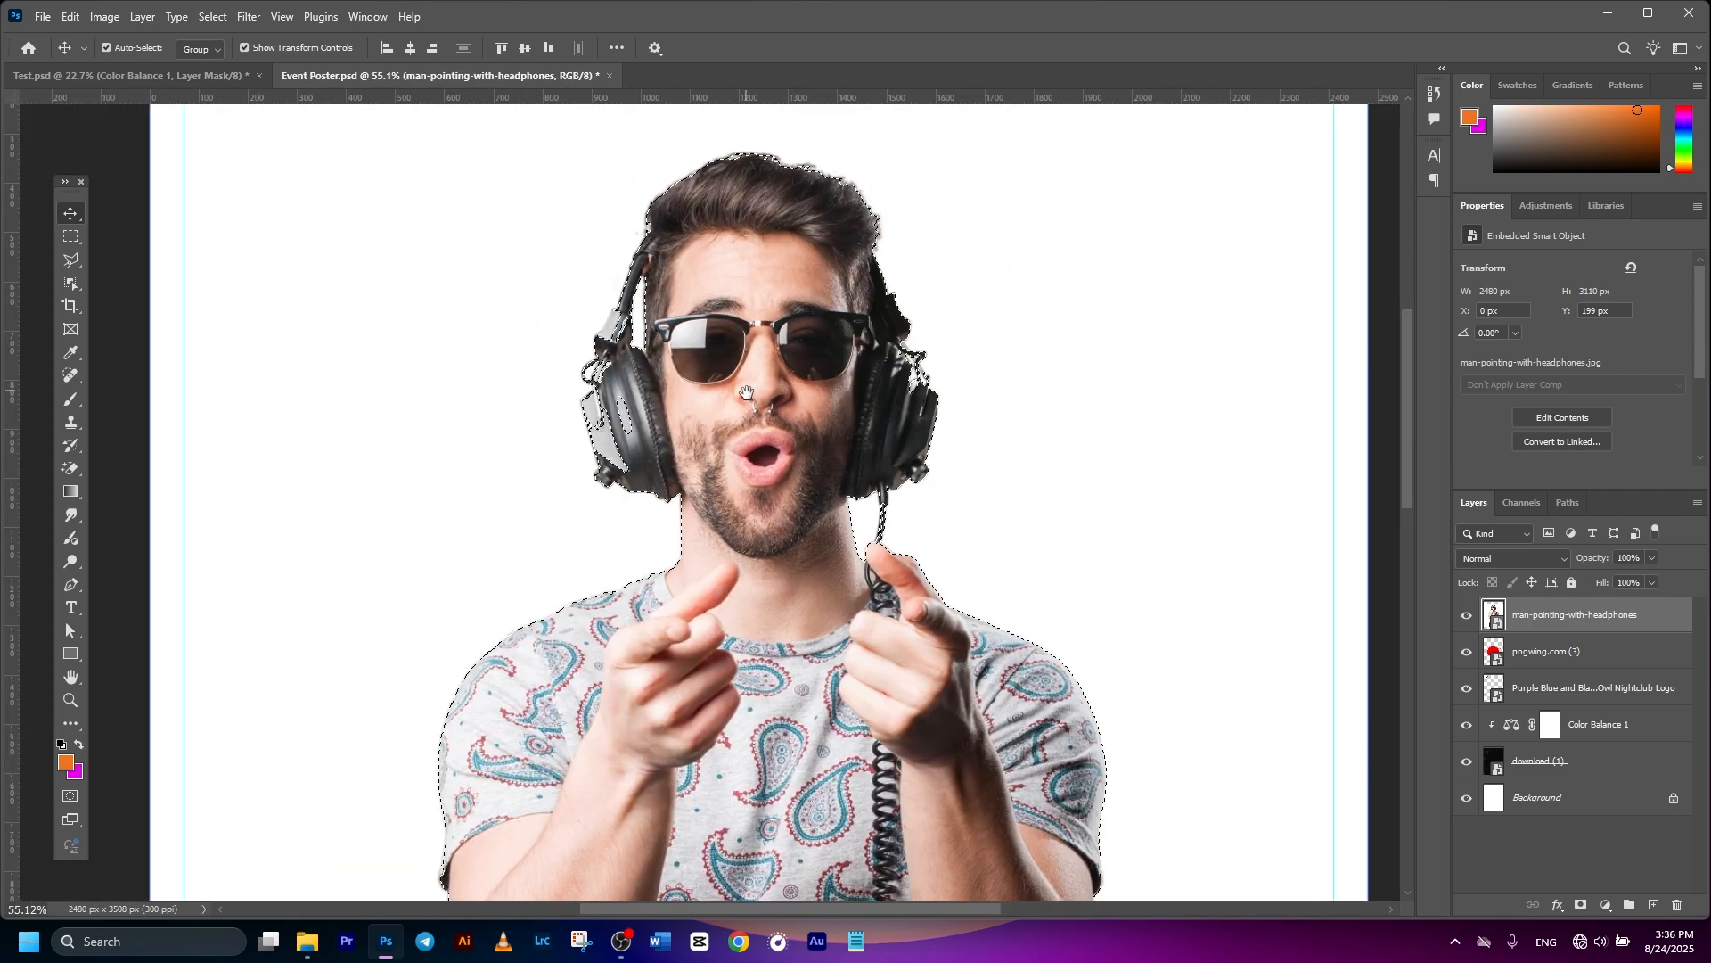
scroll(713, 406, "up", 4)
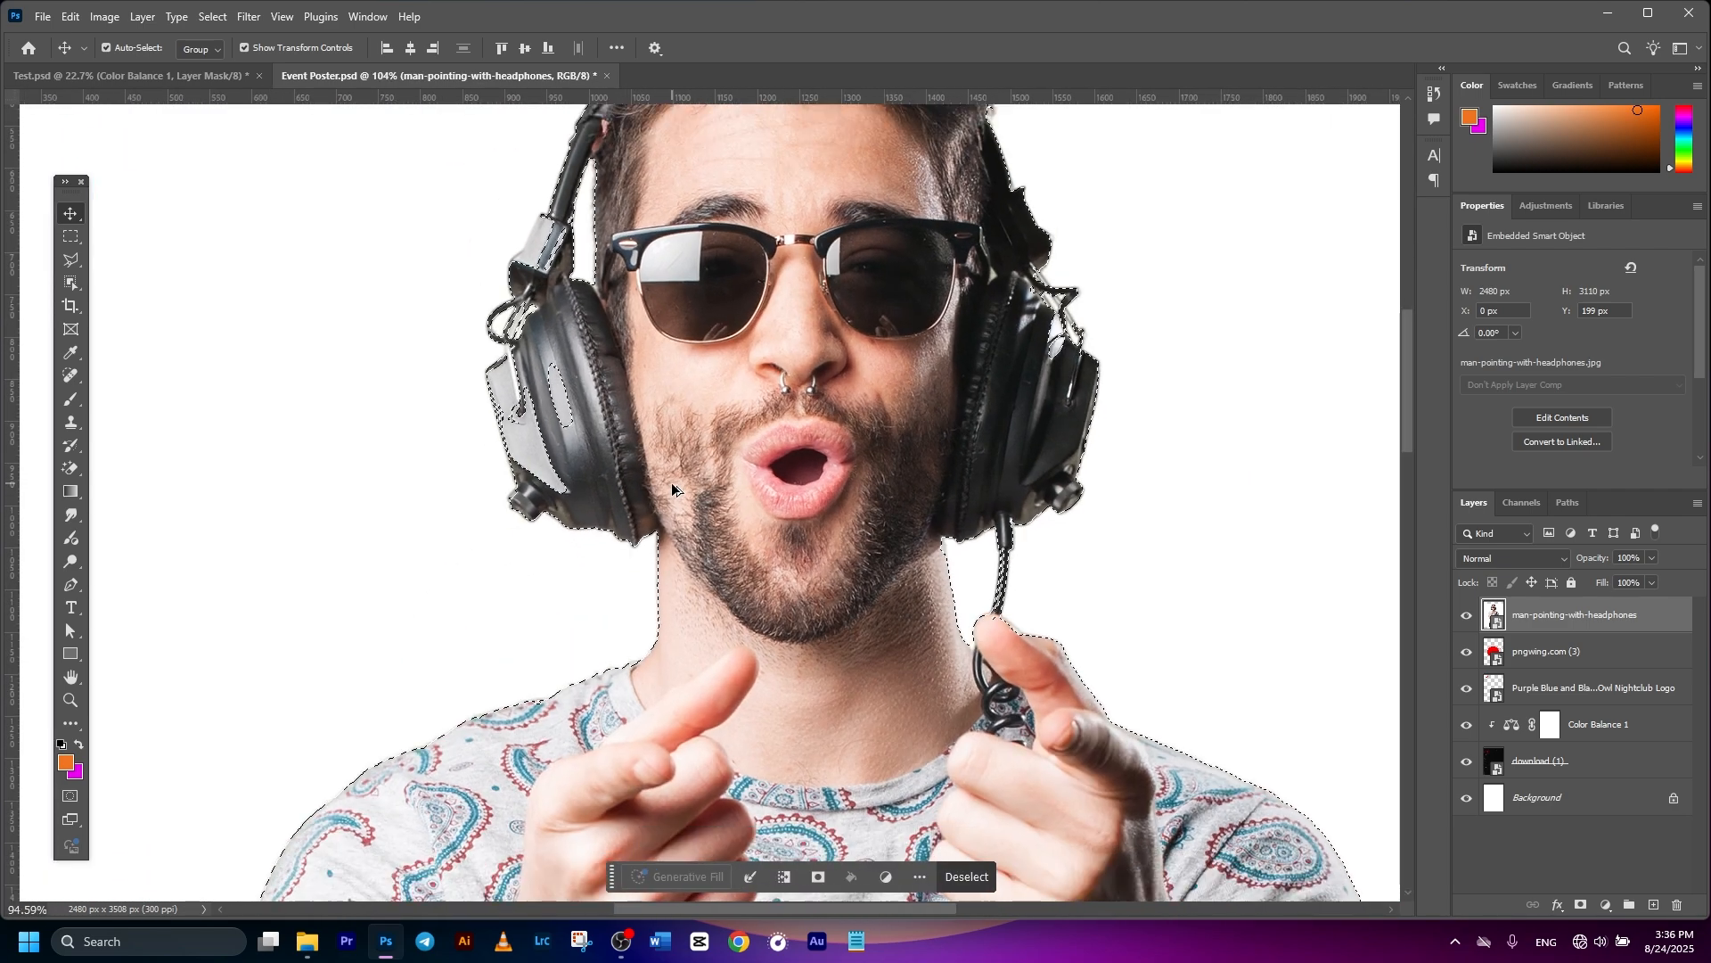
scroll(672, 489, "down", 2)
left_click(77, 261)
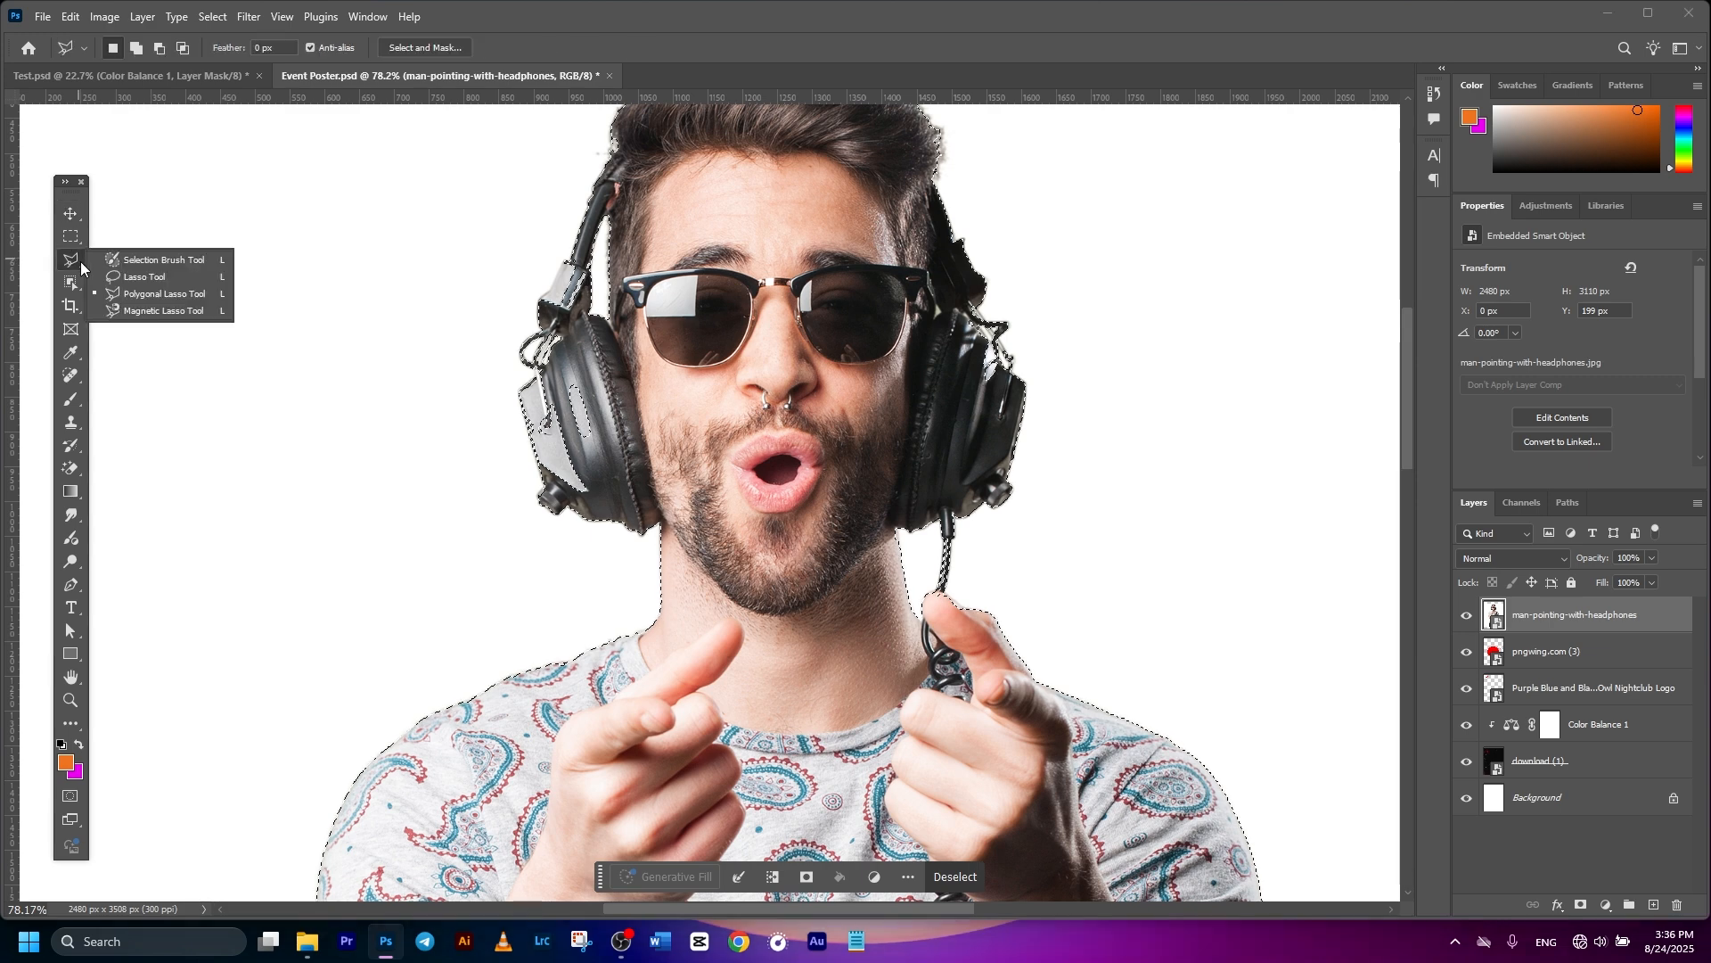
- With the Polygonal Lasso in add mode, add the missed headphone band and hair edge to the selection
left_click(157, 293)
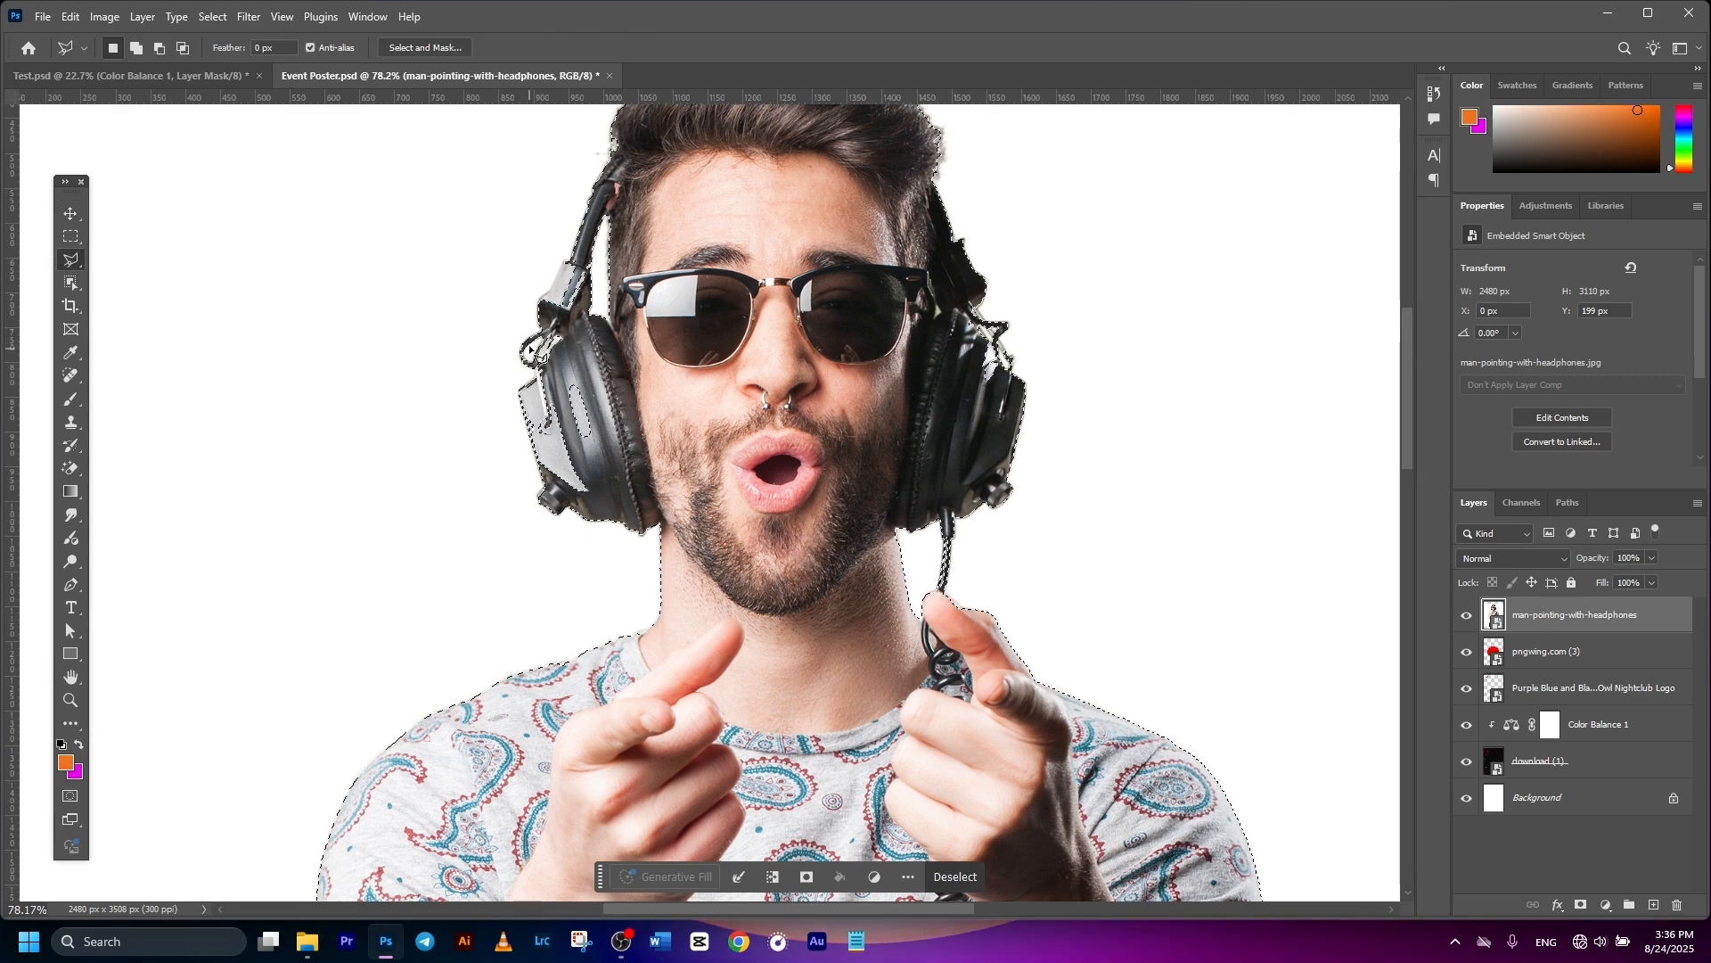
scroll(608, 244, "up", 2)
key("shift")
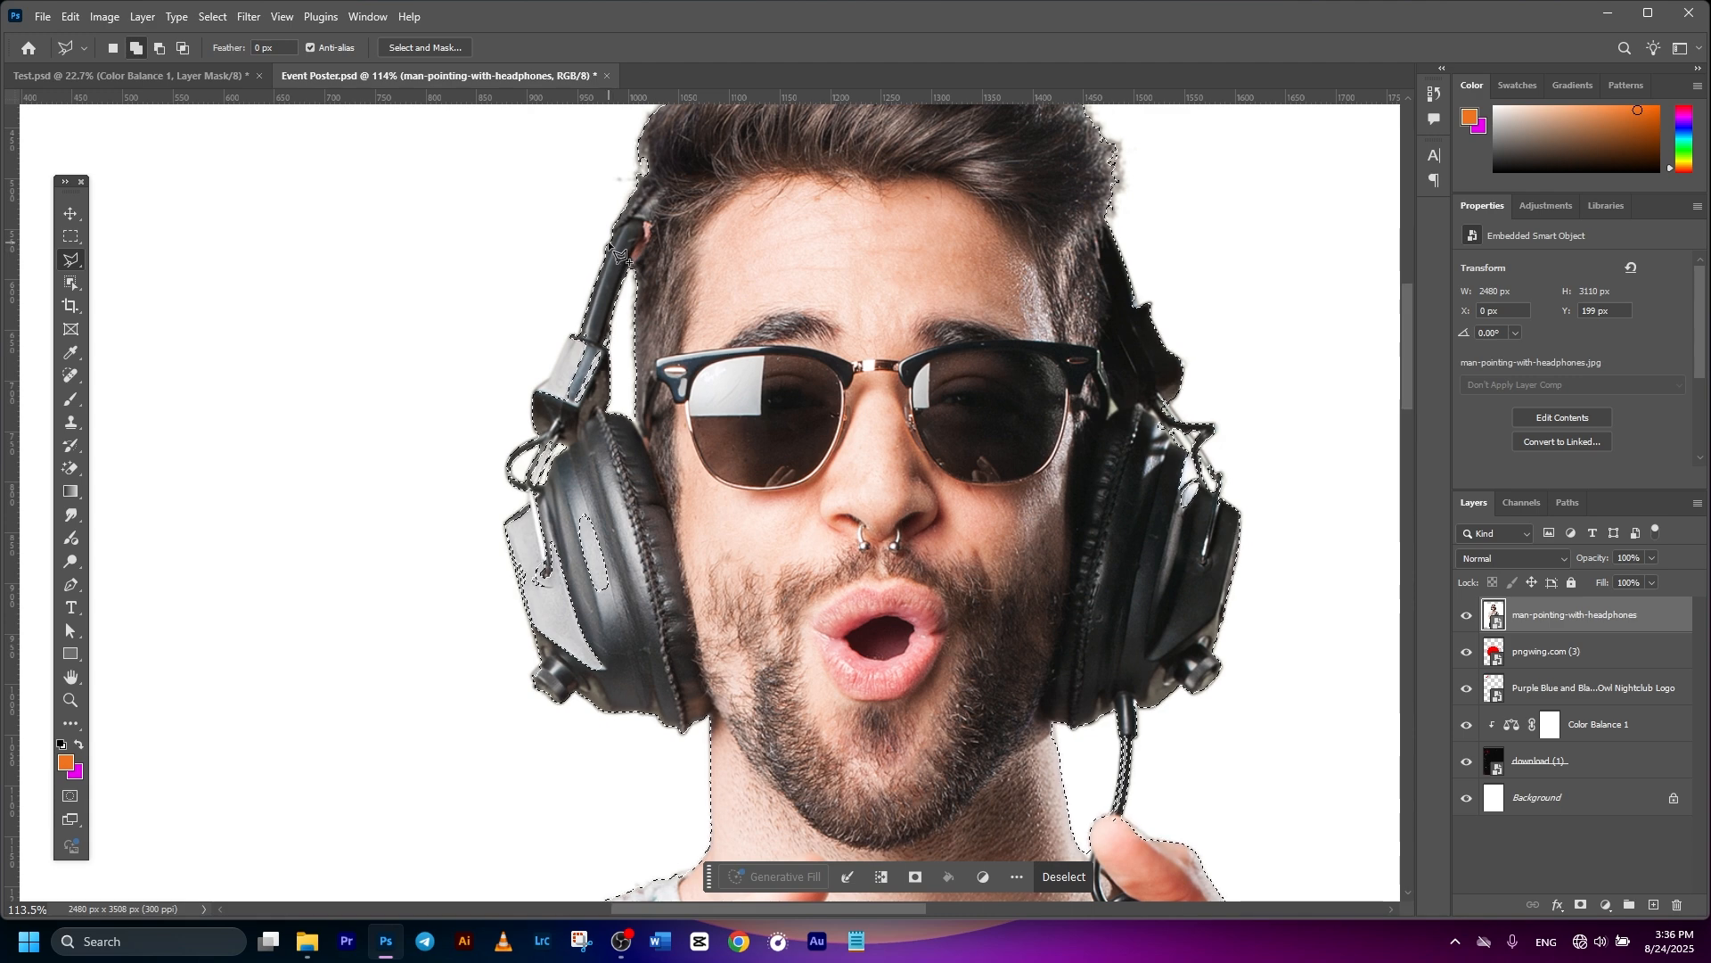
left_click(622, 258)
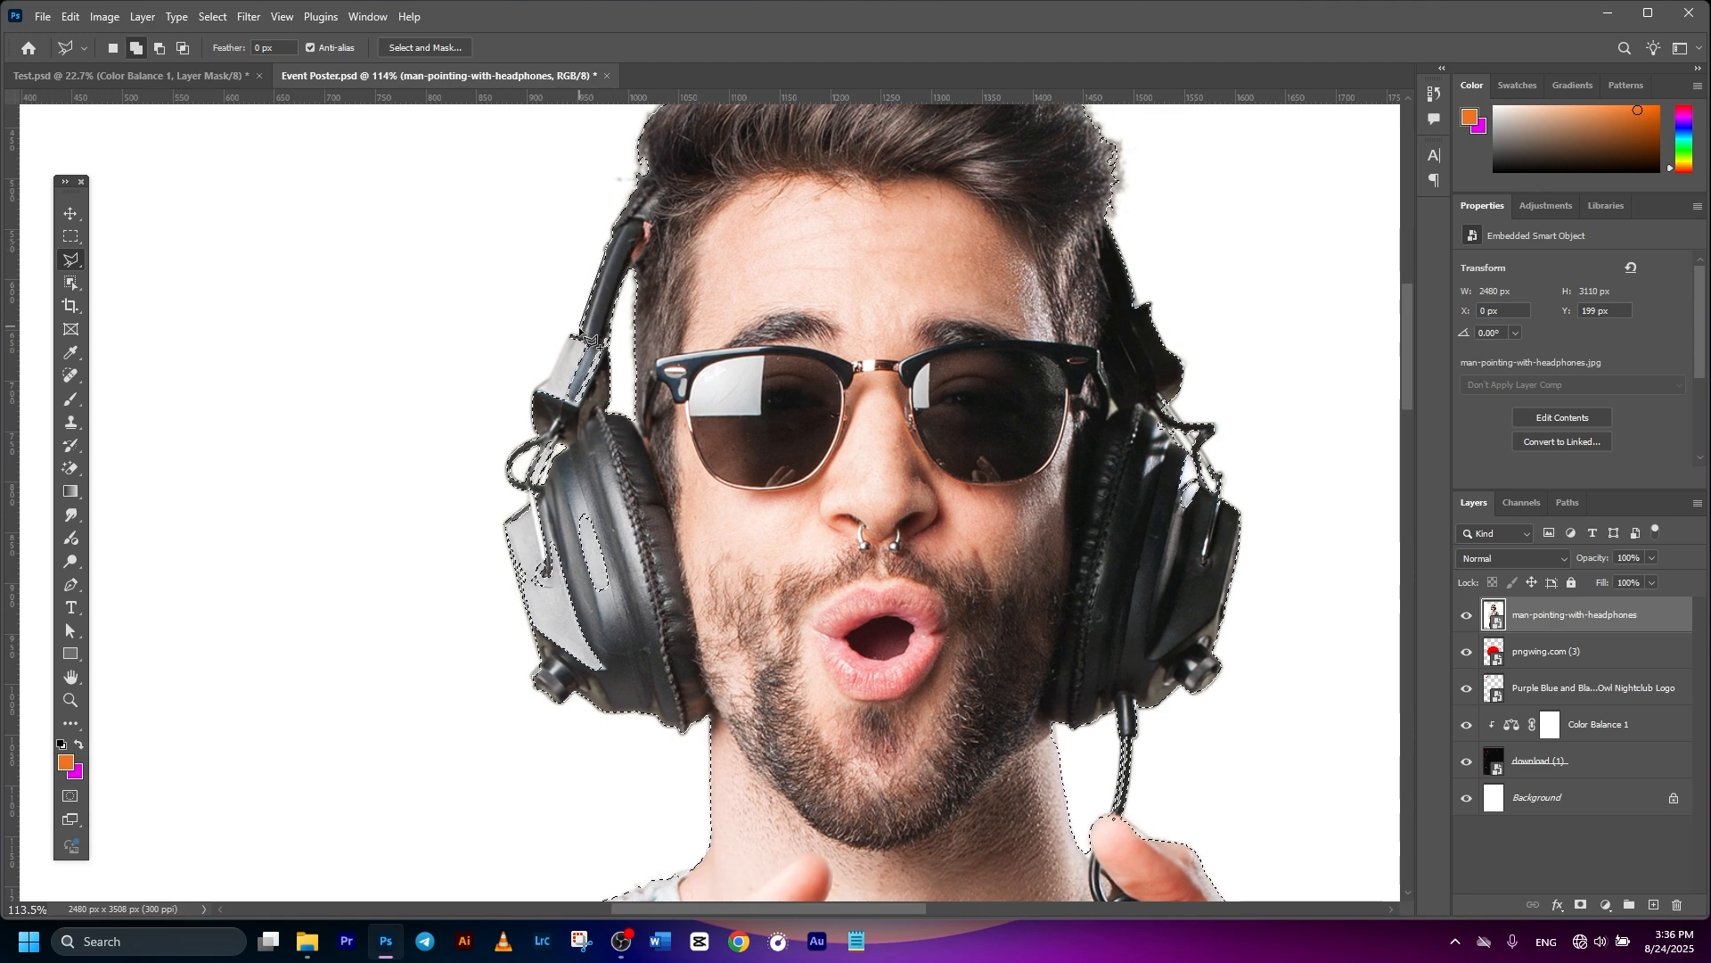
left_click(535, 428)
left_click(633, 442)
left_click(692, 311)
left_click(682, 257)
left_click(656, 208)
left_click(619, 249)
left_click(604, 258)
key("ctrl+plus")
key("ctrl+plus")
key("ctrl+plus")
key("ctrl+plus")
left_click(290, 272)
- Add the left ear cup to the selection of the man
scroll(290, 272, "down", 5)
scroll(578, 295, "up", 4)
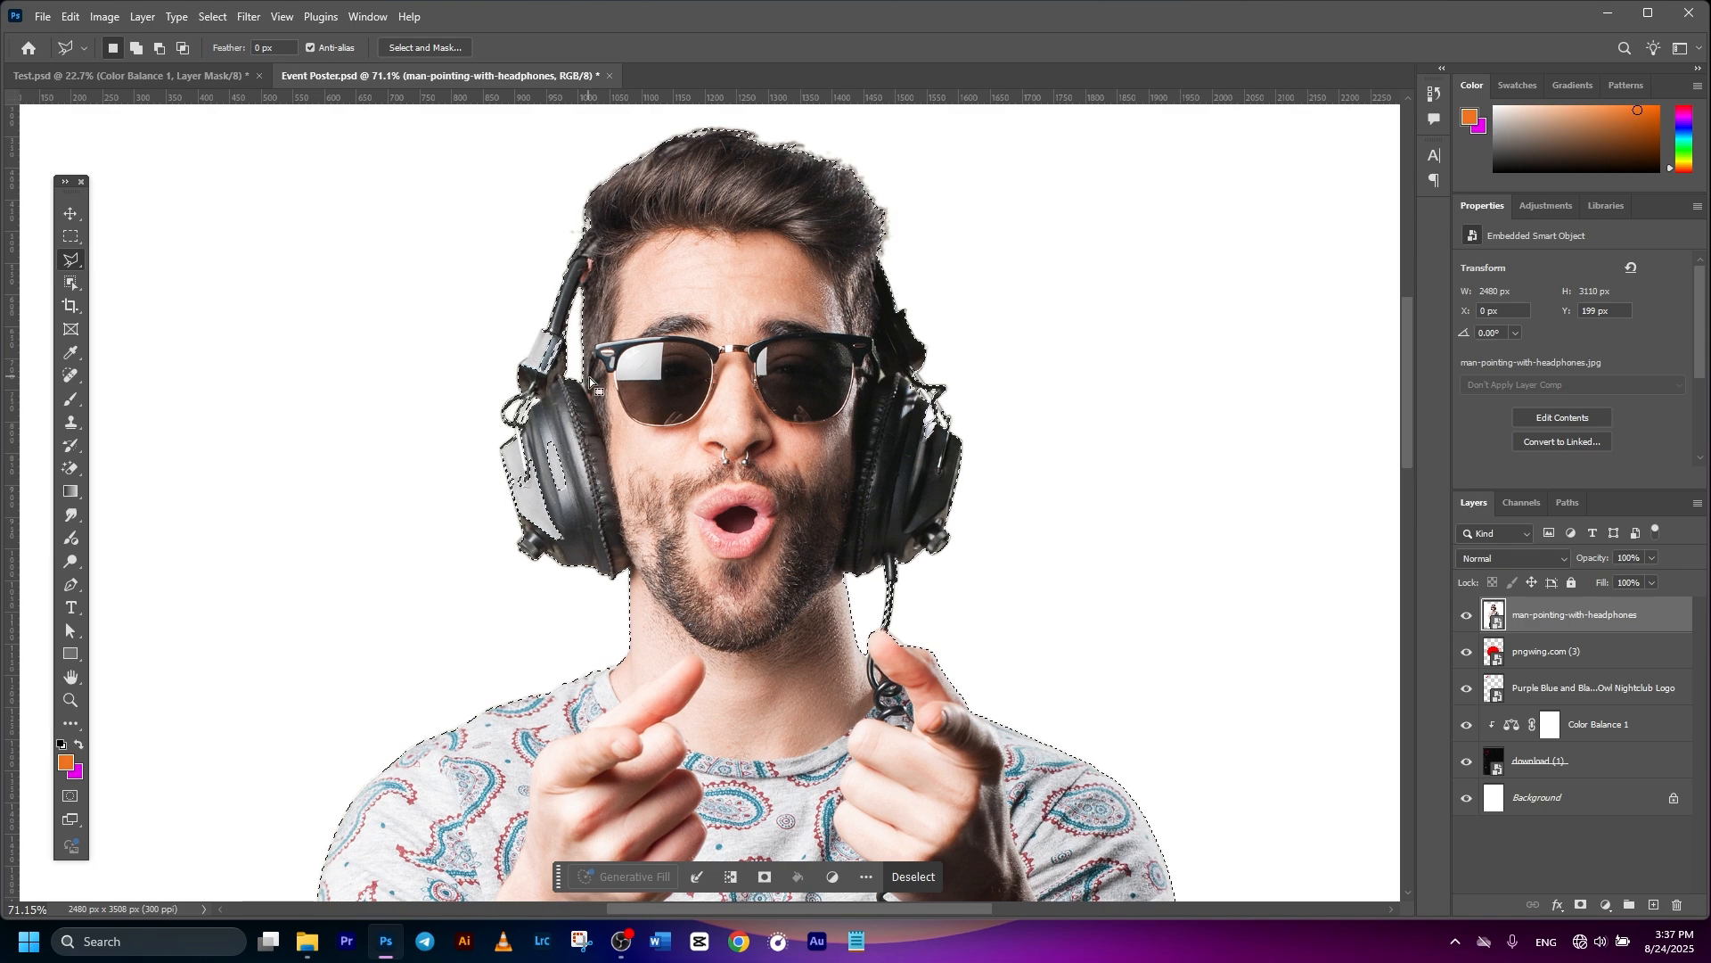
left_click(578, 295)
left_click(579, 393)
left_click(610, 540)
left_click(592, 633)
left_click(508, 641)
left_click(475, 429)
left_click(504, 445)
left_click(568, 289)
- Add the right ear cup's rod to the selection
scroll(570, 294, "down", 4)
scroll(825, 305, "up", 6)
left_click(695, 401)
left_click(719, 437)
left_click(746, 444)
left_click(748, 480)
left_click(772, 515)
left_click(772, 575)
- Add the left headphone hinge and the missed hairline area to the selection
left_click(668, 631)
left_click(635, 517)
left_click(674, 386)
scroll(627, 414, "down", 5)
scroll(447, 403, "up", 6)
left_click(515, 353)
left_click(476, 355)
left_click(428, 451)
left_click(481, 481)
left_click(515, 353)
- Clear the selection, restore it with undo, and inspect the outline around the man
scroll(564, 571, "down", 5)
scroll(584, 331, "up", 7)
scroll(647, 446, "down", 4)
scroll(691, 458, "down", 8)
scroll(825, 467, "up", 5)
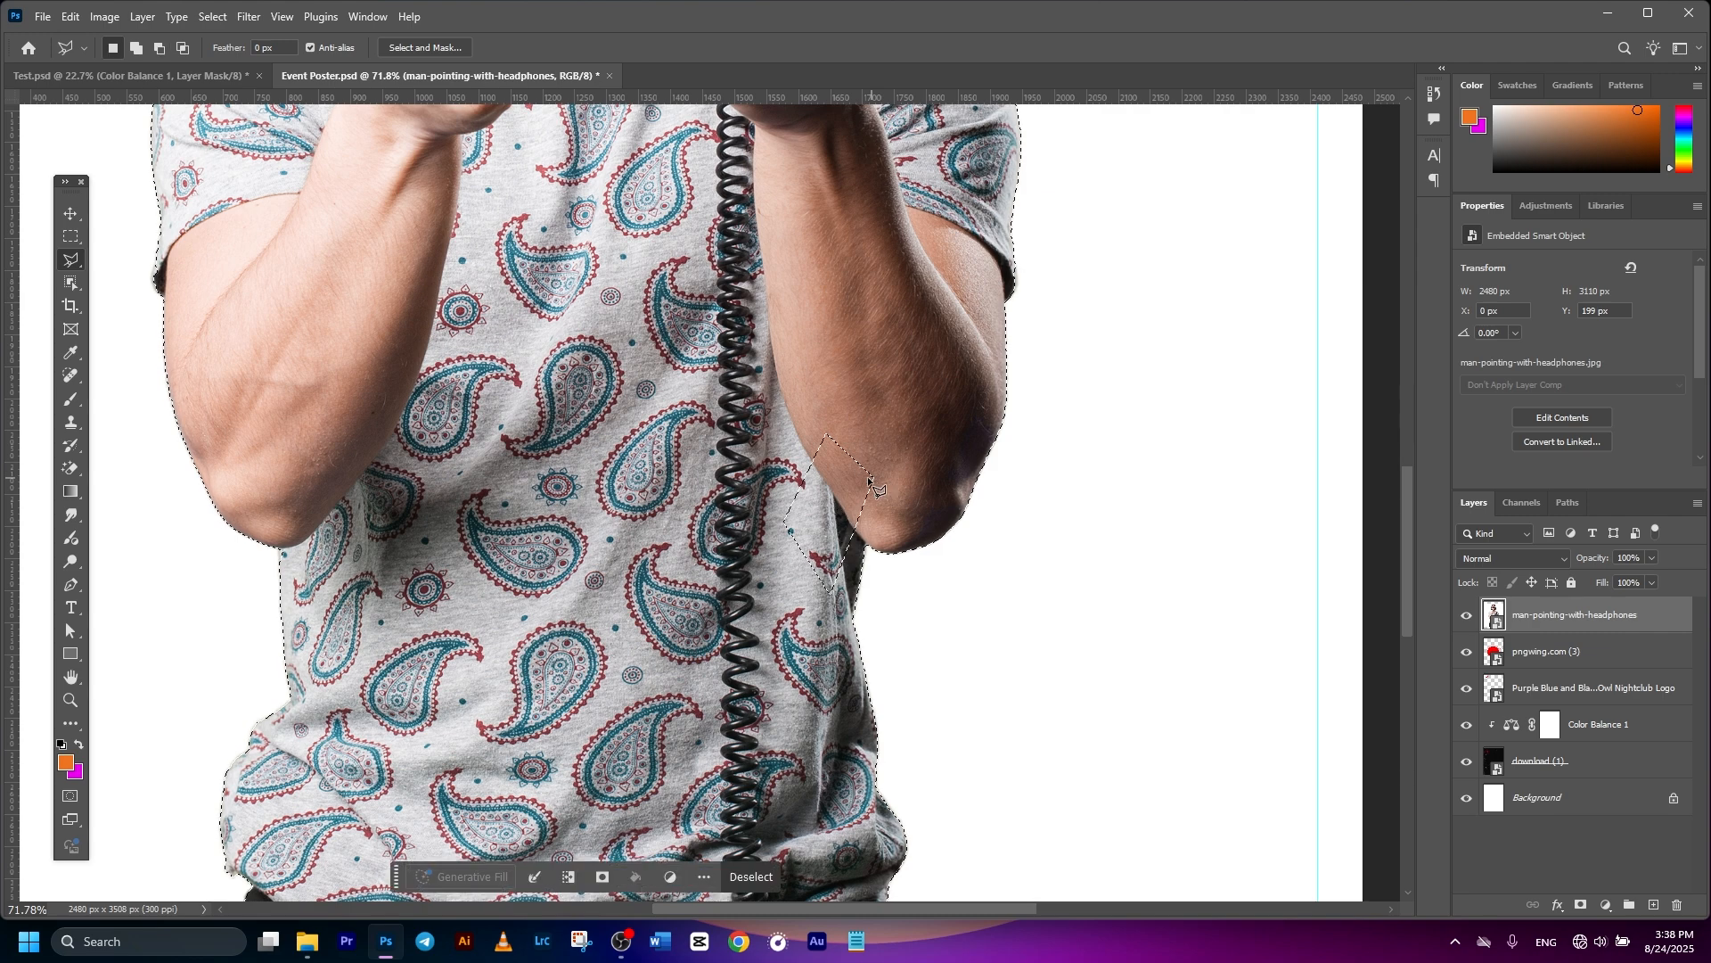
scroll(749, 496, "down", 3)
key("ctrl+d")
key("ctrl+z")
scroll(817, 489, "down", 4)
scroll(802, 499, "up", 3)
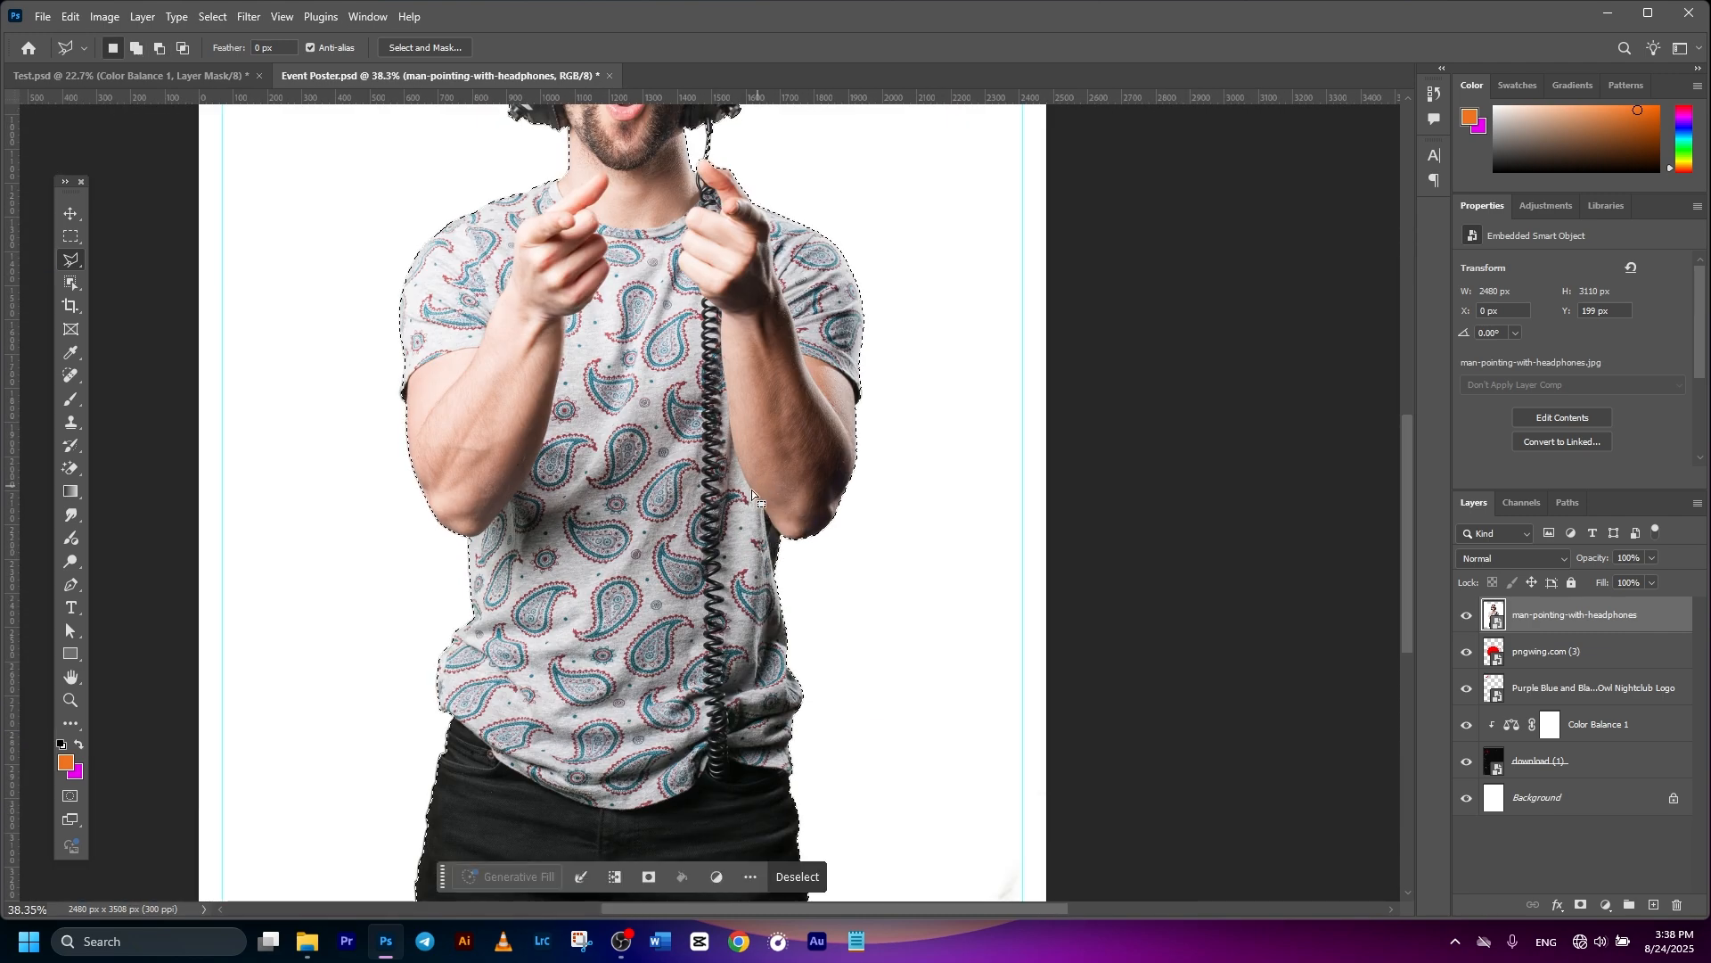
scroll(753, 506, "down", 6)
scroll(756, 506, "up", 2)
scroll(767, 506, "down", 2)
scroll(802, 505, "up", 1)
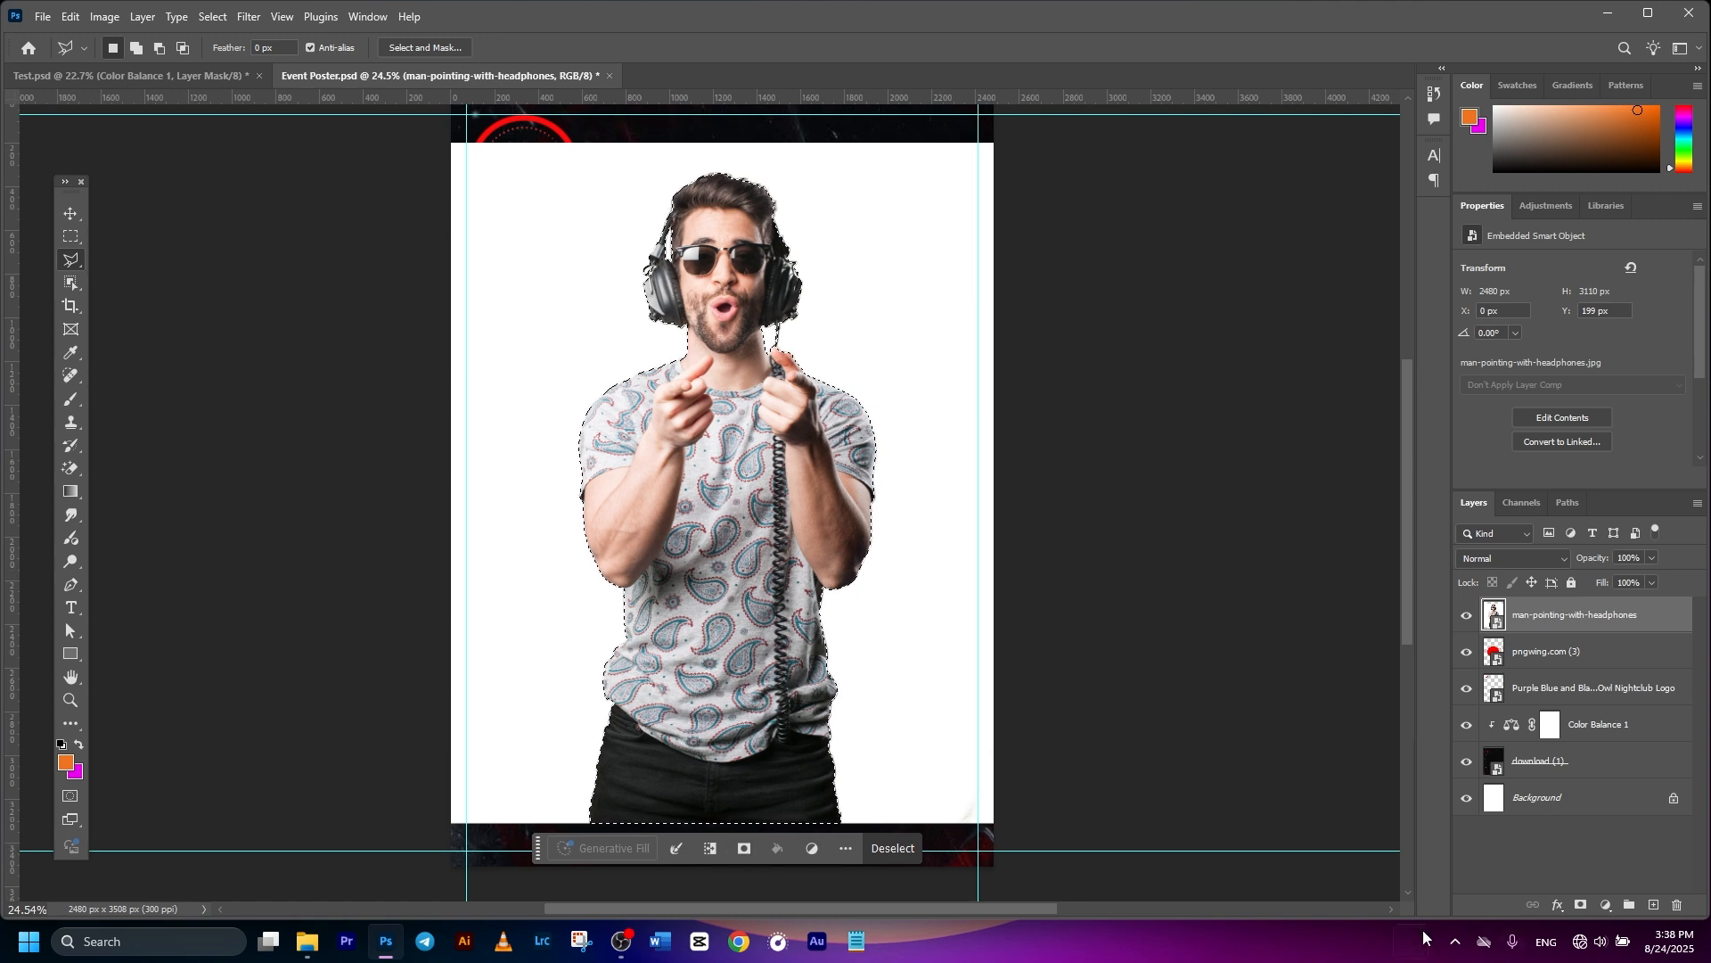
- Add a layer mask that hides the DJ photo's white background and fit the poster in view
left_click(1583, 907)
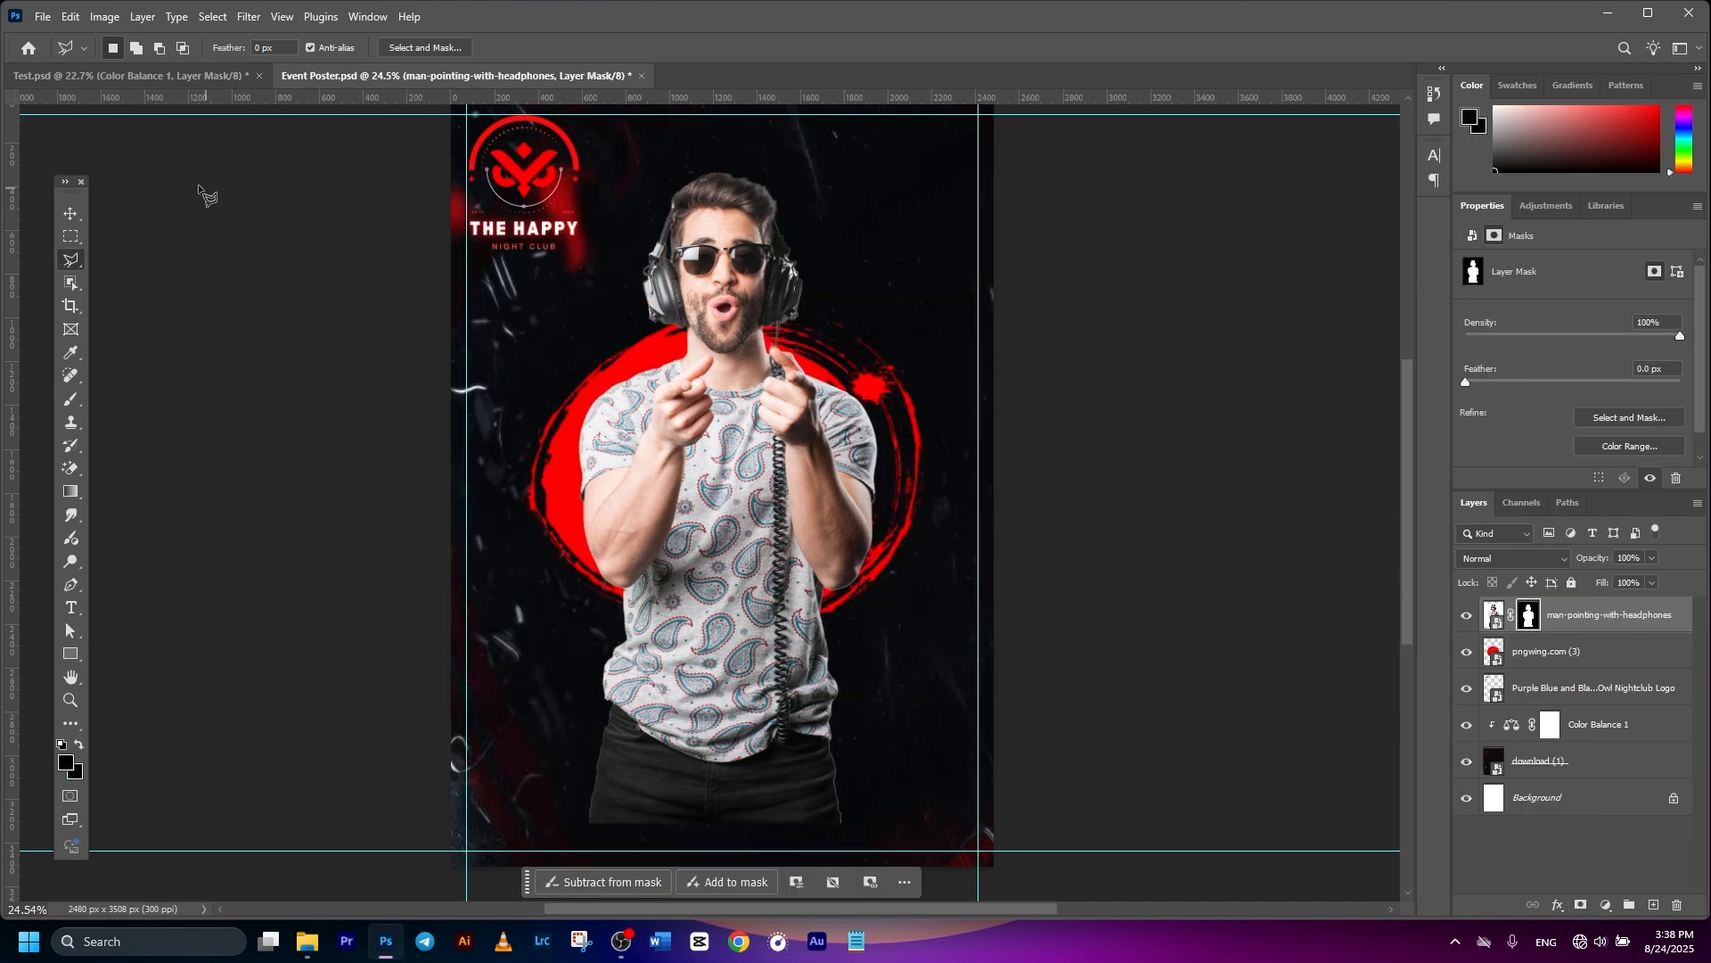
left_click(71, 214)
scroll(899, 573, "down", 2)
scroll(936, 575, "up", 2)
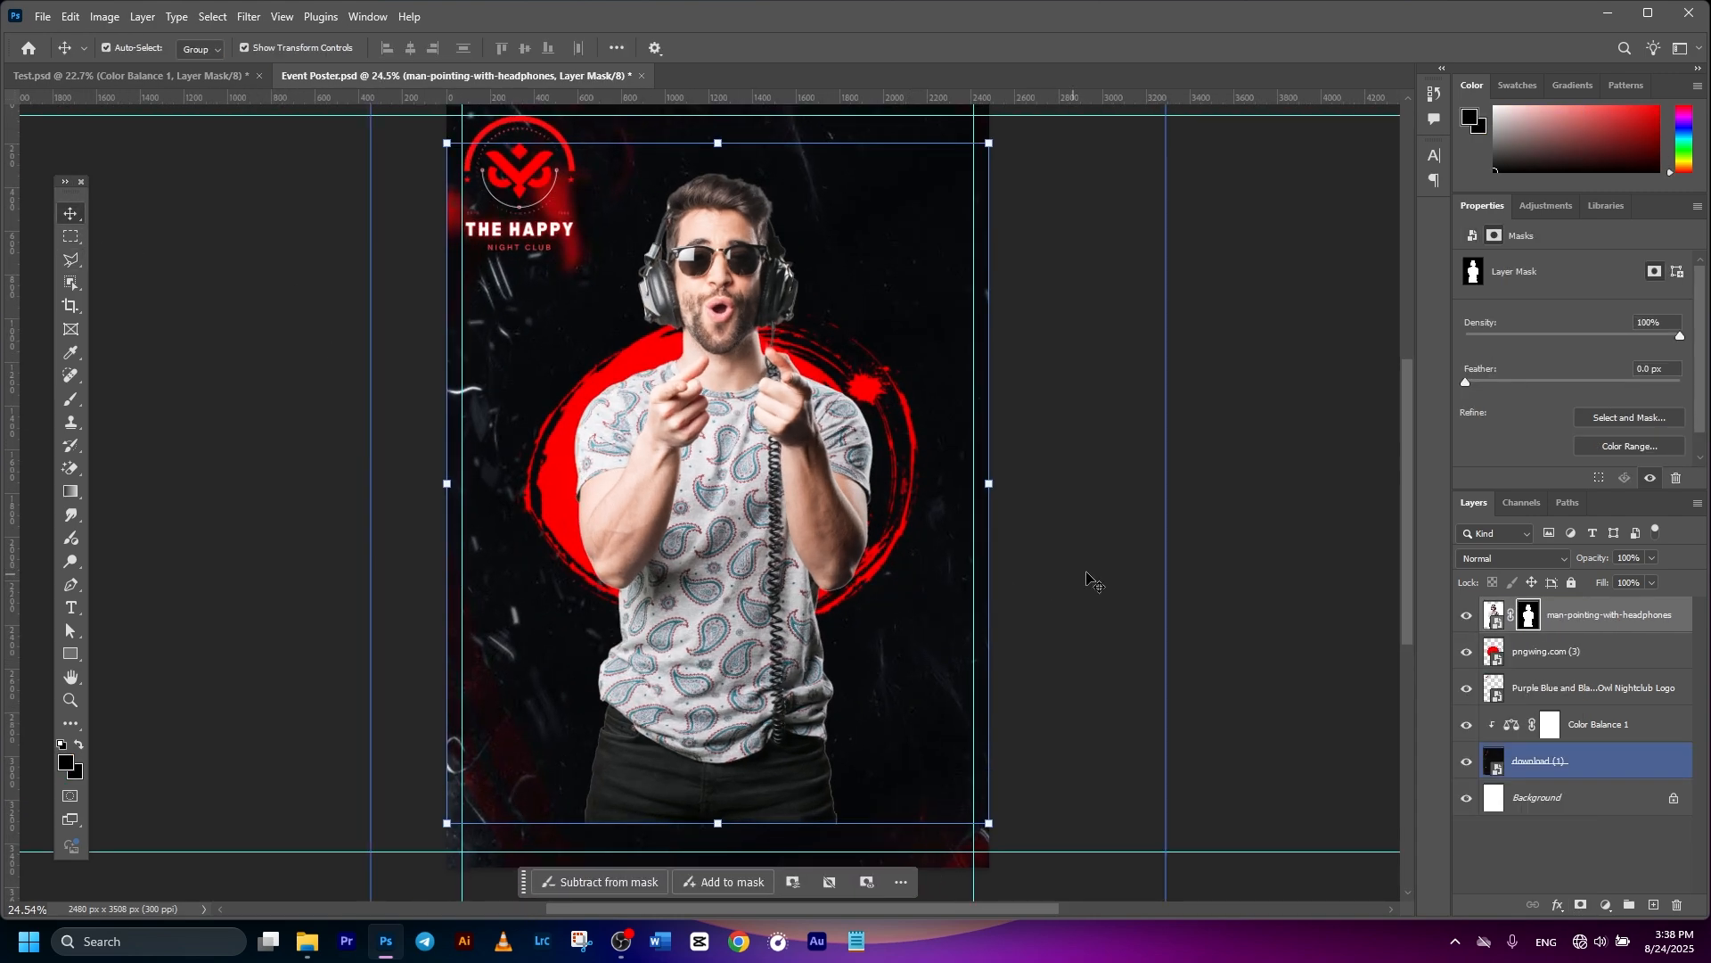
left_click_drag(1097, 570, 1050, 557)
scroll(1016, 566, "down", 1)
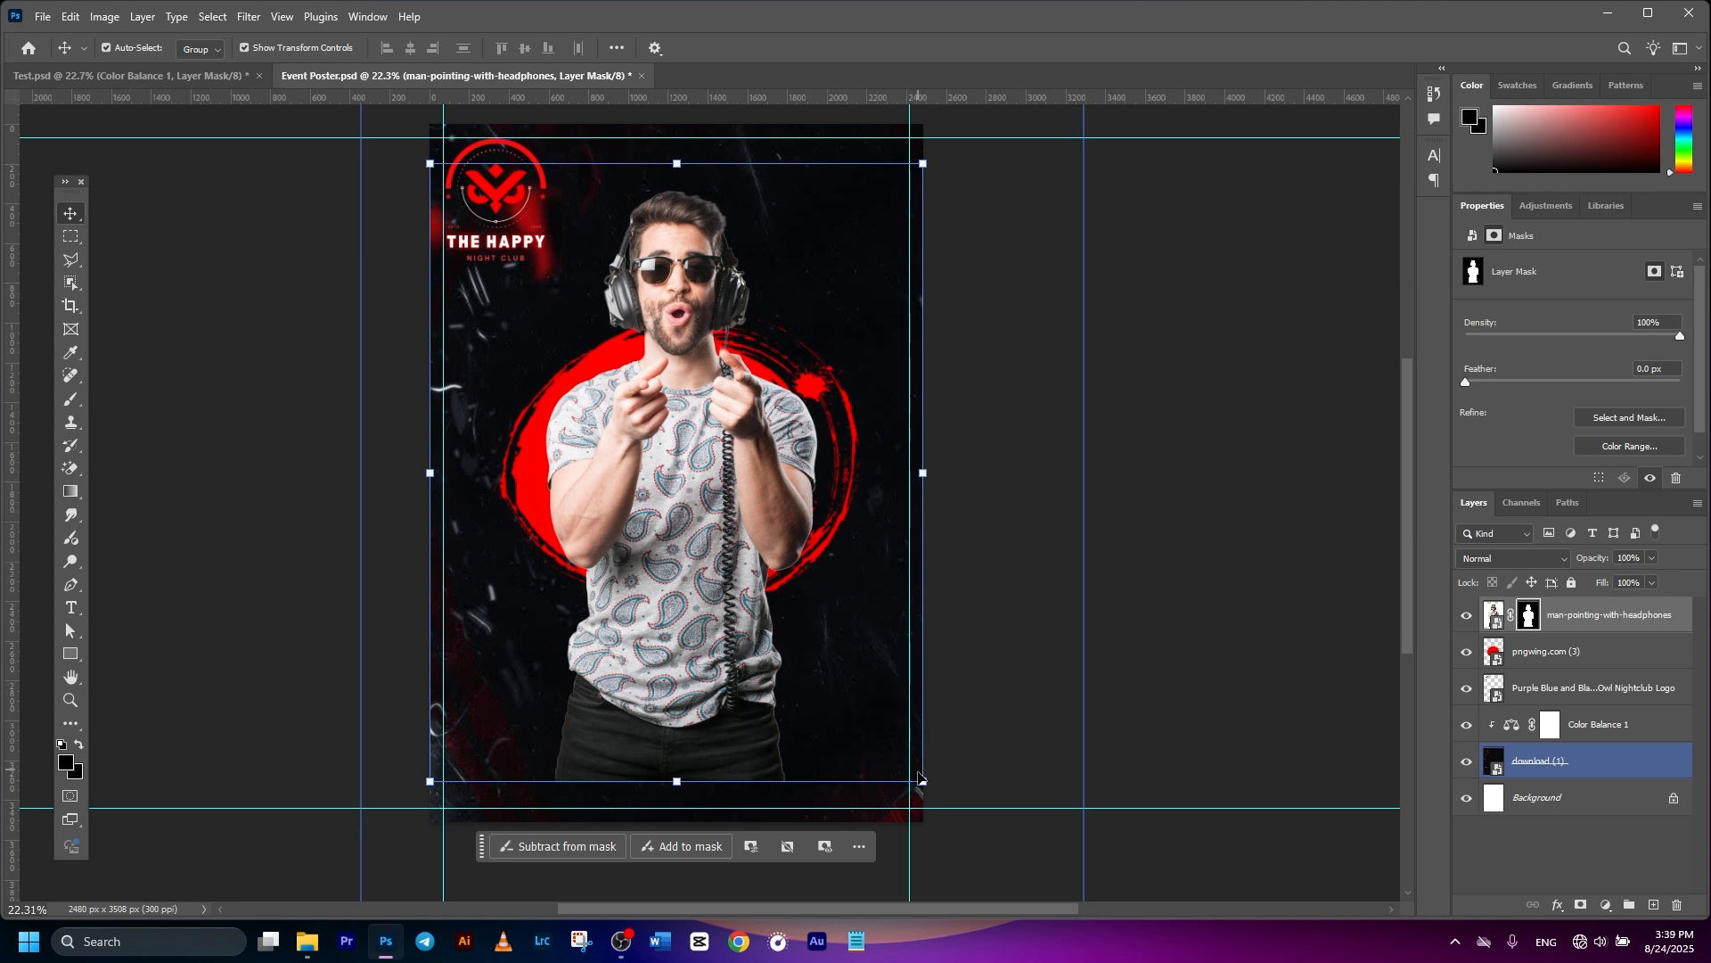
- Scale the DJ photo to about 115%, lowering it onto the poster's centre line
left_click_drag(927, 788, 952, 814)
left_click_drag(779, 575, 774, 630)
left_click_drag(676, 188, 675, 154)
key("ctrl+z")
left_click_drag(659, 310, 659, 311)
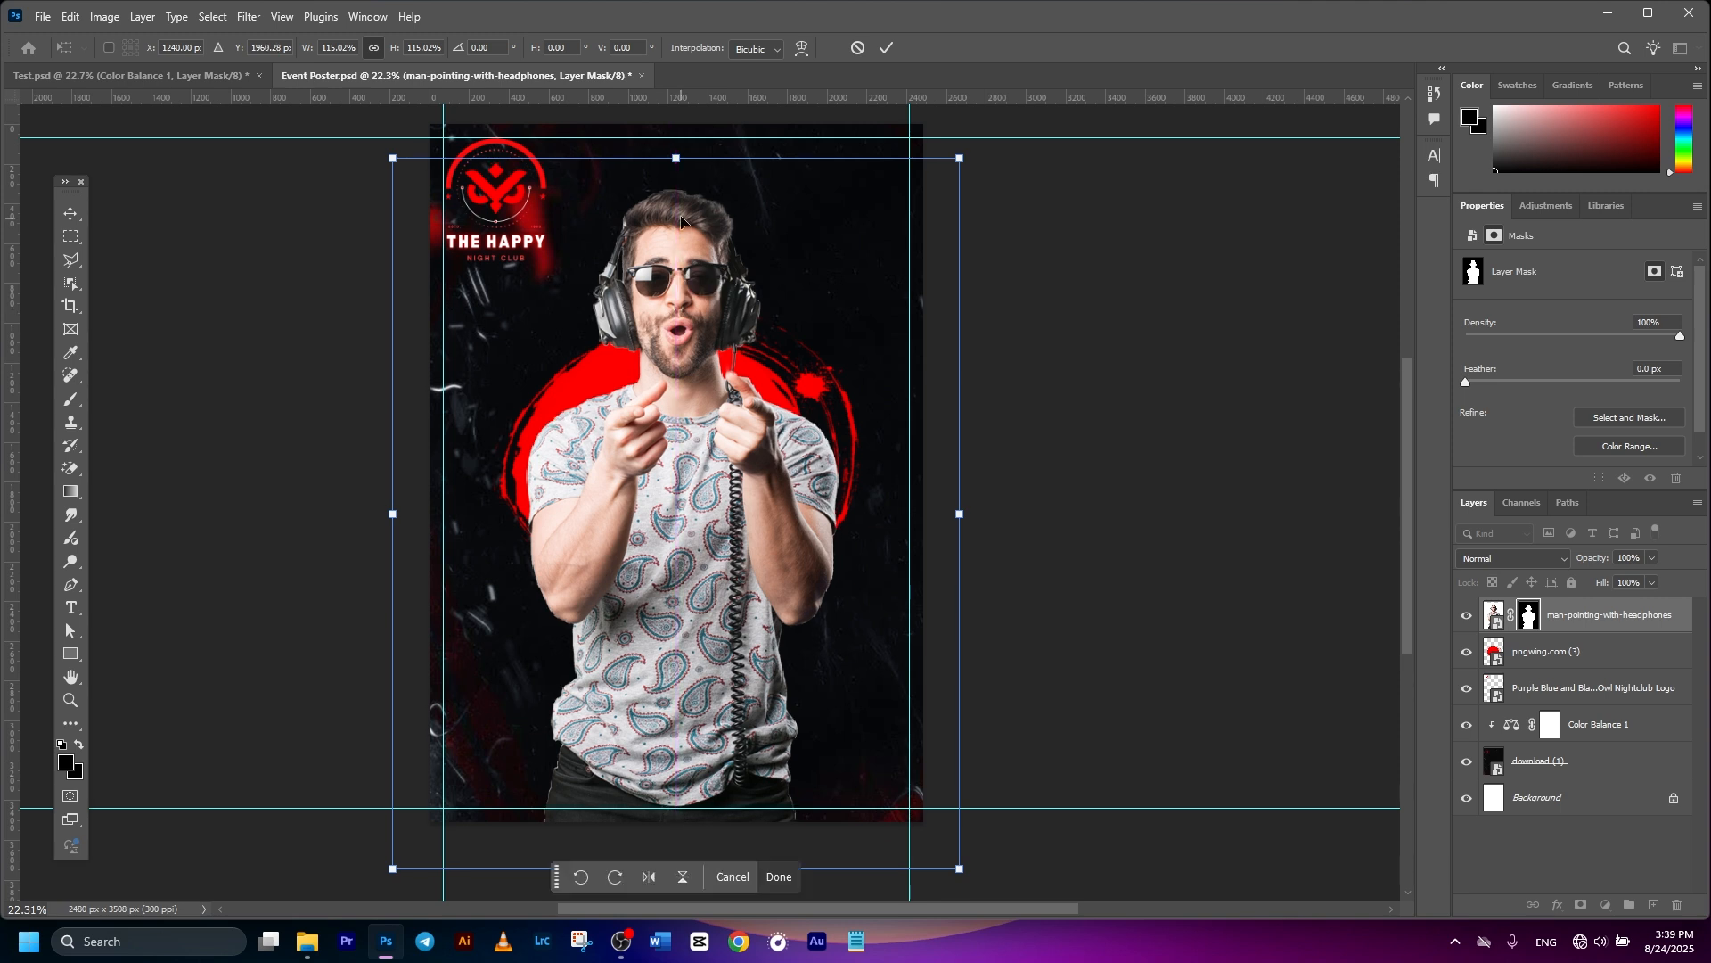
left_click_drag(677, 159, 675, 170)
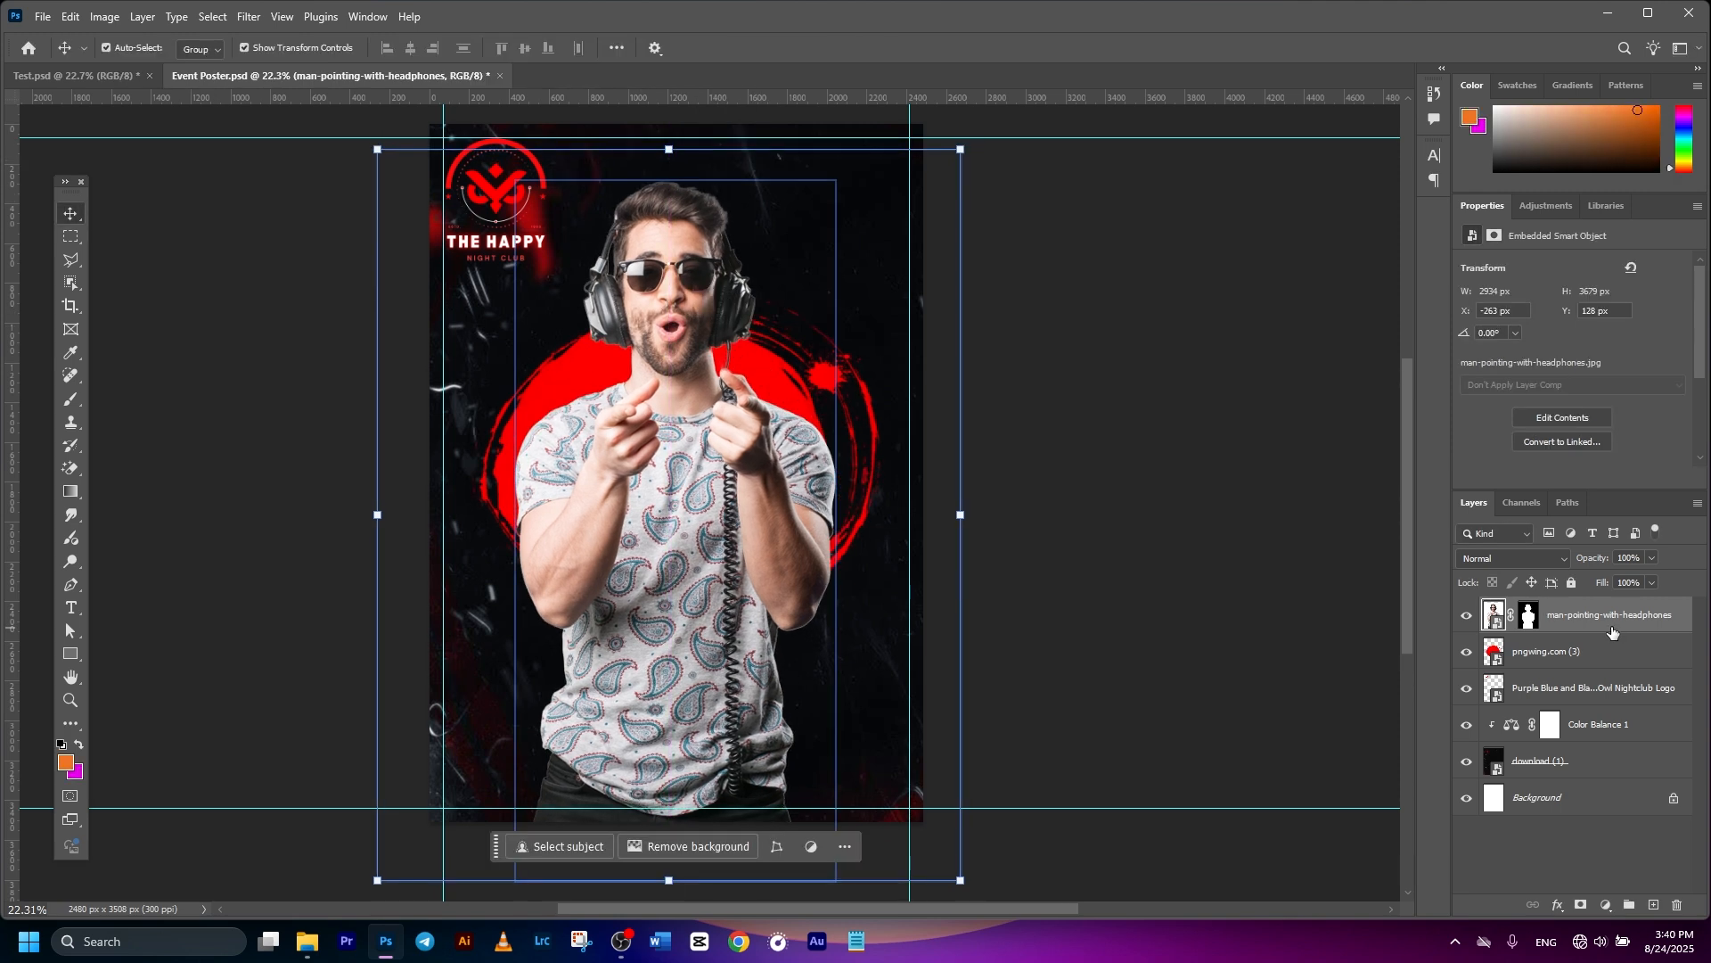
- Add a Black & White adjustment layer clipped to the DJ photo layer, leaving the red circle coloured
left_click(1595, 615)
left_click(1606, 905)
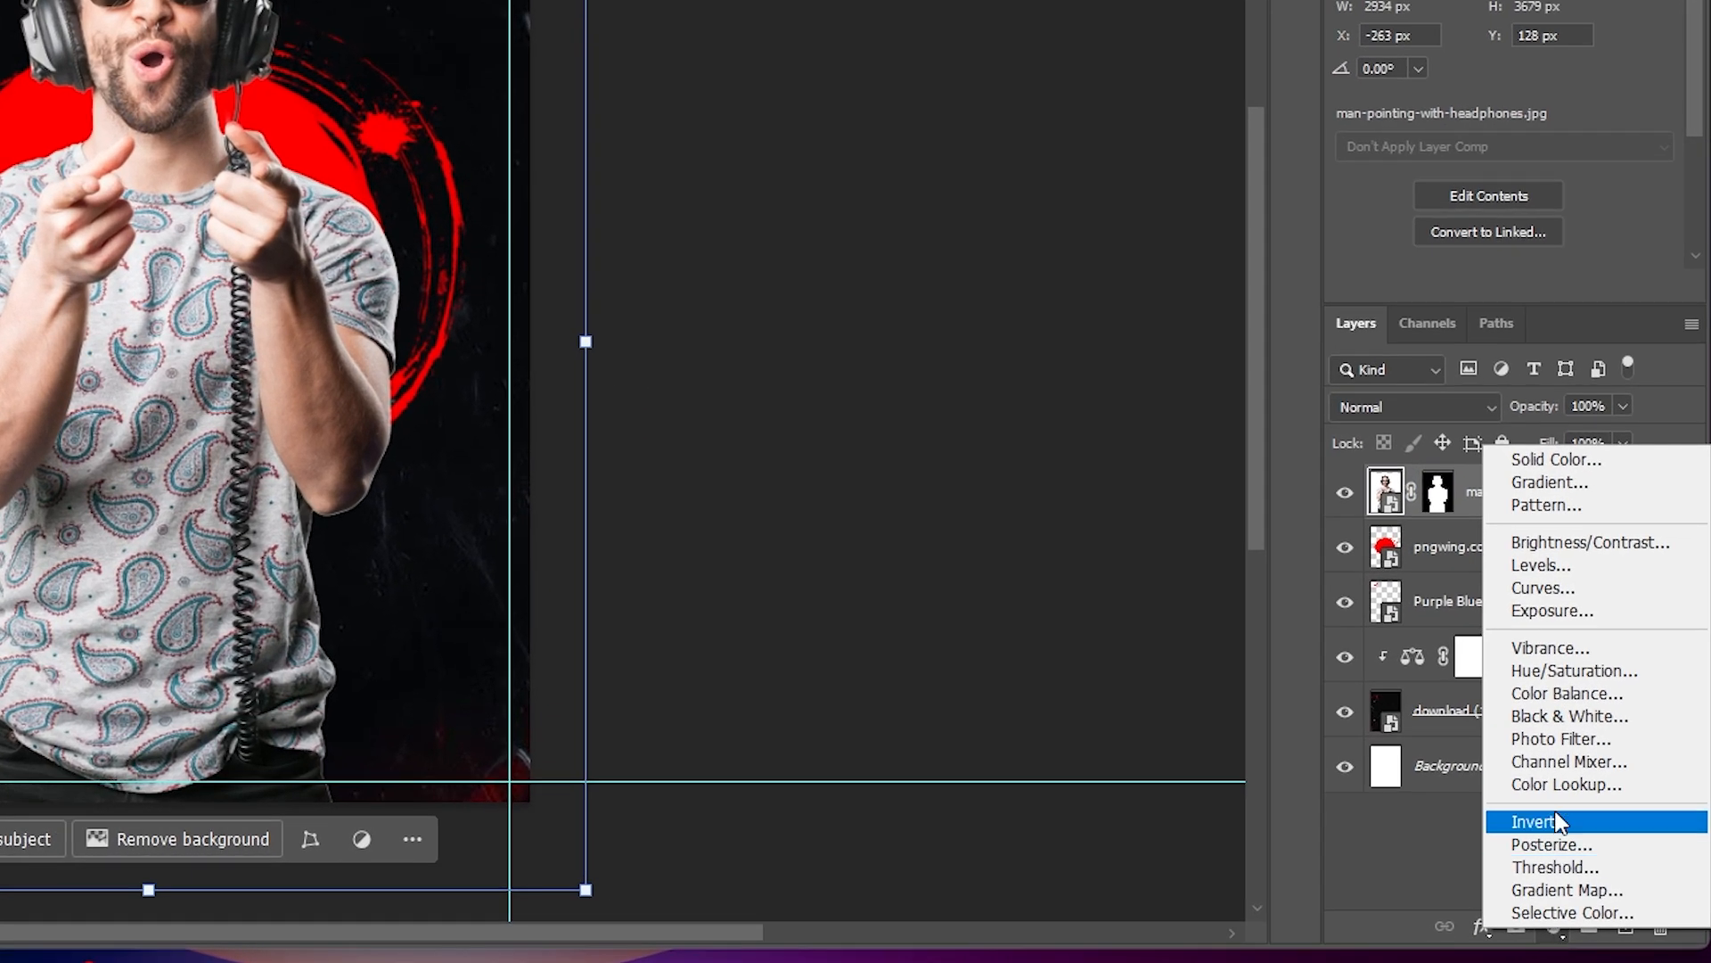
left_click(1562, 718)
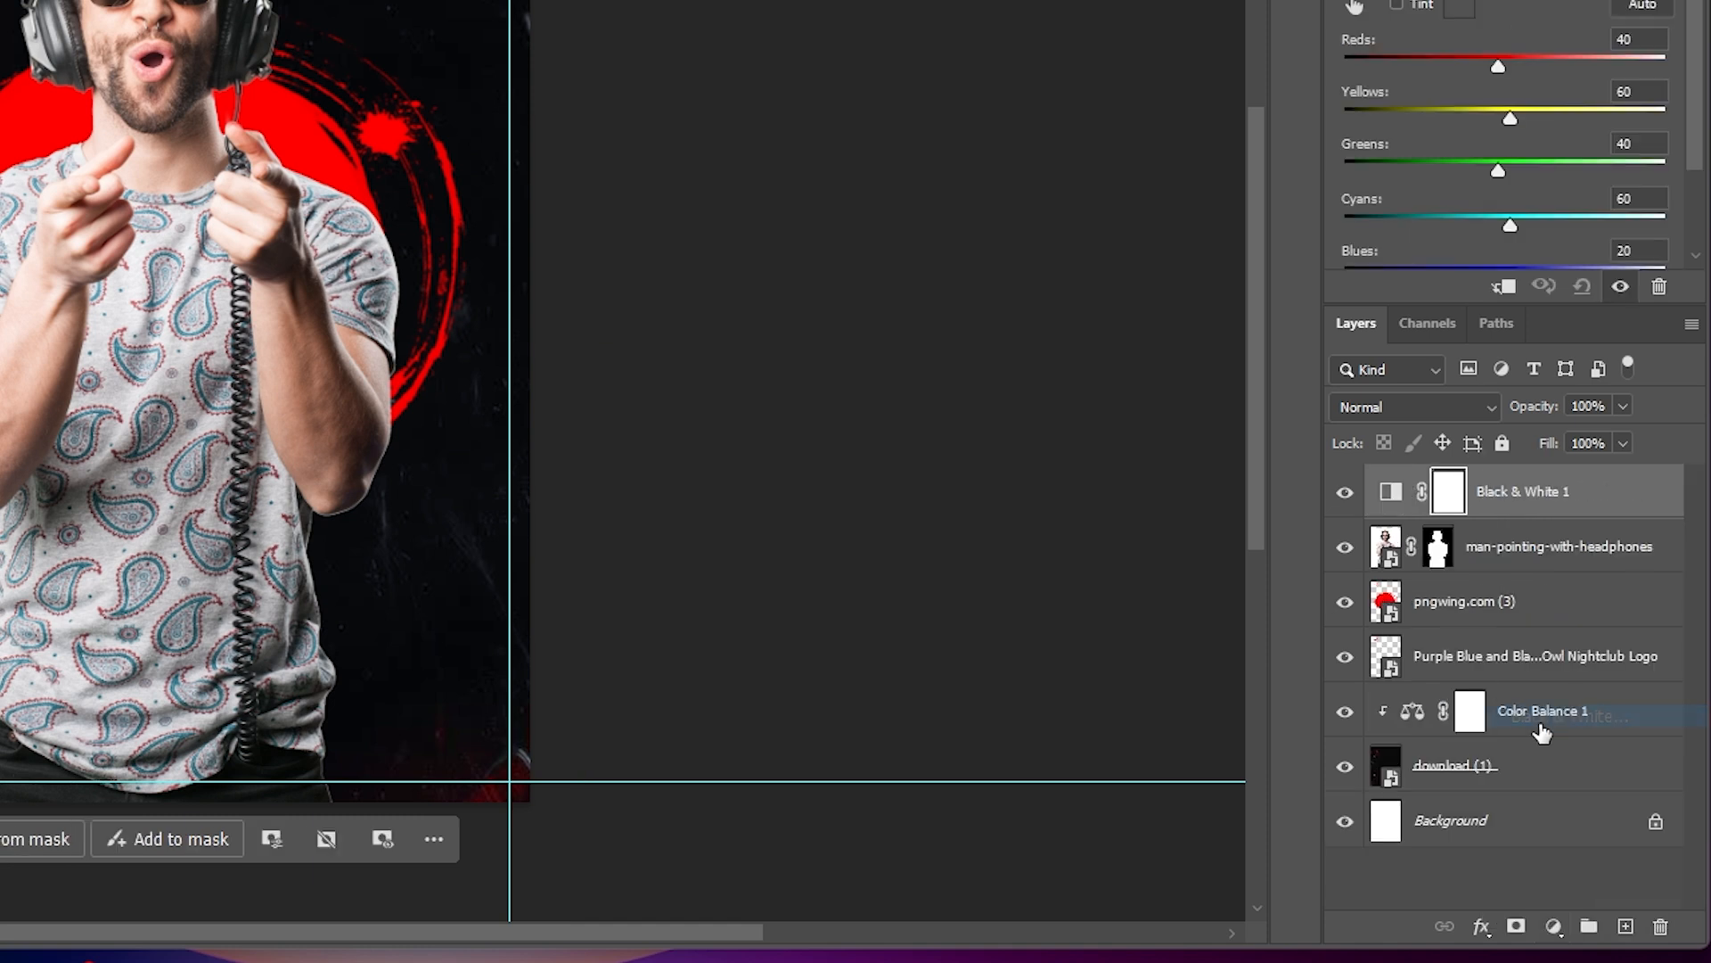
right_click(1518, 493)
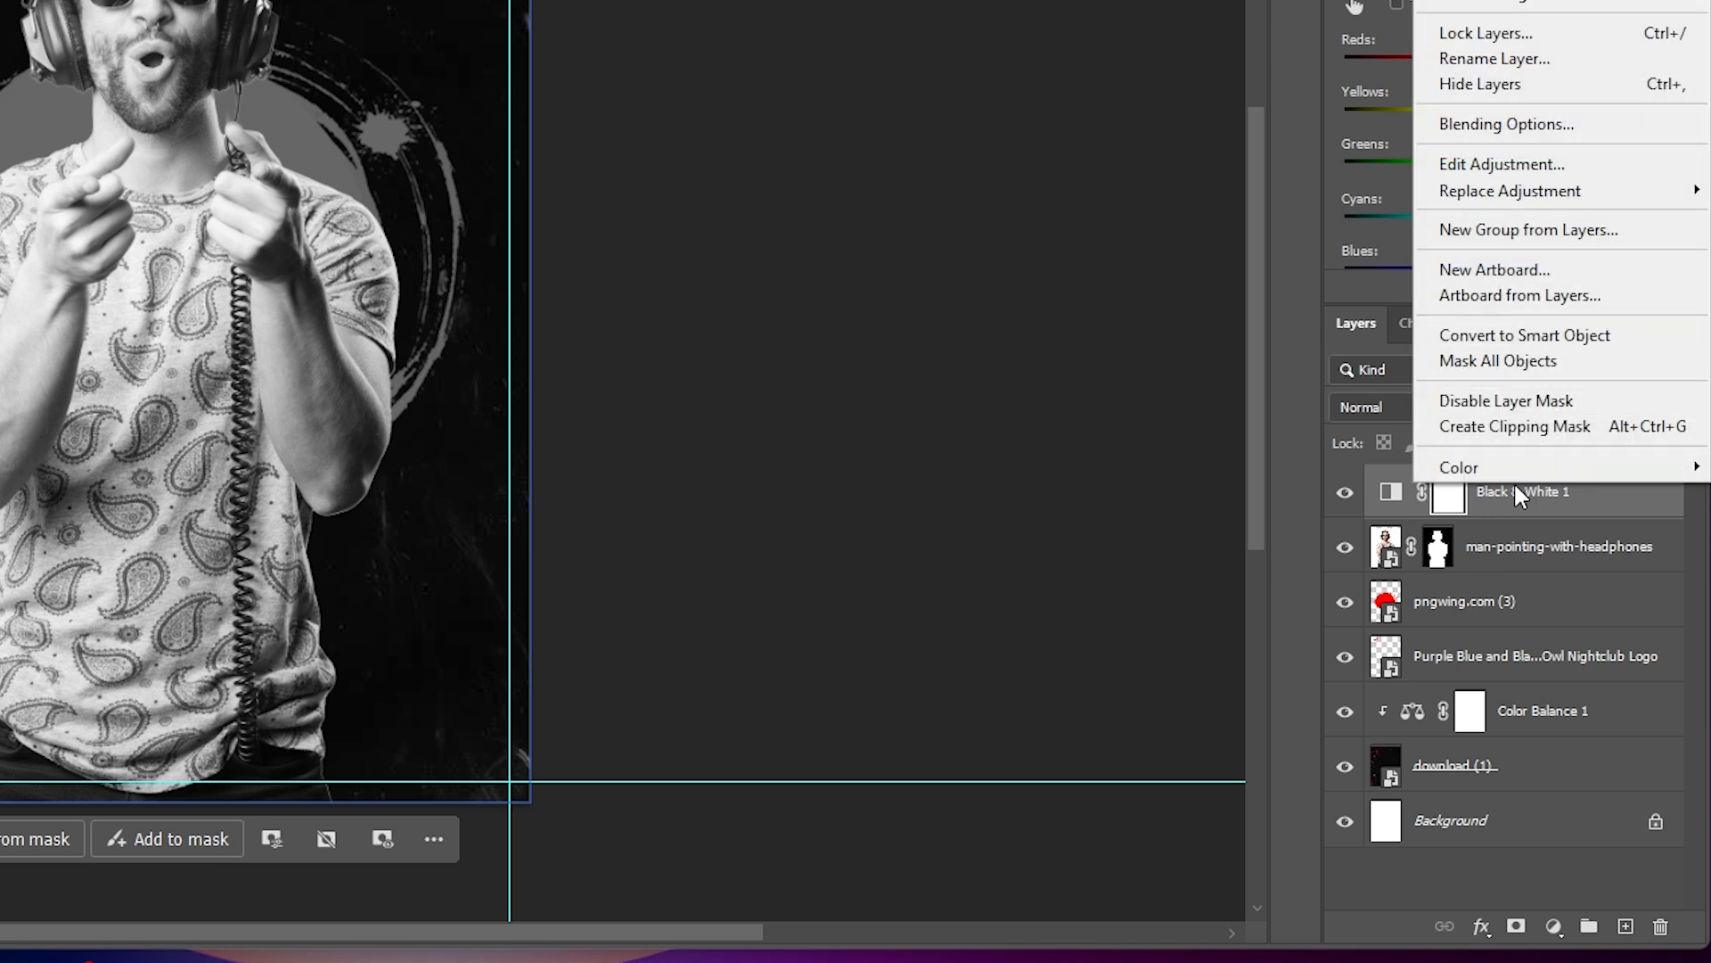
left_click(1496, 428)
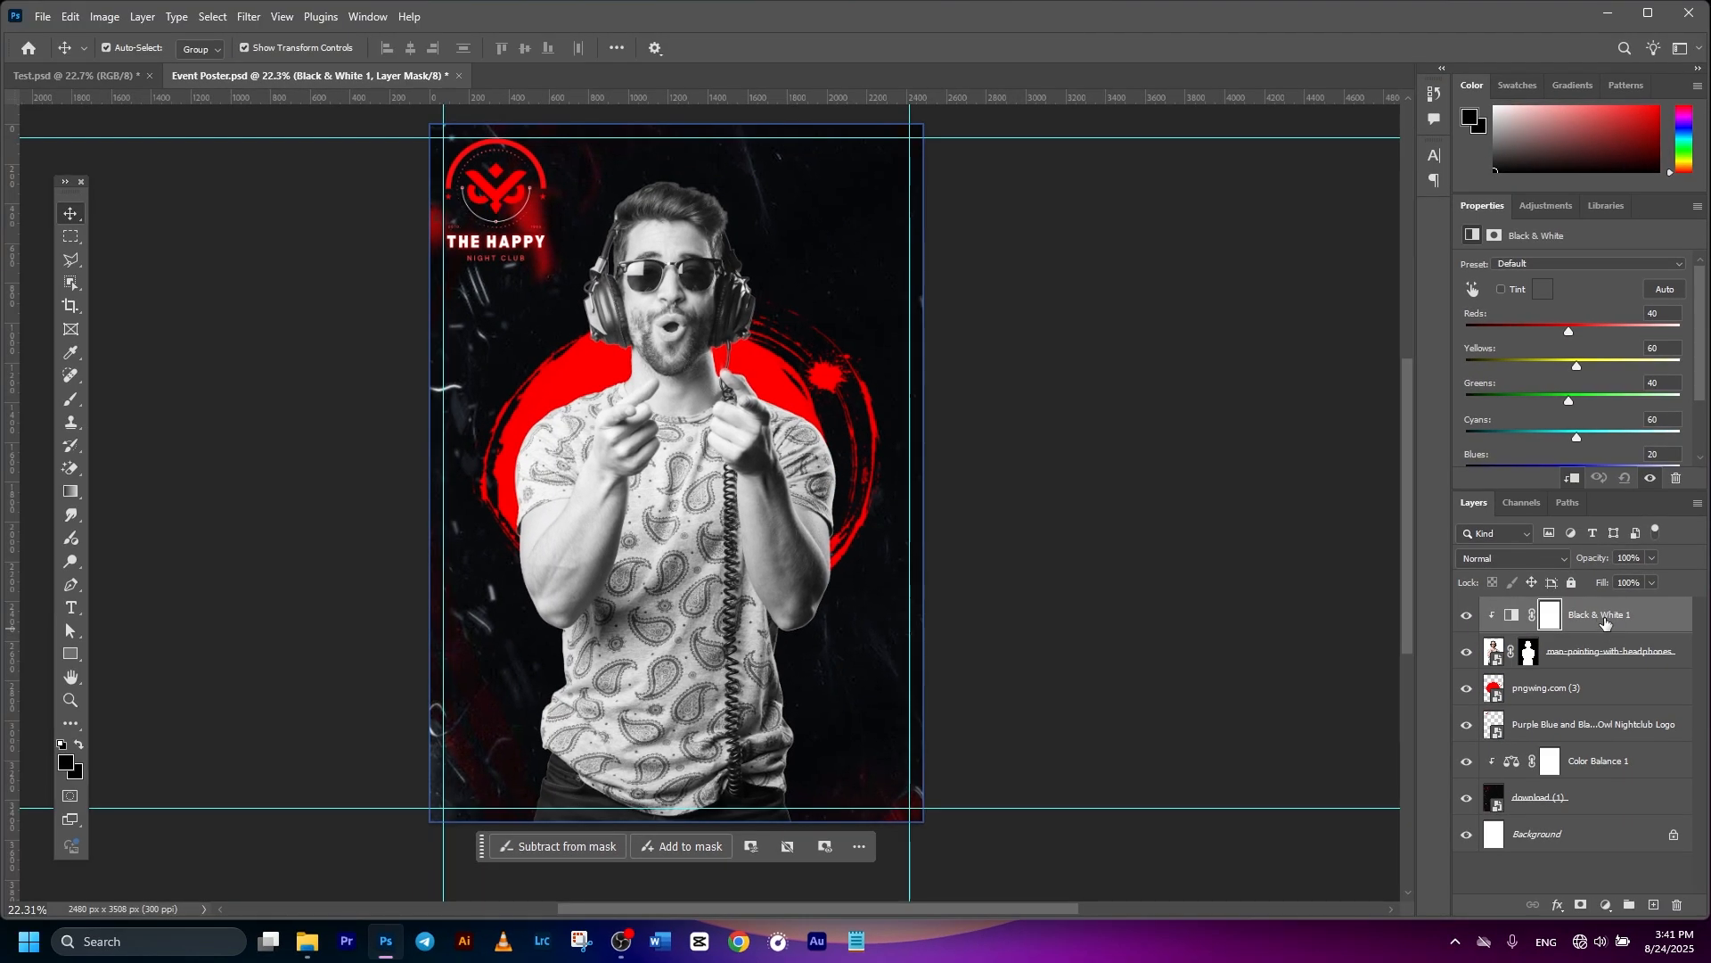
scroll(1222, 504, "down", 1)
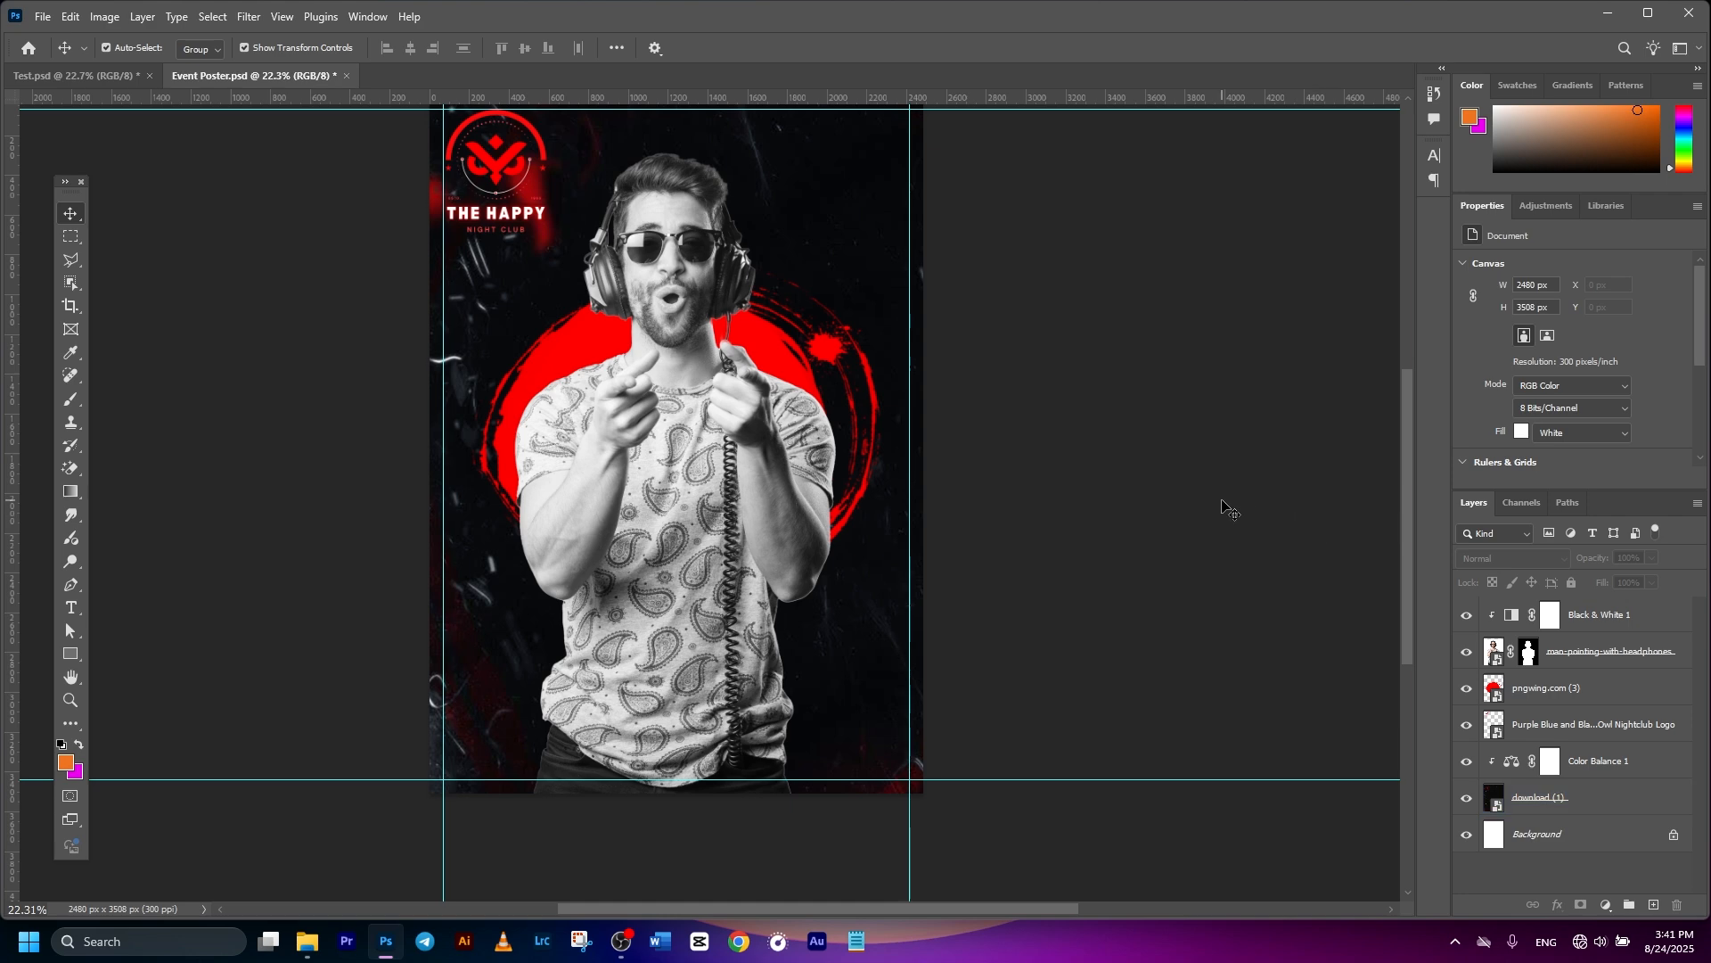
left_click(754, 496)
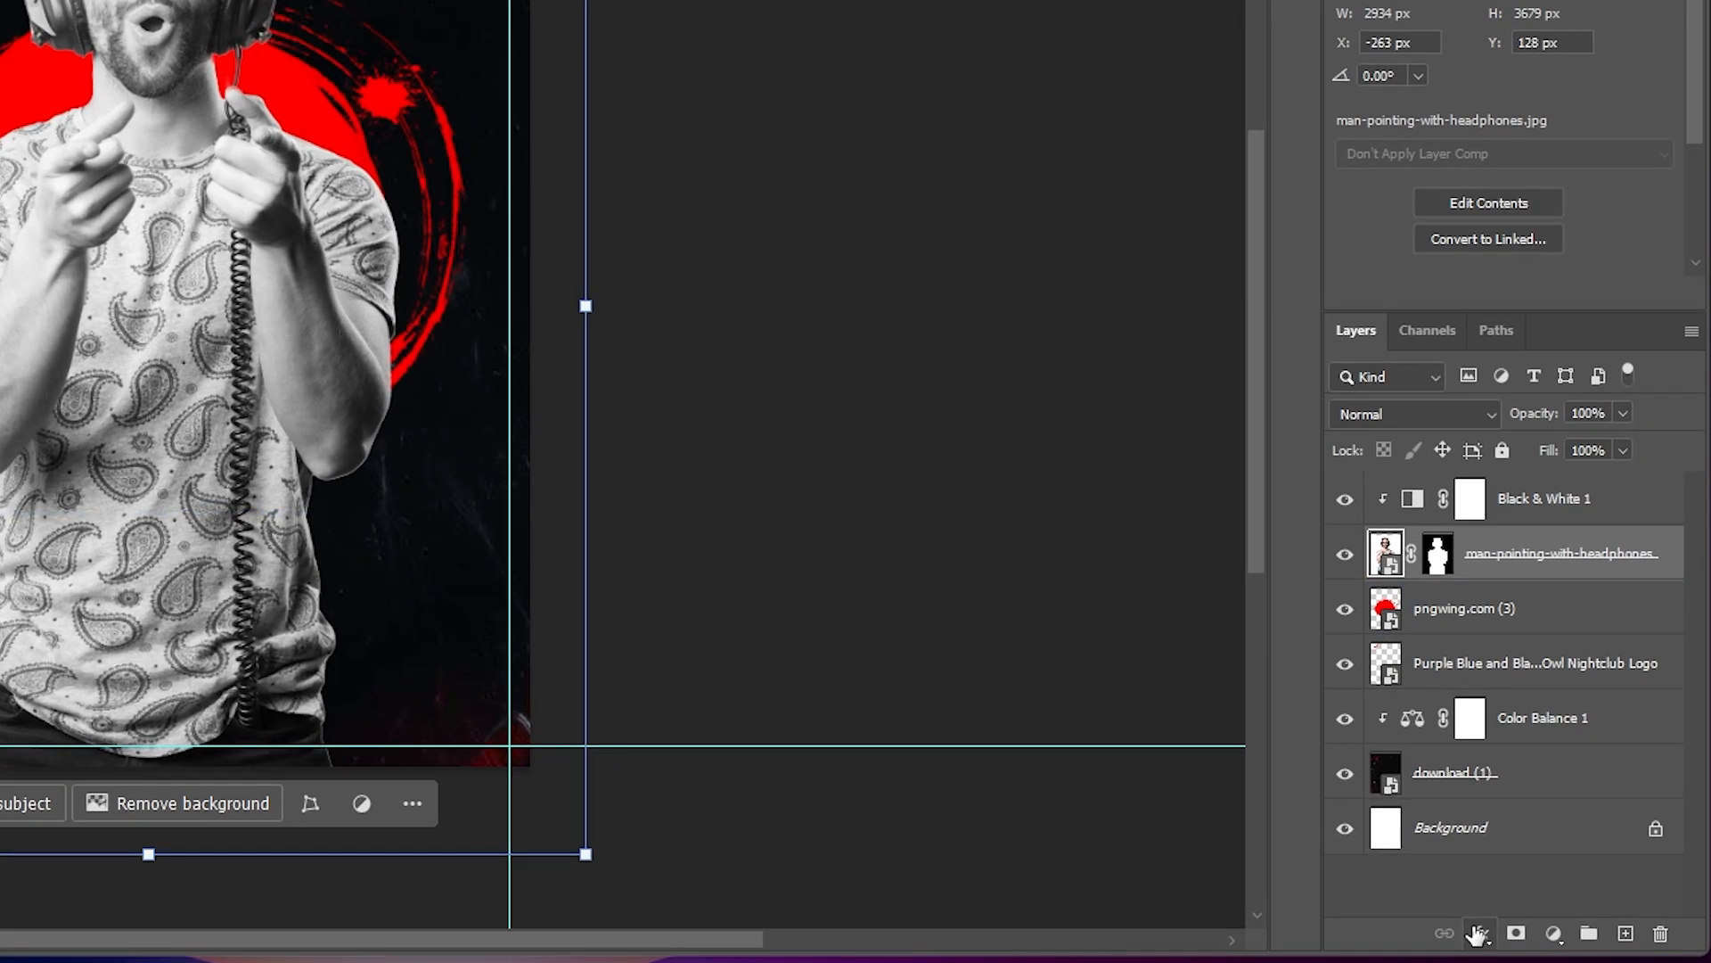
- Enable a Drop Shadow on the DJ layer with its colour sampled from the red circle
left_click(1478, 934)
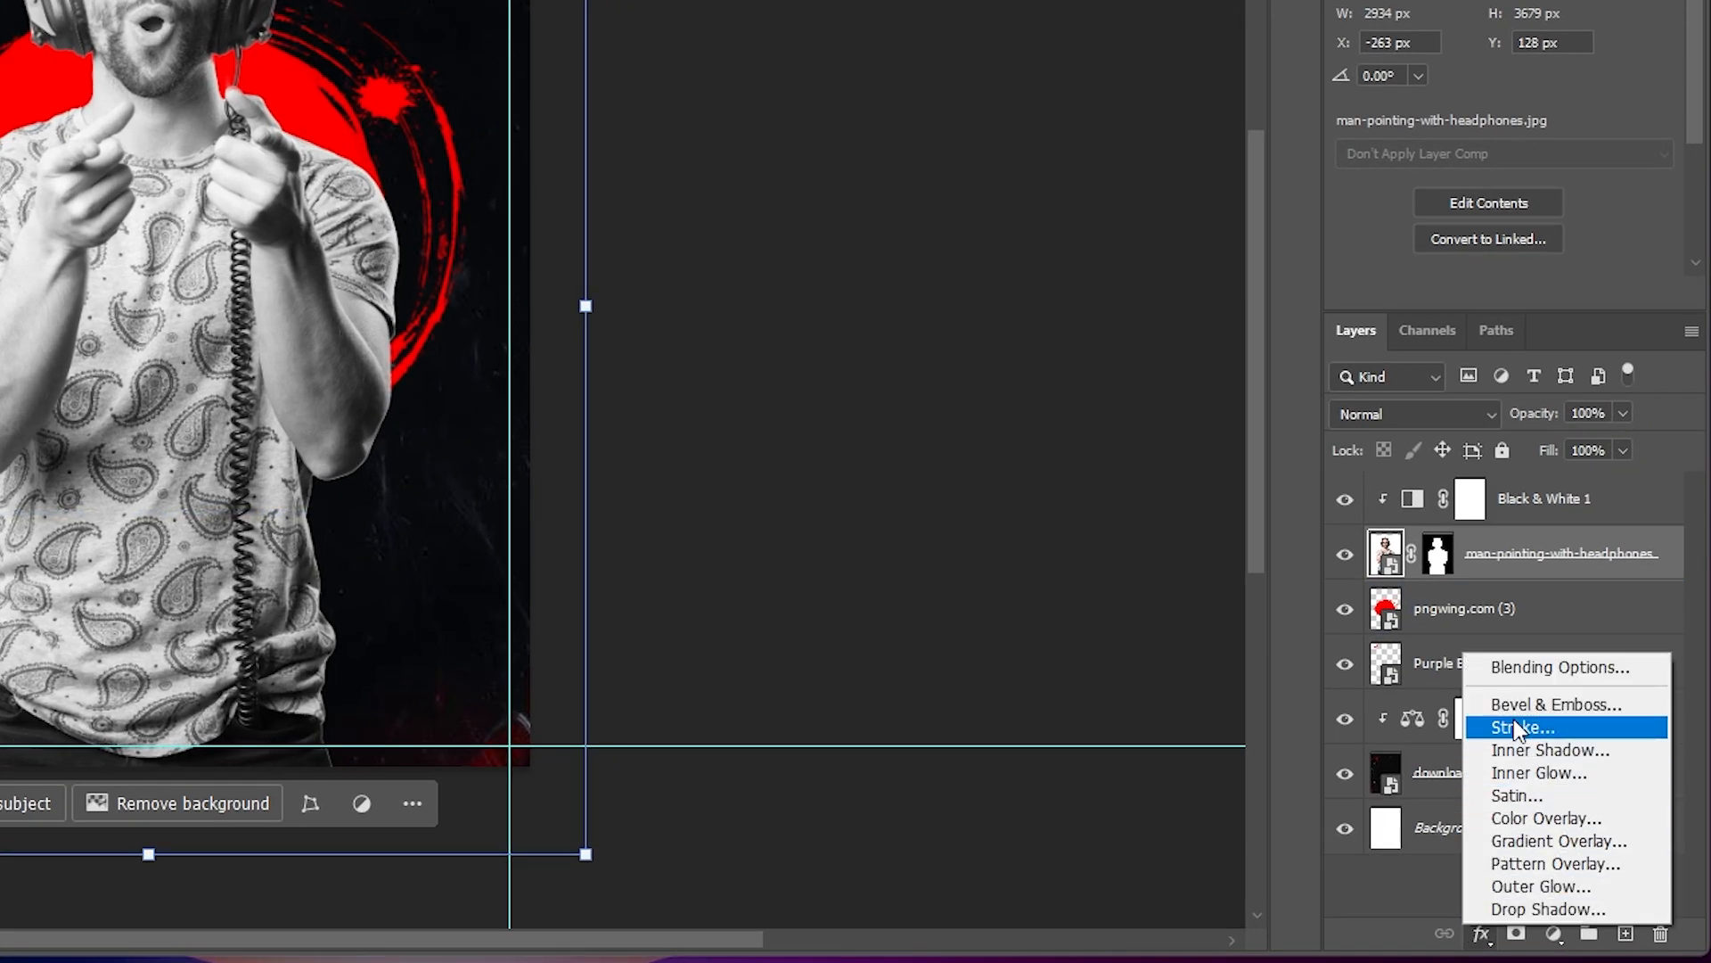
left_click(1516, 666)
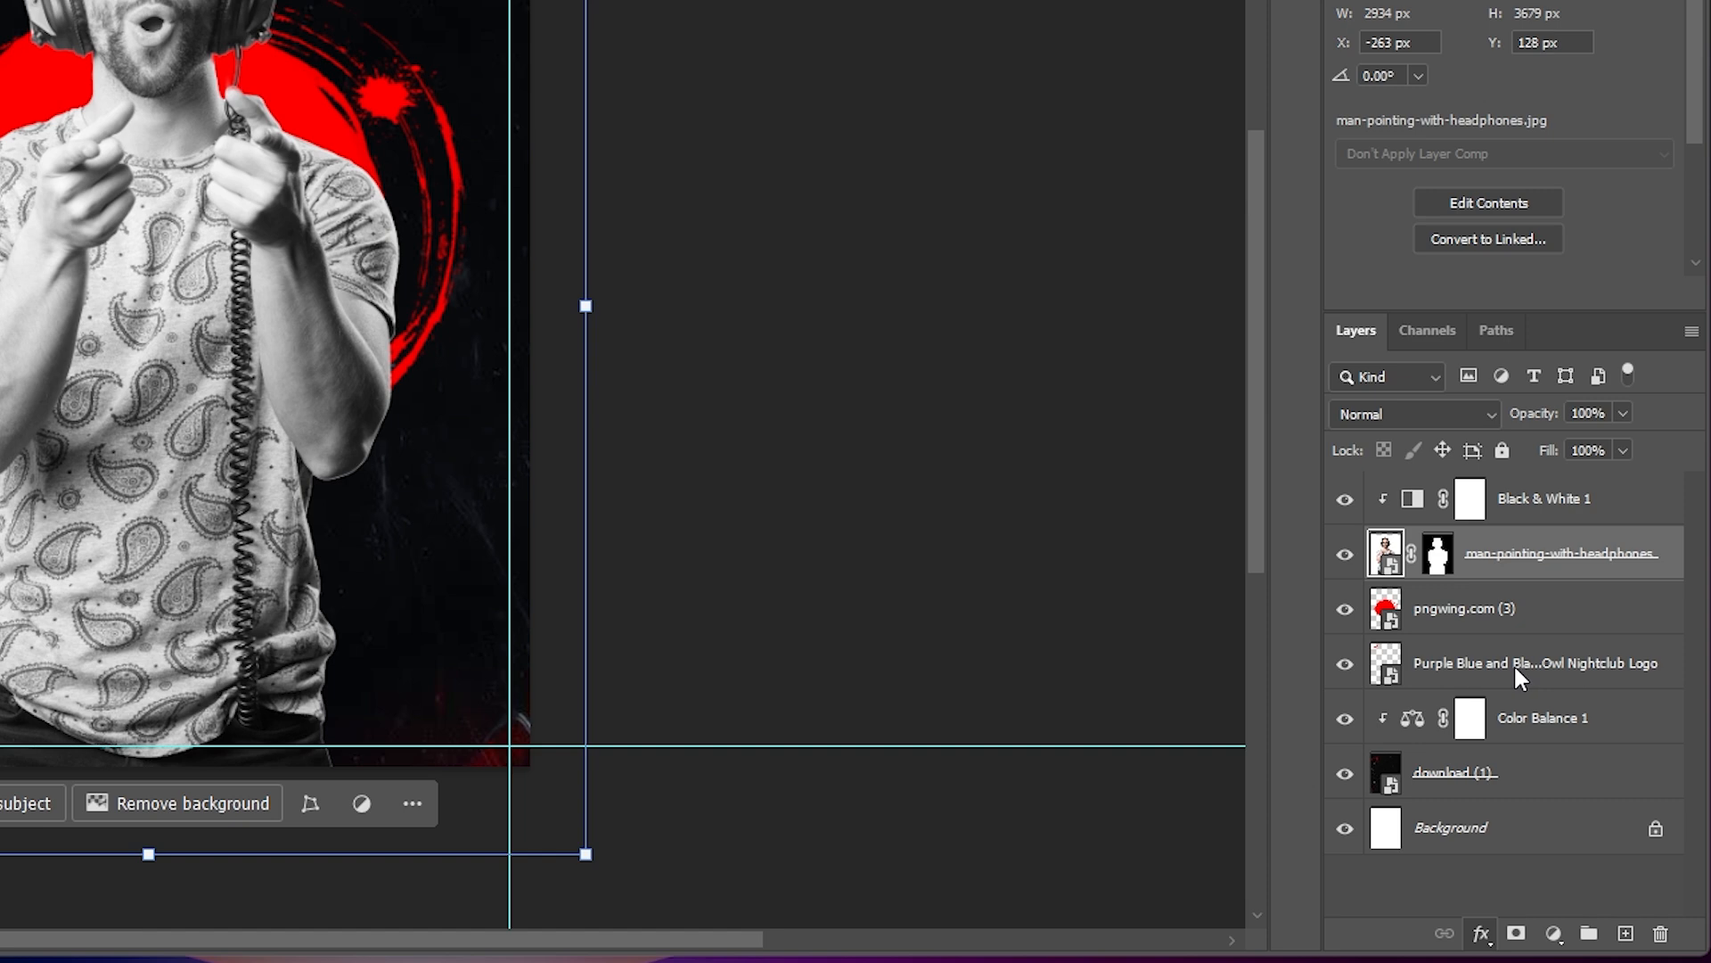
left_click_drag(1135, 1, 874, 14)
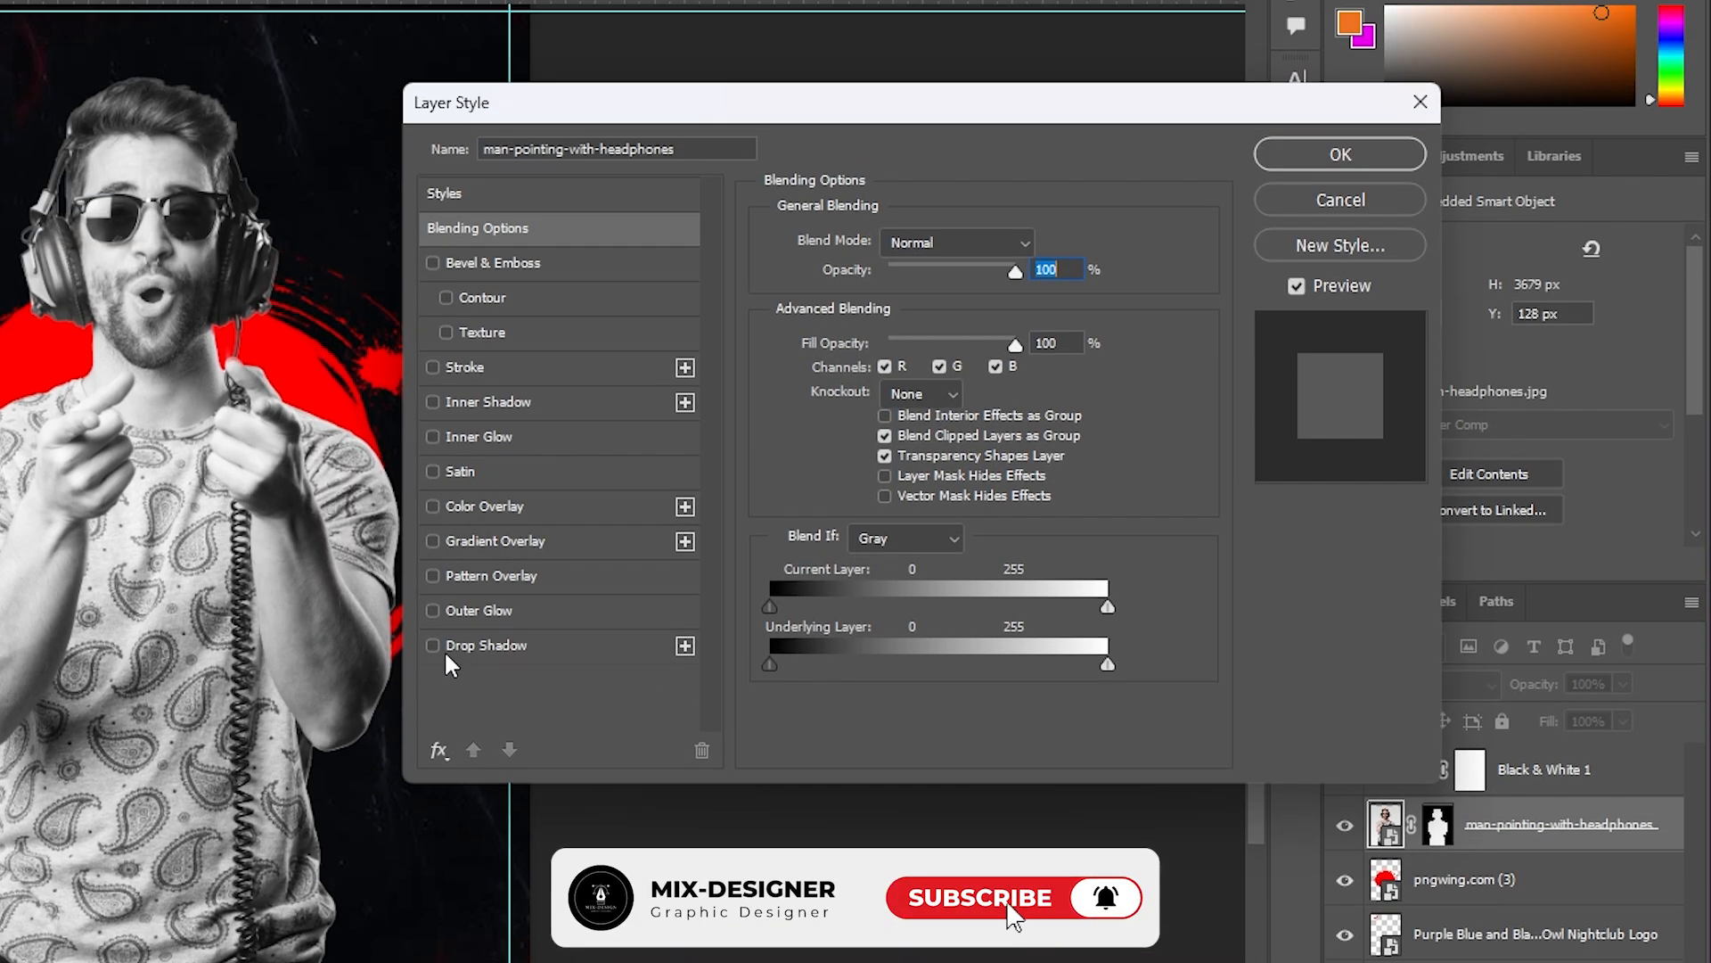
left_click(435, 645)
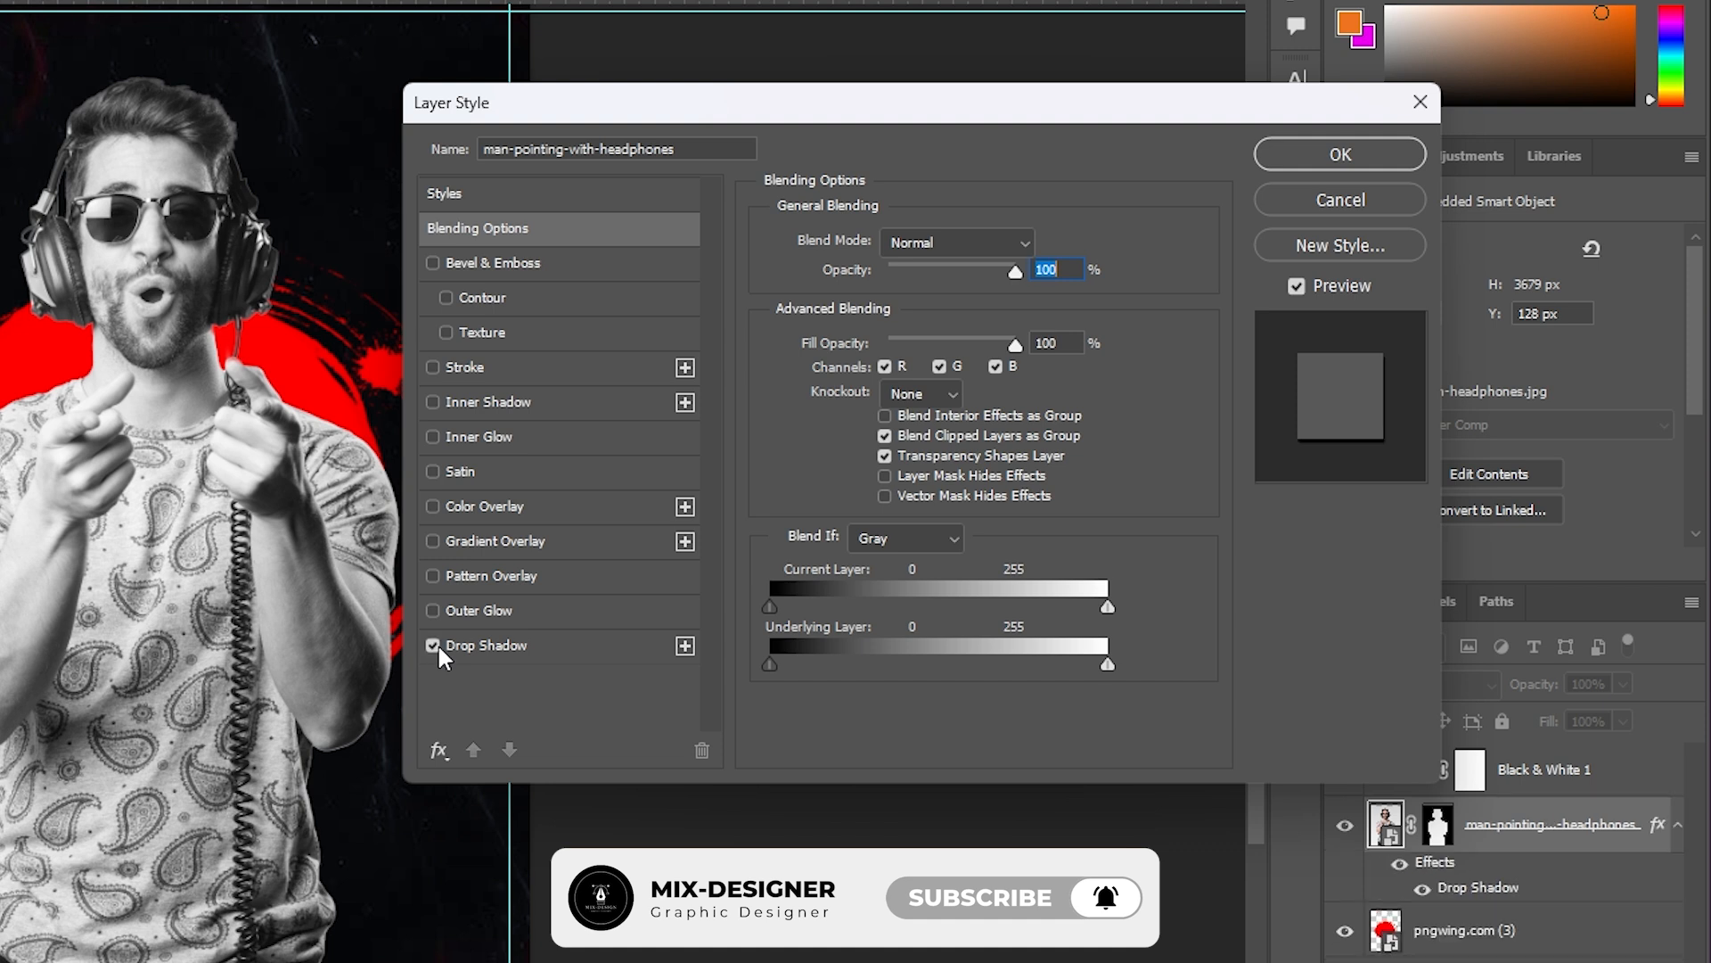
left_click(499, 638)
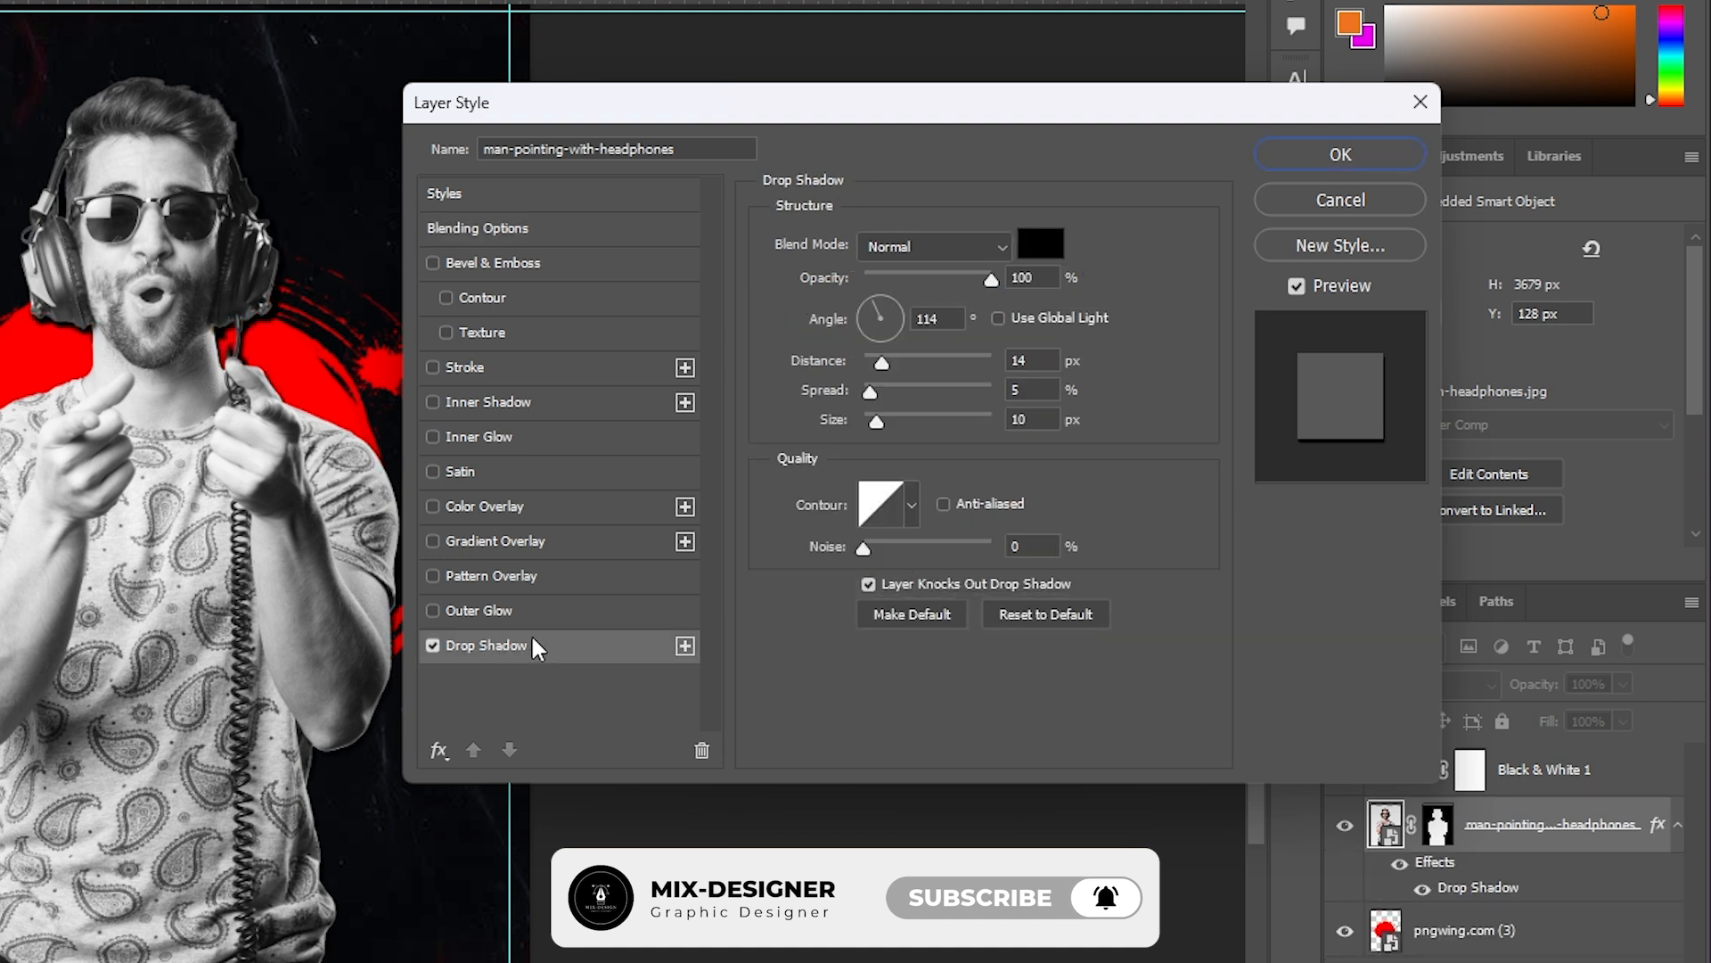
left_click(1040, 245)
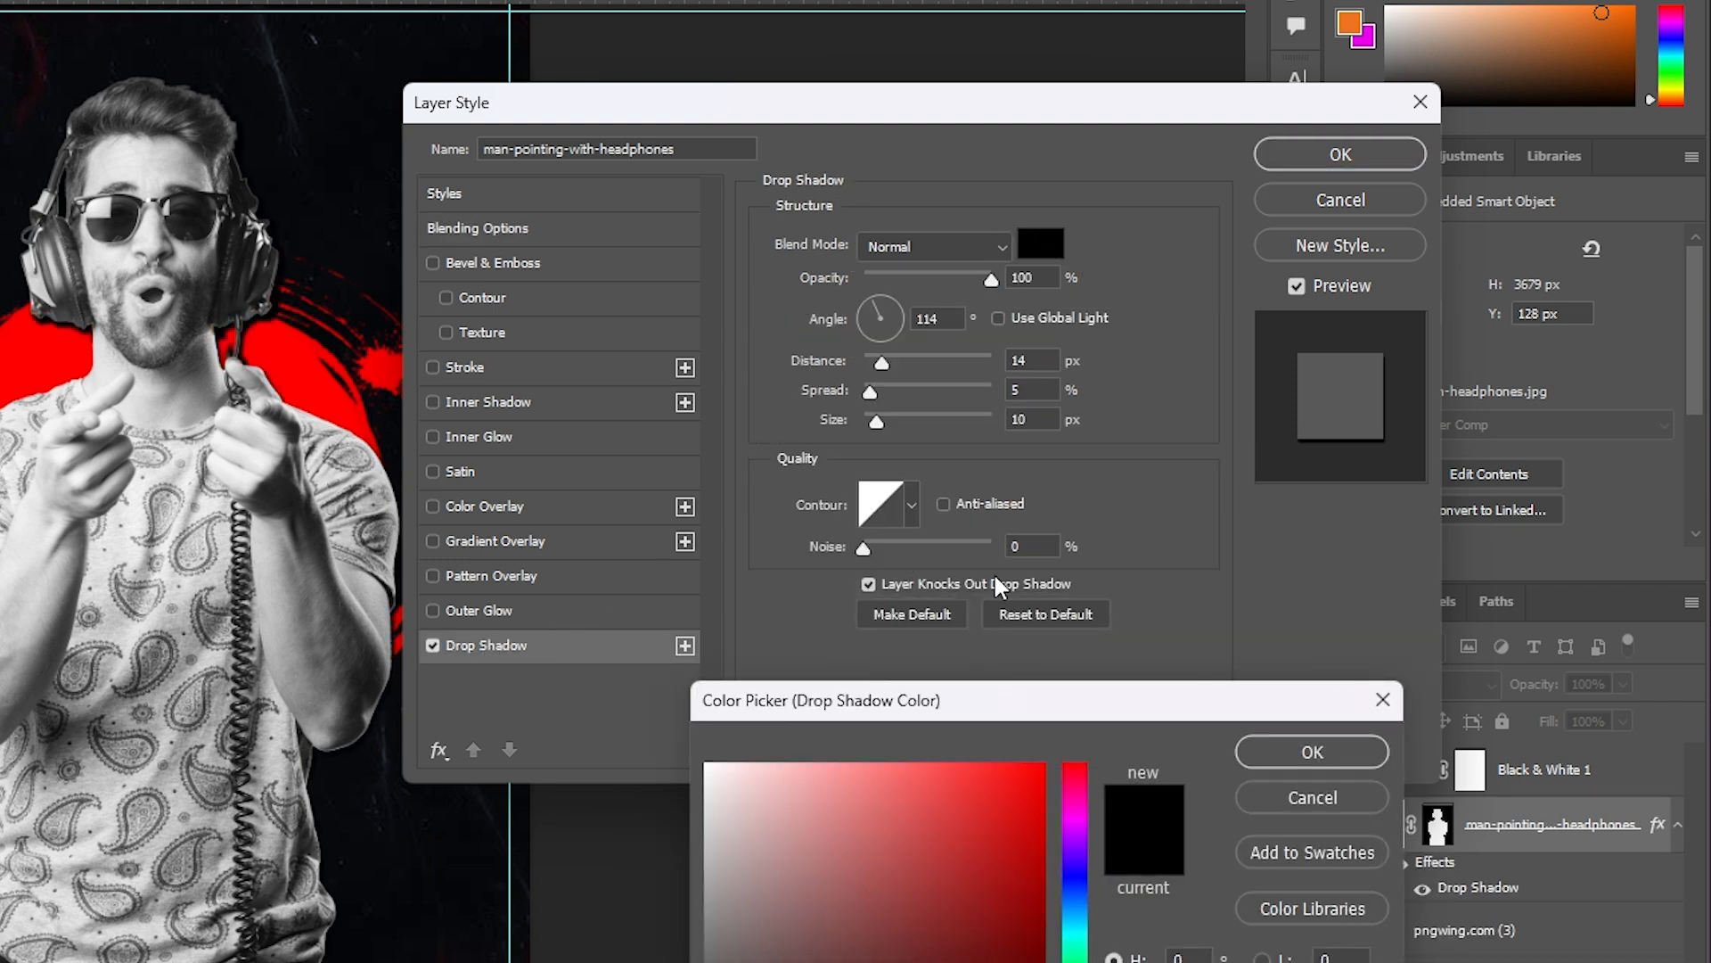
left_click(310, 389)
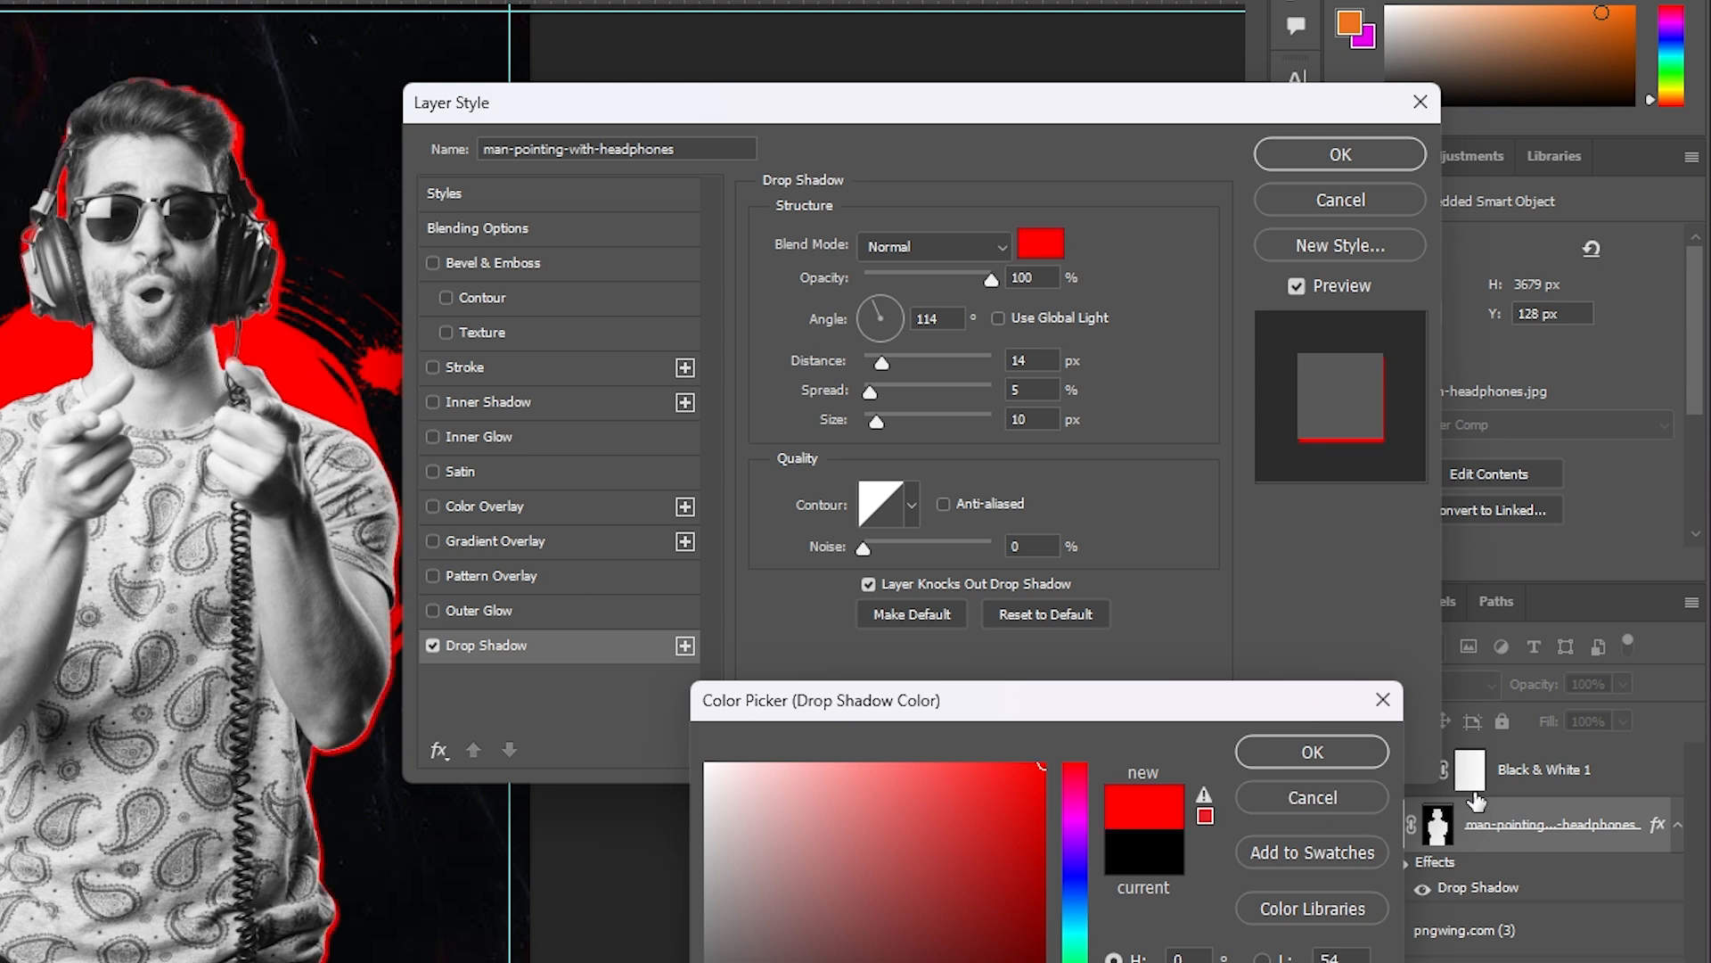
left_click(1316, 752)
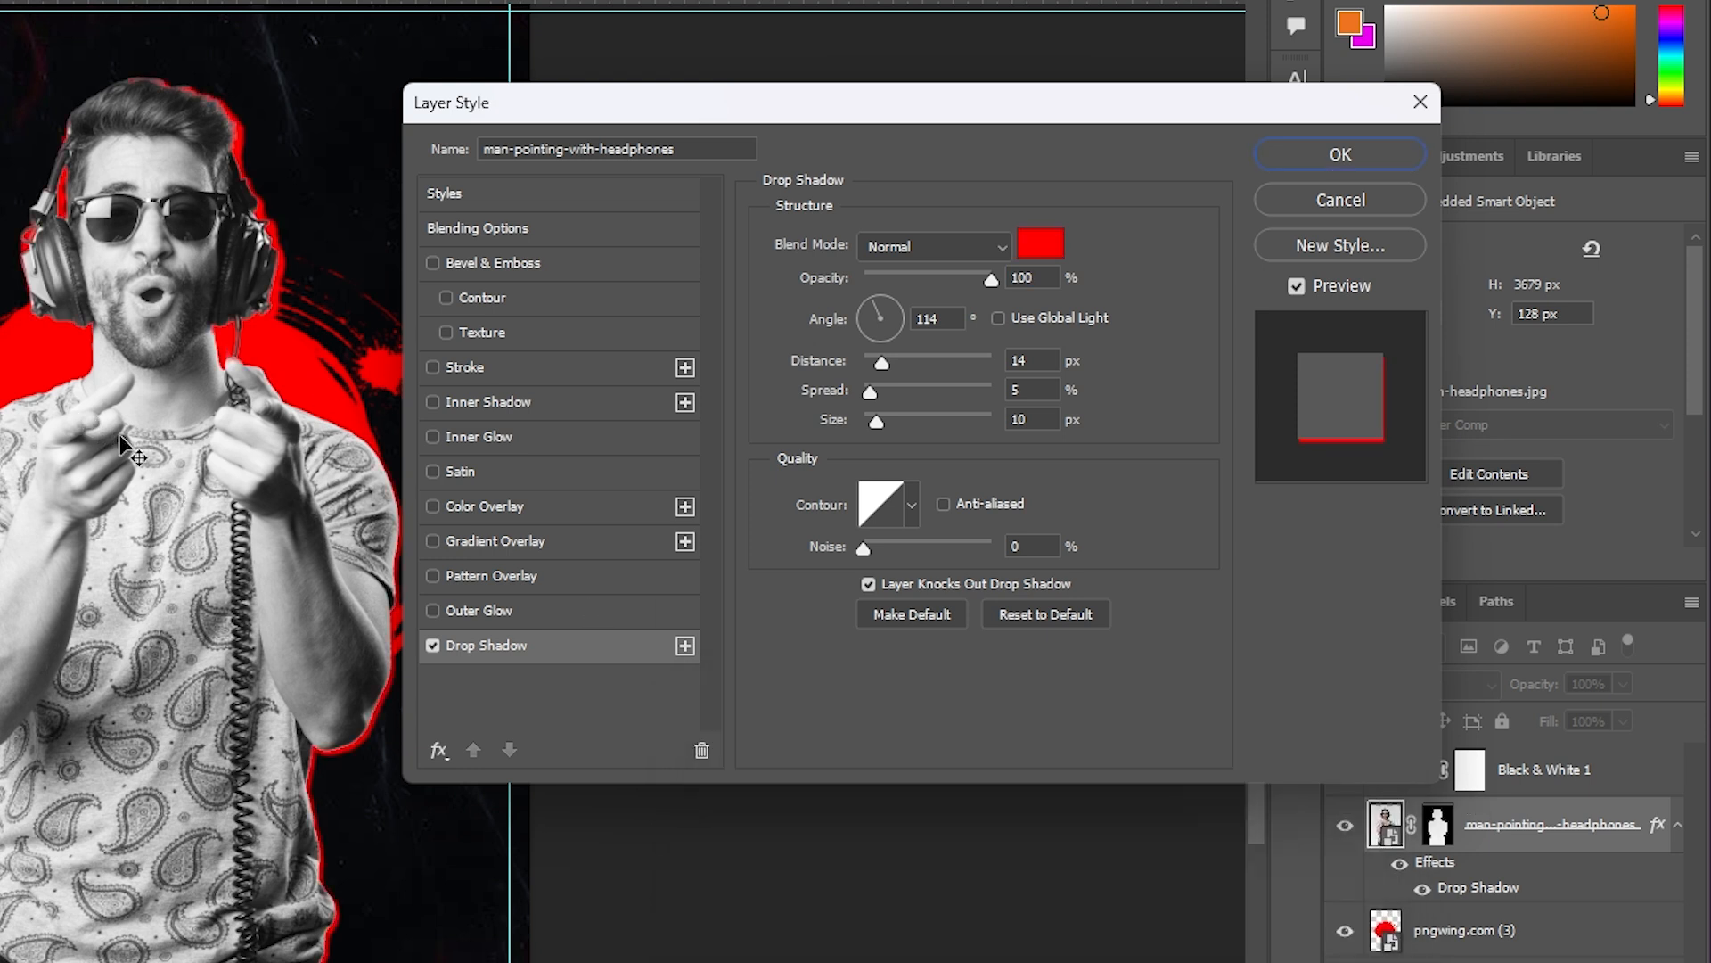
- Set the shadow to a 150° angle and 17 px distance, apply it, then select Black & White 1
left_click_drag(115, 462, 117, 460)
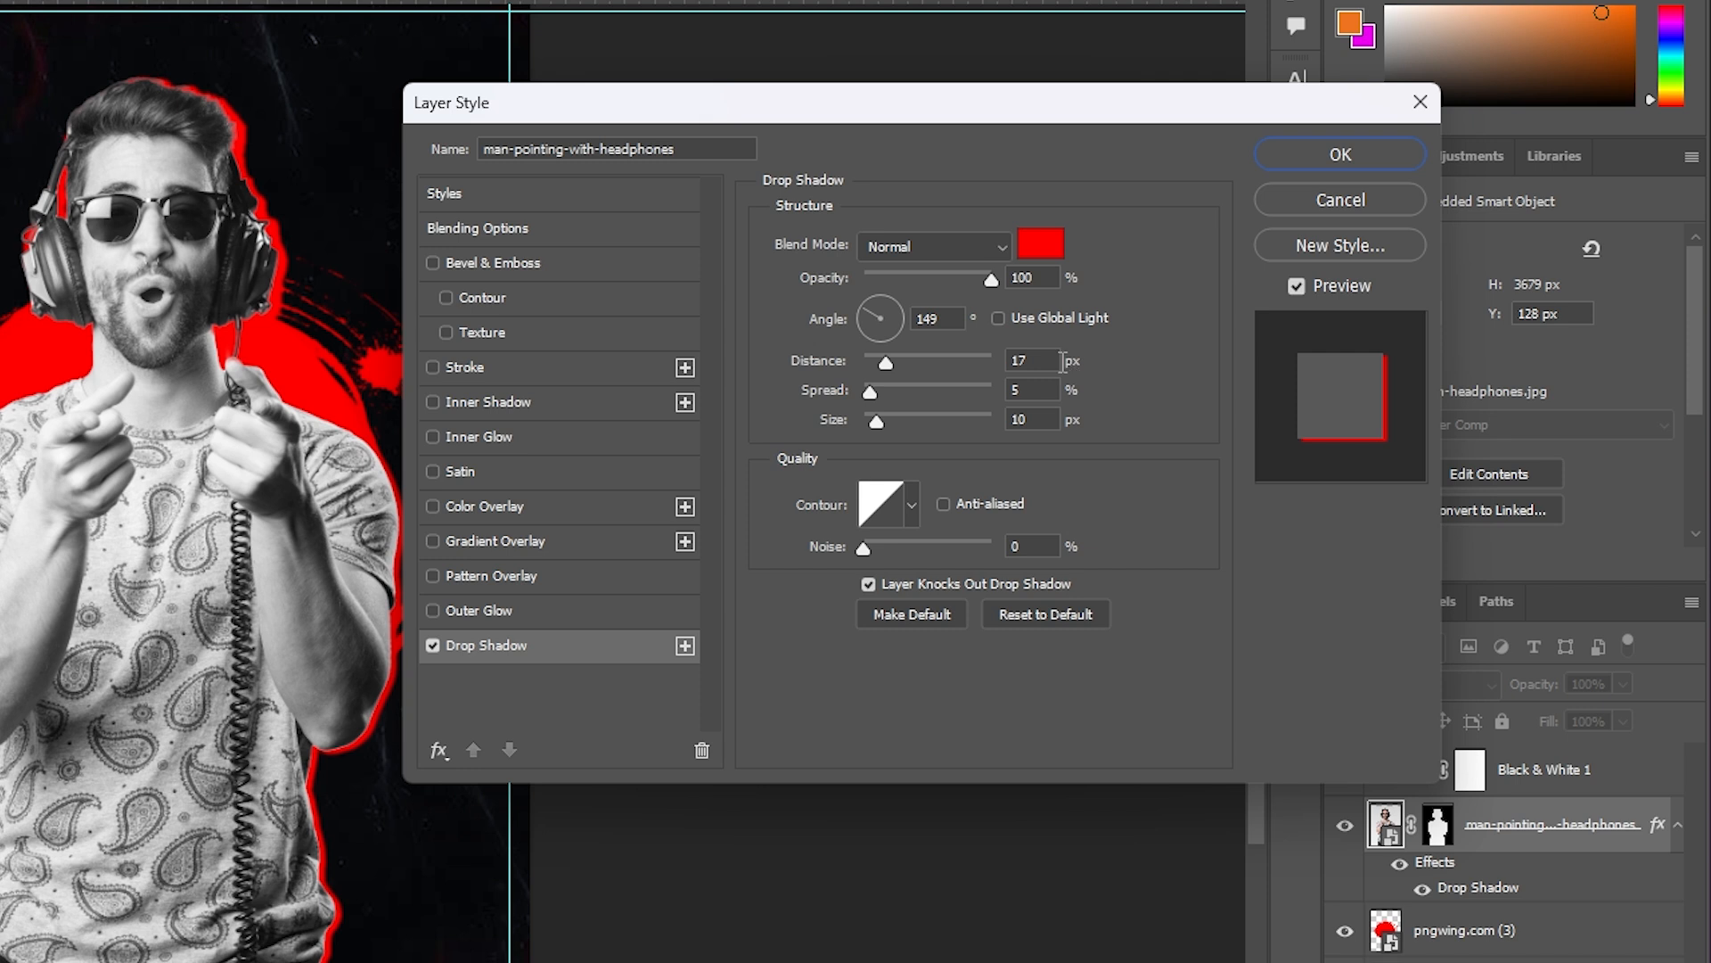
left_click(932, 319)
type("150")
left_click(1324, 157)
left_click(737, 485)
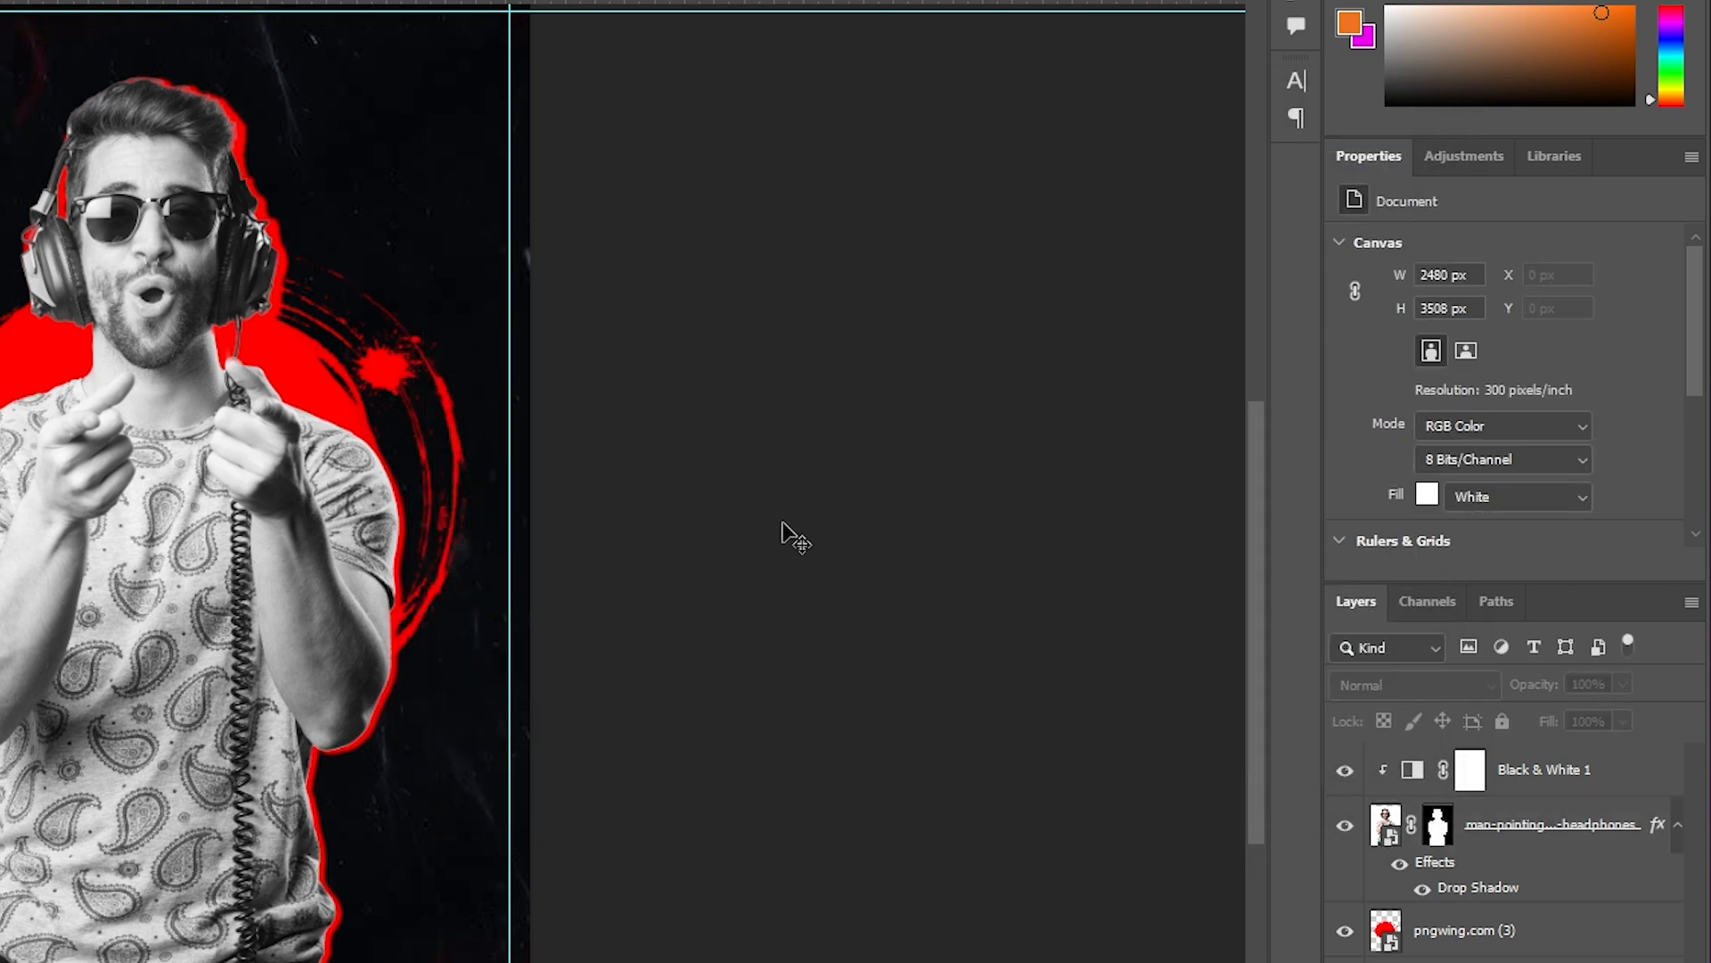
left_click(1574, 772)
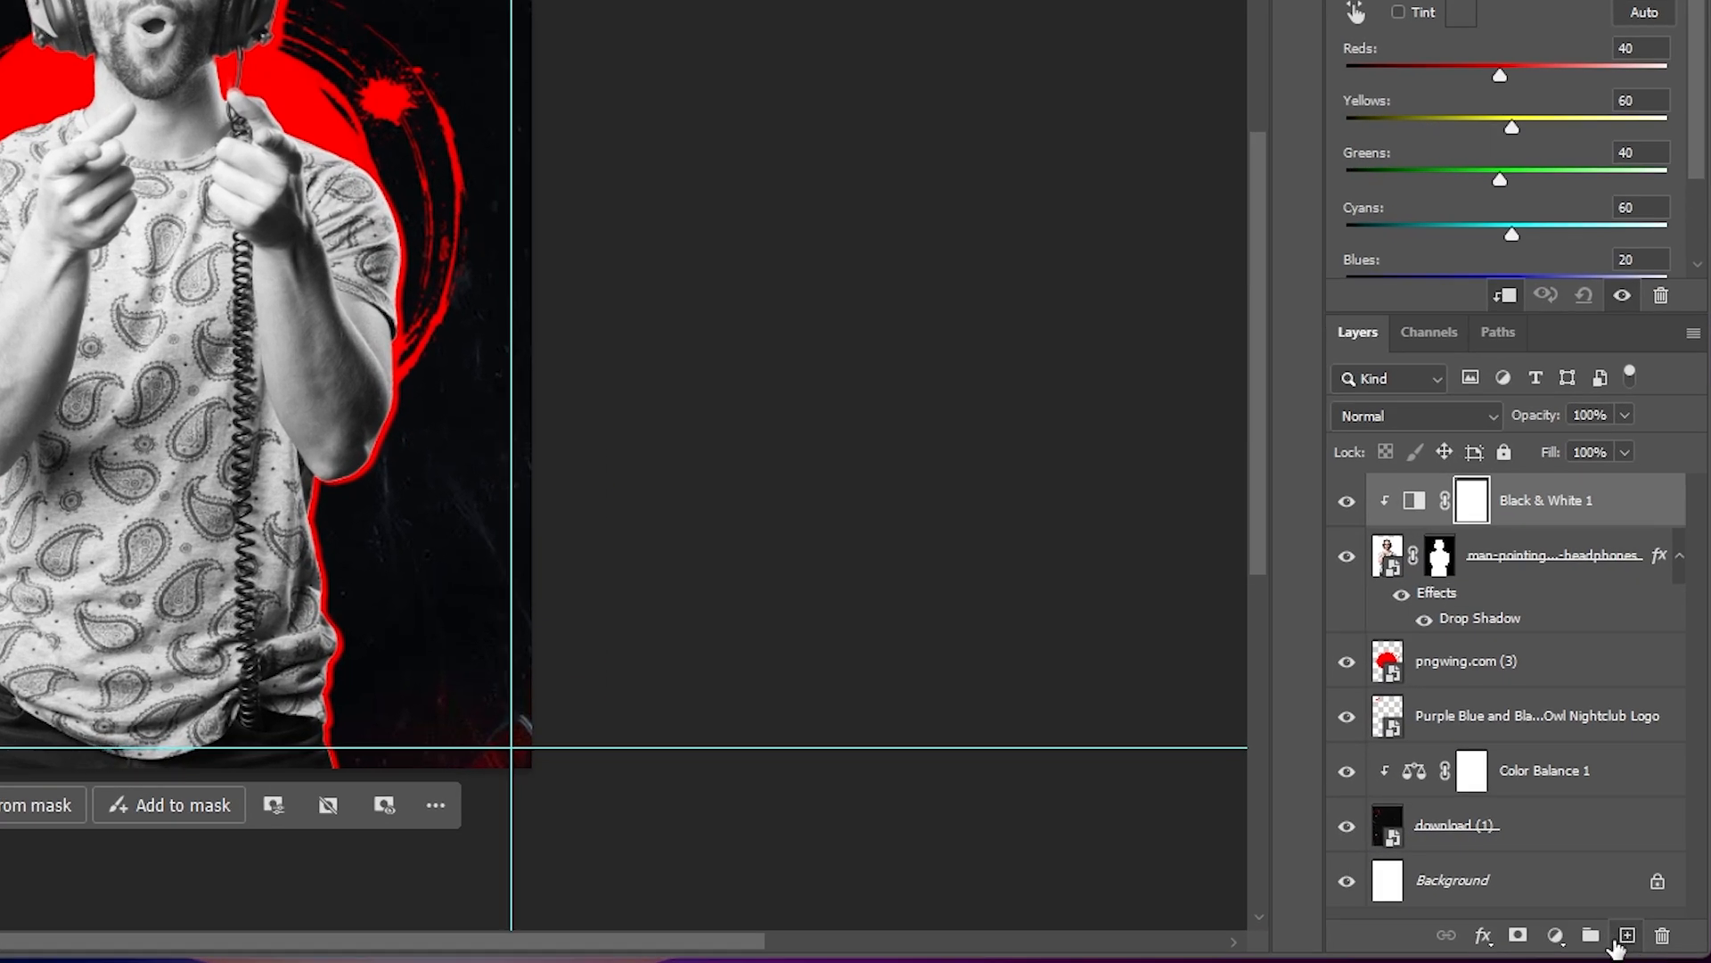
- Create a new layer and set up a Soft Round brush with black as the paint colour
left_click(1624, 936)
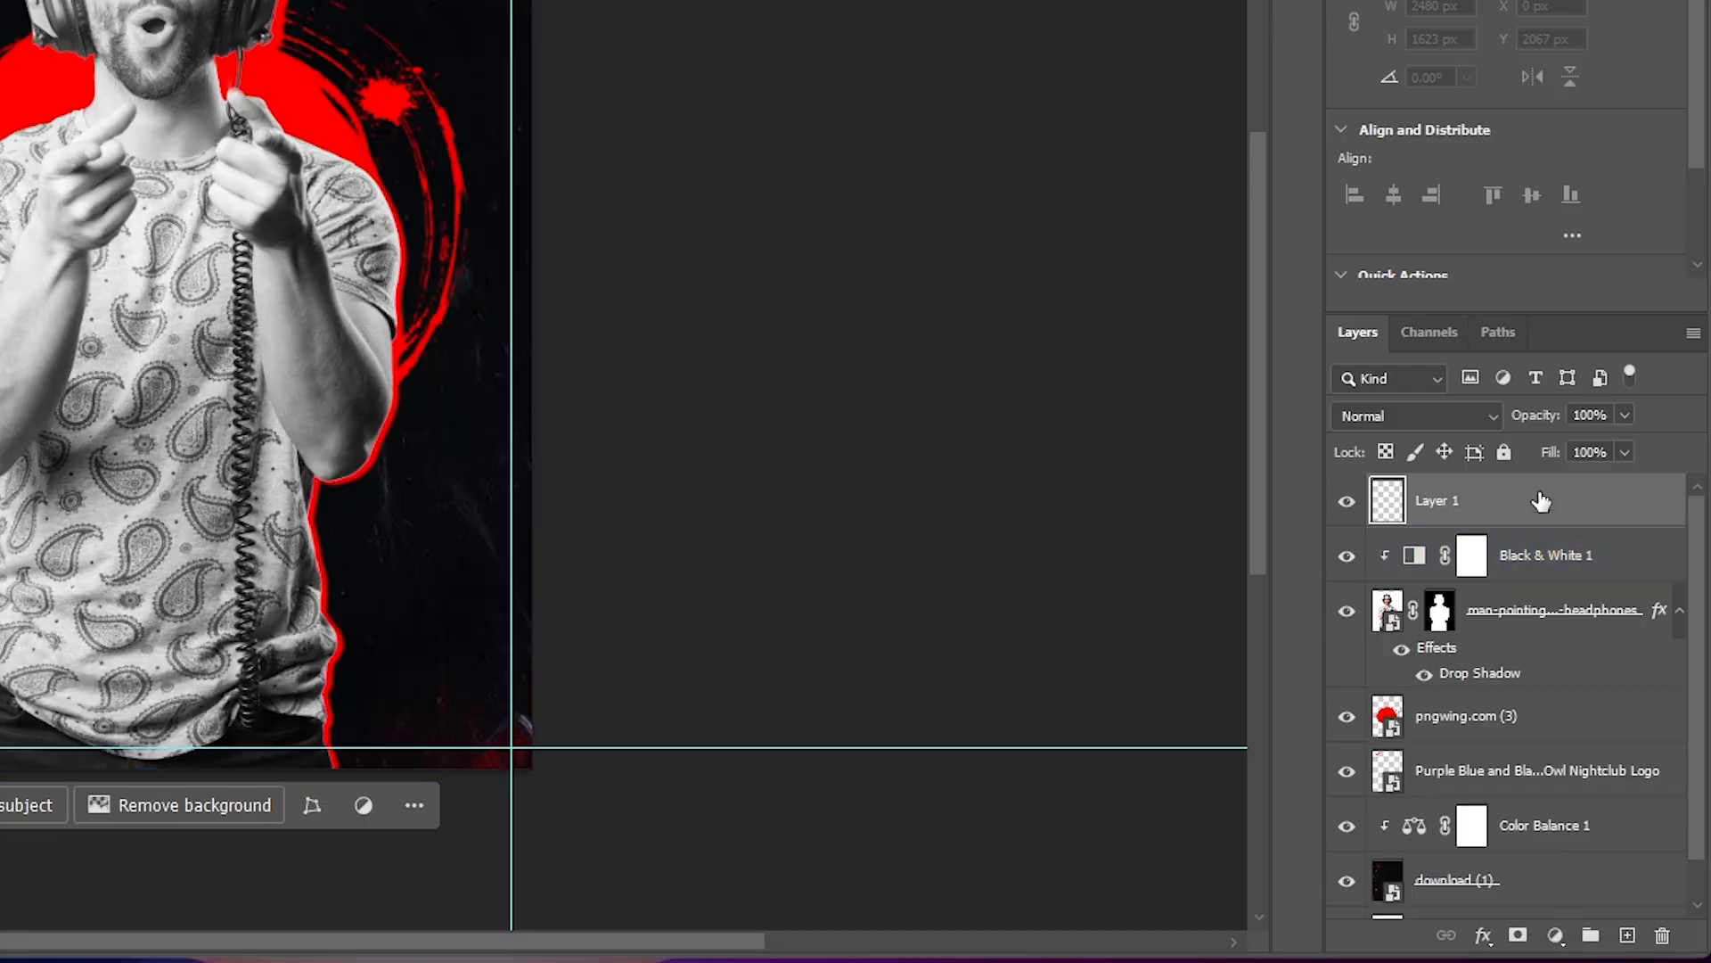
left_click_drag(77, 198, 302, 179)
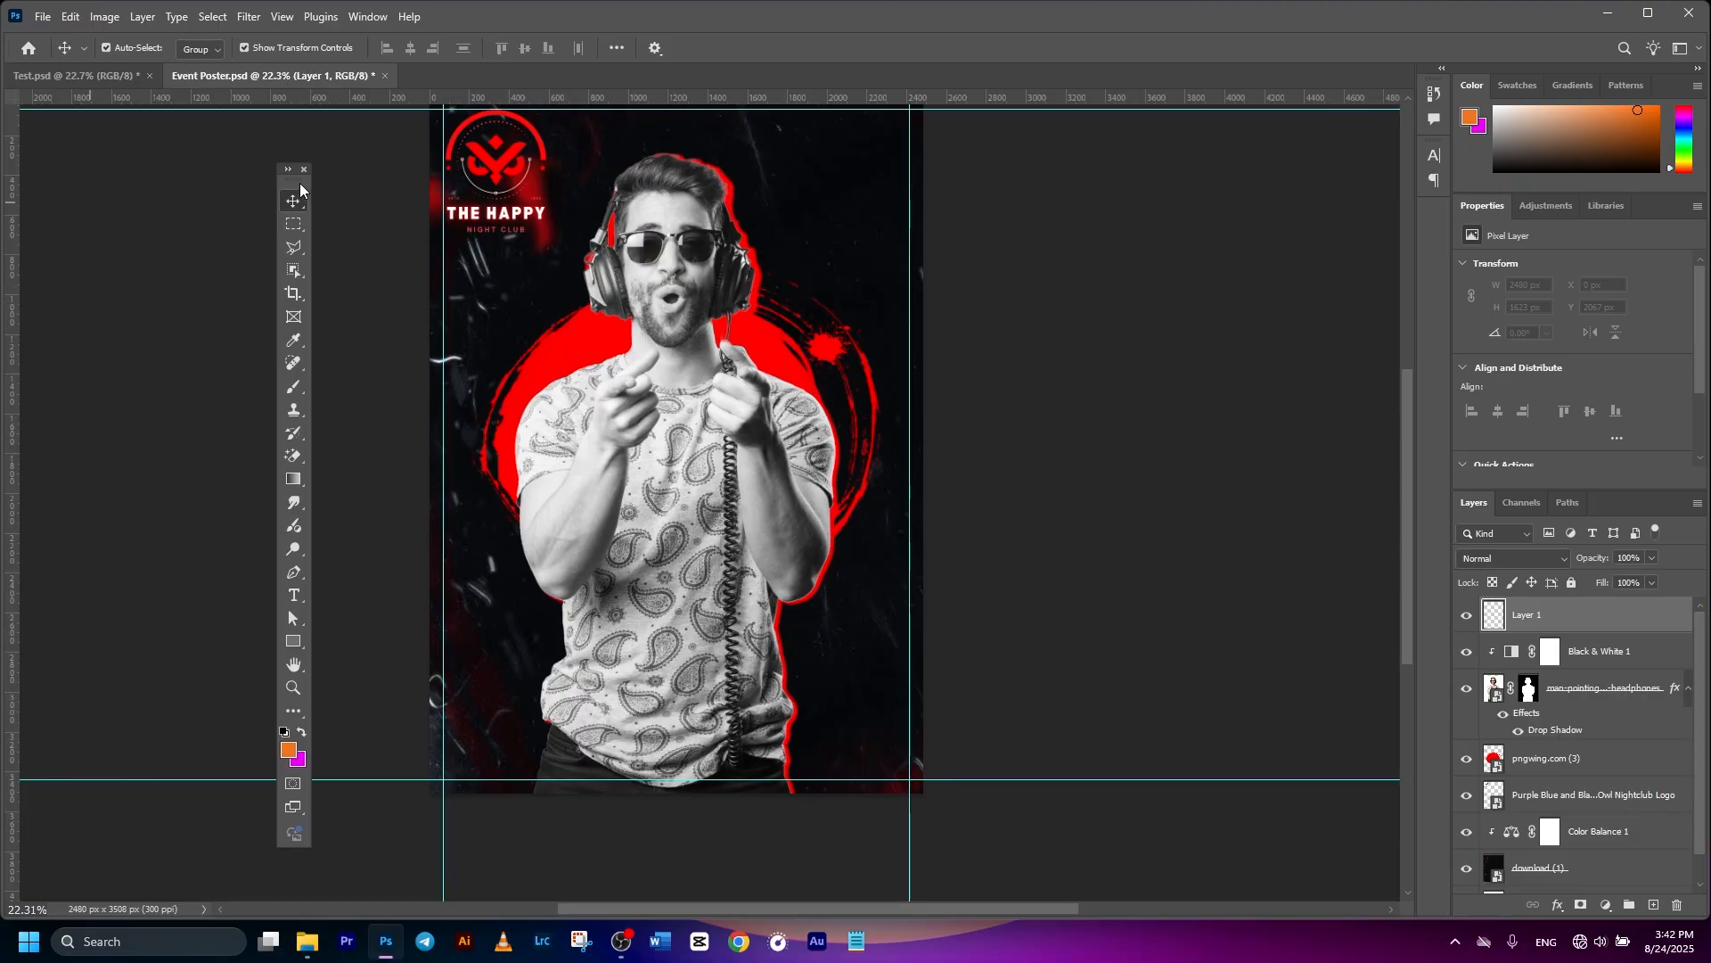
left_click(298, 384)
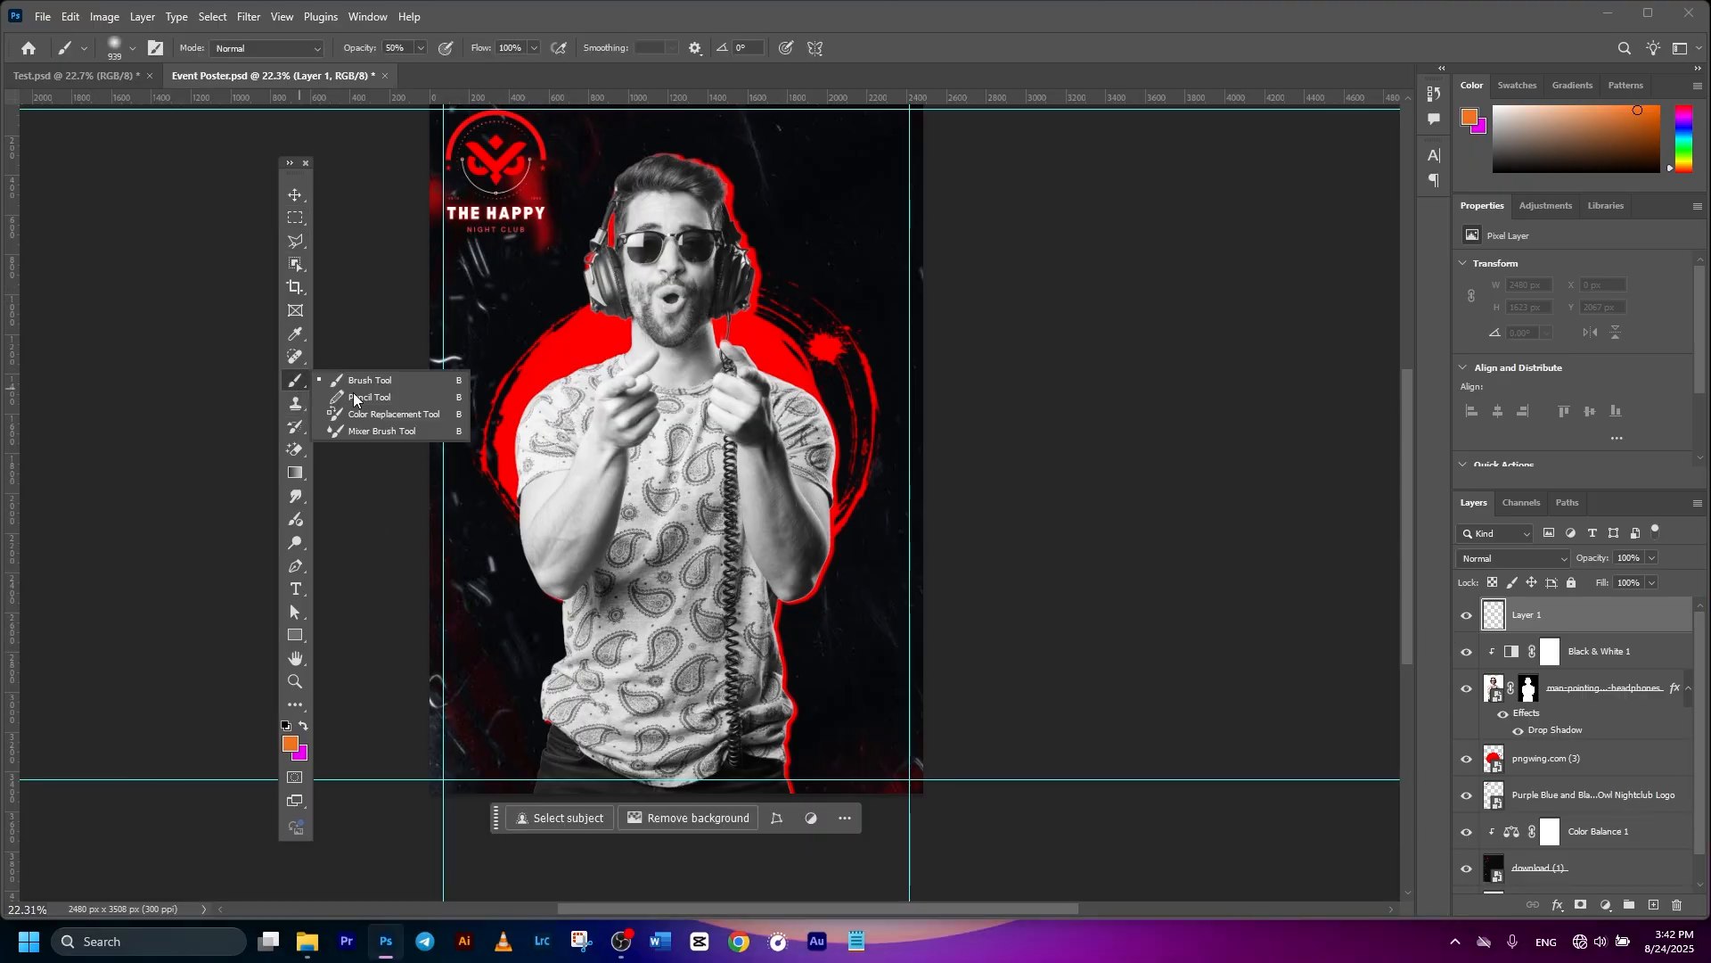
left_click(366, 385)
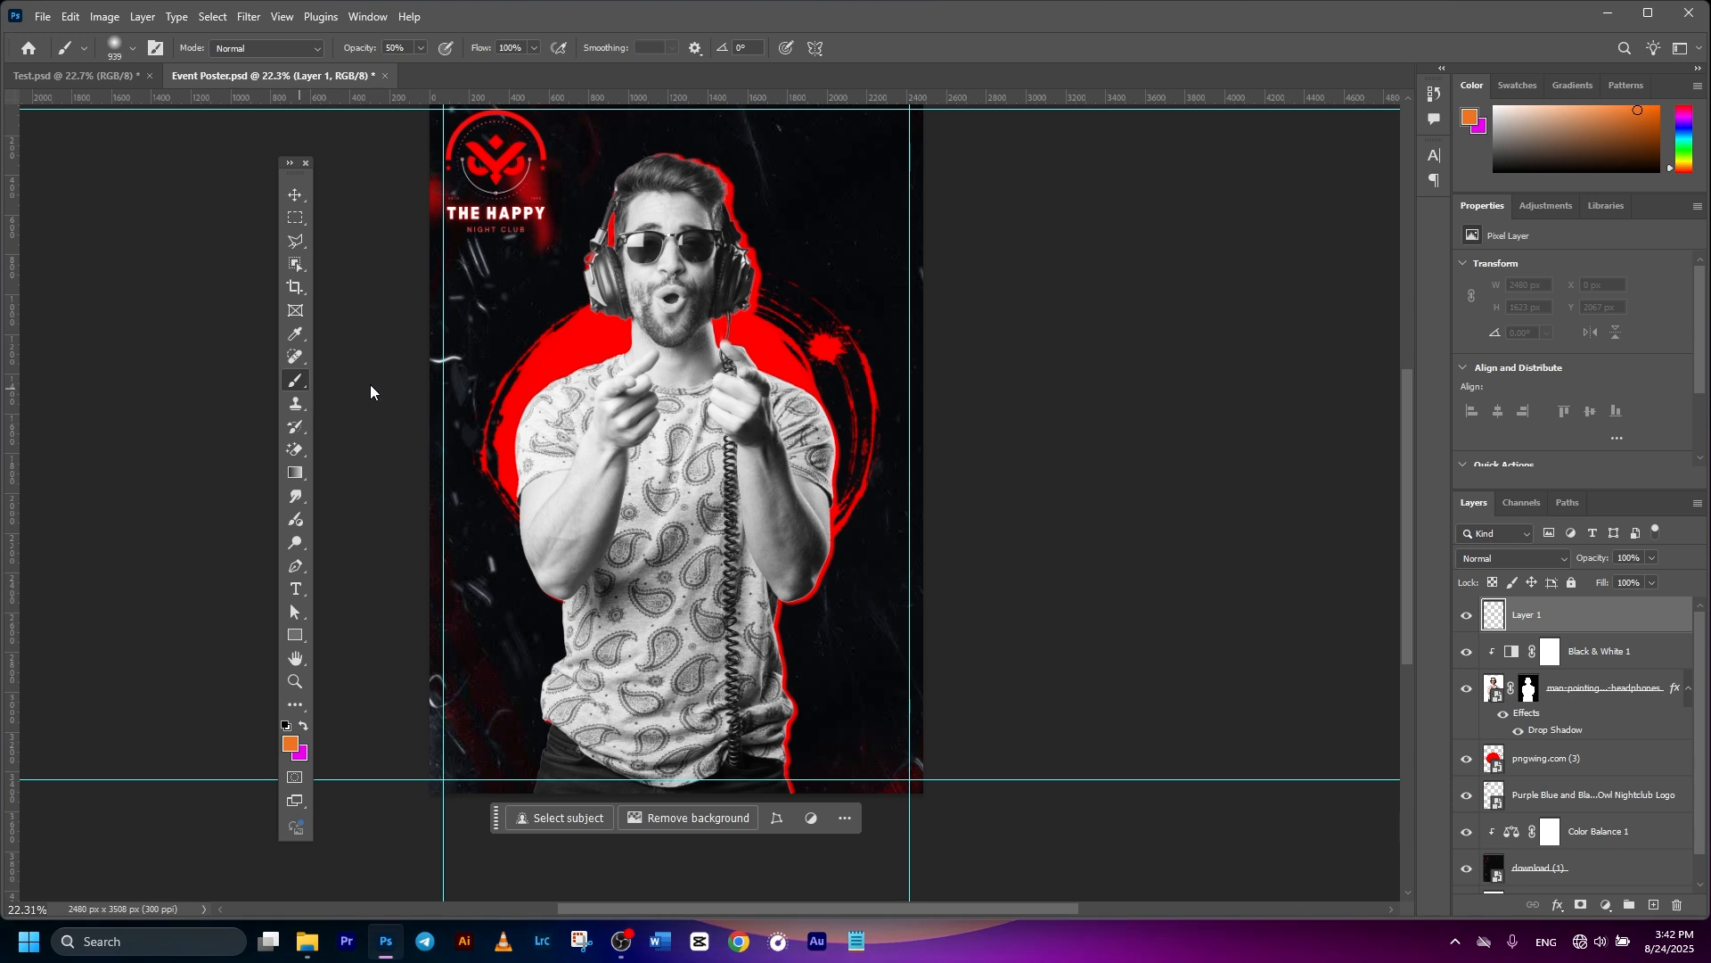
left_click(131, 50)
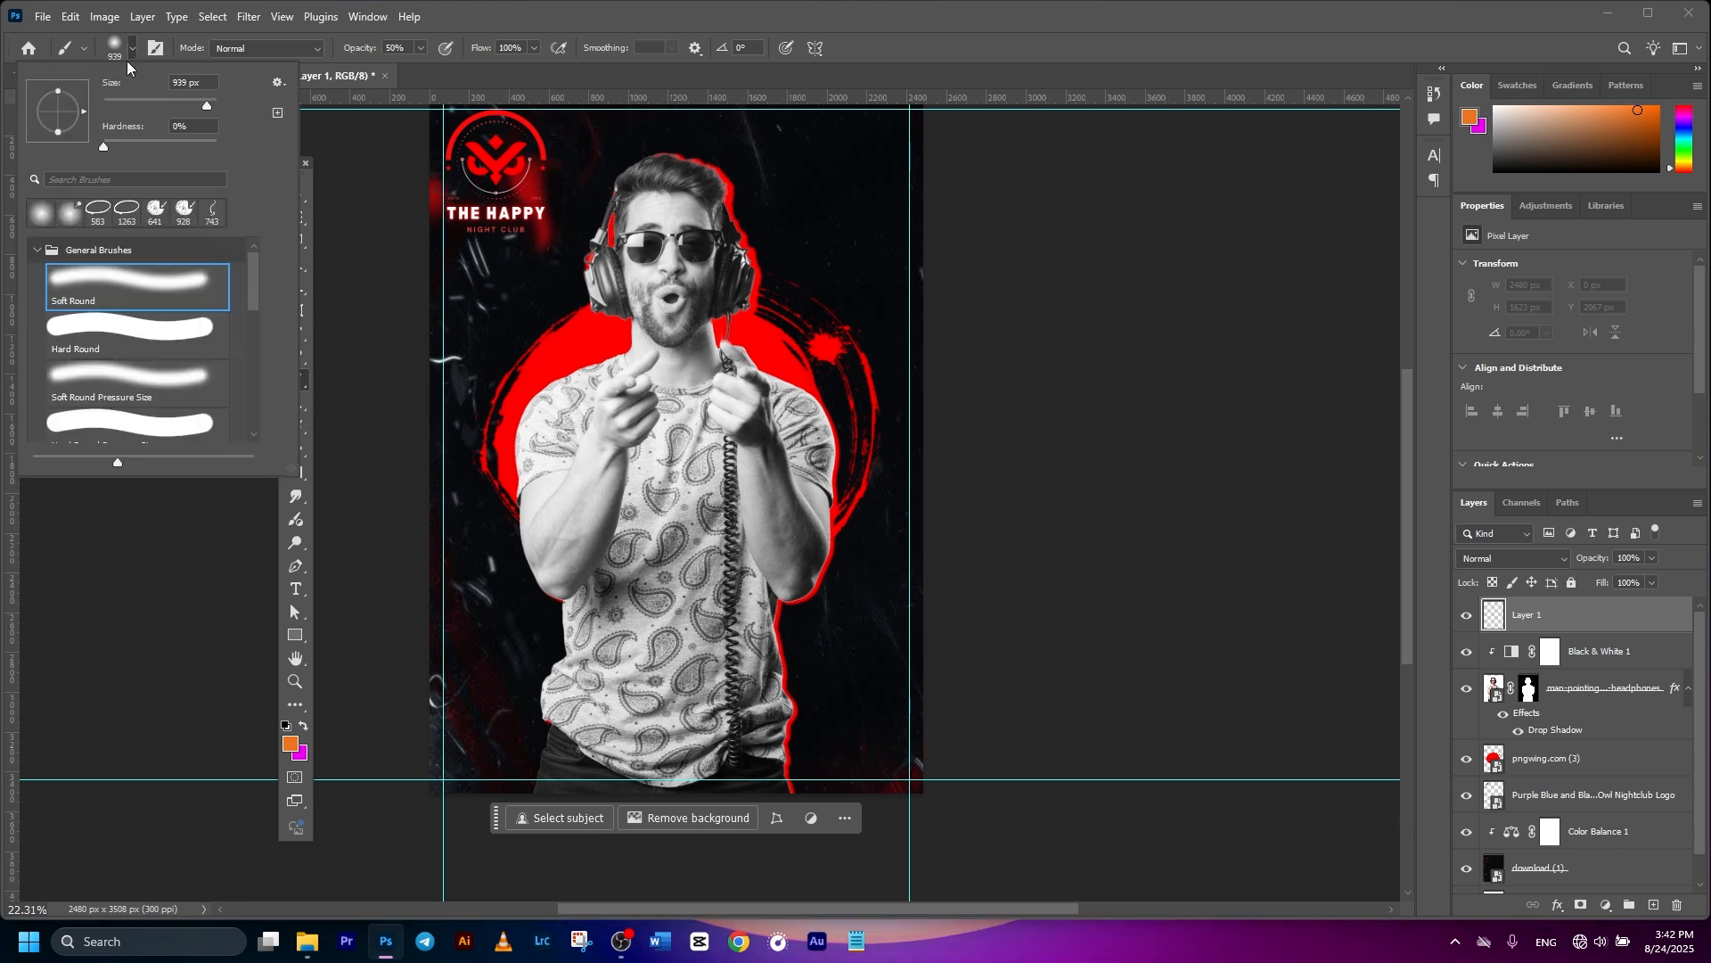
left_click(91, 285)
left_click(297, 743)
left_click(296, 742)
left_click_drag(1150, 722, 1012, 829)
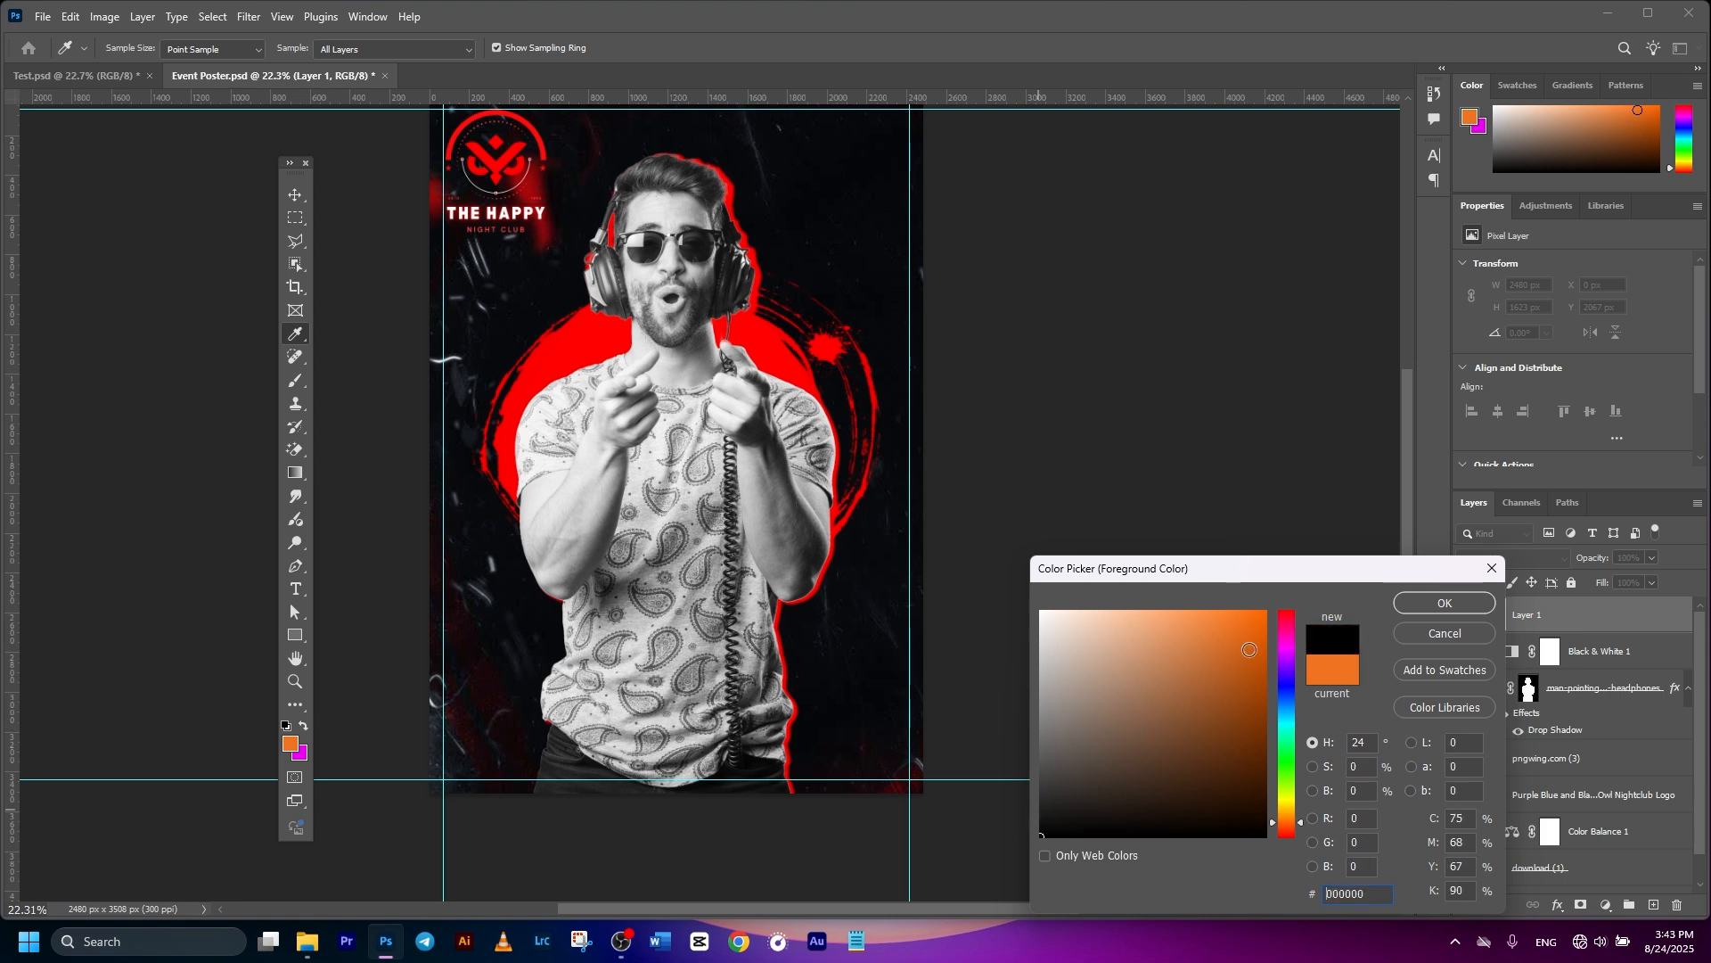
left_click(1424, 603)
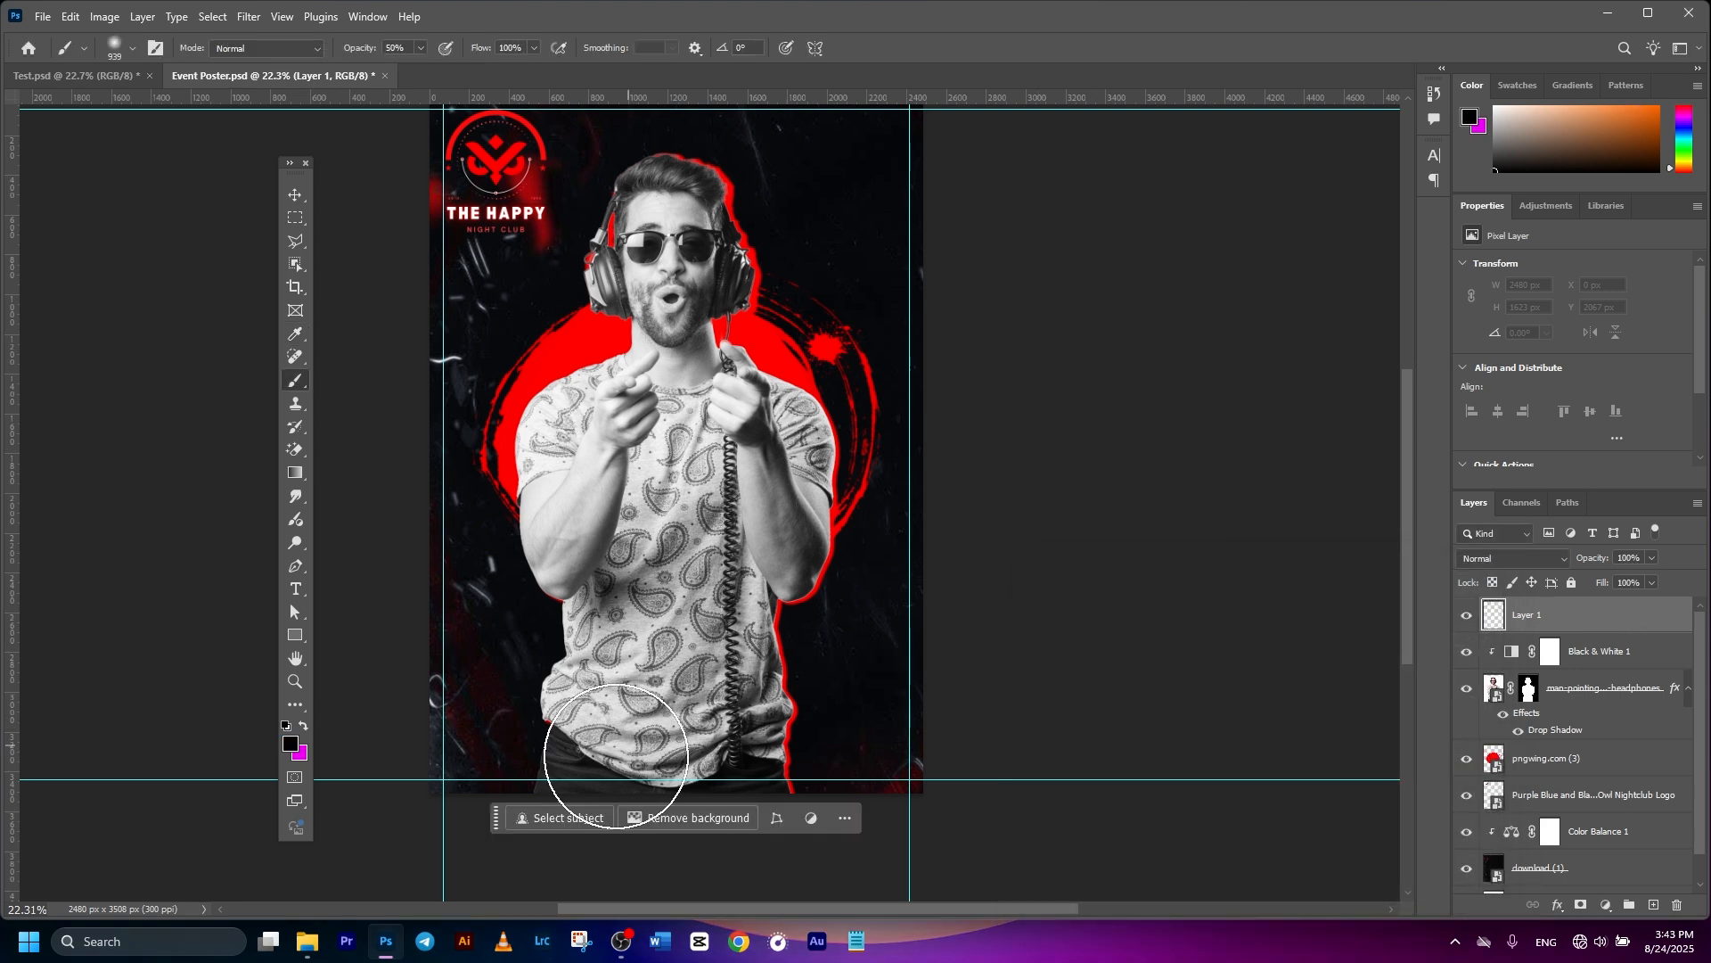
- Paint a soft black fade along the poster's bottom and set Layer 1 opacity to 88%
mouse_move(428, 737)
left_mouse_down()
mouse_move(875, 753)
mouse_move(490, 785)
mouse_move(424, 776)
mouse_move(966, 765)
mouse_move(448, 765)
mouse_move(947, 752)
mouse_move(872, 734)
mouse_move(469, 742)
mouse_move(862, 713)
mouse_move(540, 730)
mouse_move(338, 837)
mouse_move(423, 881)
mouse_move(640, 846)
mouse_move(732, 701)
mouse_move(577, 693)
mouse_move(424, 759)
left_mouse_up()
scroll(874, 752, "down", 2)
scroll(692, 603, "up", 2)
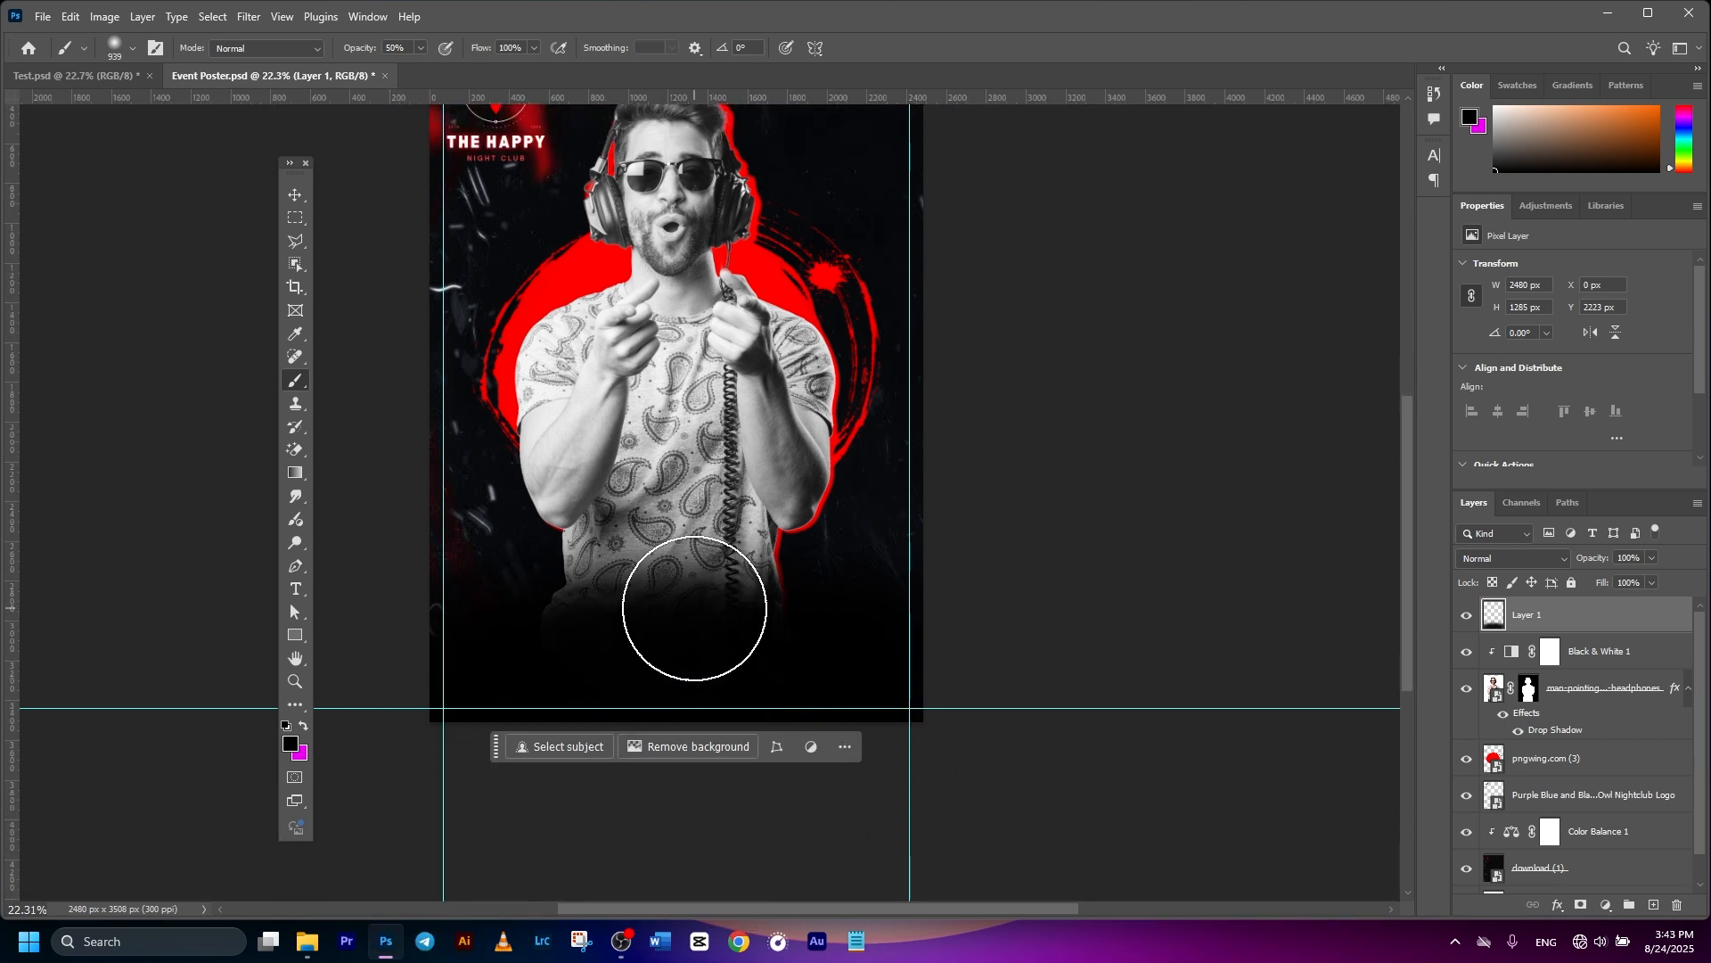
scroll(375, 256, "down", 1)
key("v")
scroll(374, 256, "up", 1)
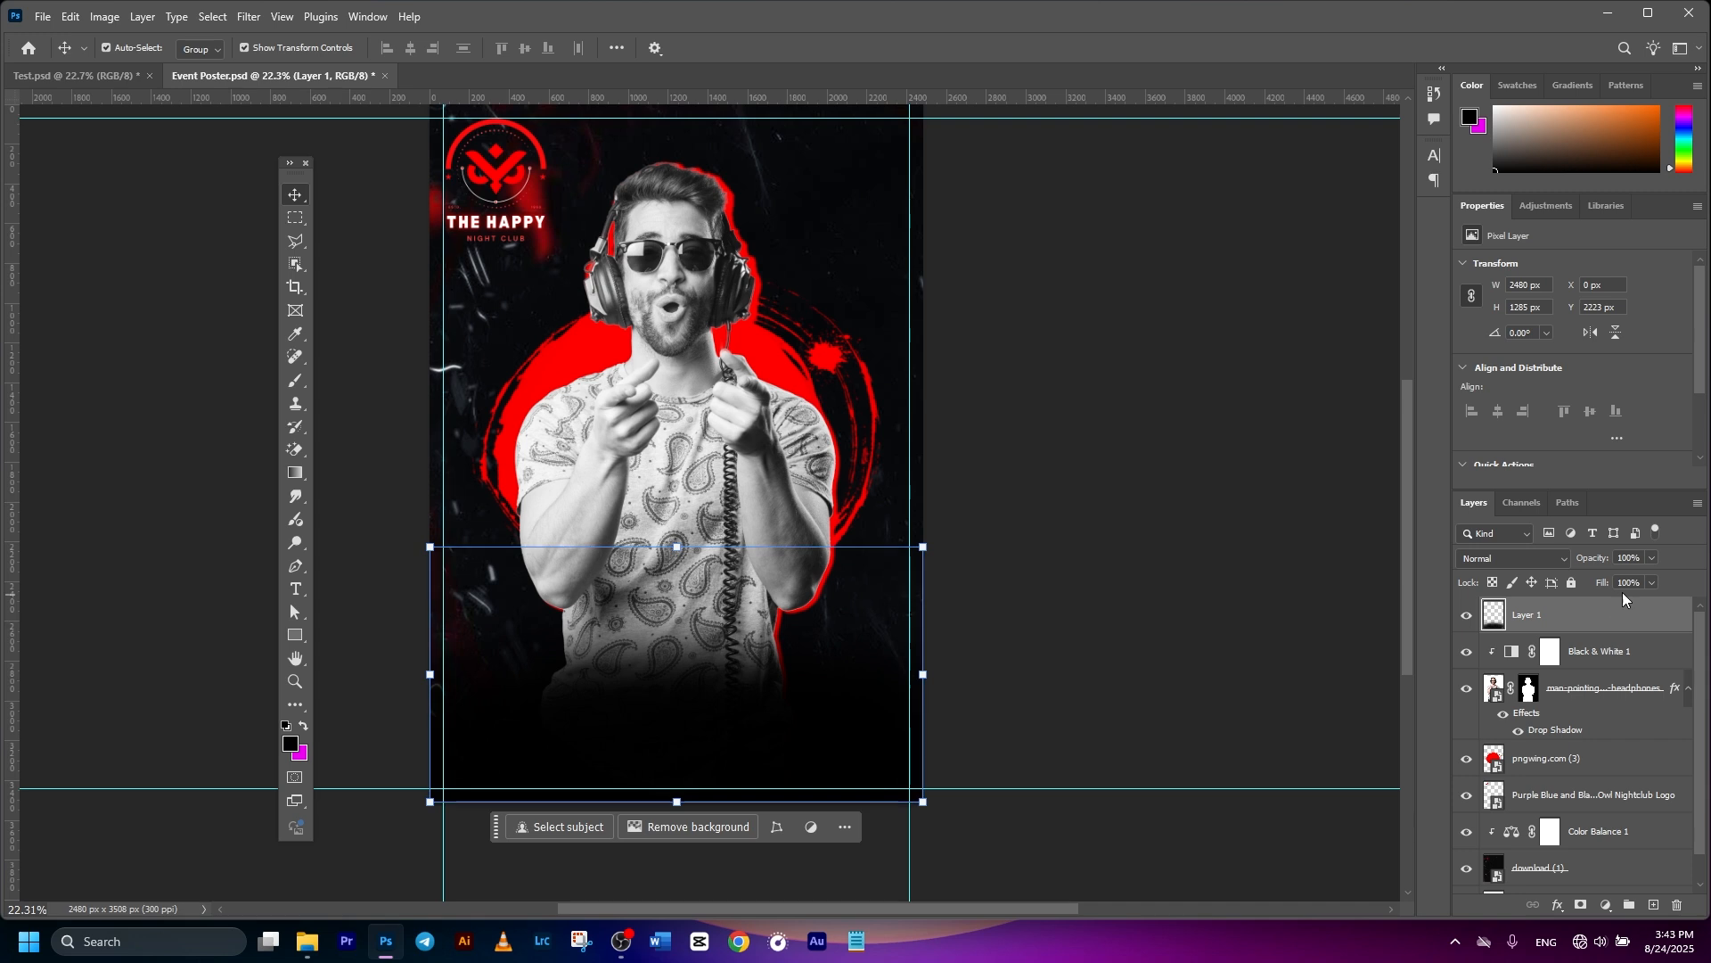
left_click(1653, 559)
left_click_drag(1637, 579, 1628, 581)
scroll(1052, 555, "up", 1)
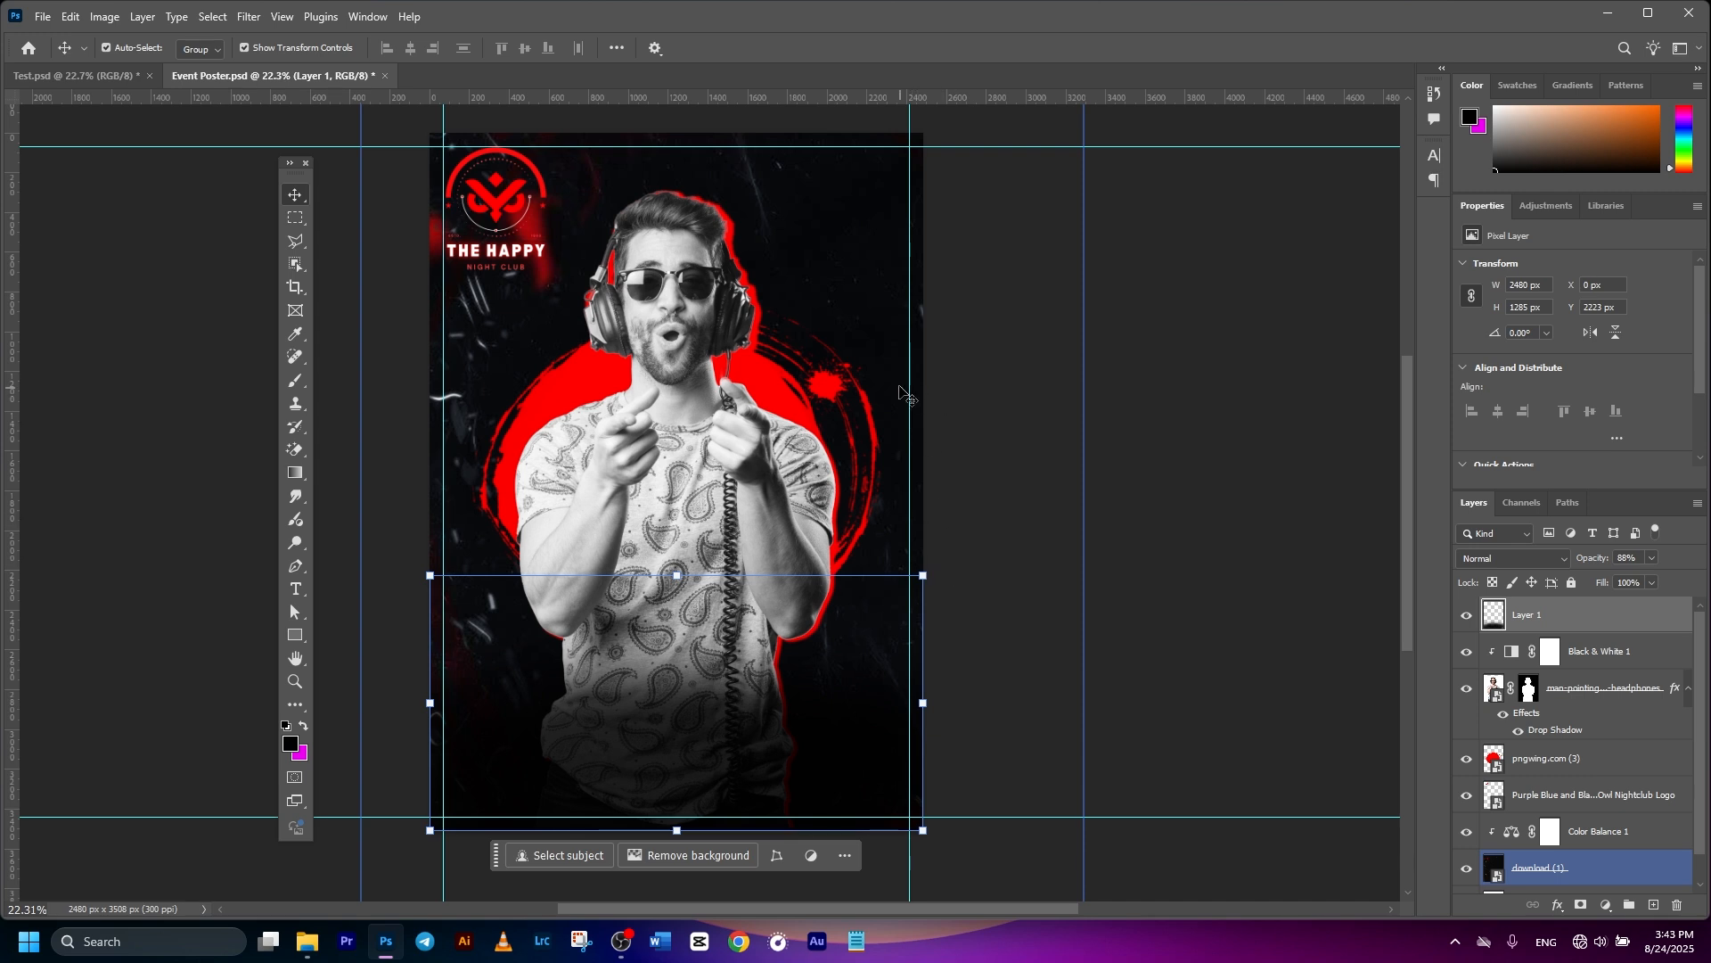
left_click(1246, 490)
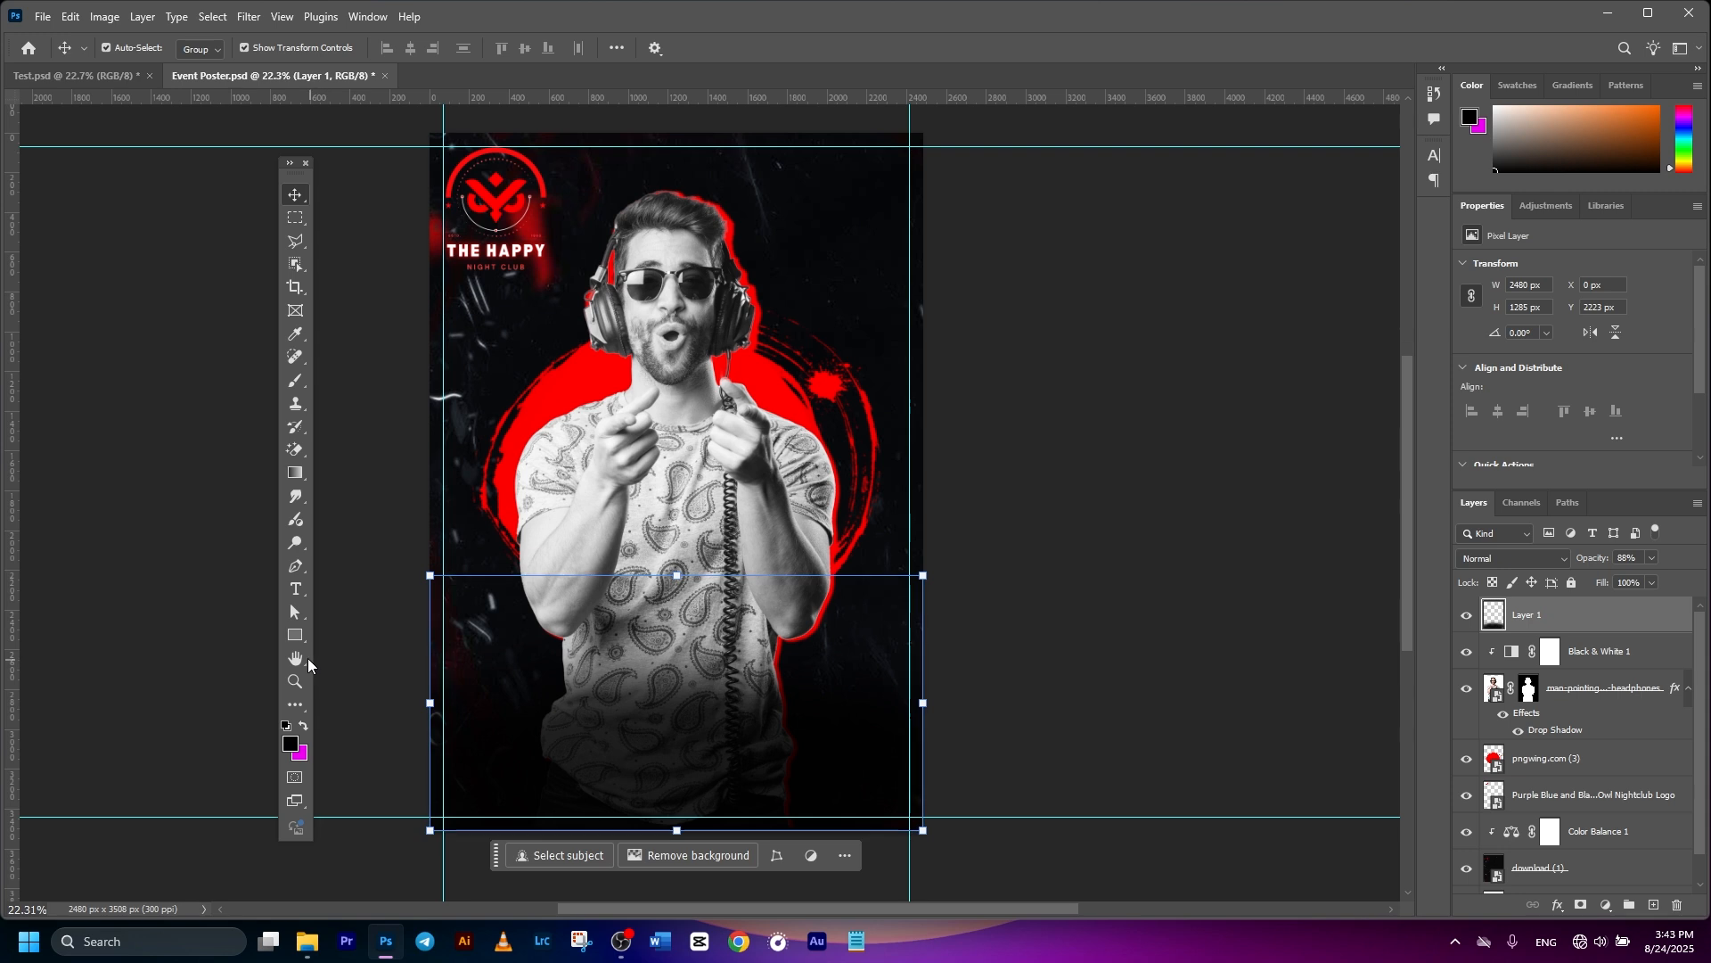
left_click(293, 639)
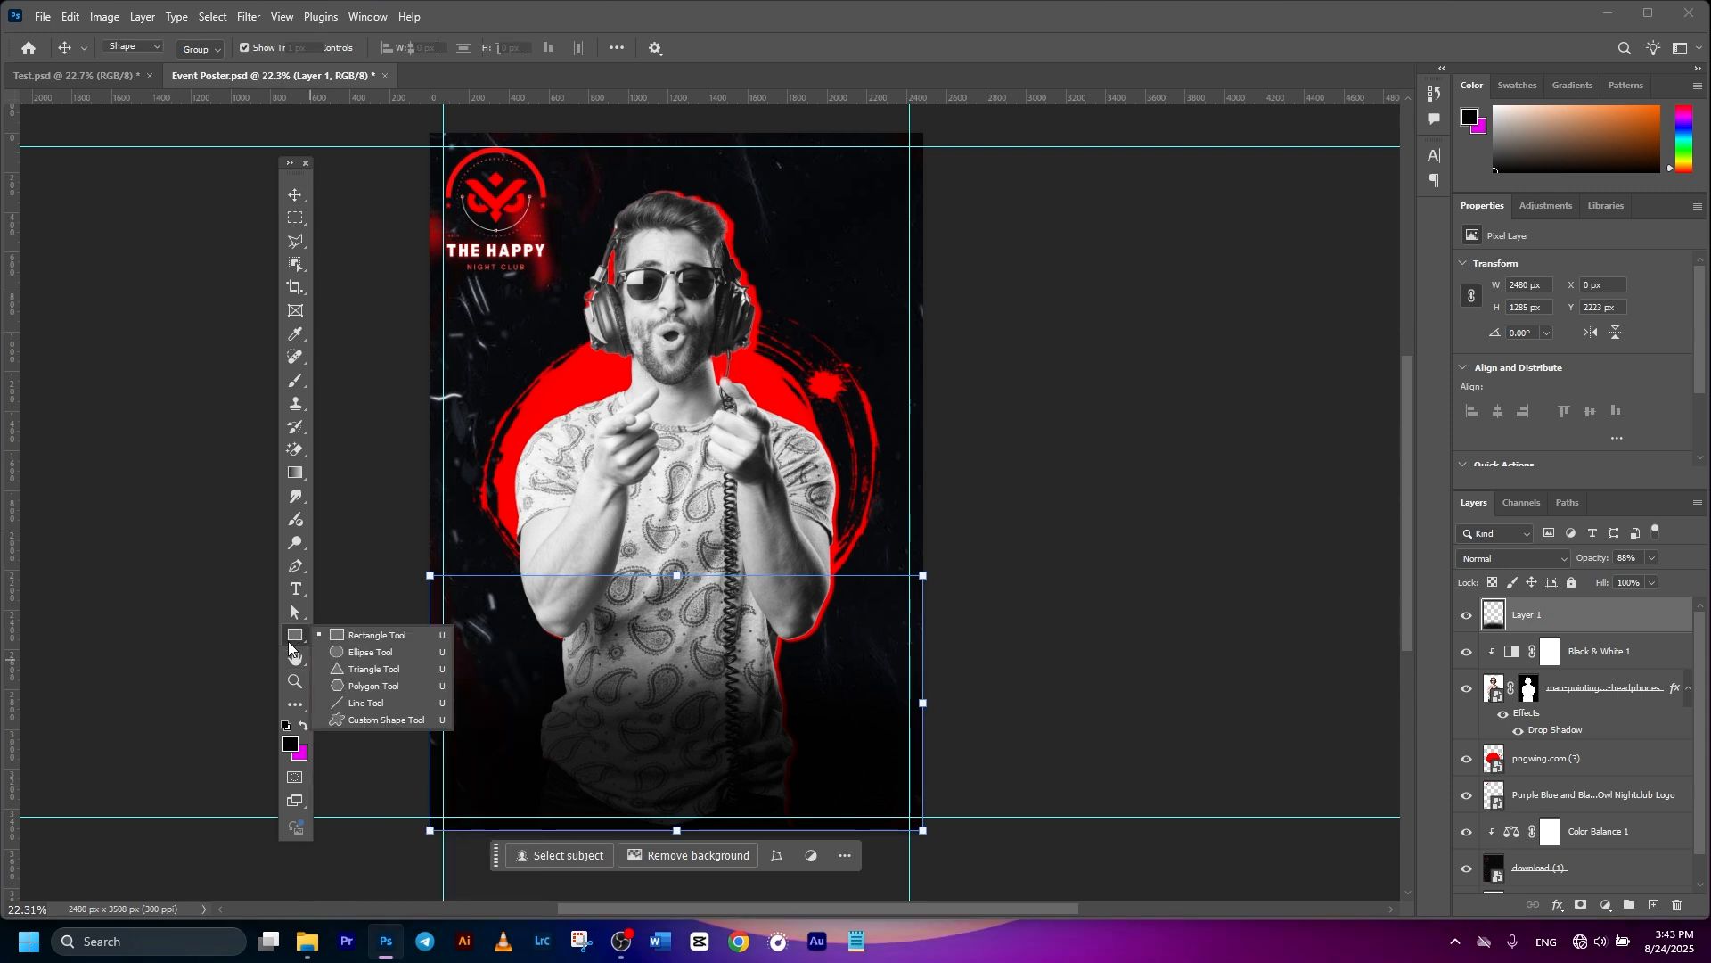
left_click(203, 49)
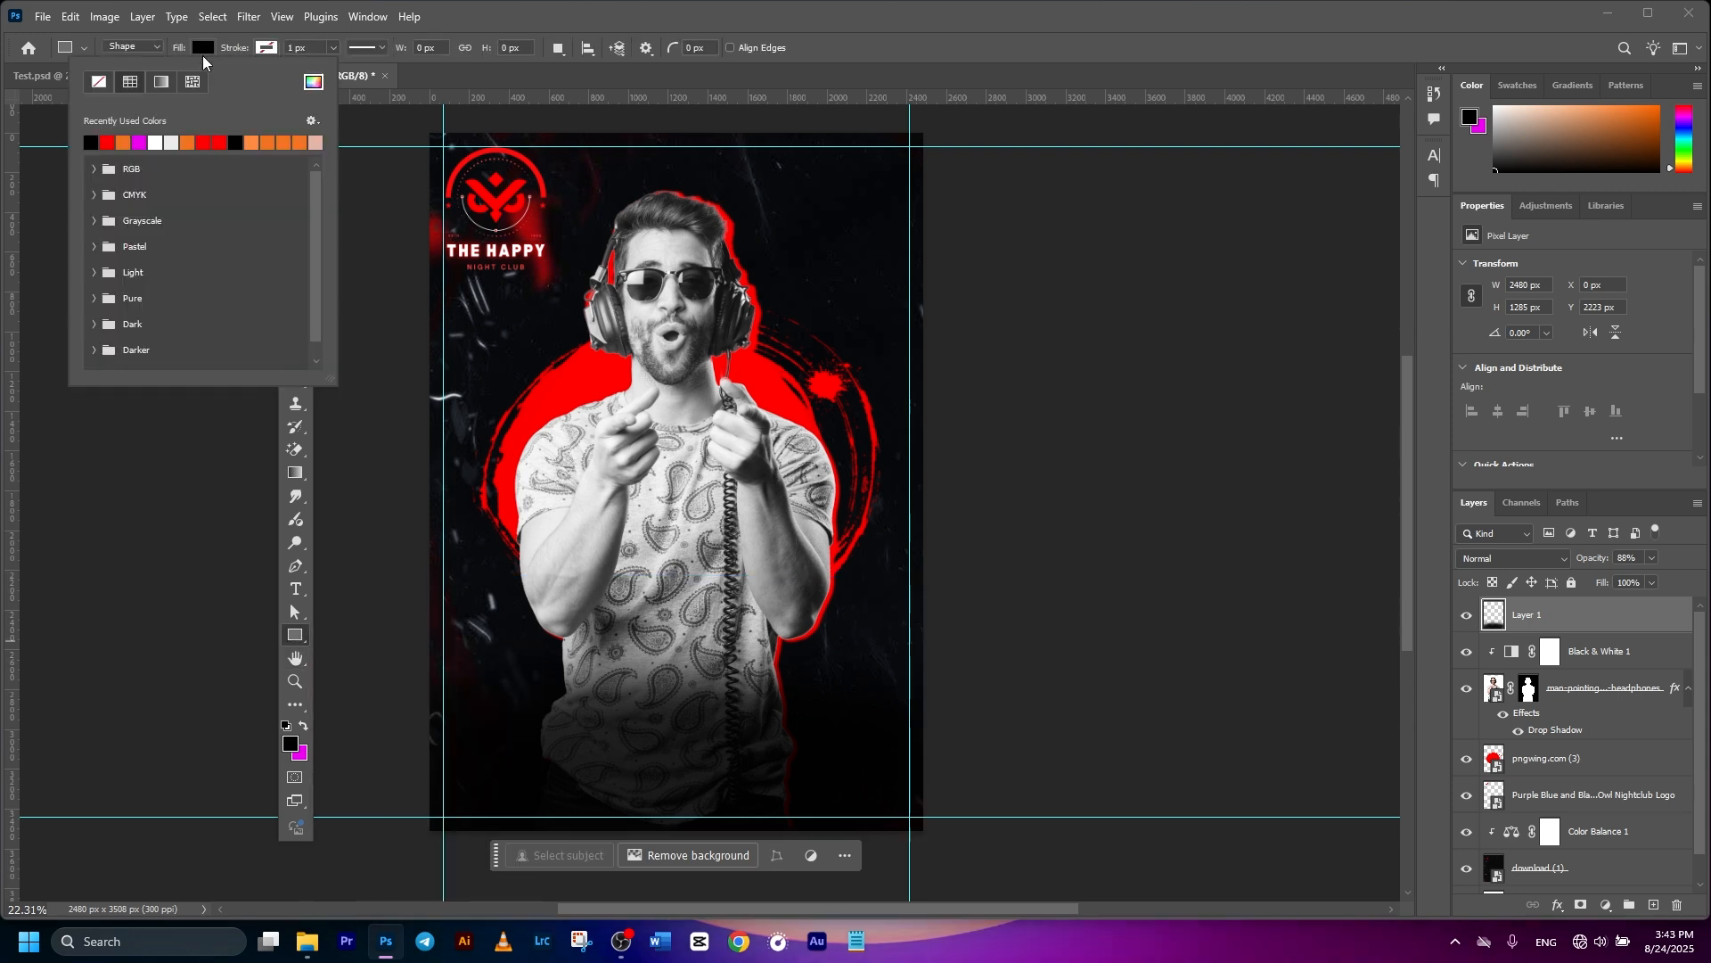
- Draw a thin red-filled rectangle on the poster and shift it right and down
left_click(107, 143)
left_click(266, 49)
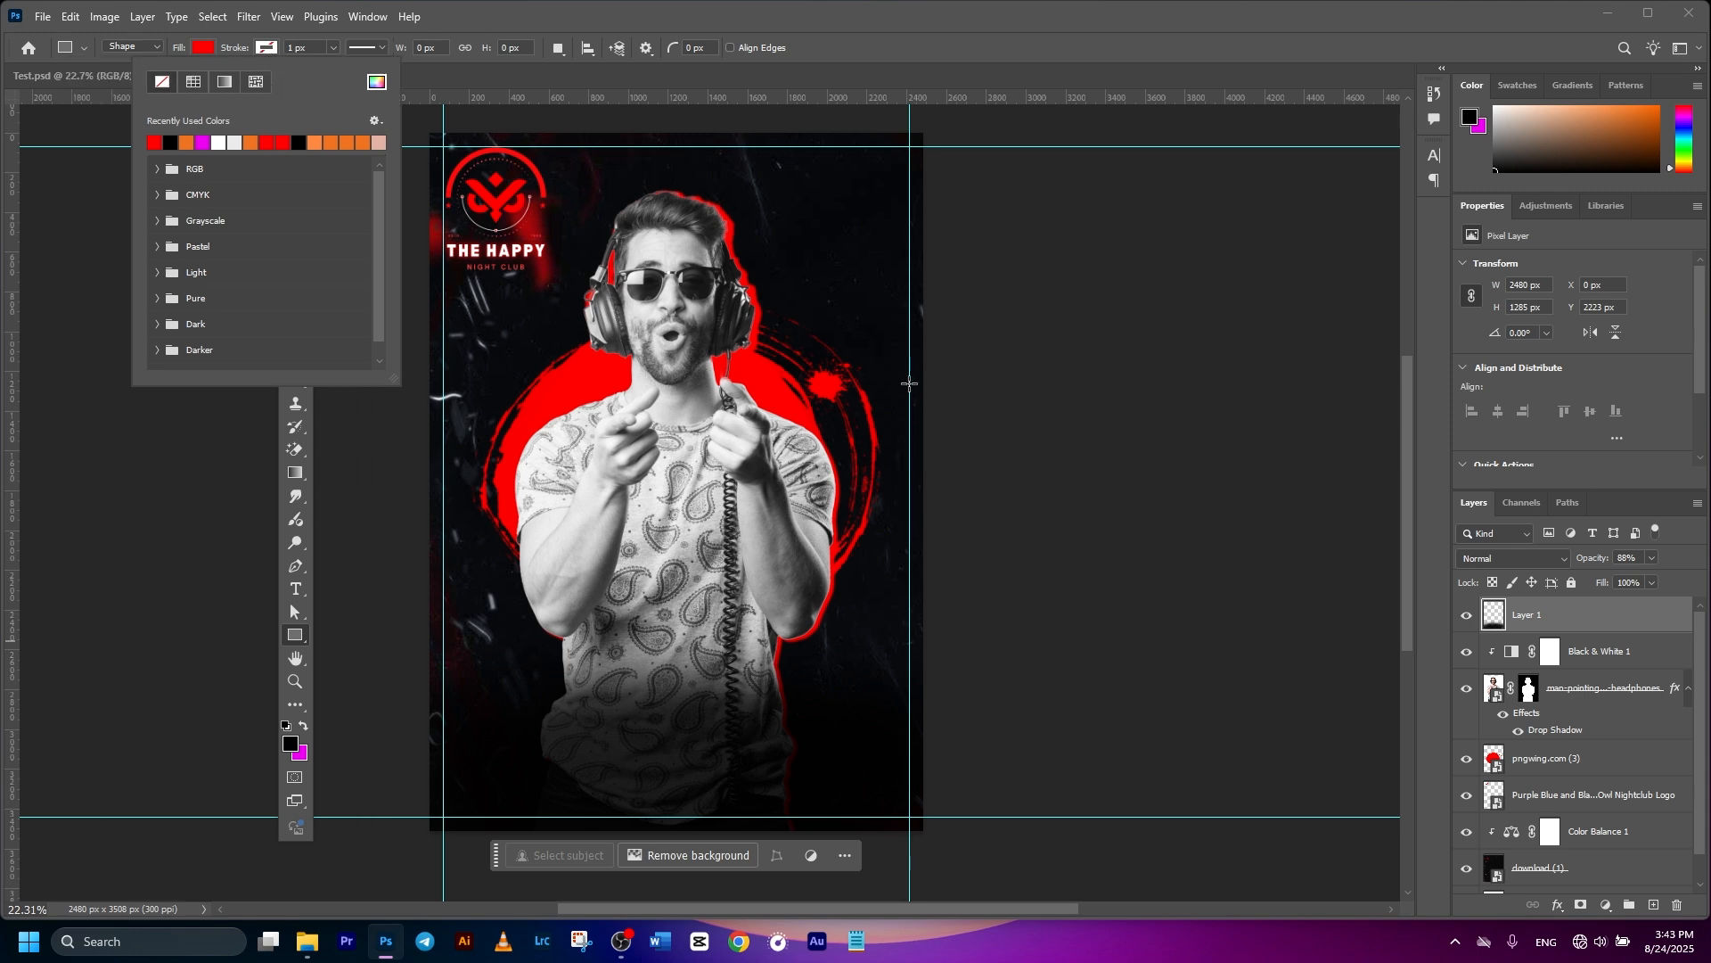
mouse_move(892, 369)
left_mouse_down()
mouse_move(970, 620)
mouse_move(974, 595)
left_mouse_up()
left_click(295, 195)
left_click(1168, 408)
left_click_drag(919, 472, 940, 479)
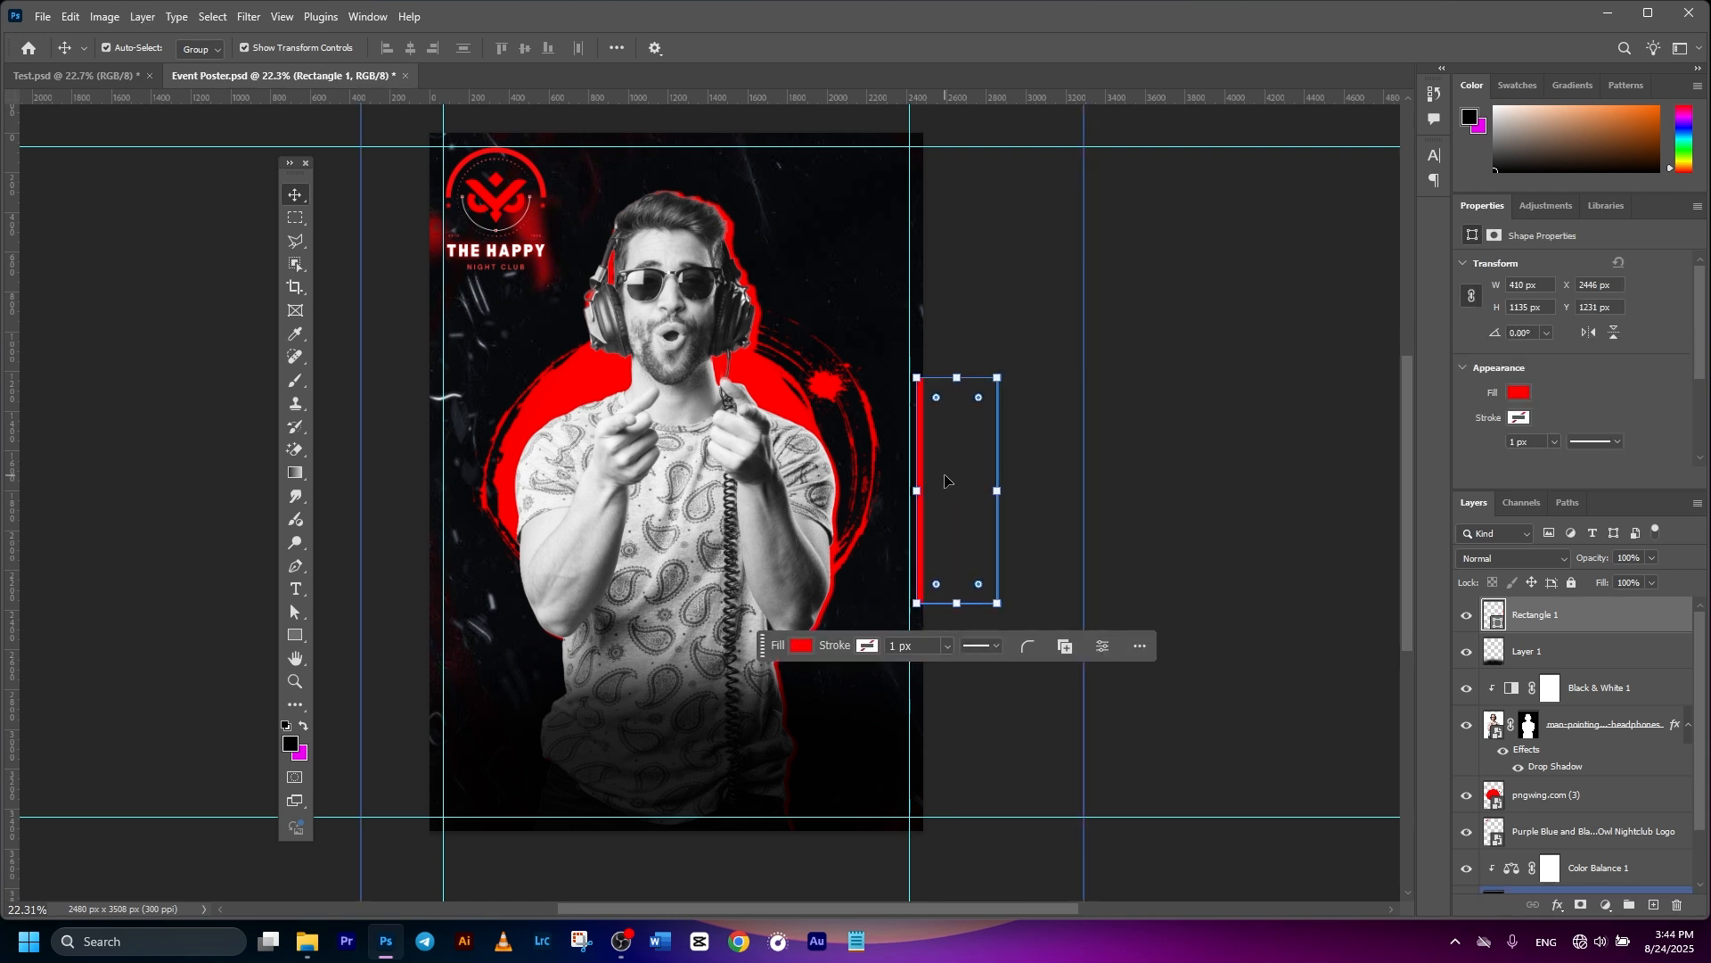
left_click(1185, 540)
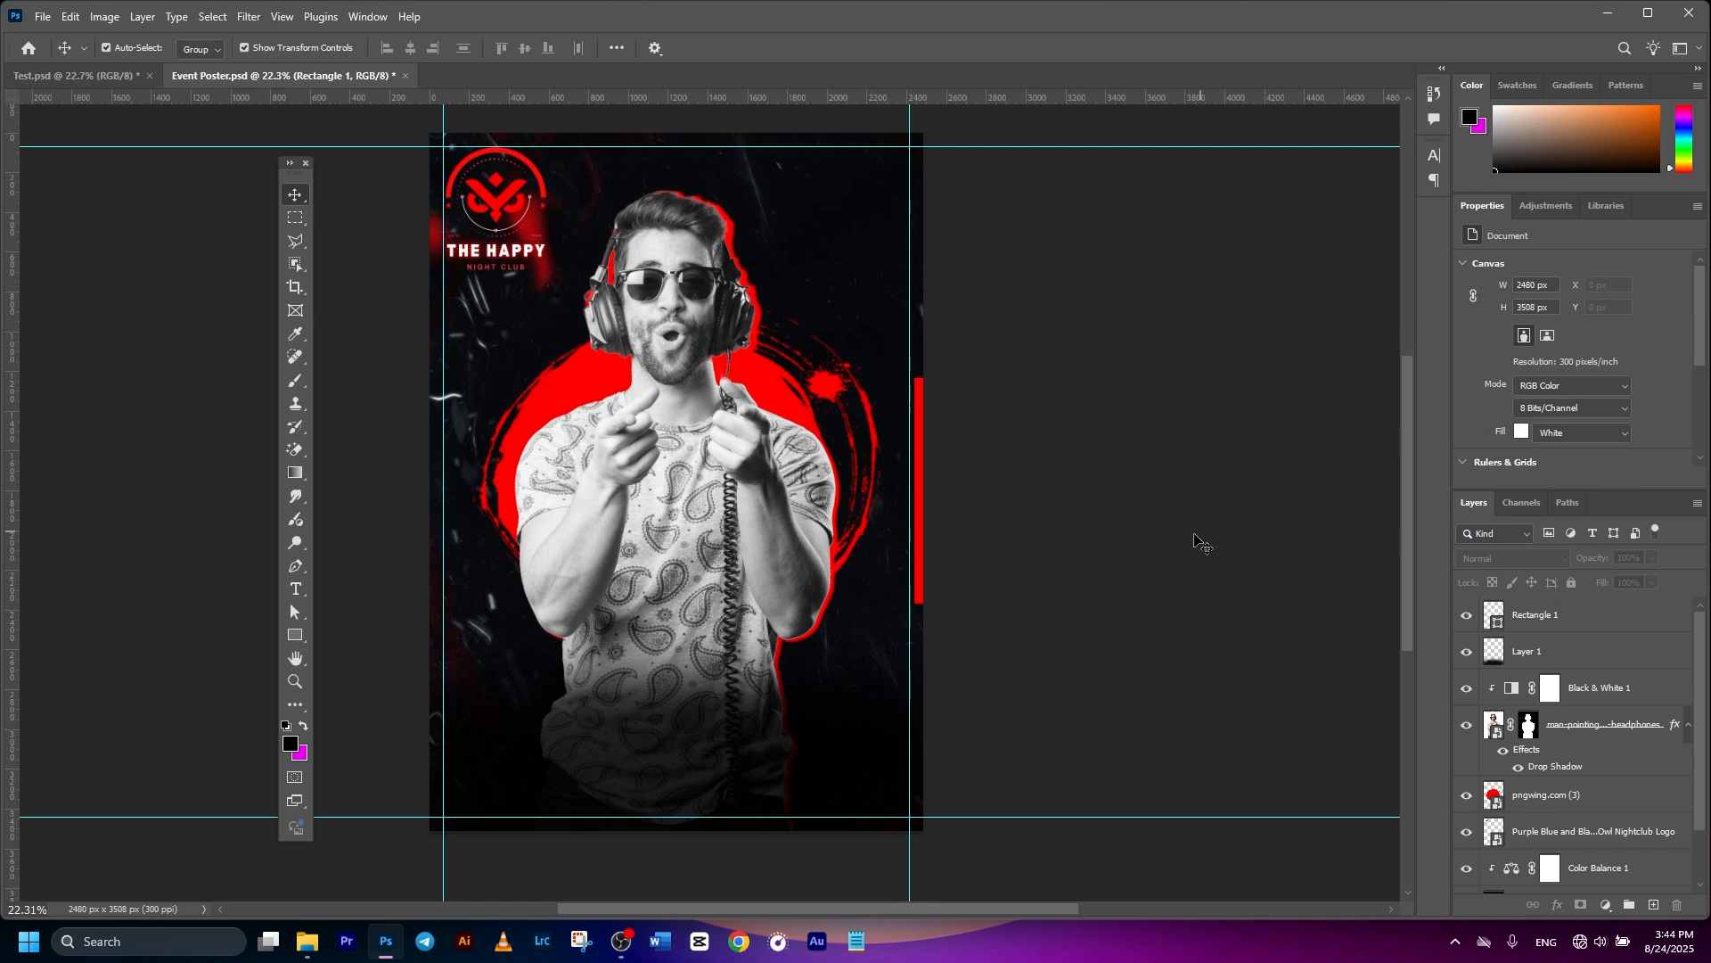
- Duplicate Rectangle 1, move the copy to the poster's left edge, and save
left_click(1558, 637)
left_click(1553, 622)
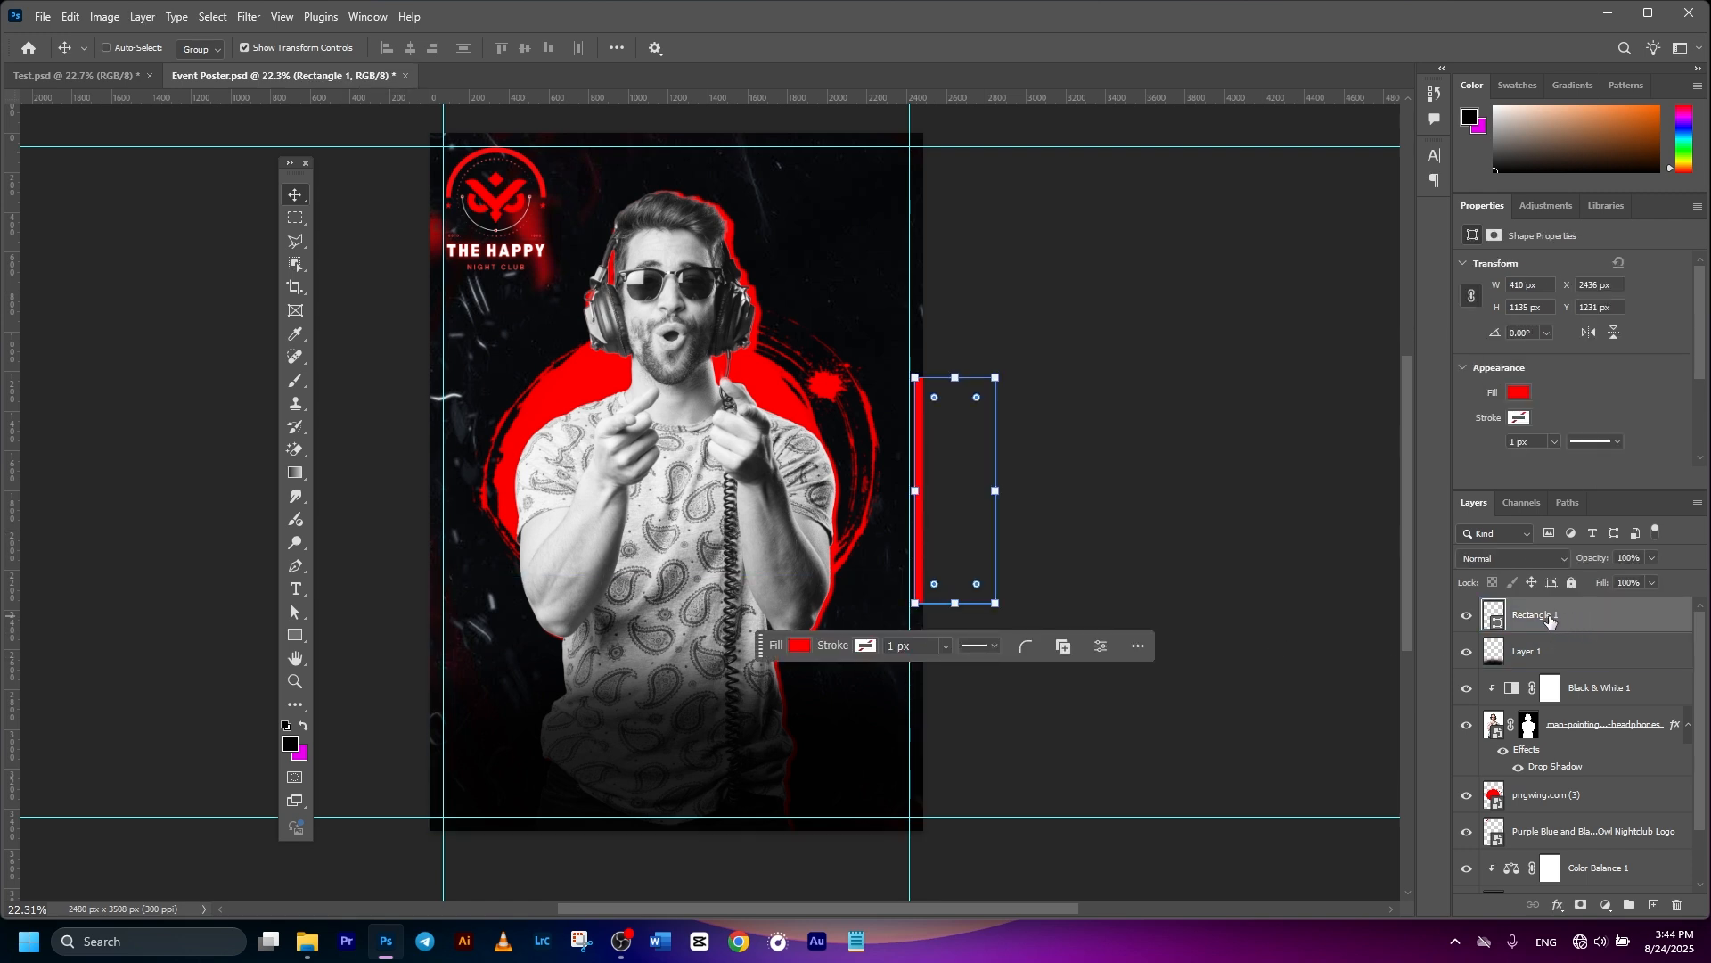
key("ctrl+j")
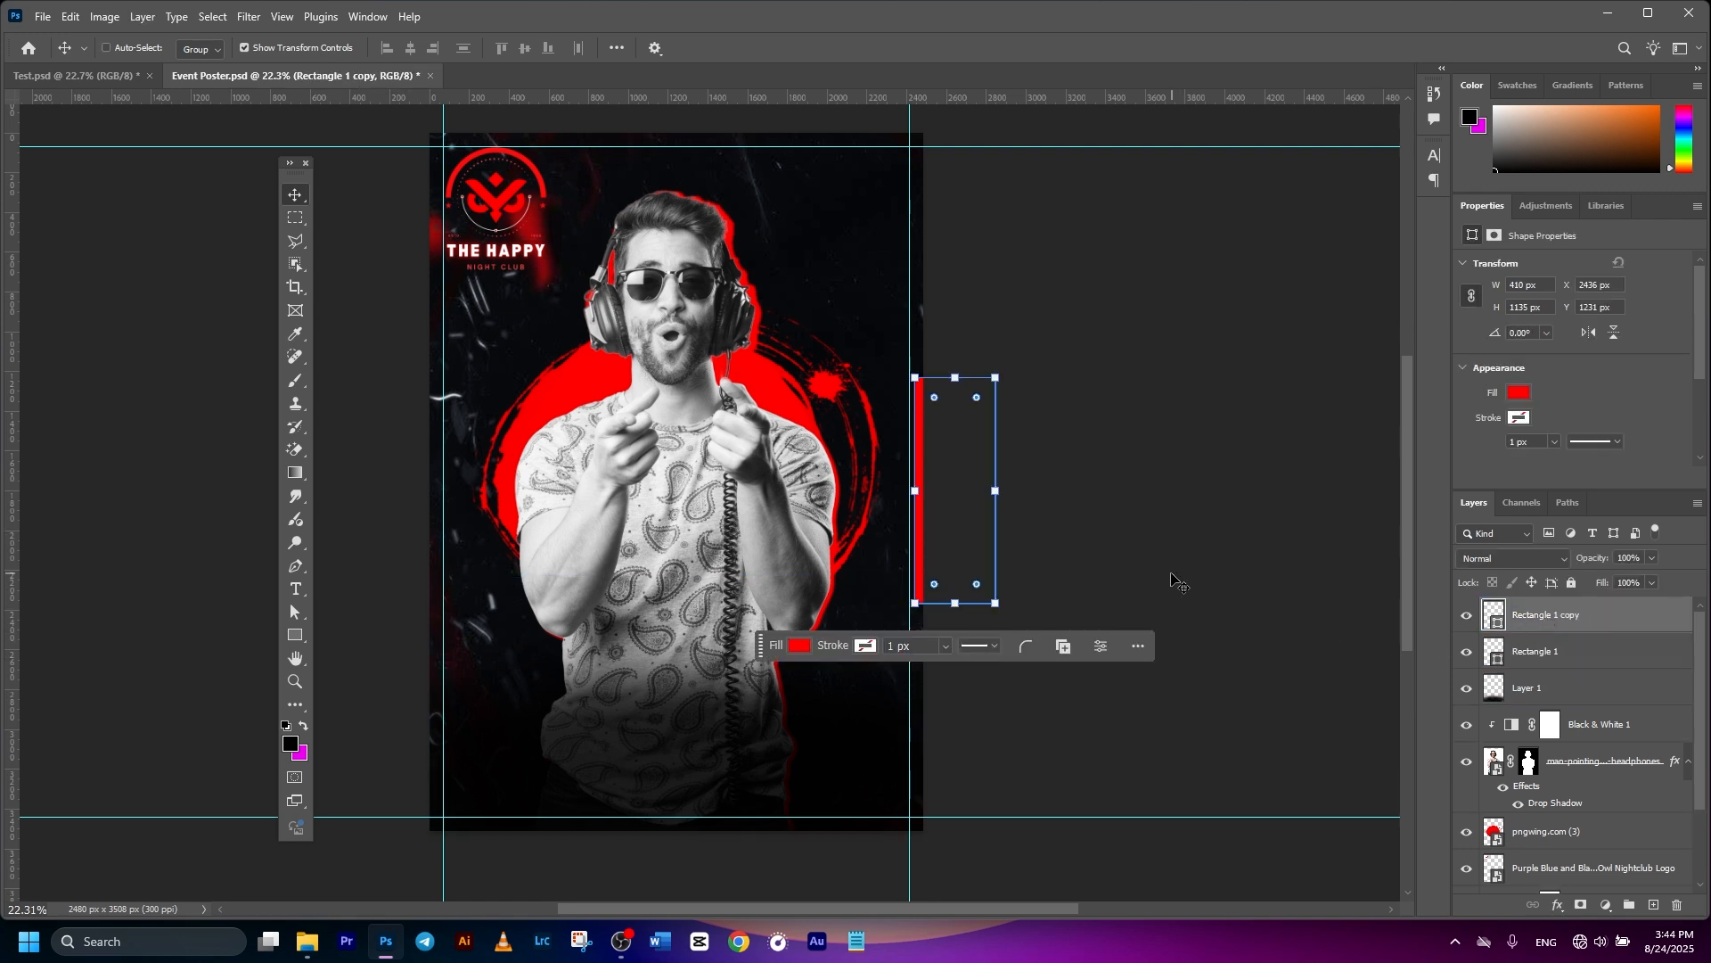
key("ctrl+t")
left_click_drag(921, 499, 361, 510)
key("Right")
left_click(870, 50)
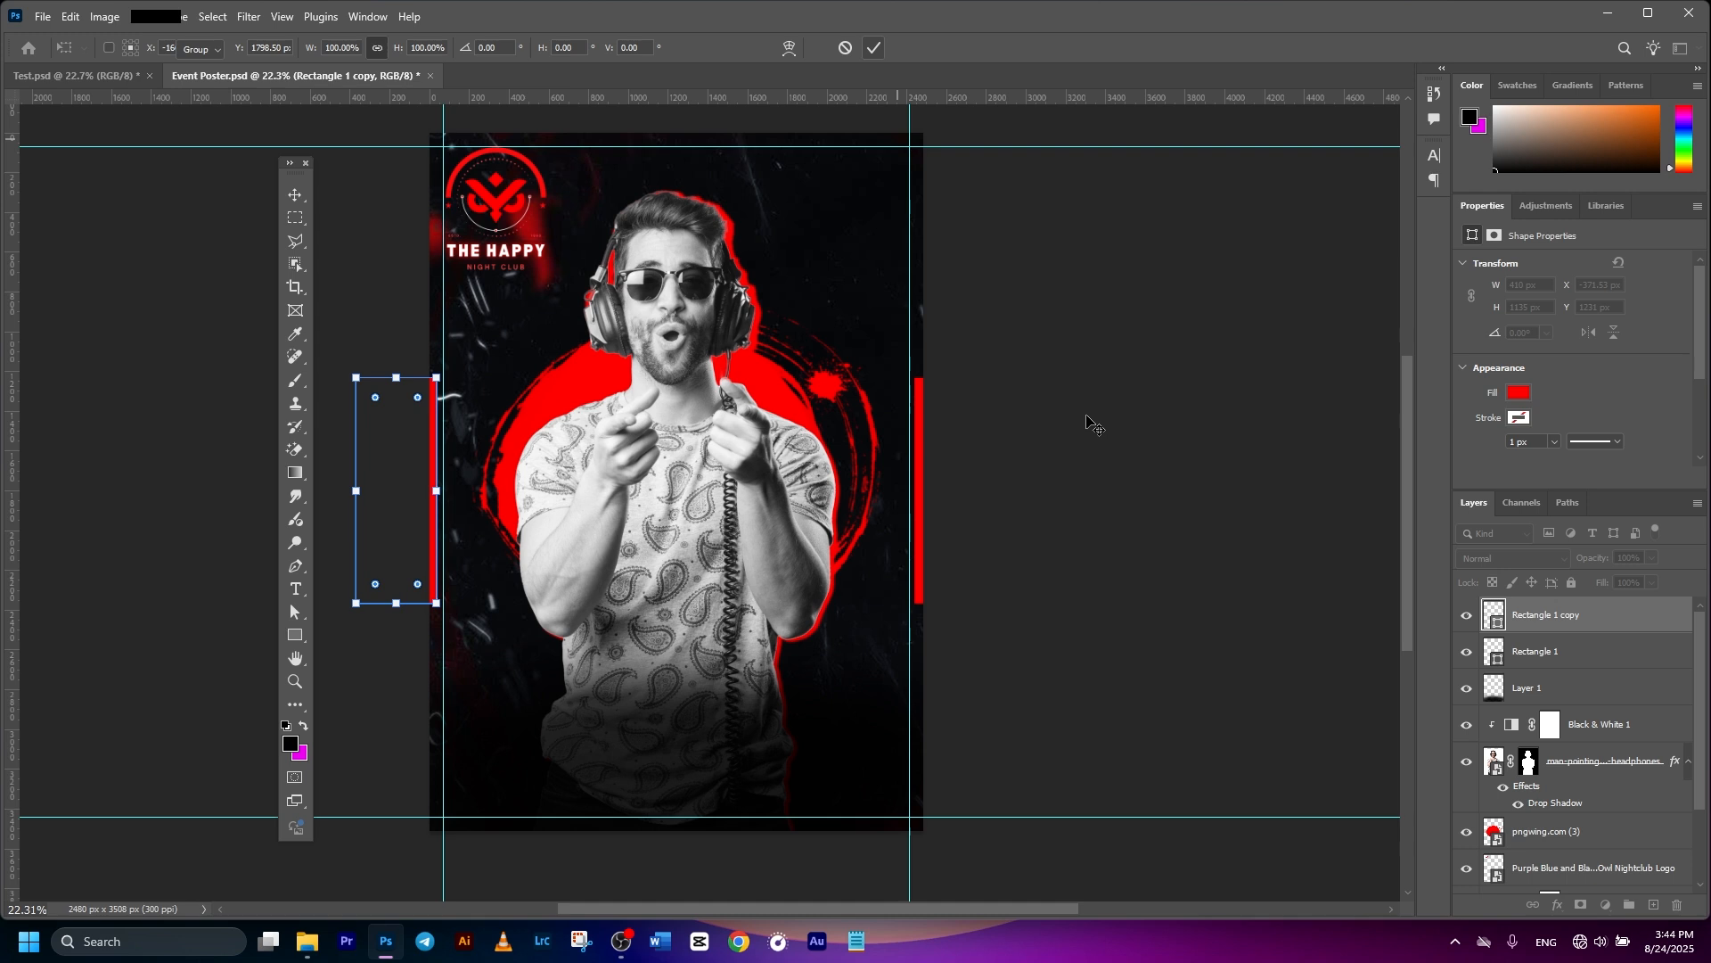
left_click(392, 462)
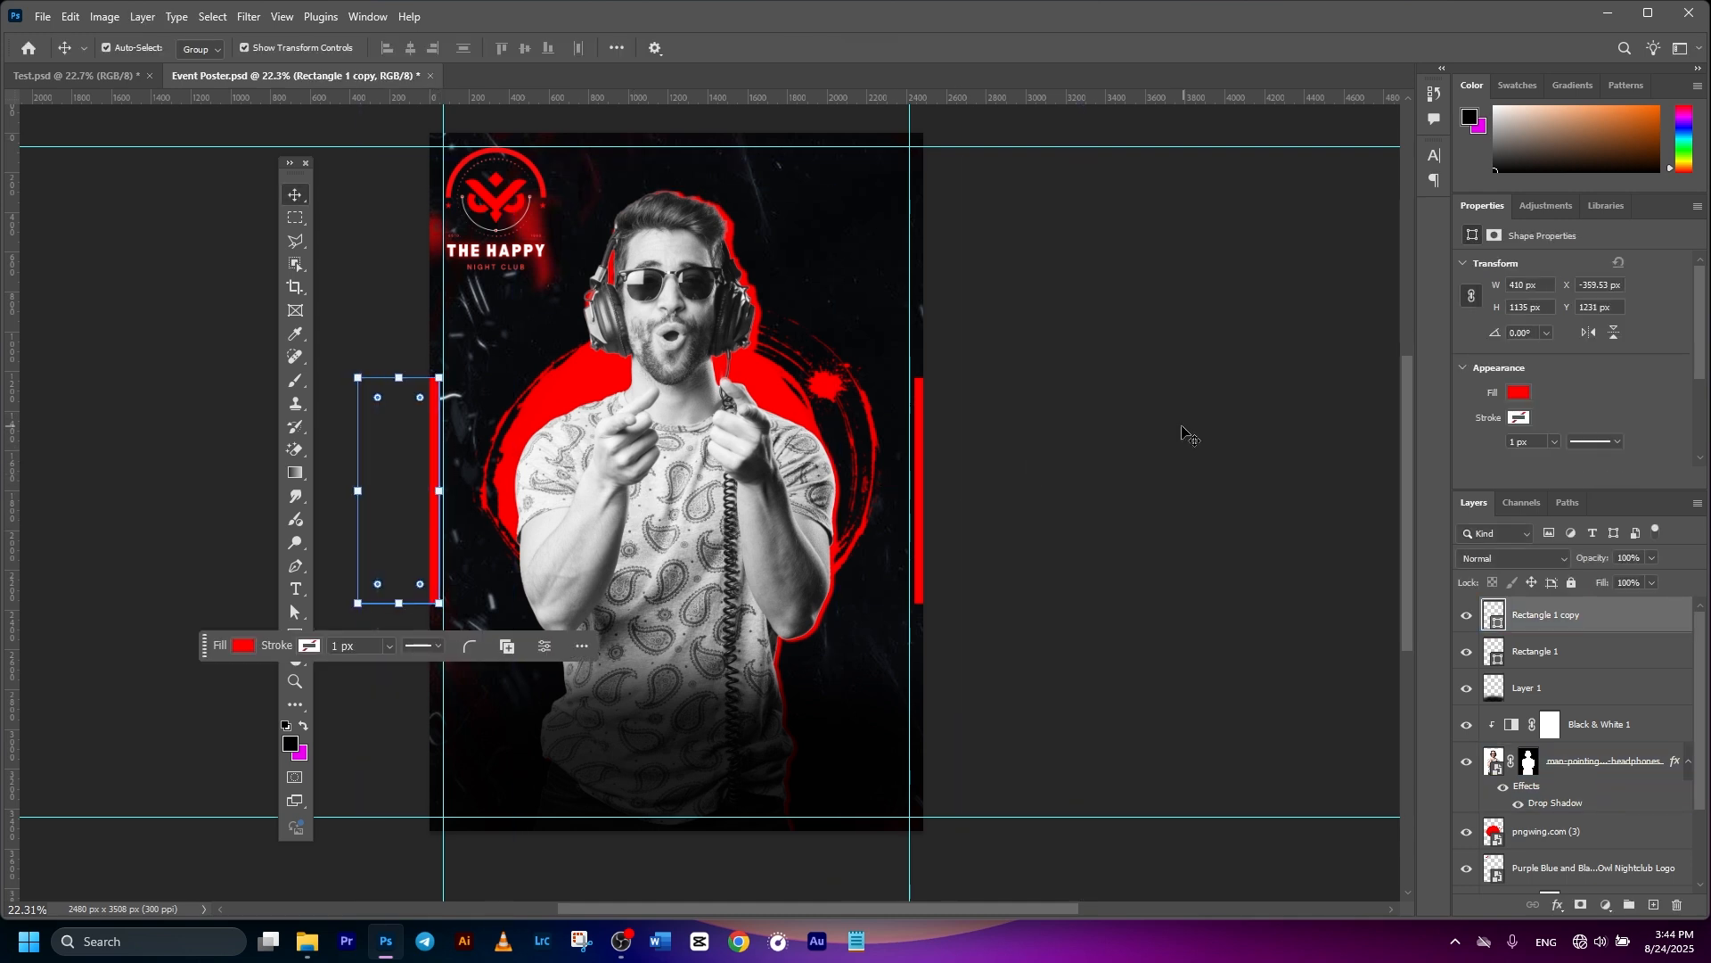
left_click(1183, 468)
key("ctrl+s")
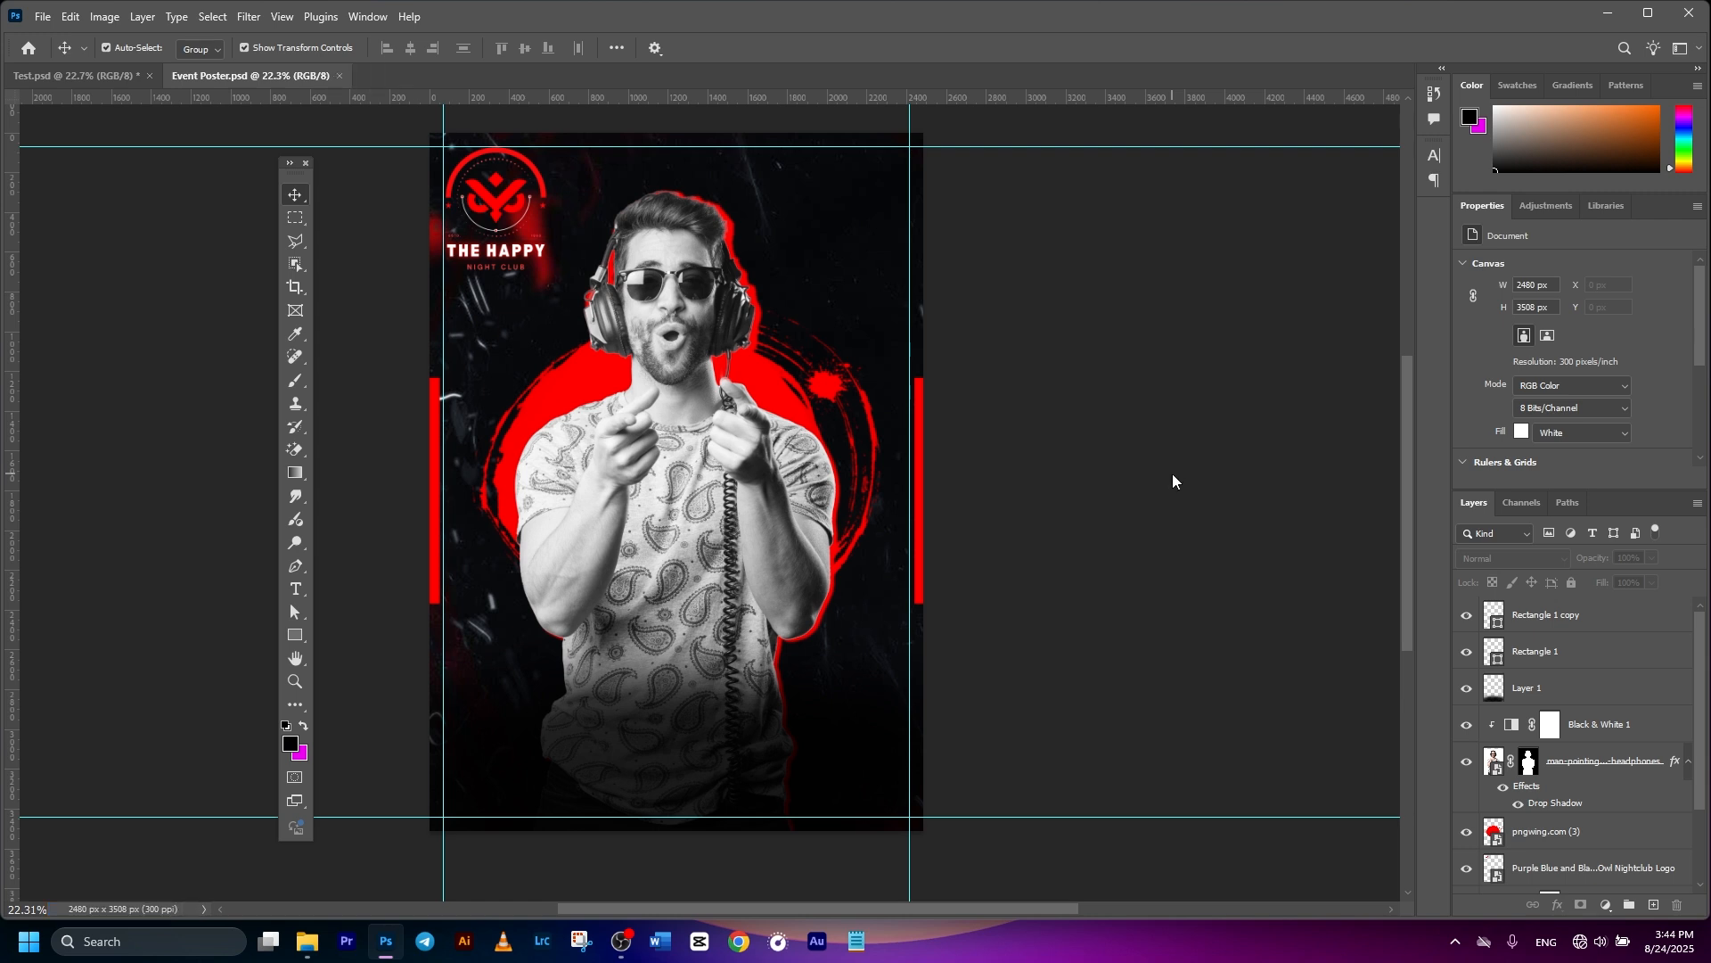
key("ctrl+z")
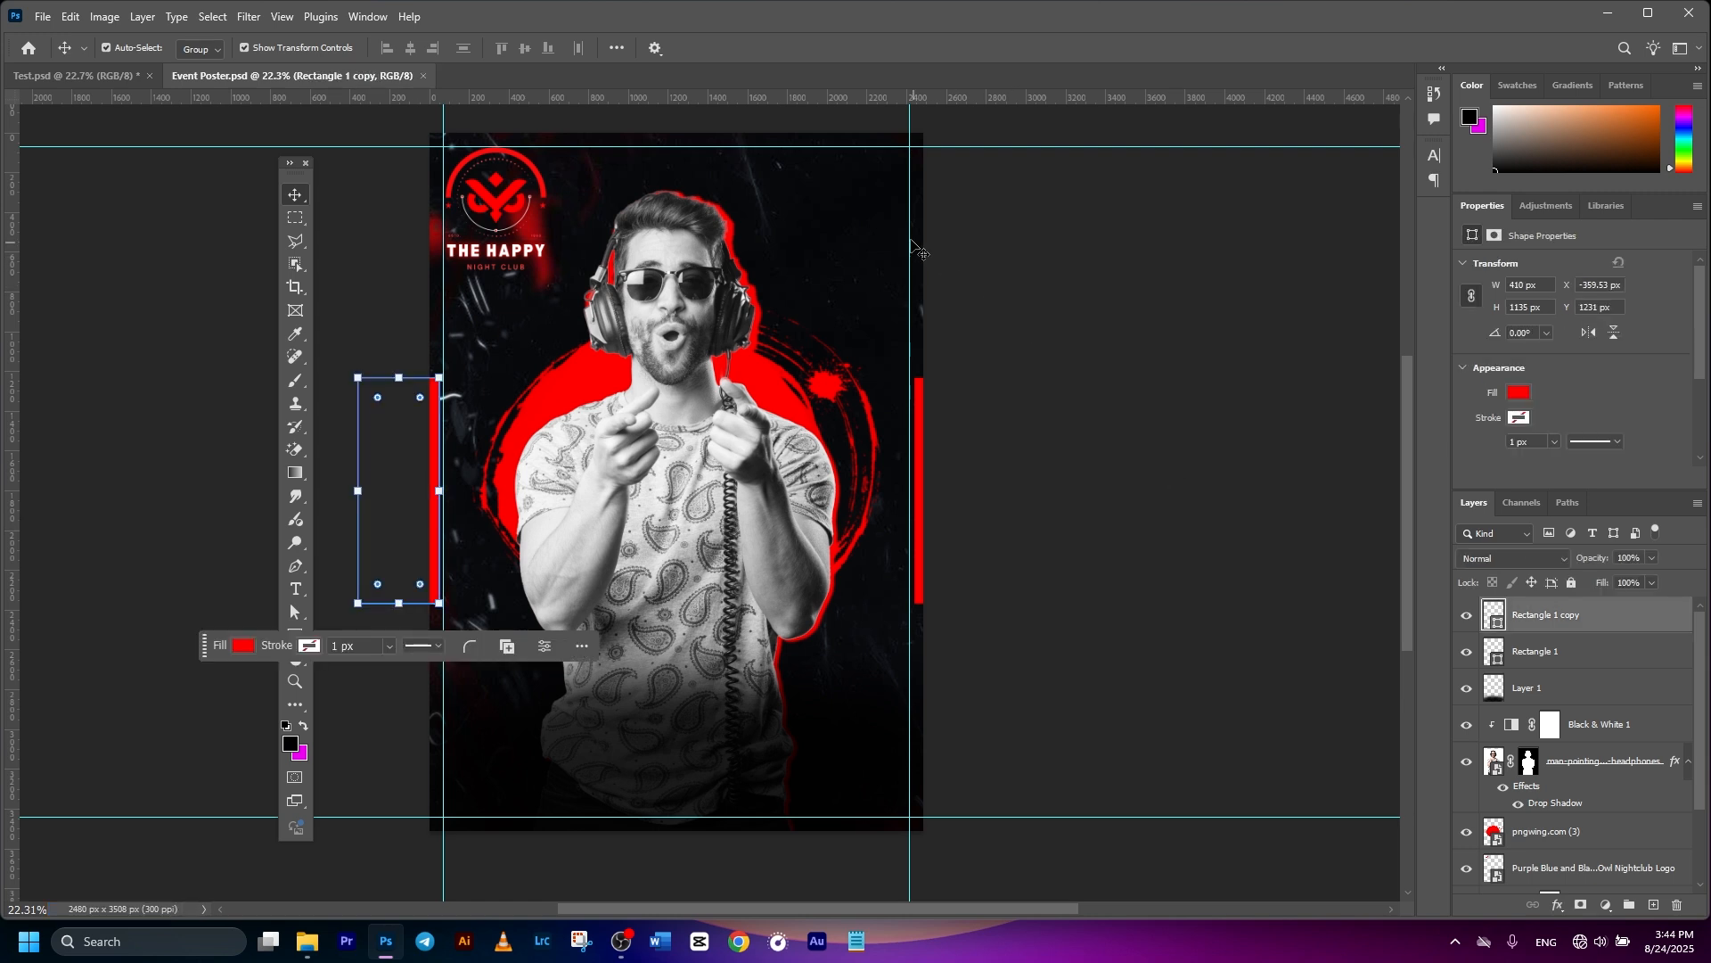
- Add a white 'SEPTERMBER' heading beside the DJ's head
left_click(297, 590)
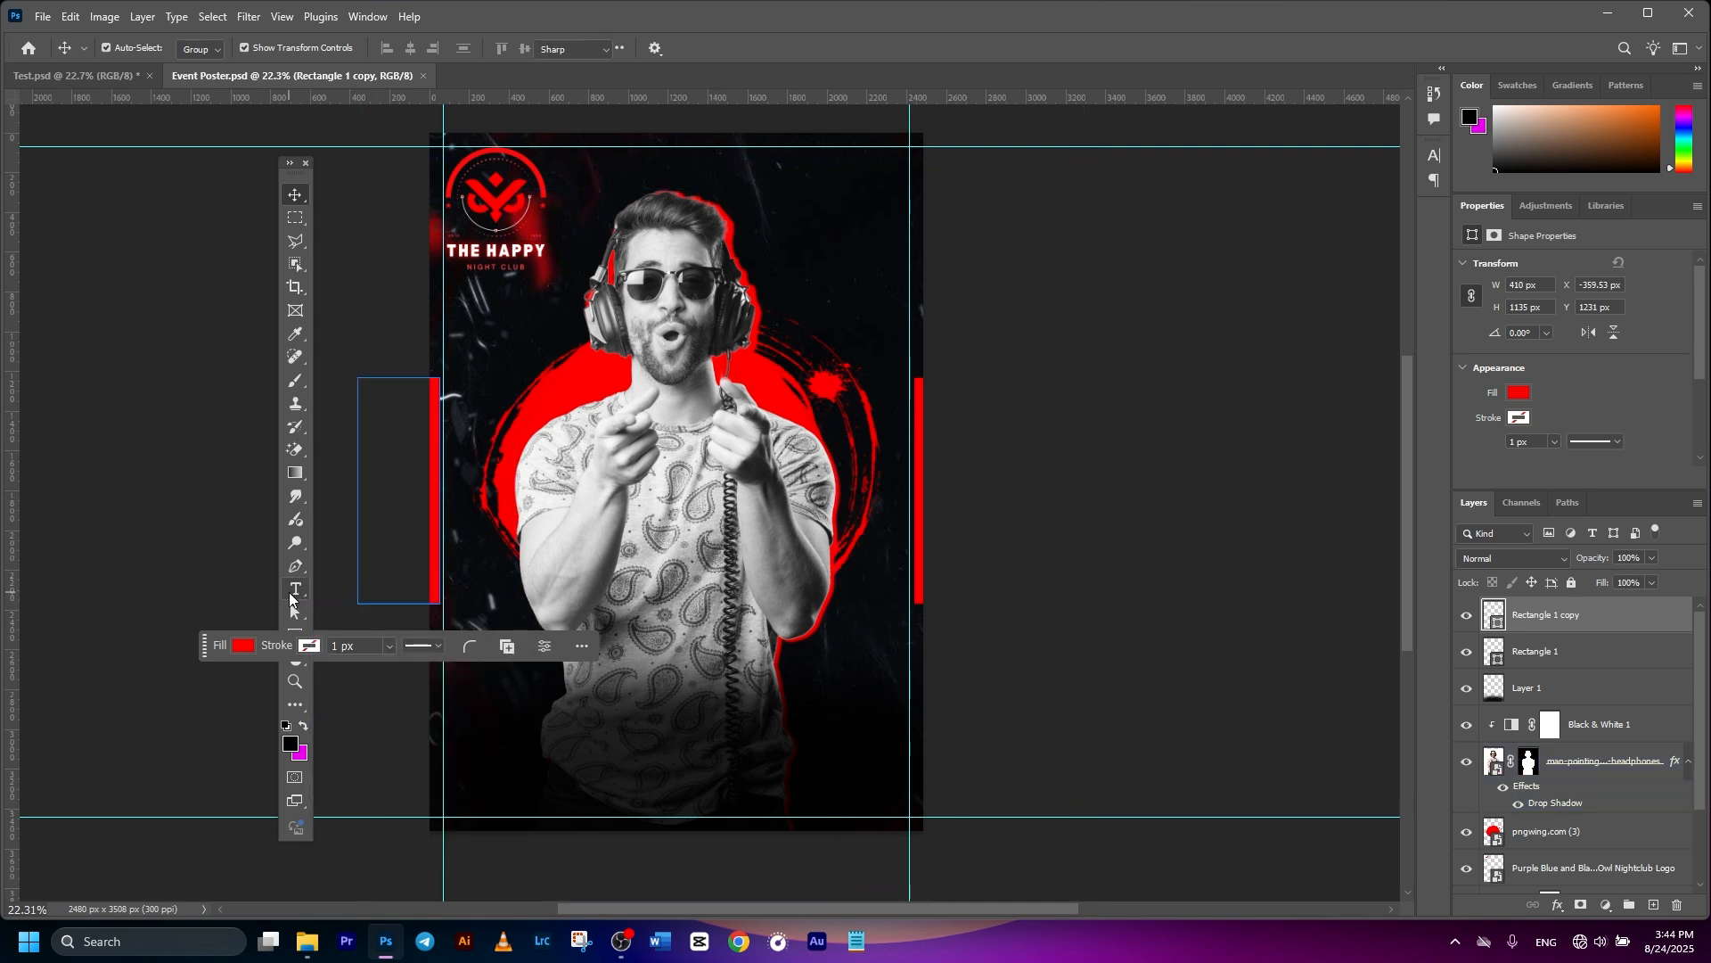
left_click(779, 252)
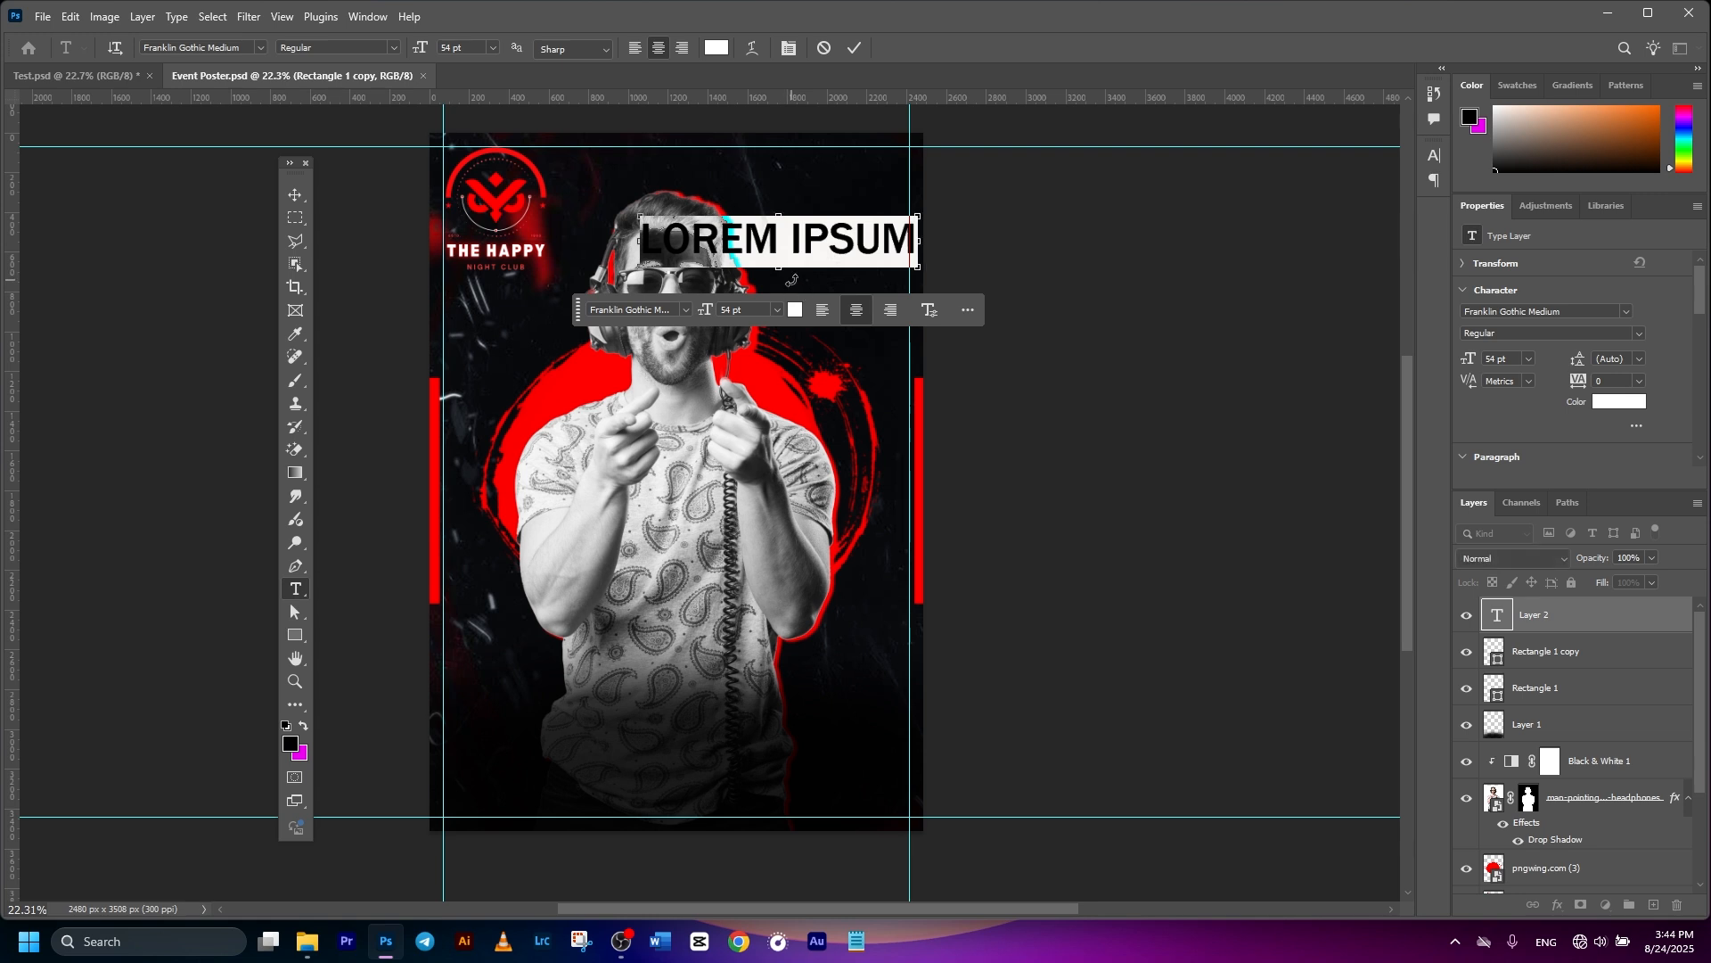
type("SEPTERMBER")
left_click(855, 49)
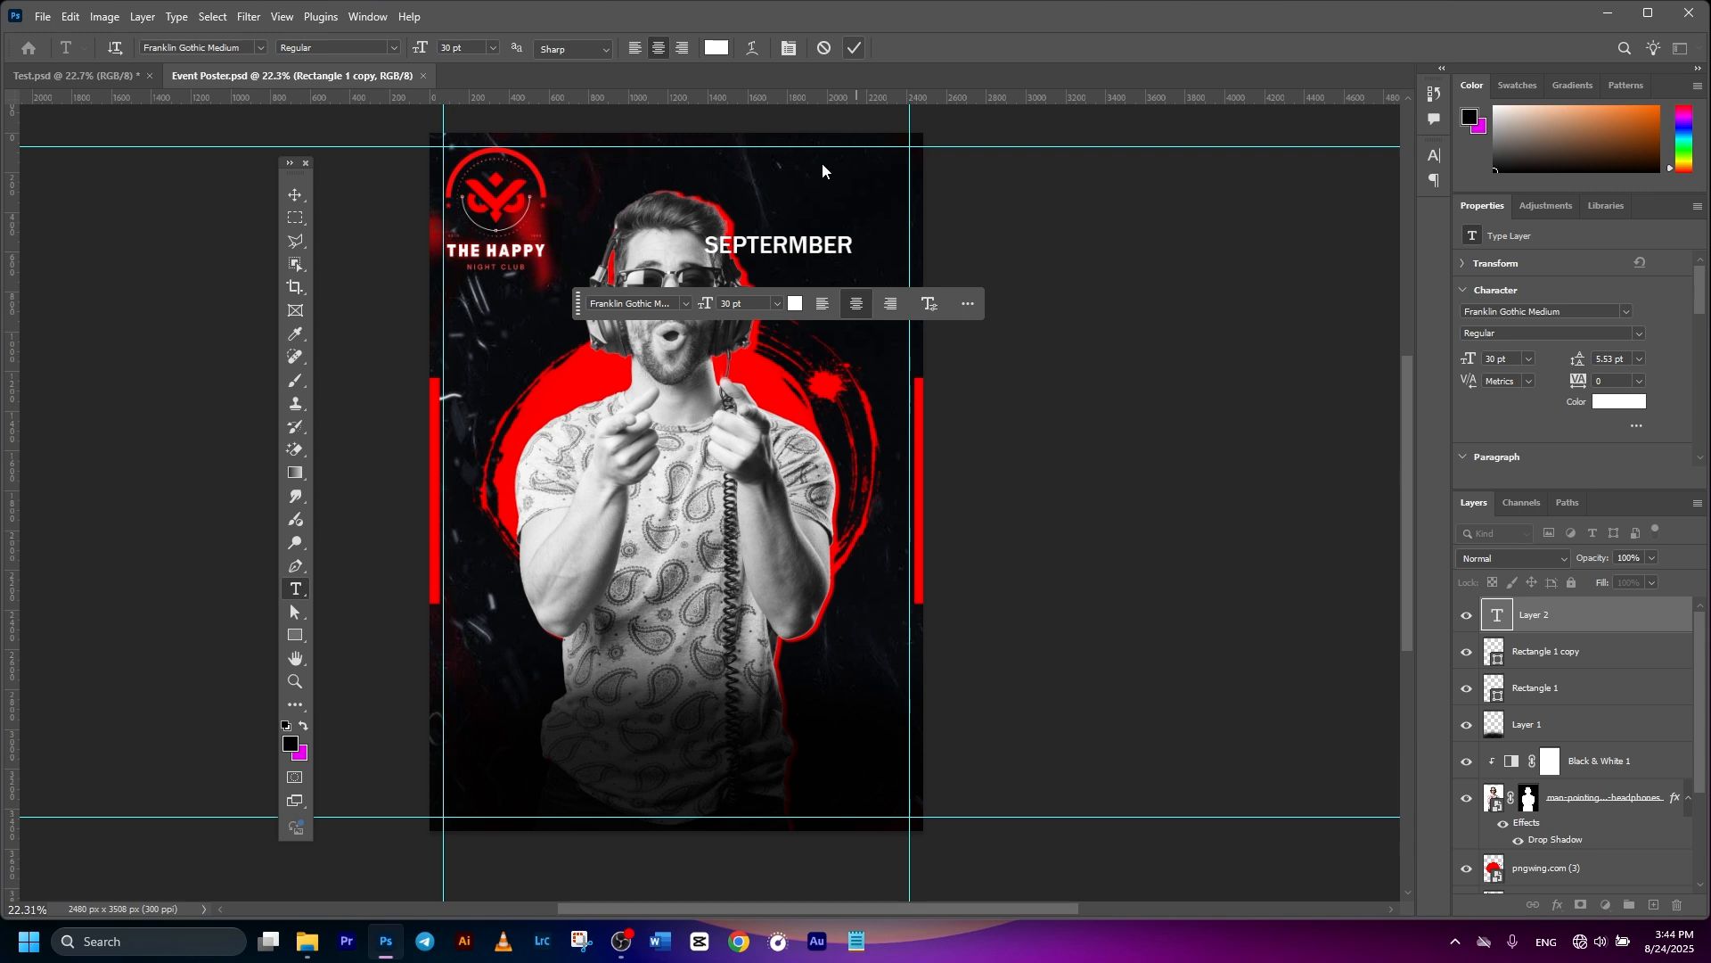
- Duplicate the heading and move one copy a line lower
left_click(295, 195)
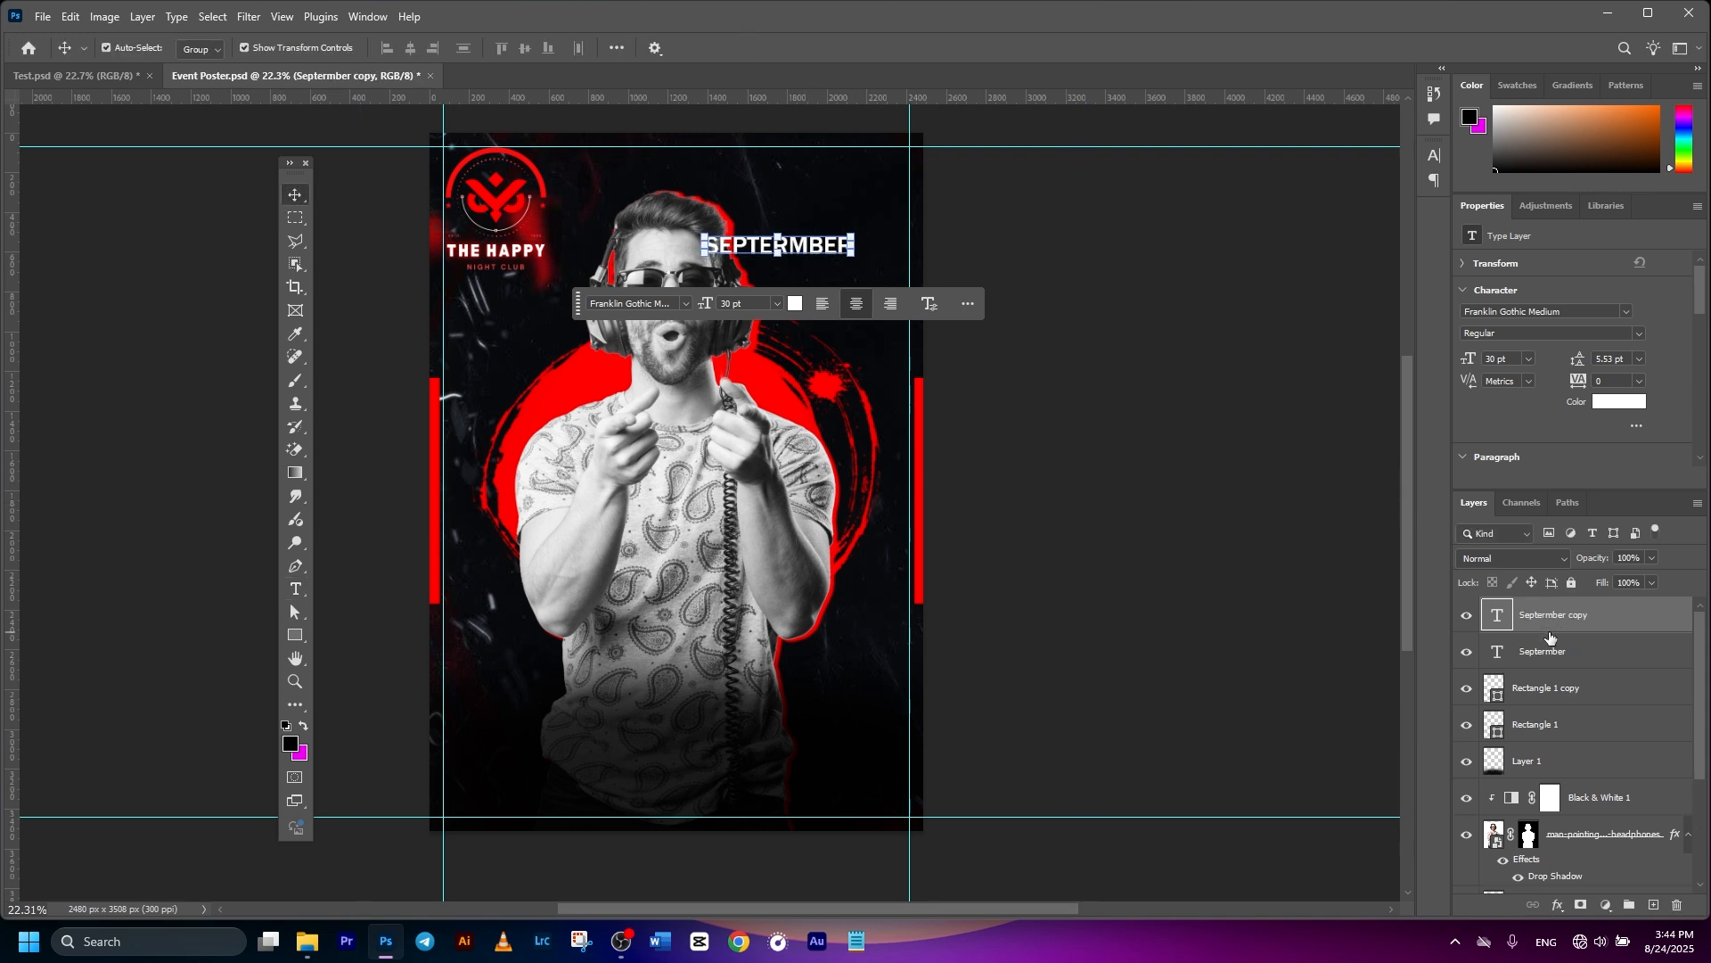
key("ctrl+j")
left_click(1542, 655)
key("ctrl+t")
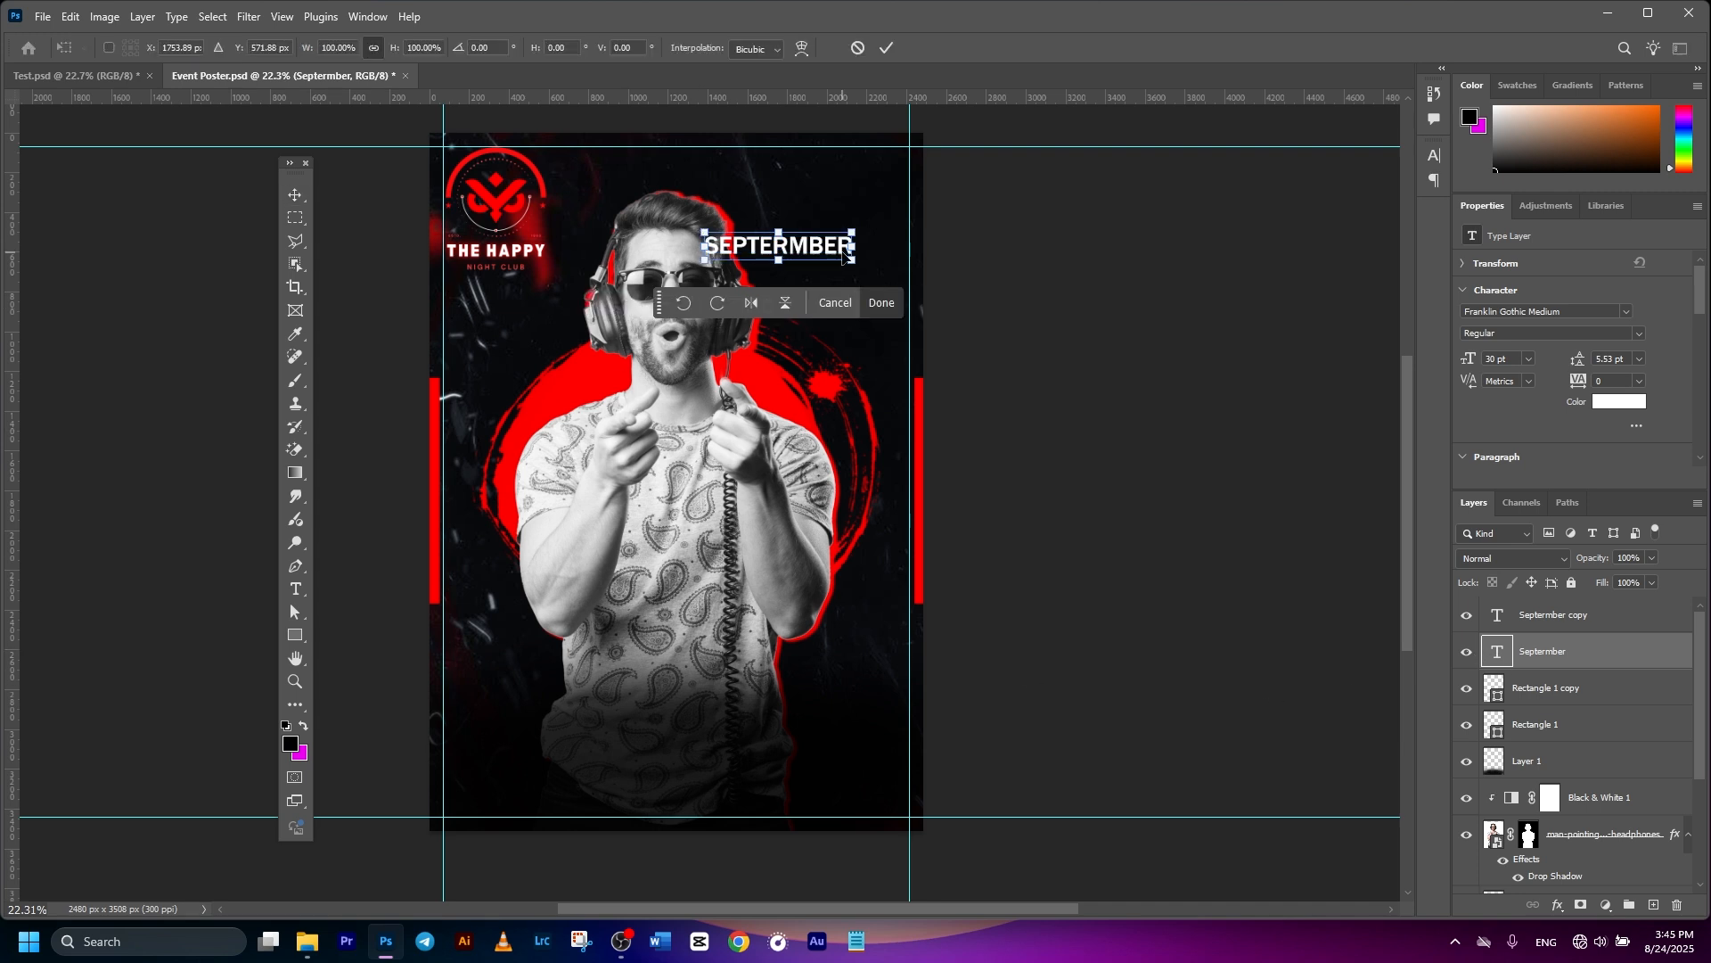
left_click_drag(839, 254, 841, 275)
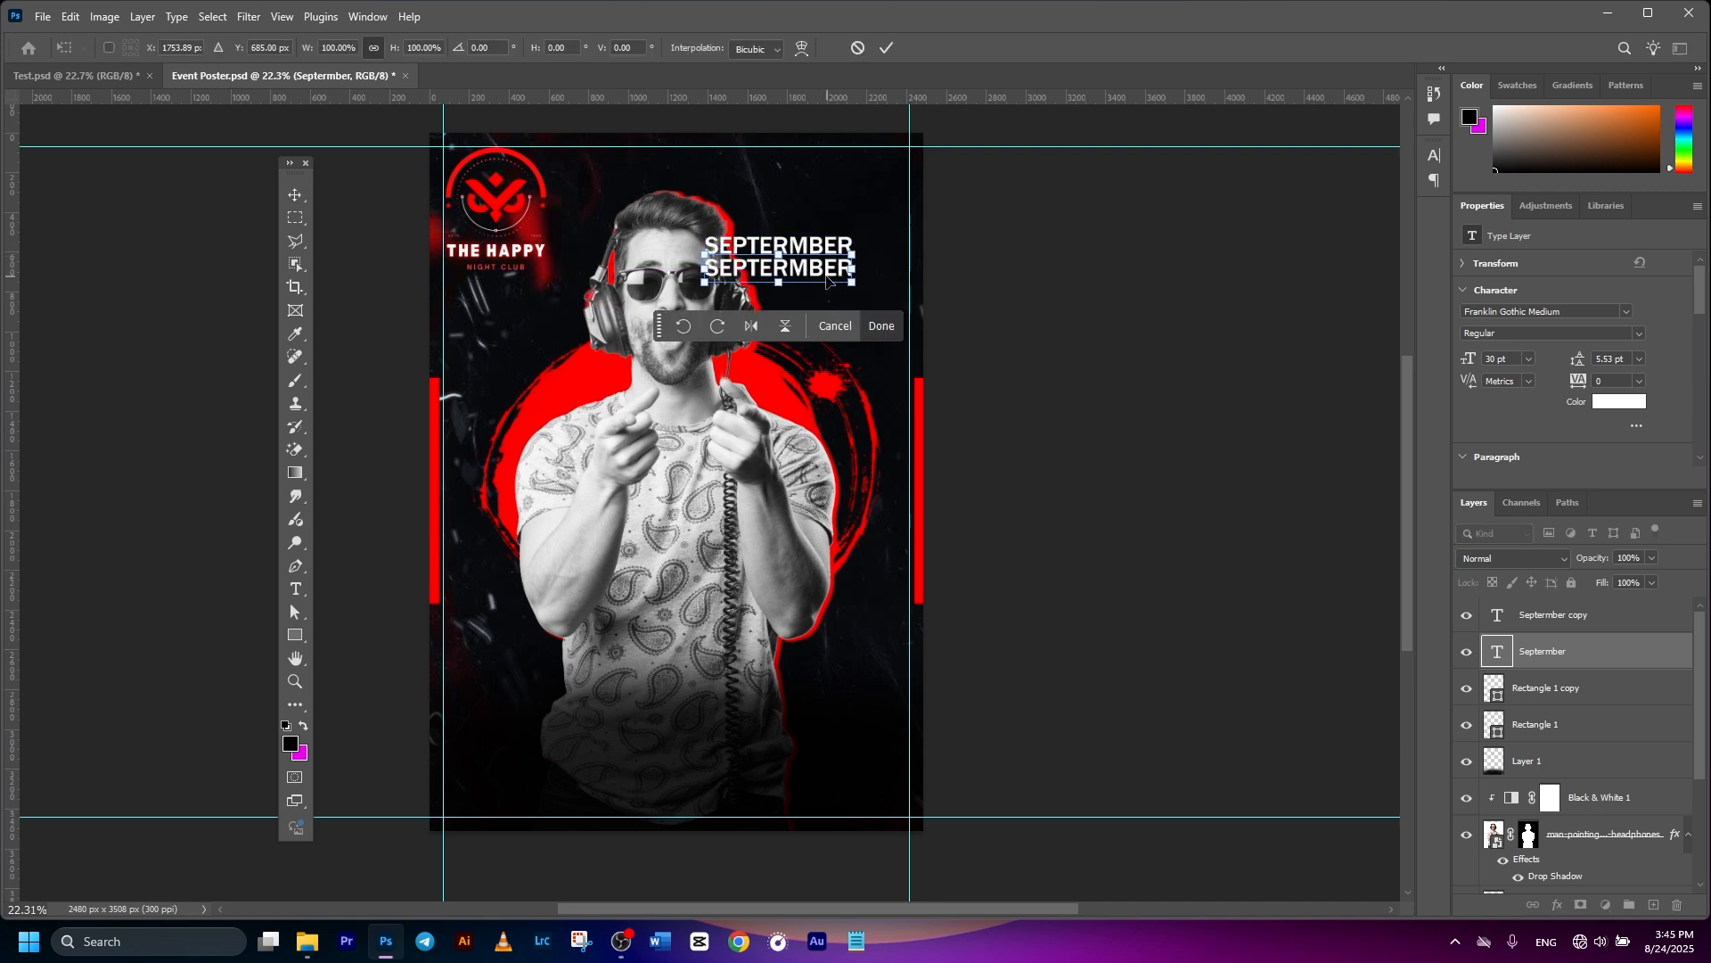
- Retype the lower line as '08, 2025' and bring up its text colour
double_click(818, 279)
double_click(798, 269)
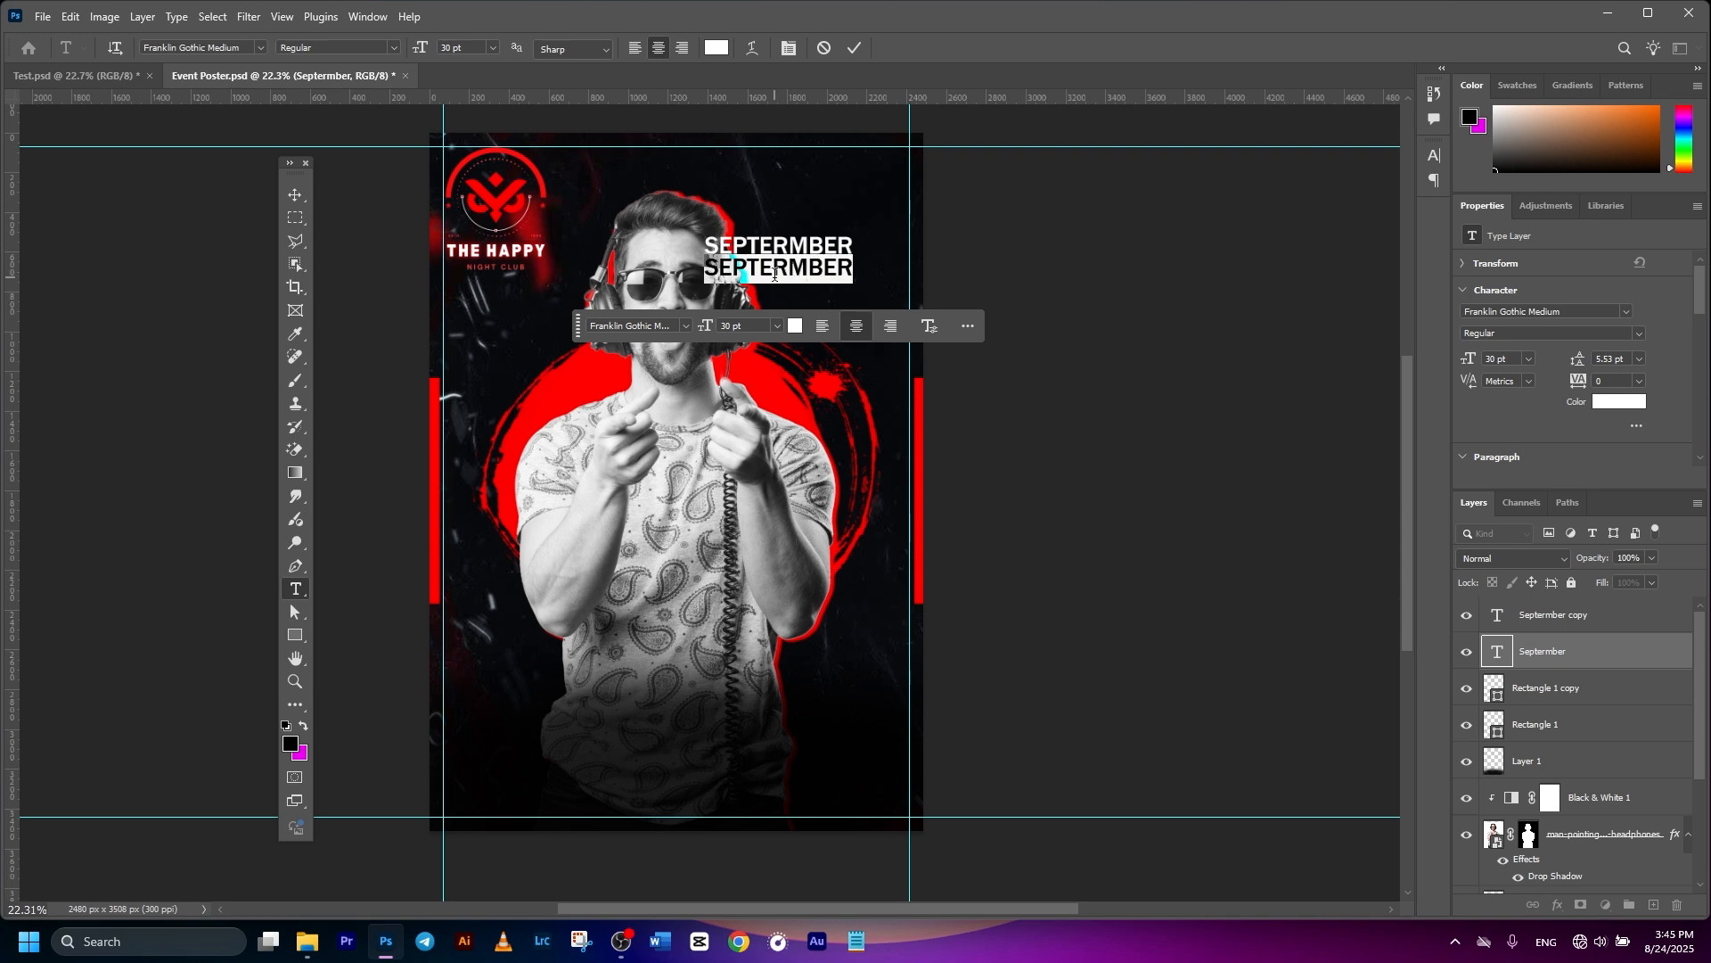
type("08.")
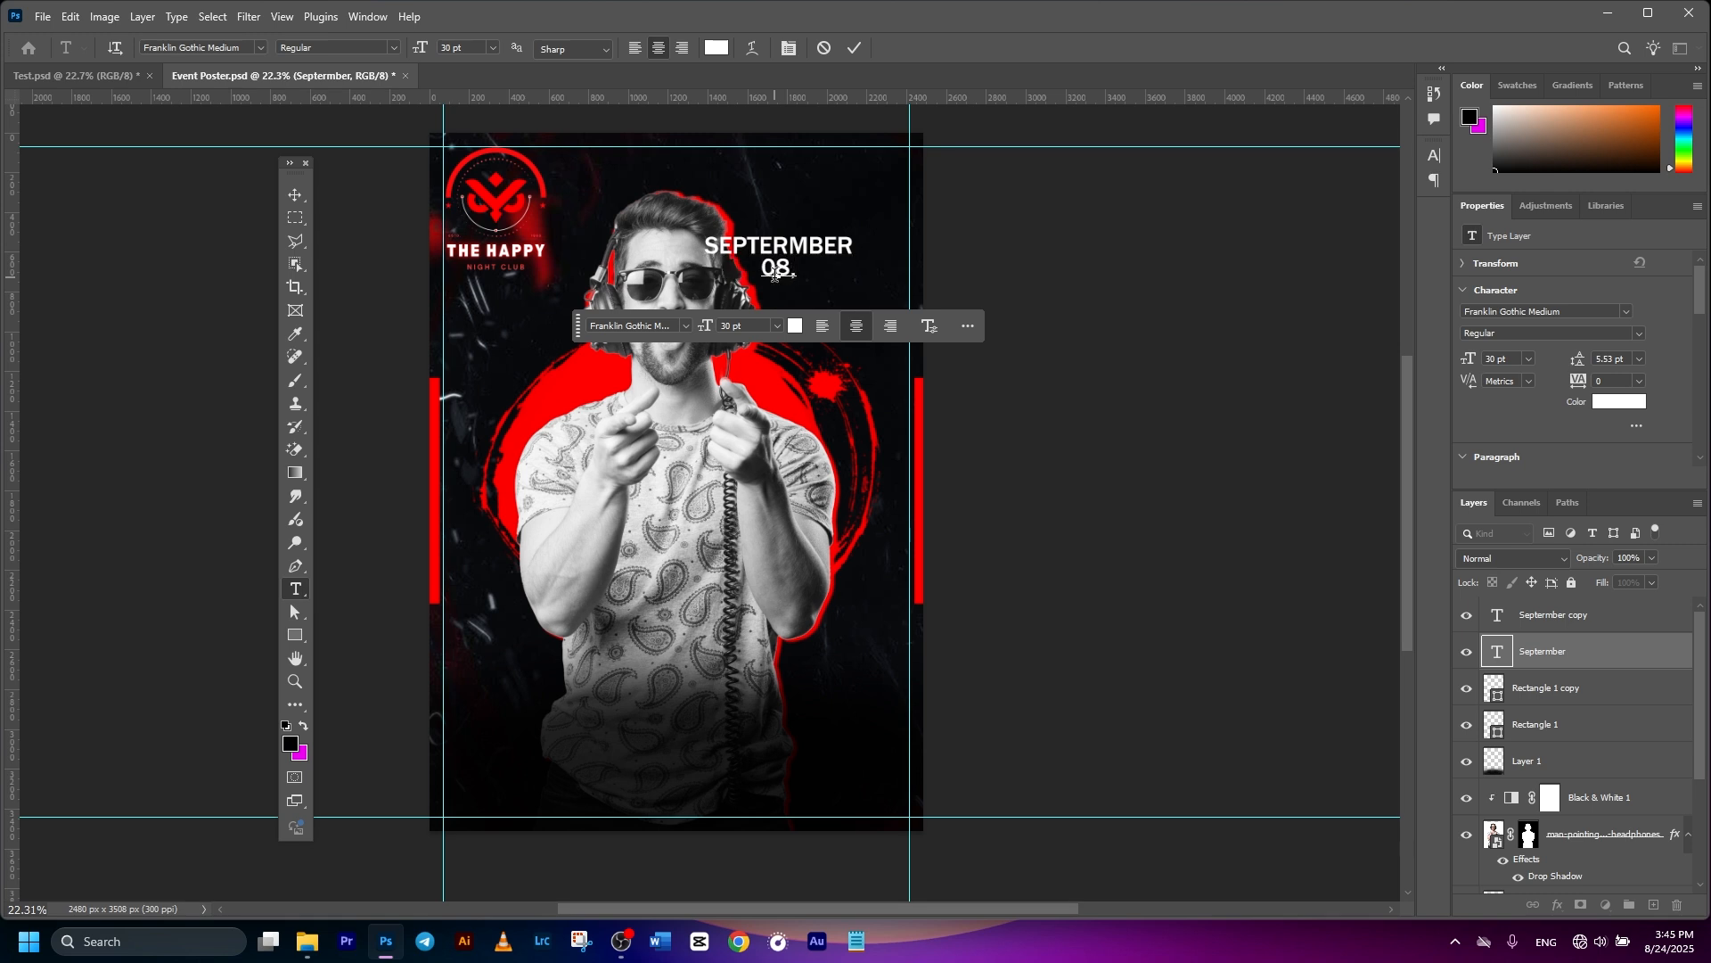
type(" 2025")
left_click(855, 47)
key("v")
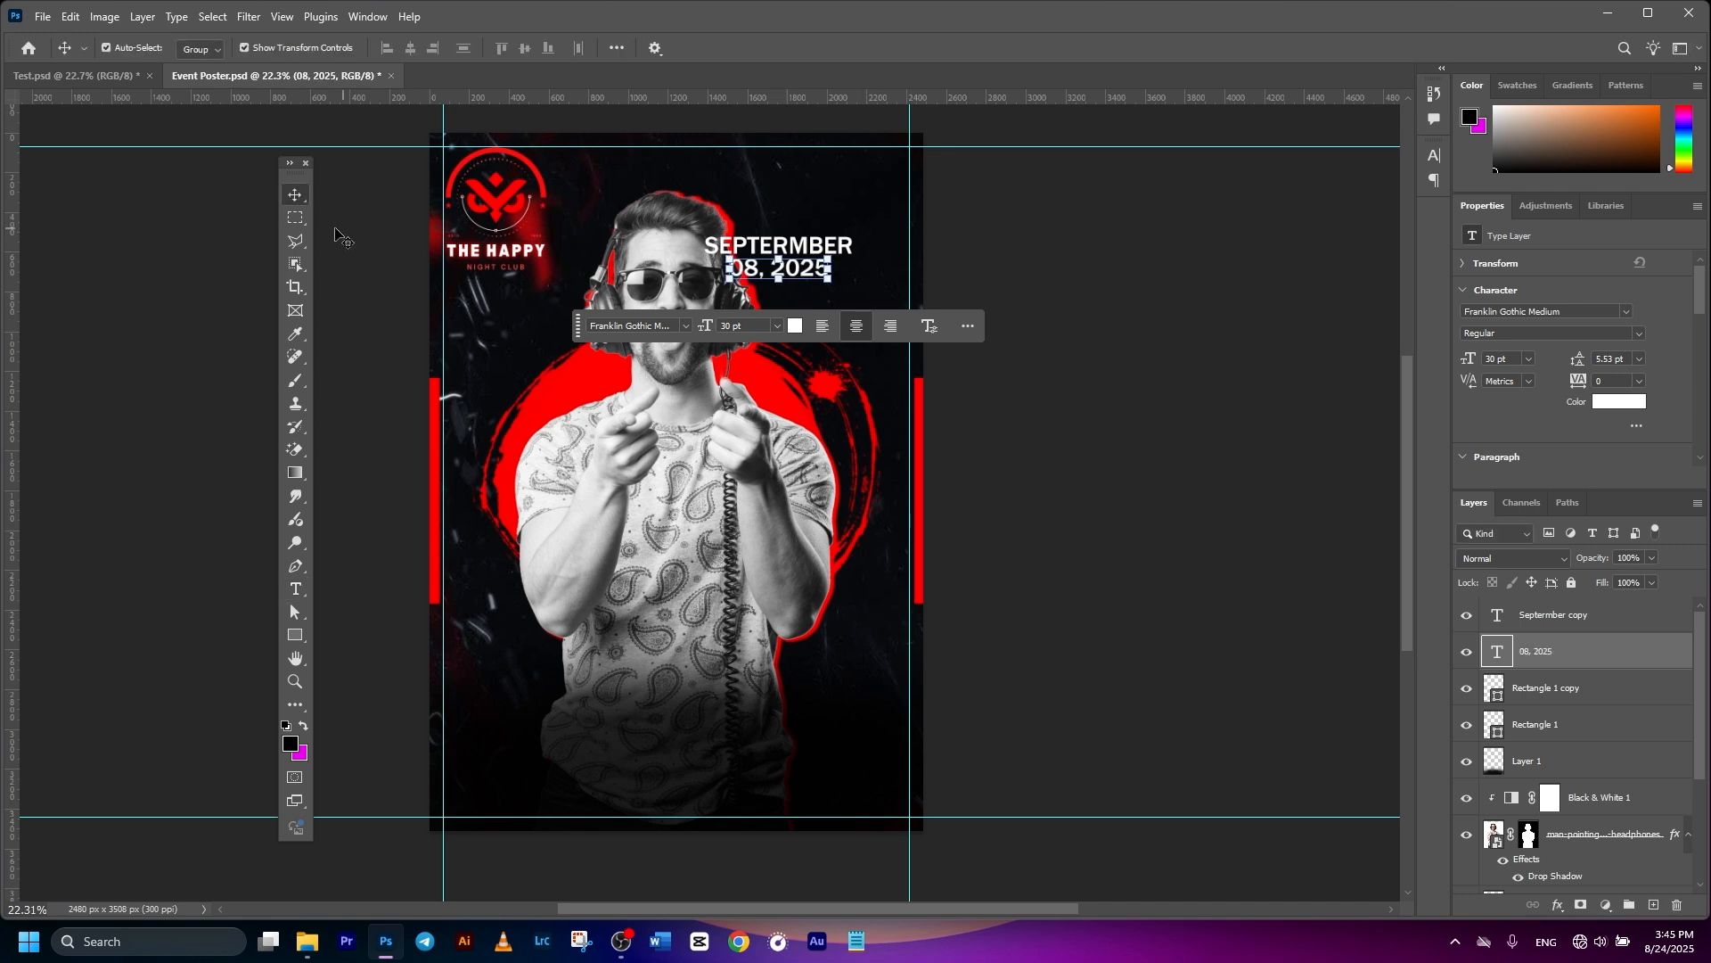
left_click(795, 326)
- Colour the date line red ff0000 and enlarge it slightly
type("ff0000")
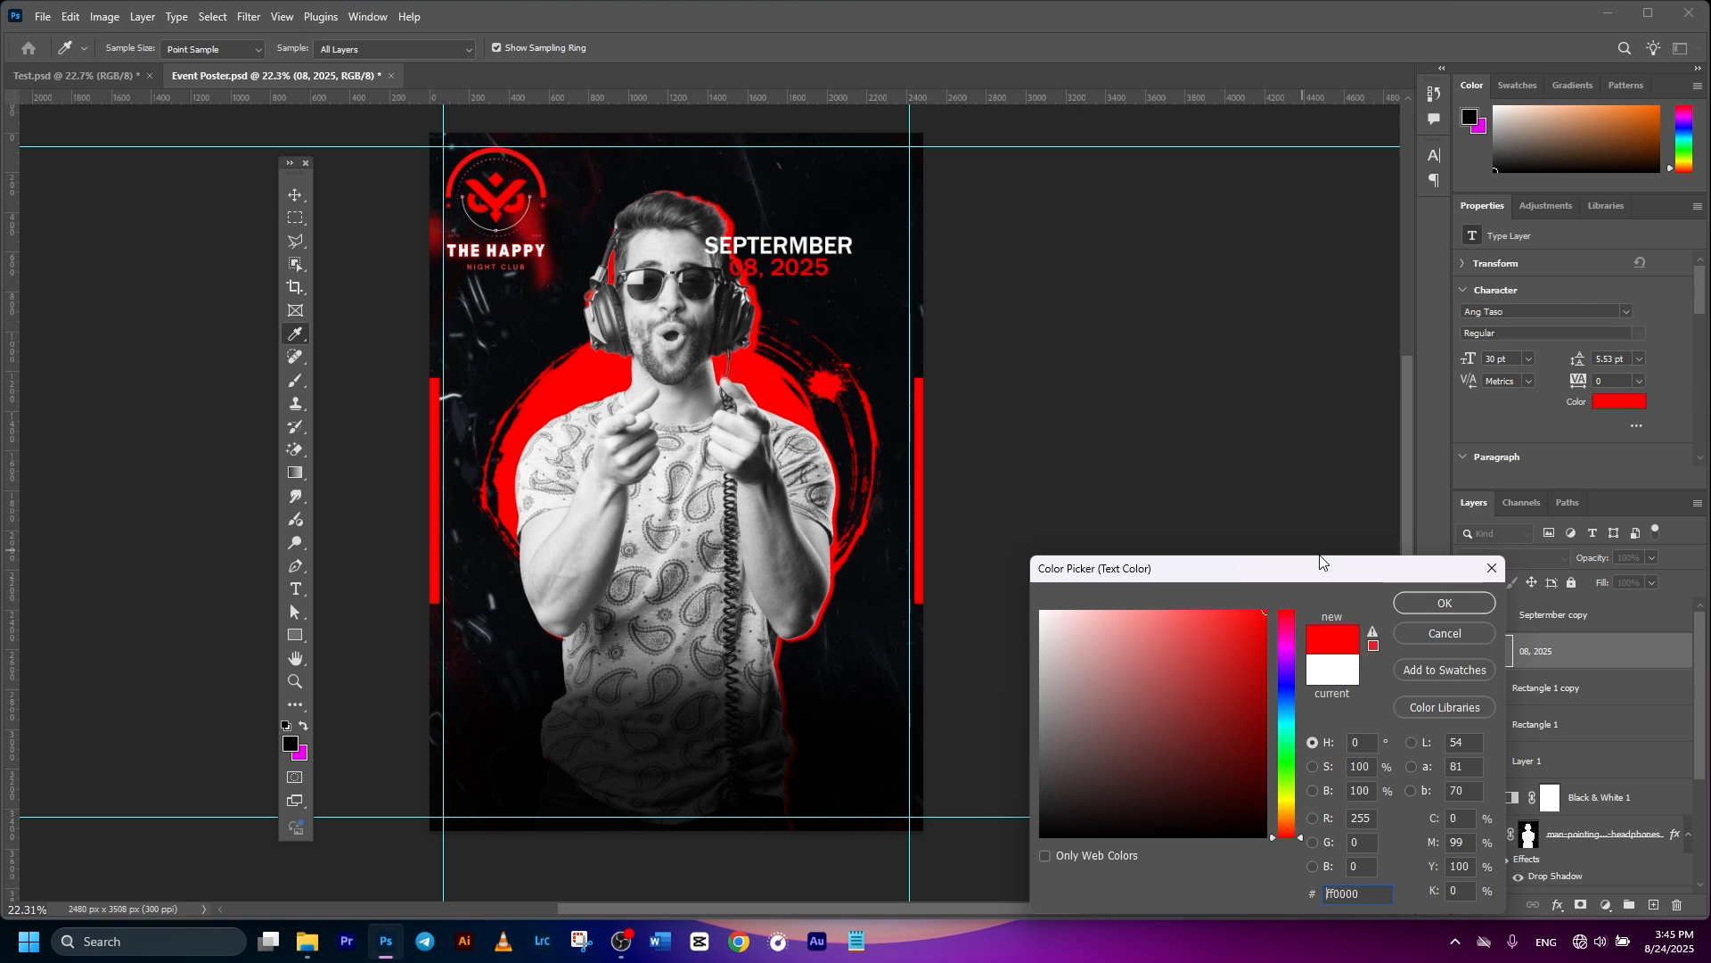
left_click(1435, 605)
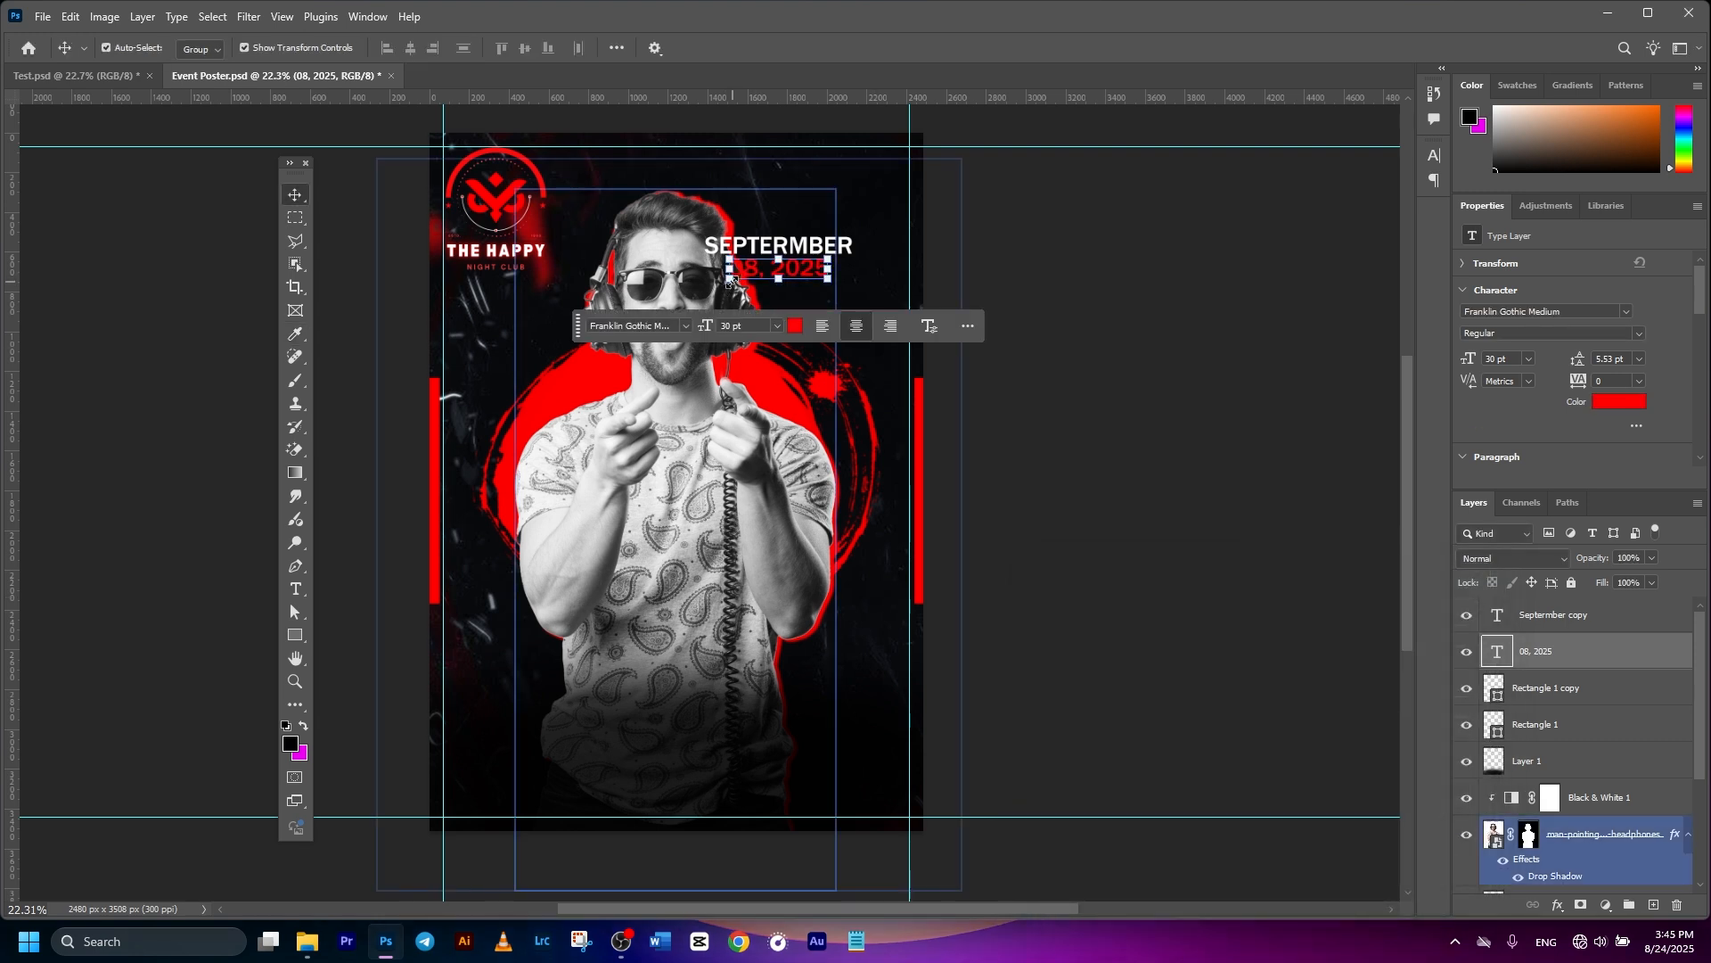
left_click_drag(732, 278, 710, 285)
- Set both the SEPTERMBER heading and the date line in the Impact font
left_click(1574, 606)
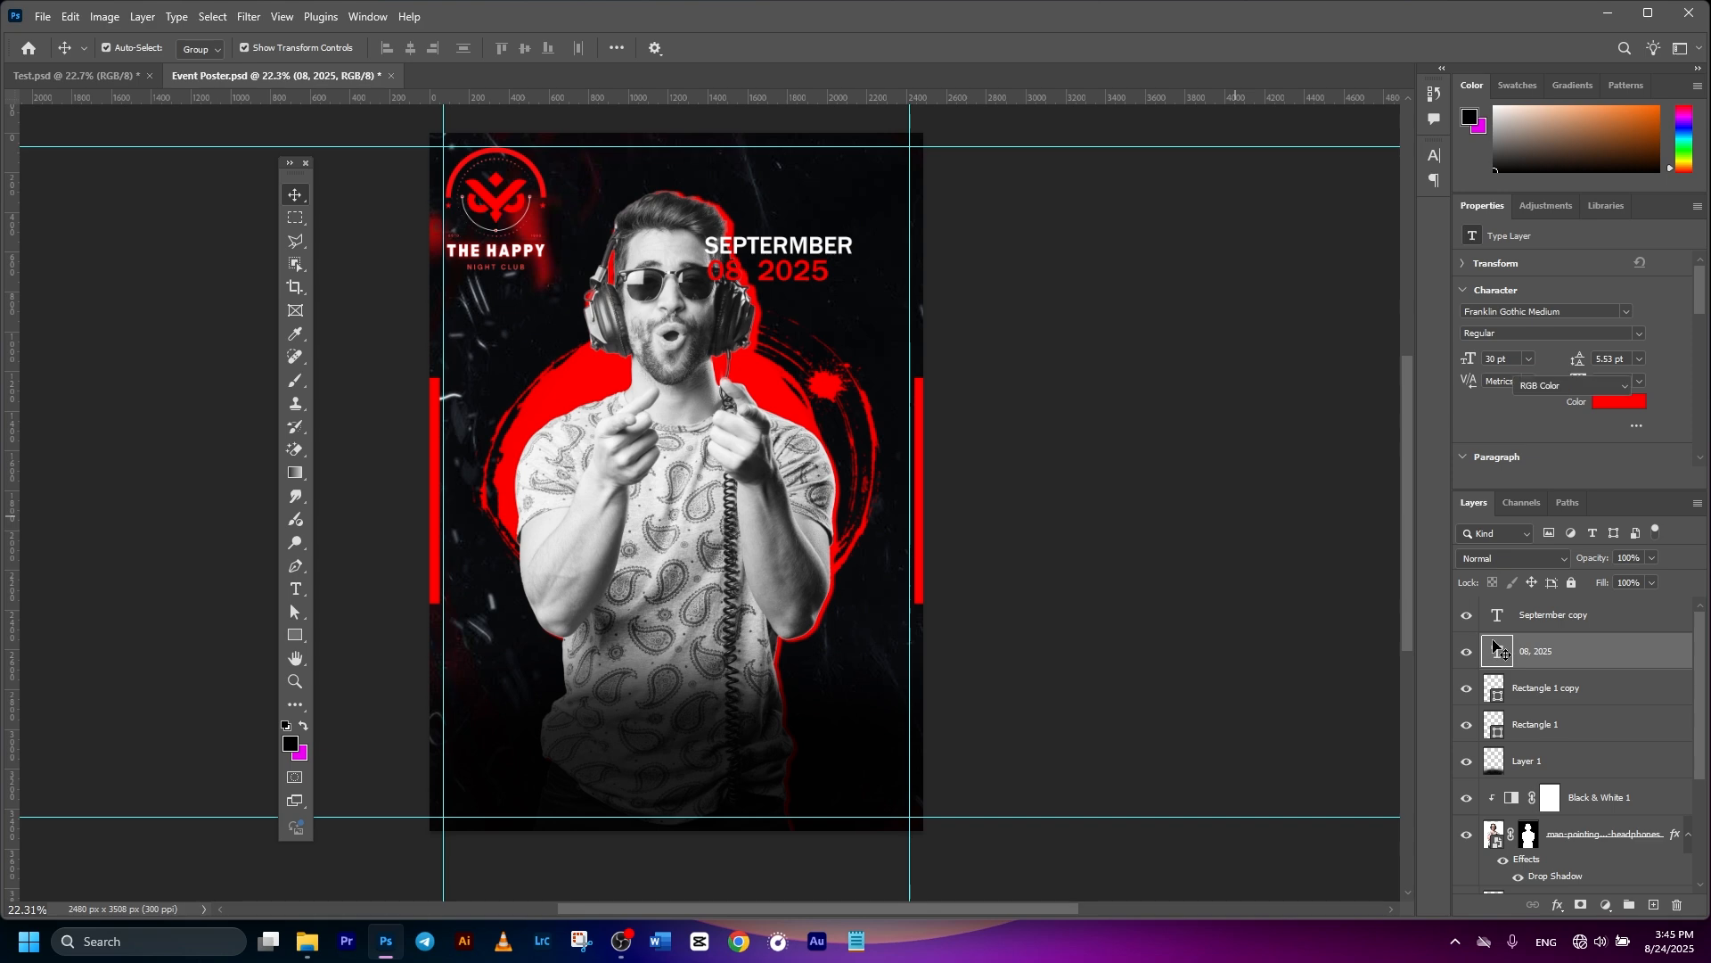
left_click(1562, 654, "shift")
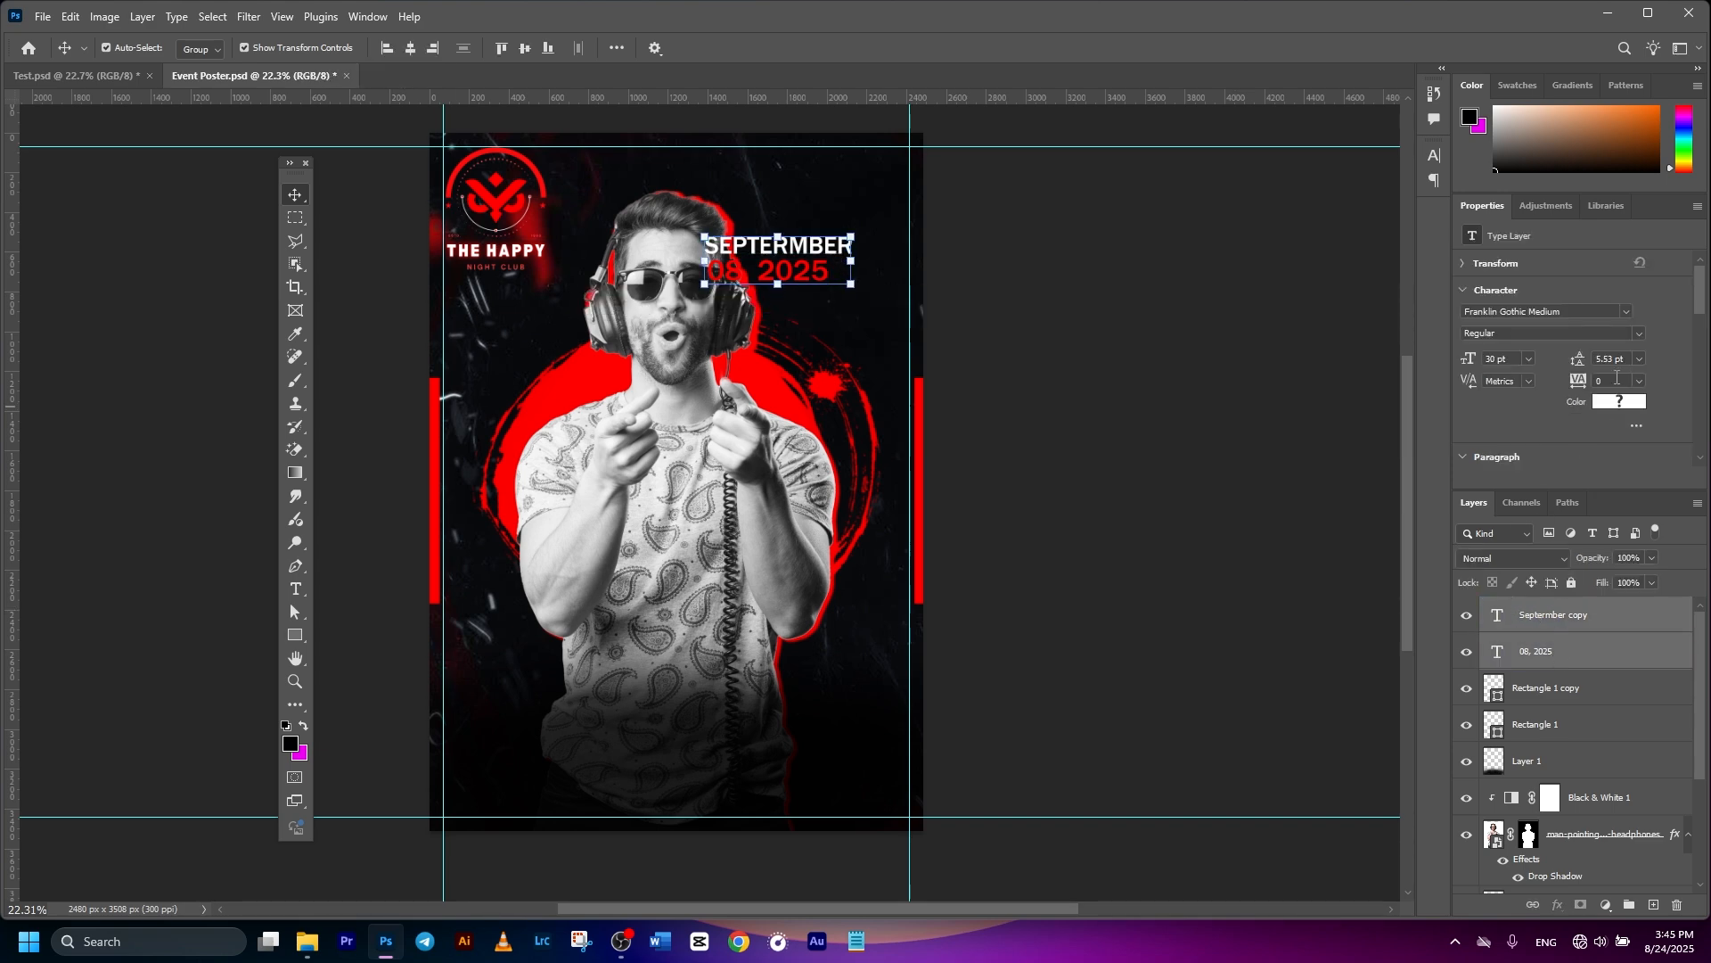
left_click(1625, 312)
scroll(1560, 488, "up", 3)
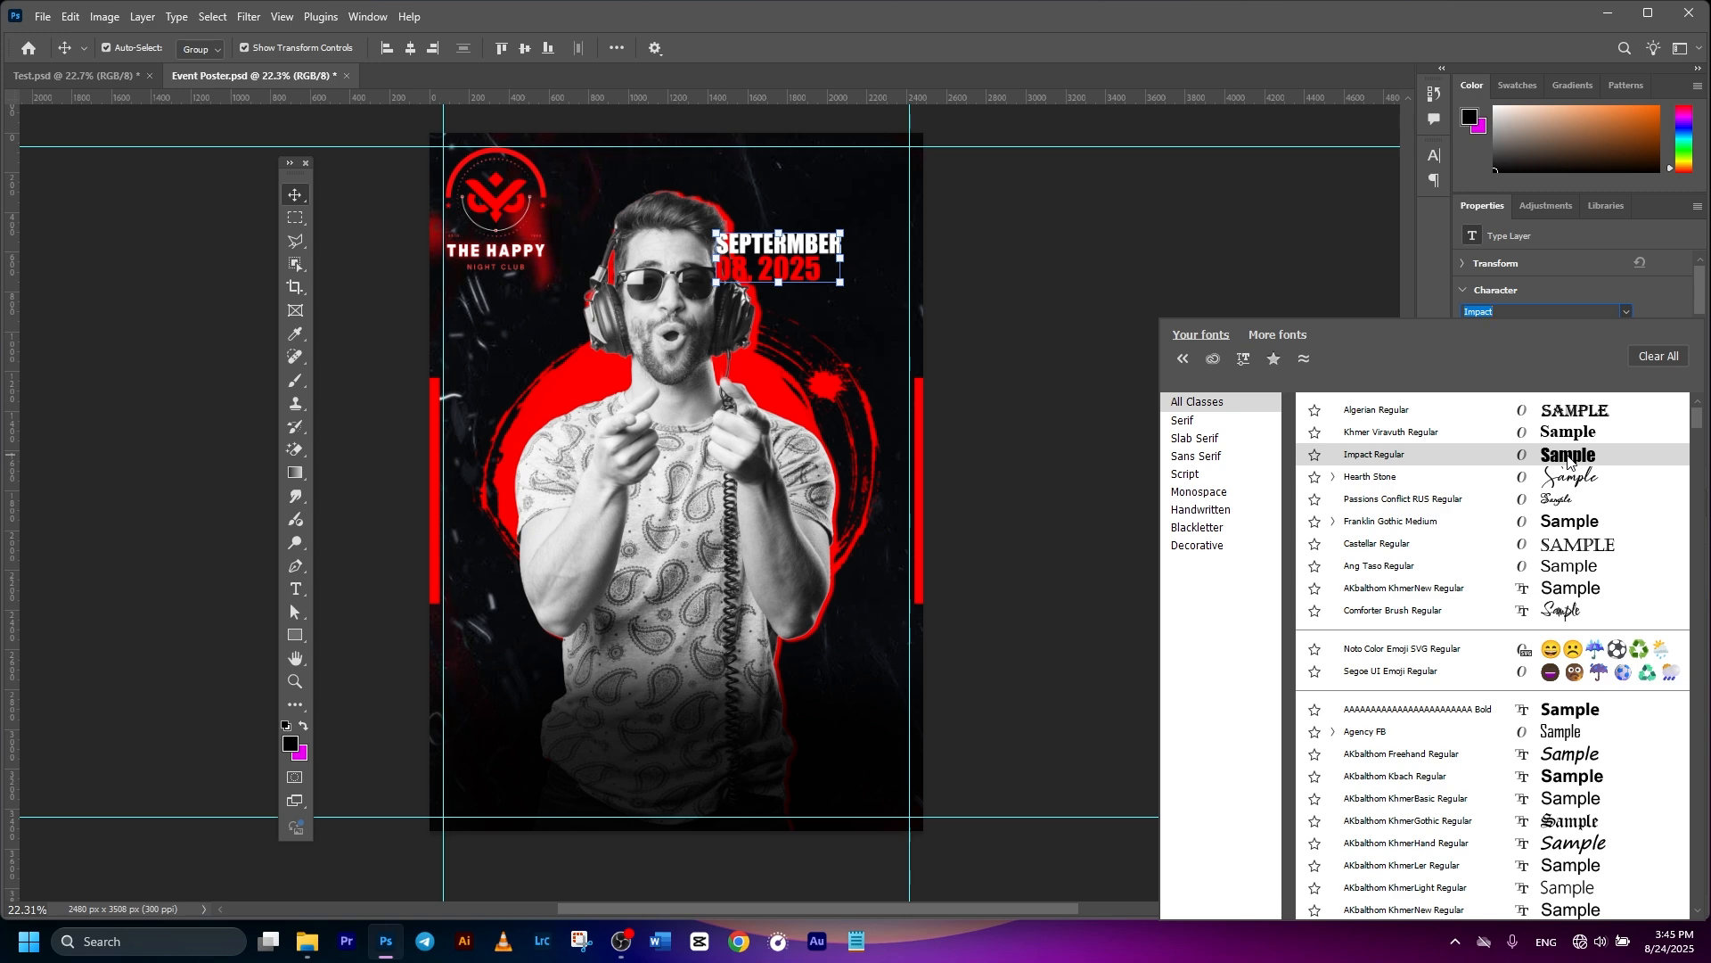
left_click(1569, 456)
scroll(811, 282, "up", 4)
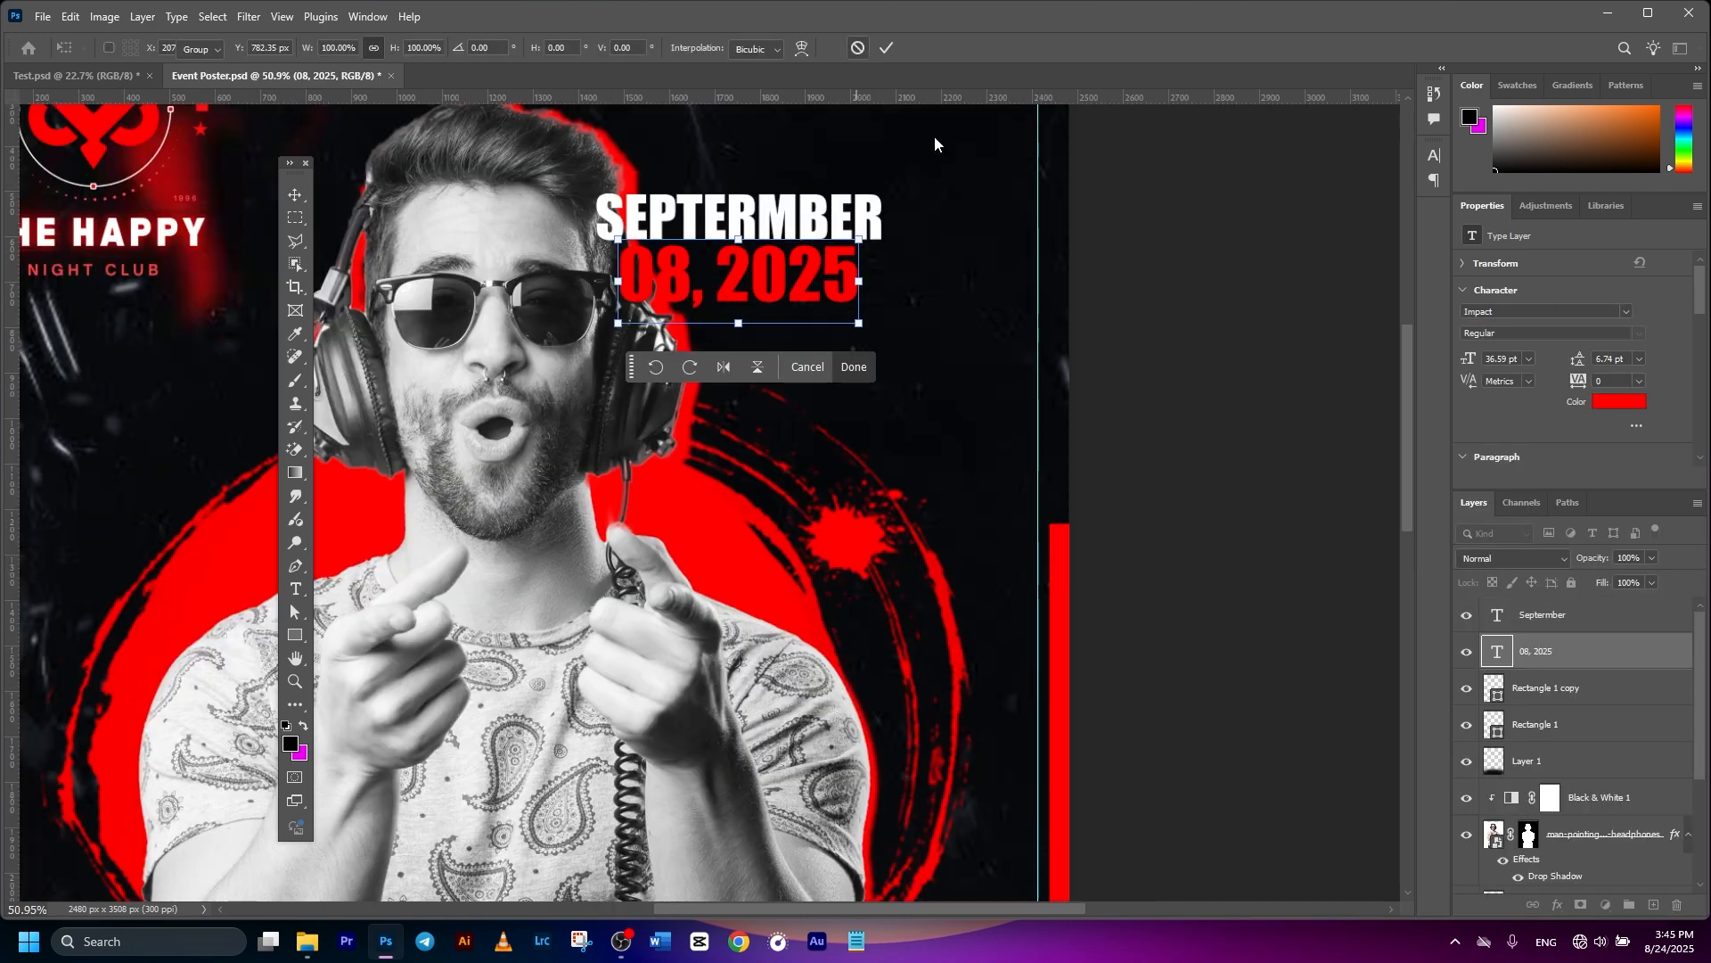
- Scale the date line up to about 44 pt to match the heading's width
left_click_drag(737, 264, 762, 264)
key("ctrl+t")
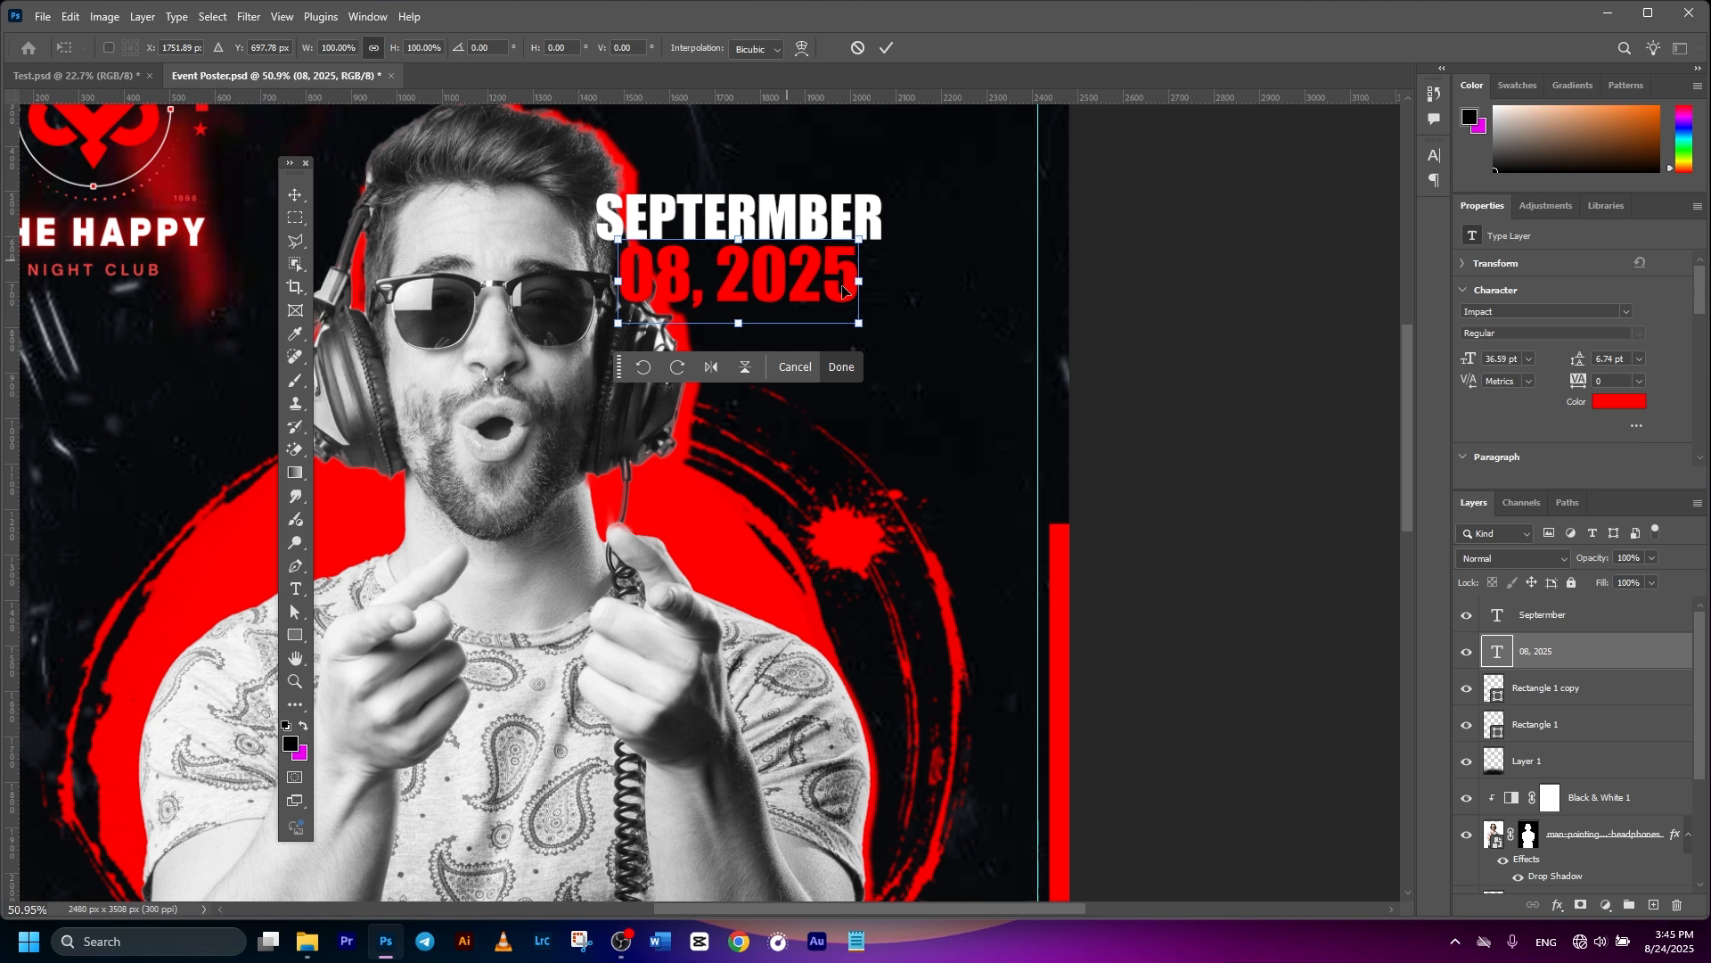
left_click_drag(859, 323, 884, 335)
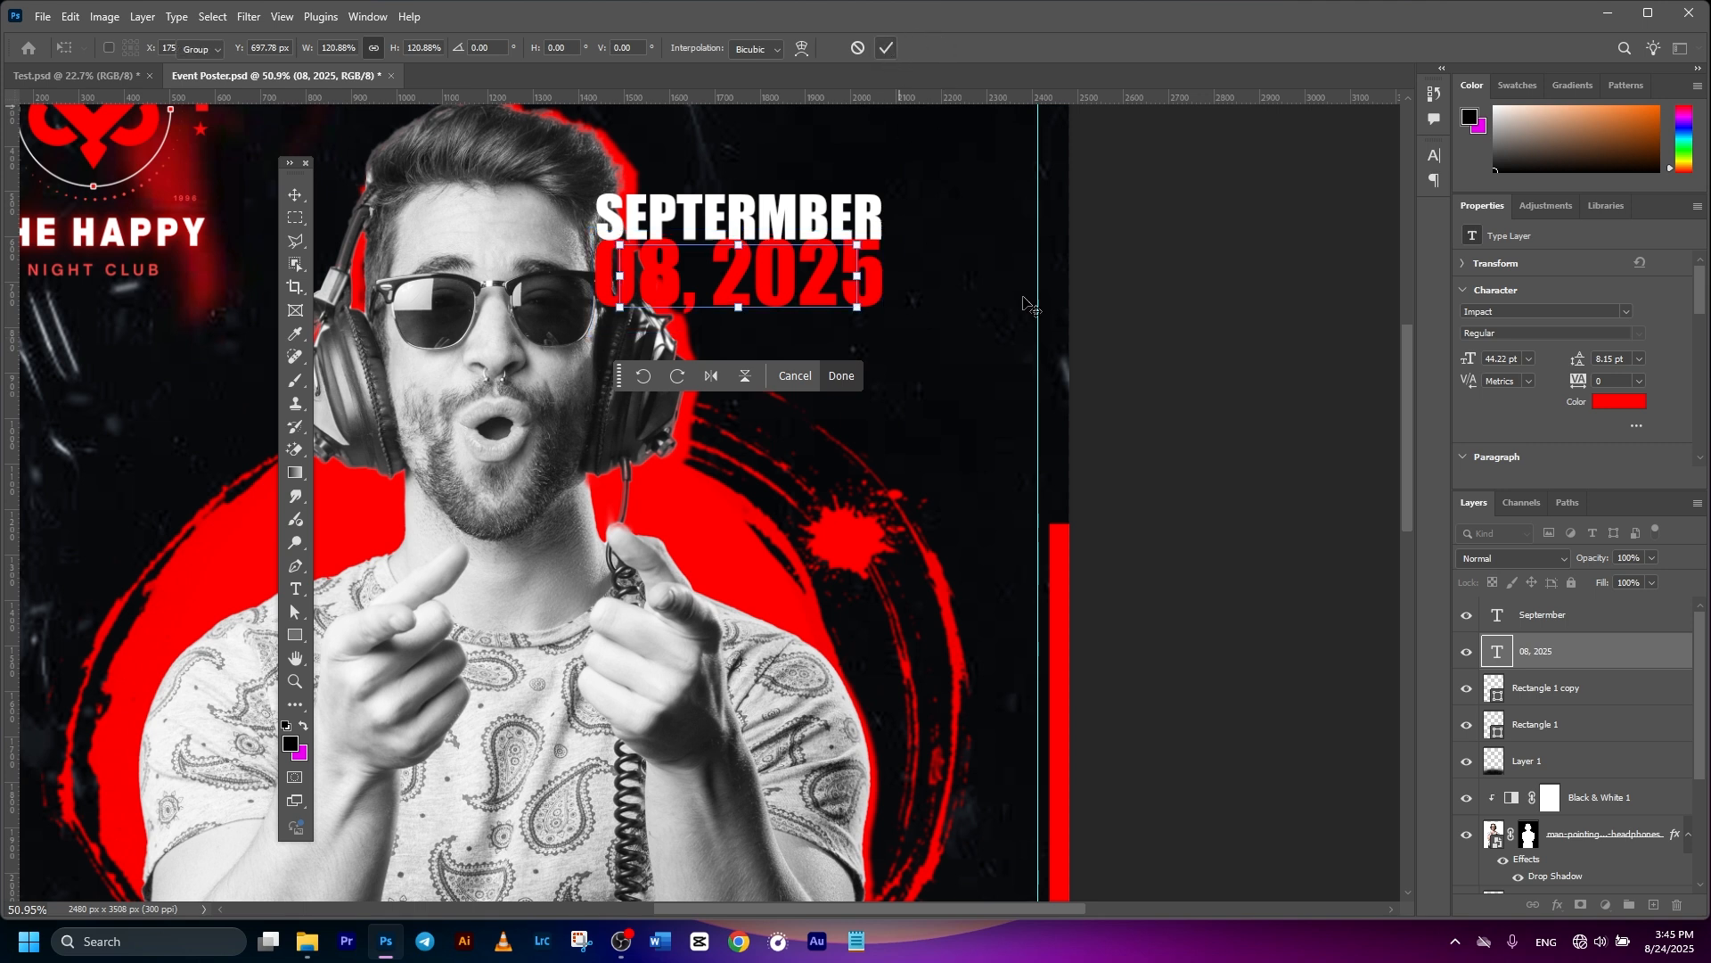
left_click(886, 47)
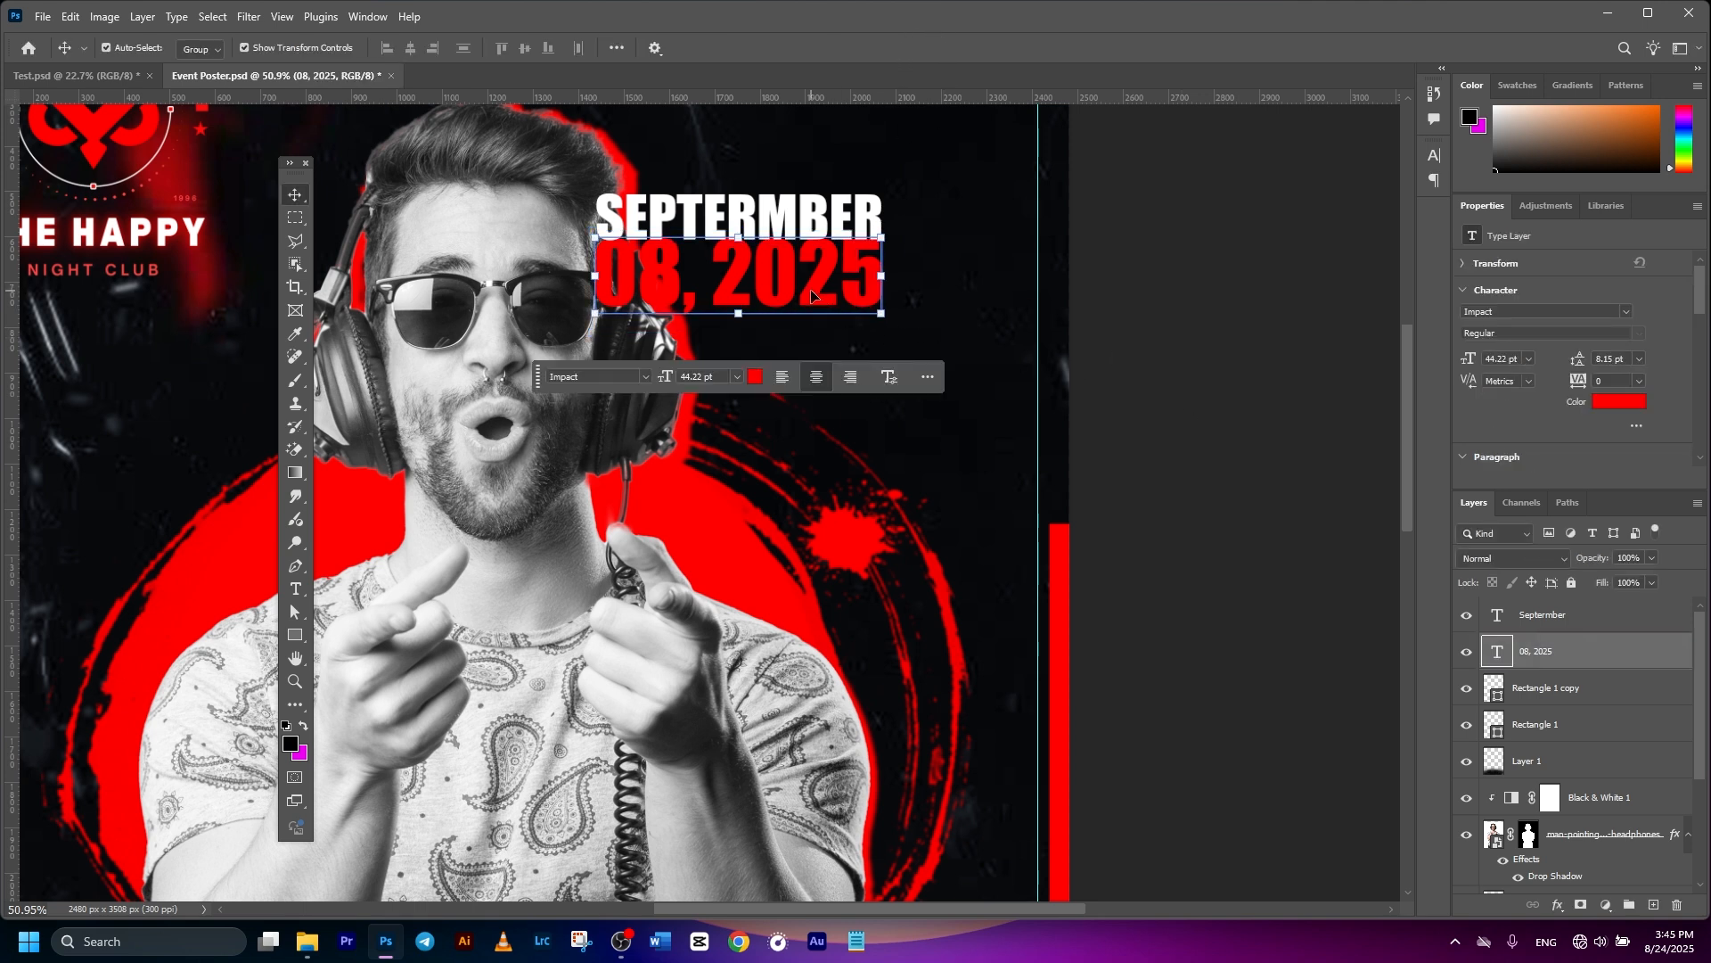
left_click(1242, 356)
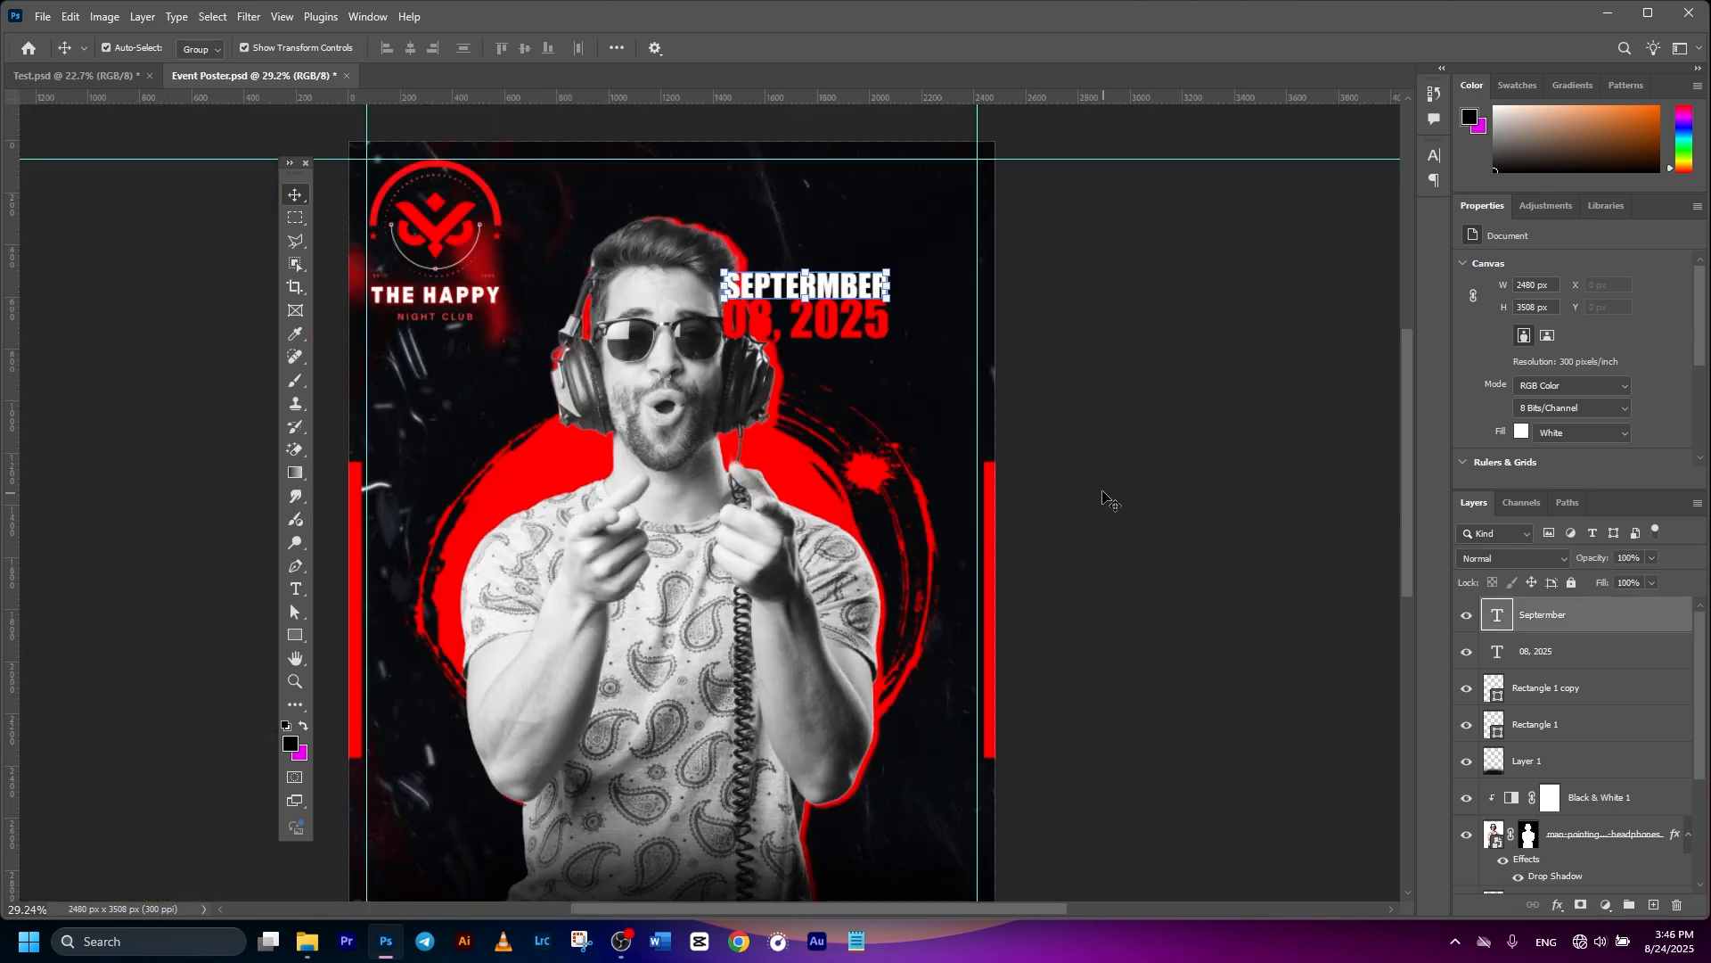
scroll(897, 378, "down", 3)
- Rotate both date lines 90° counter-clockwise and place them along the top-right edge
left_click(1567, 651)
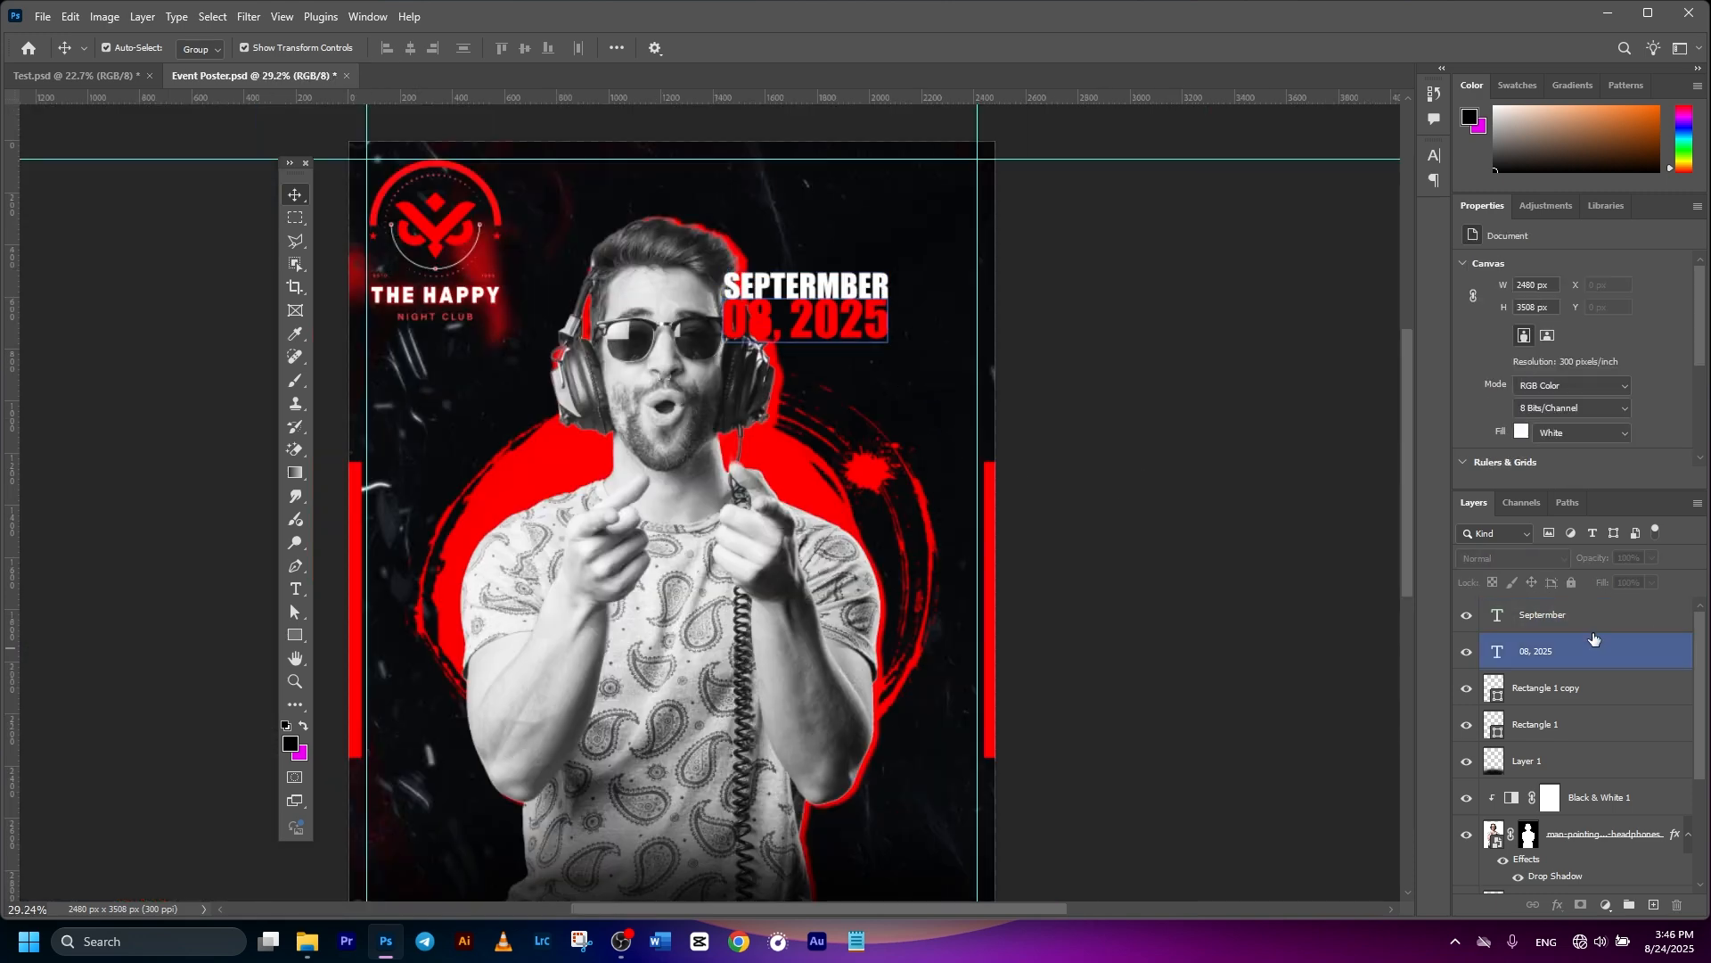
left_click(1568, 622)
left_click(1568, 653, "ctrl")
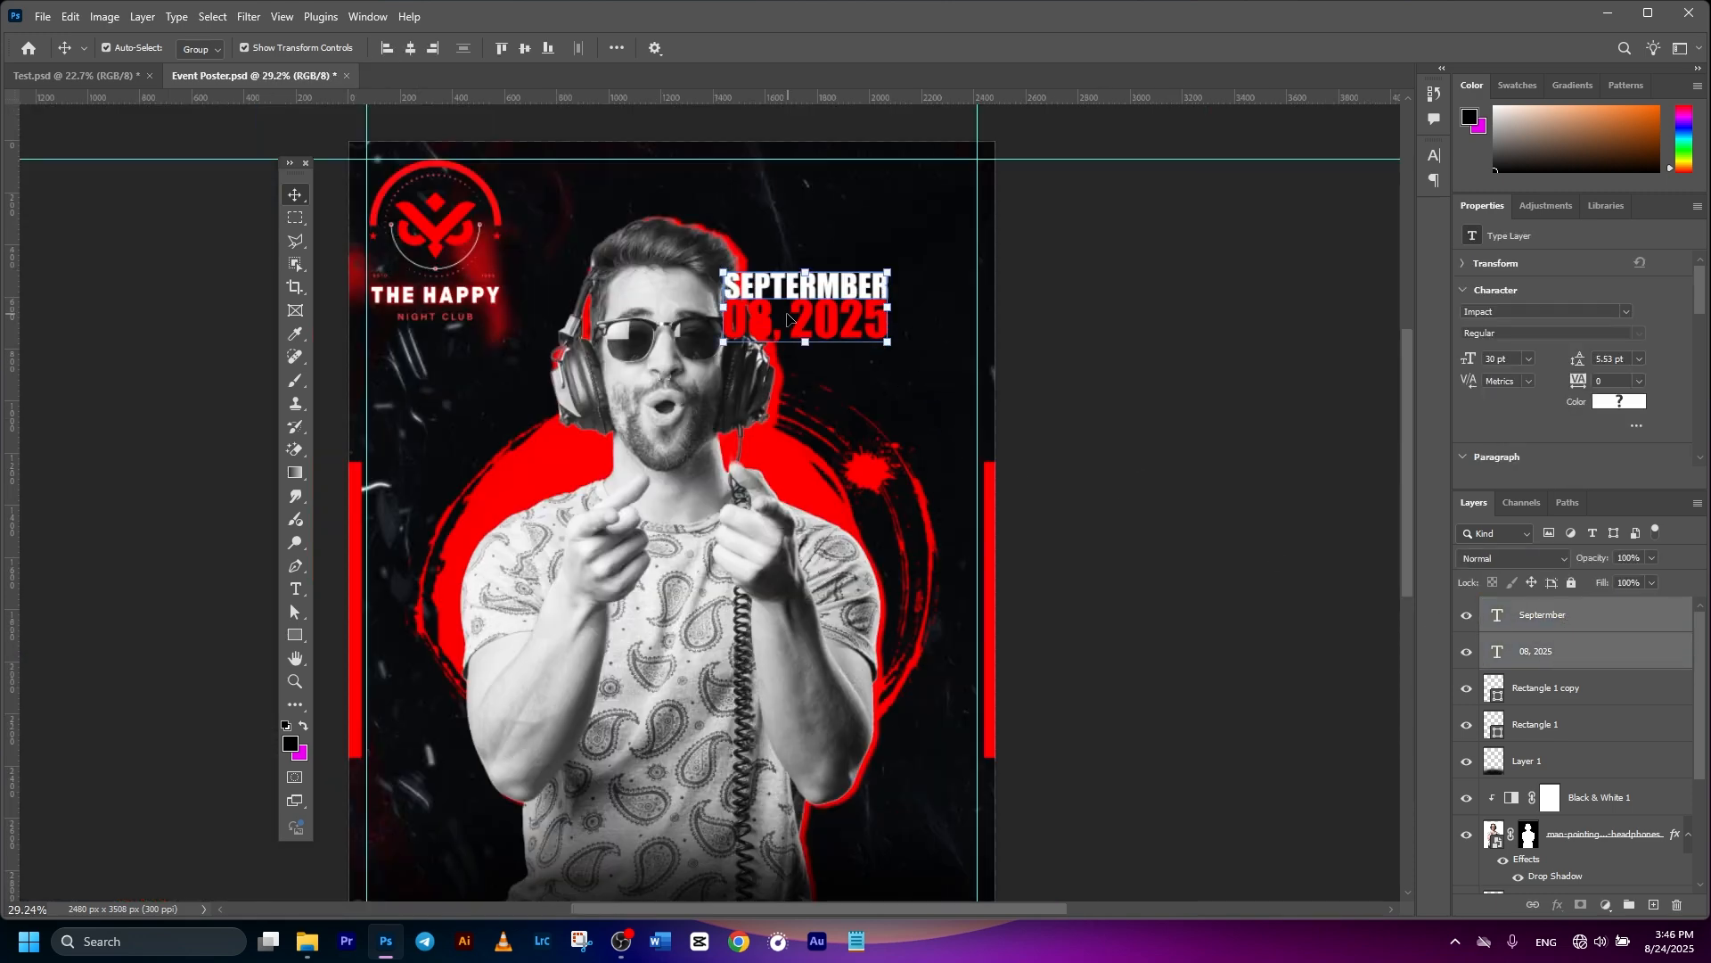
key("ctrl+t")
right_click(815, 315)
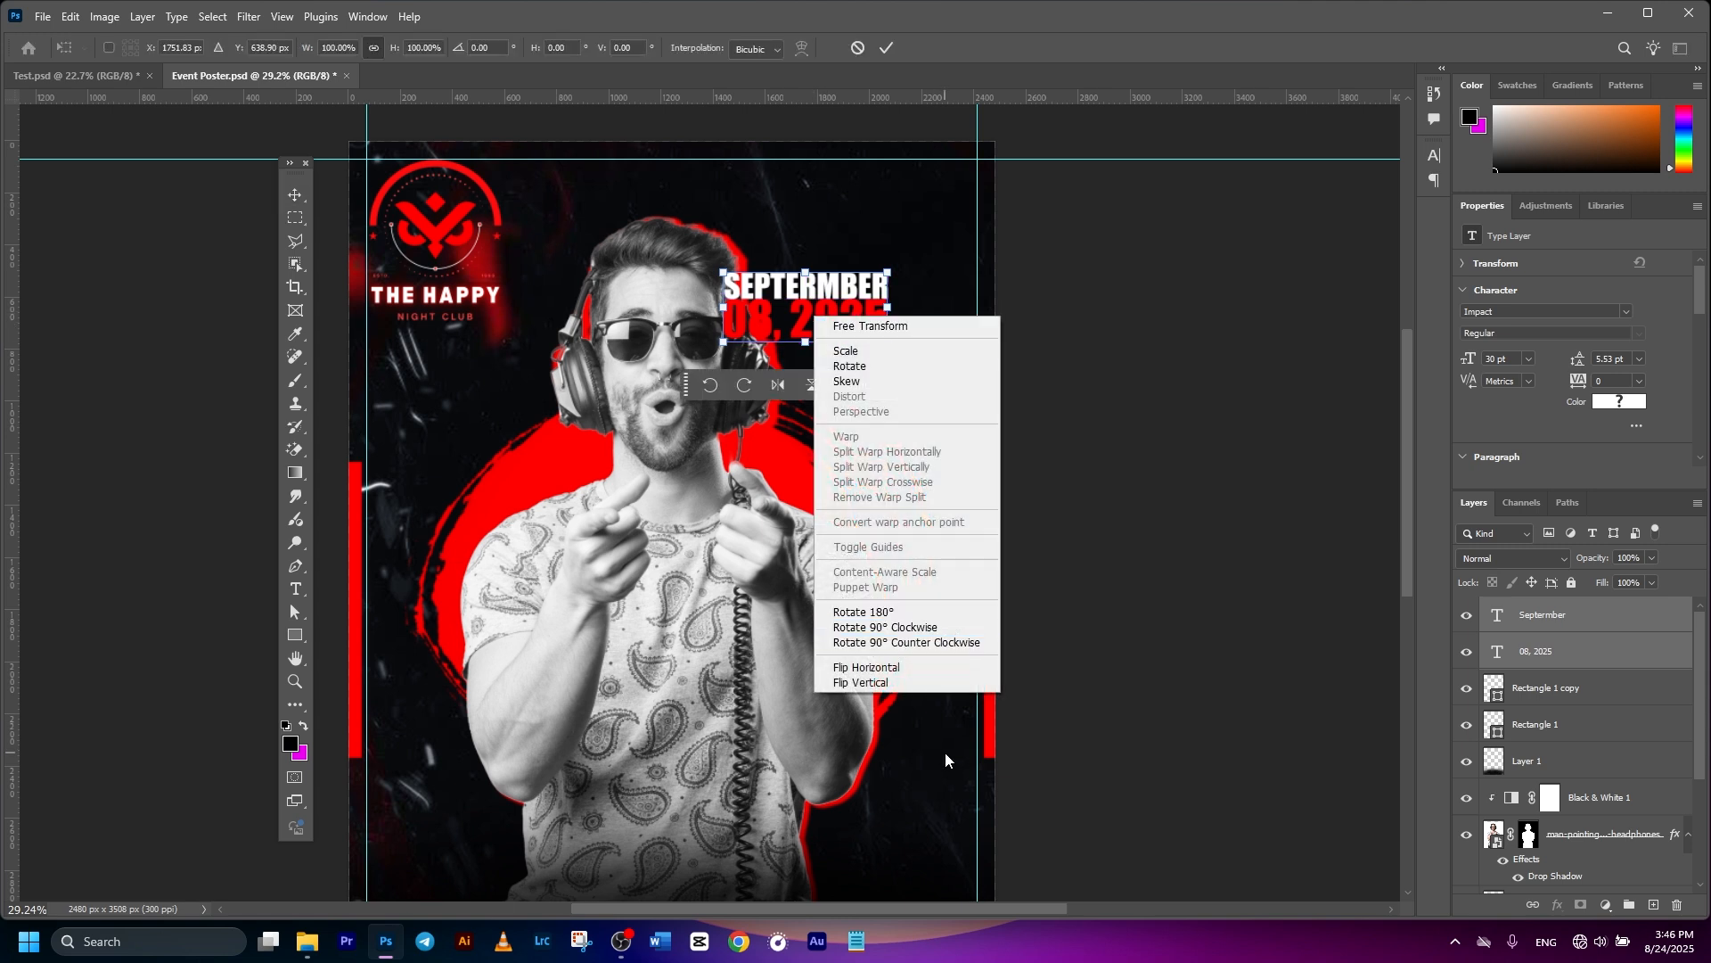
left_click(912, 642)
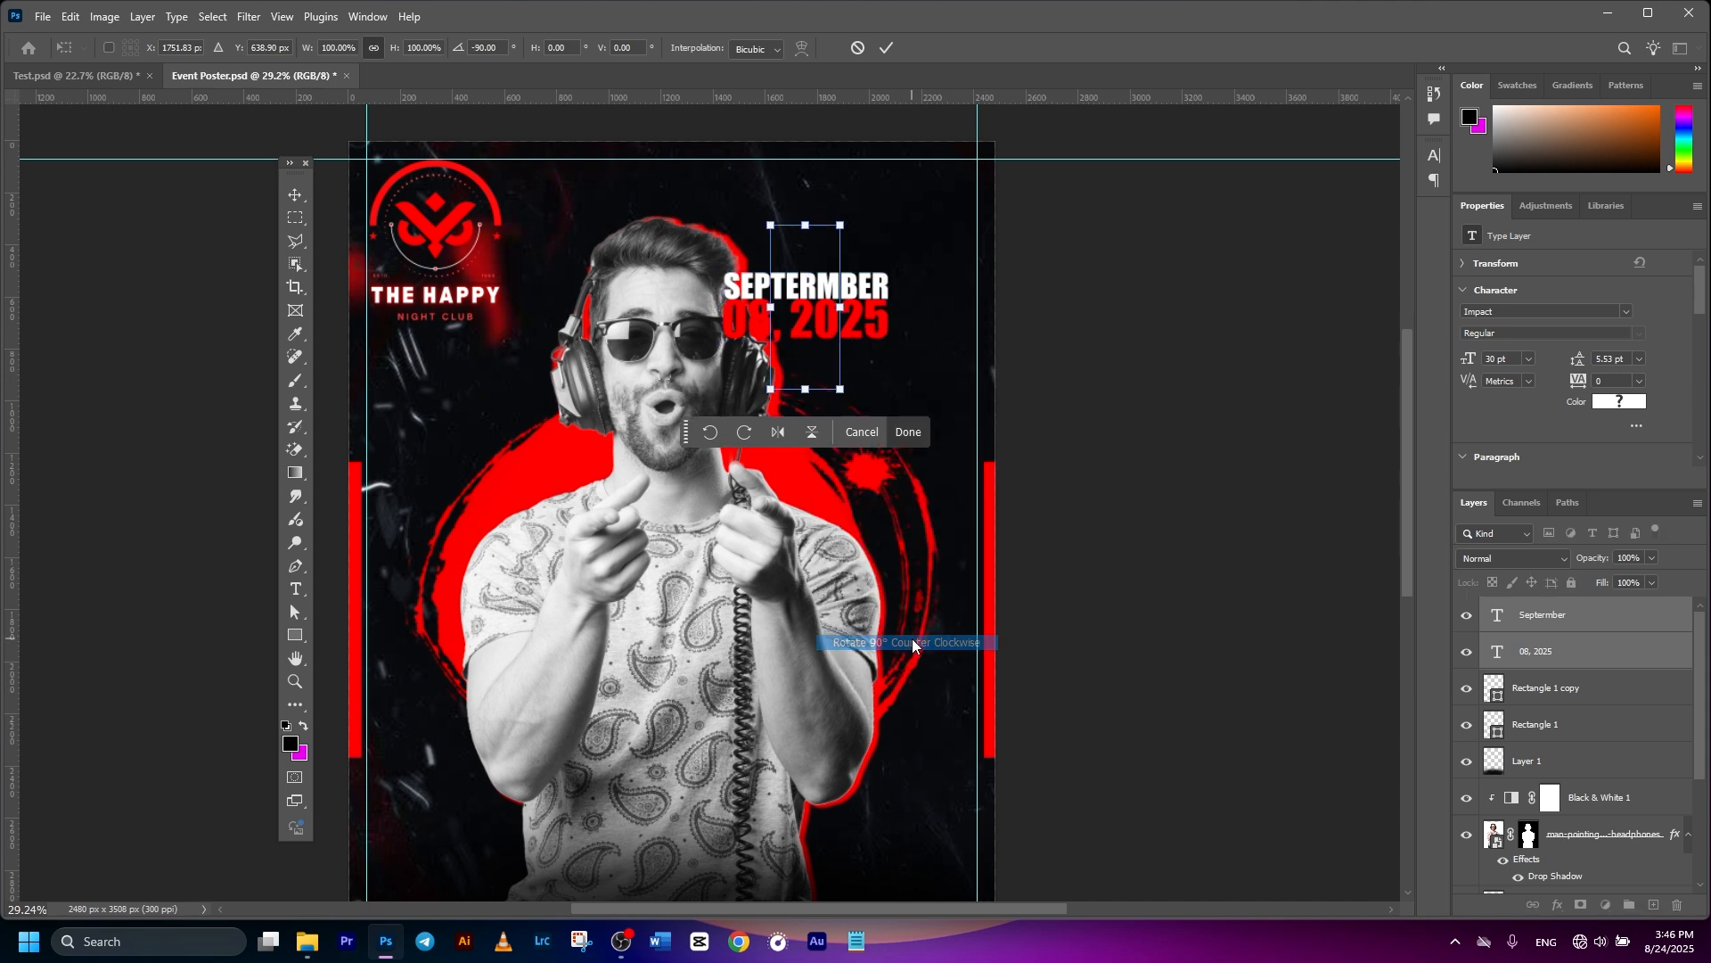
left_click_drag(818, 247, 957, 184)
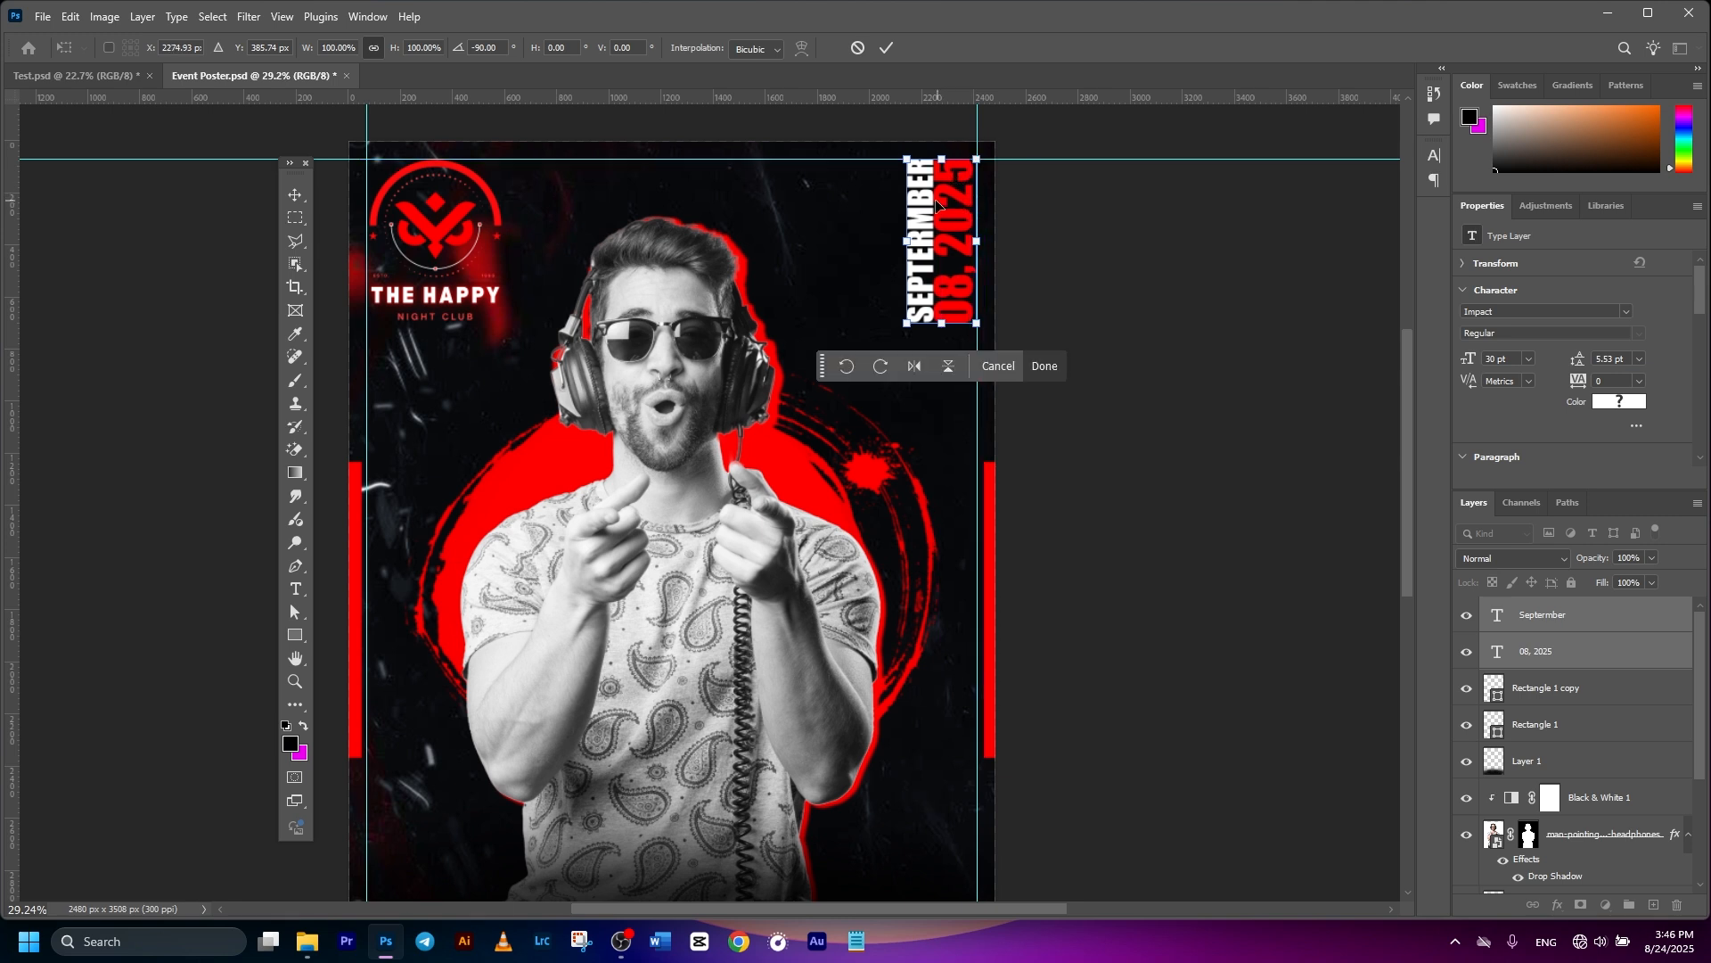
left_click_drag(900, 163, 897, 174)
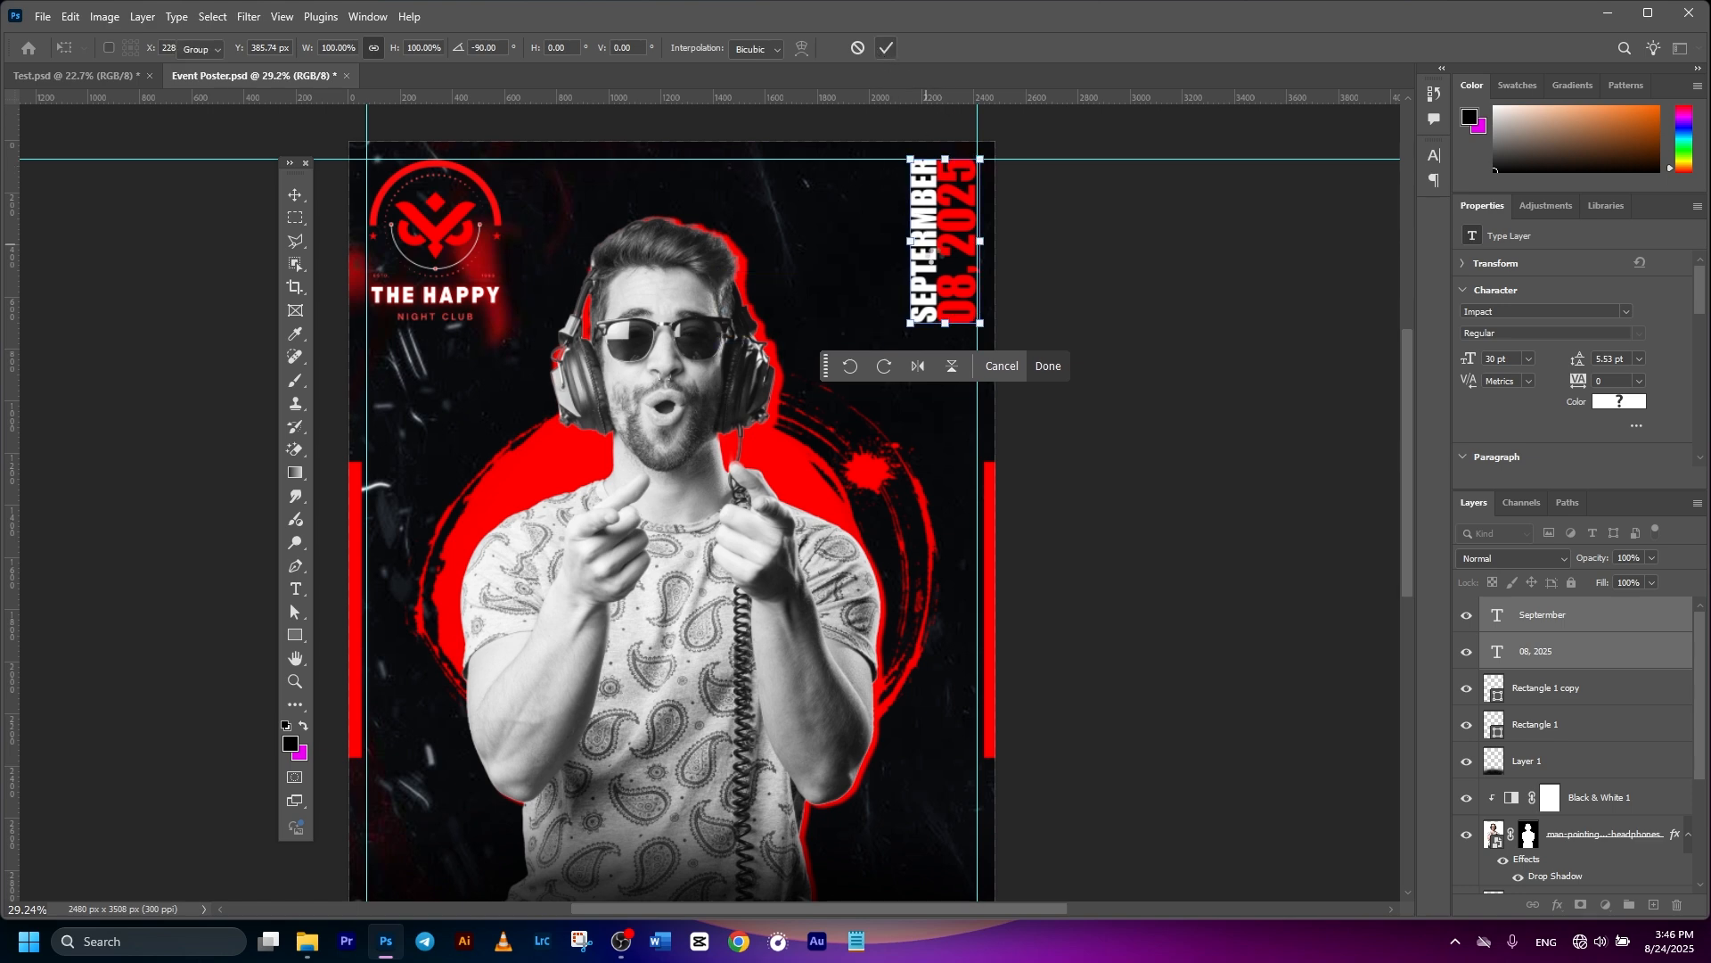
left_click(885, 48)
- Save the poster and fit the whole canvas in view
left_click(1150, 321)
key("ctrl+s")
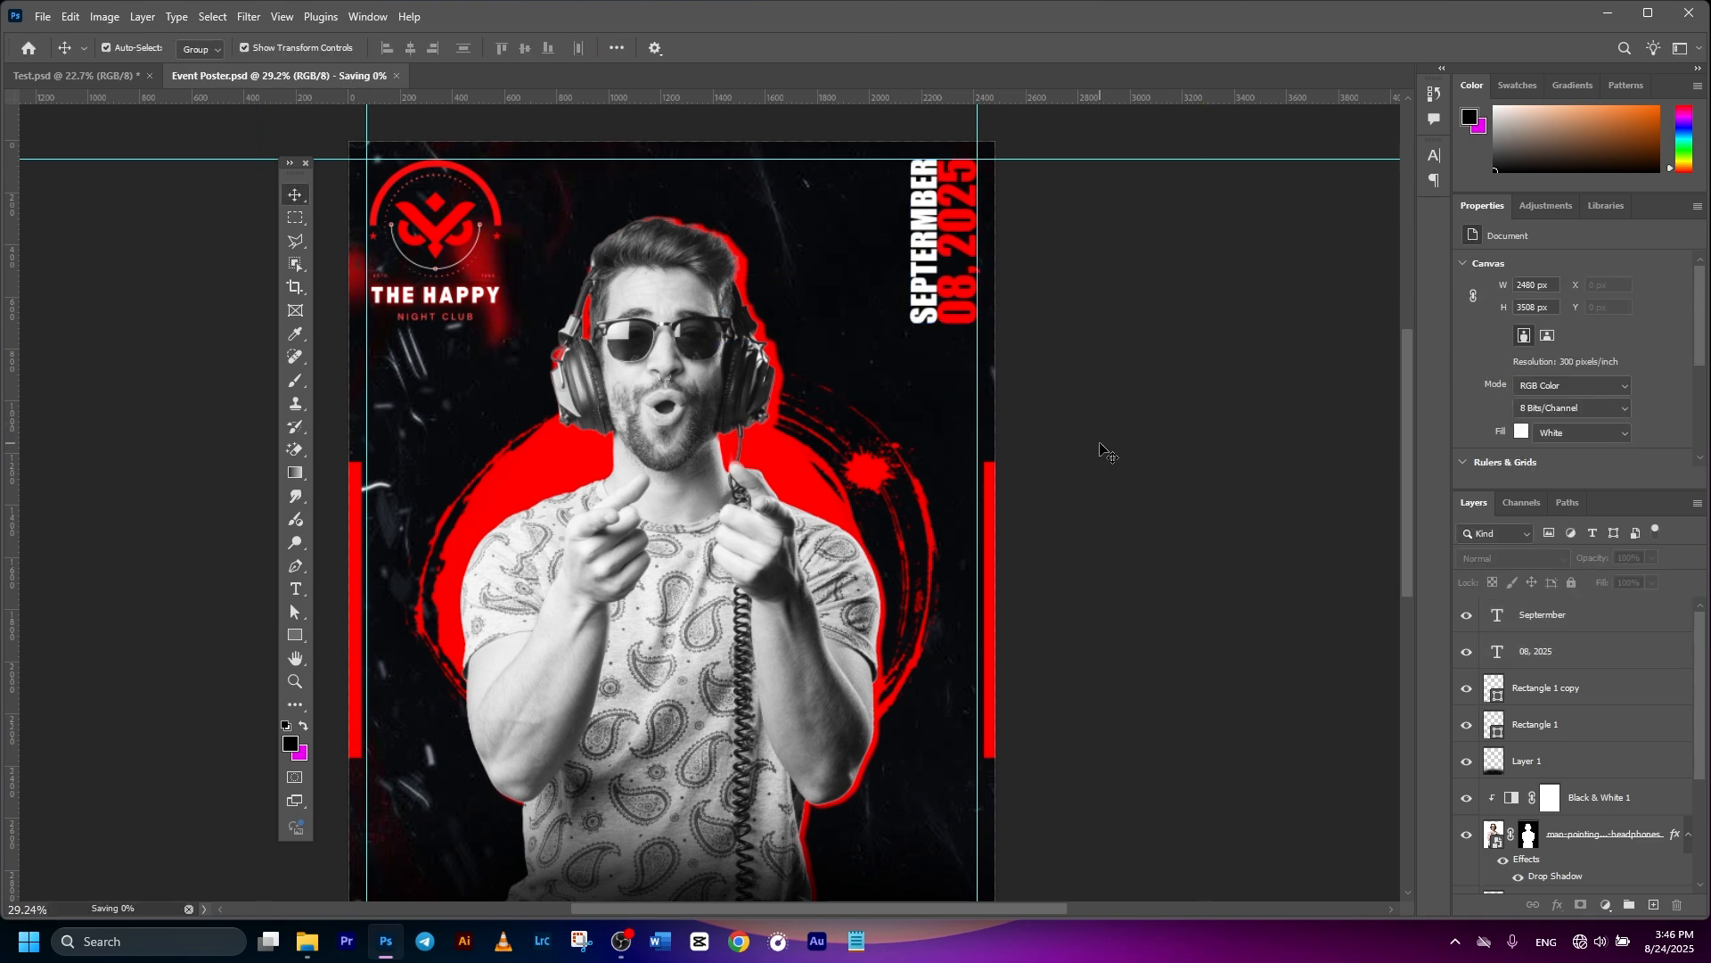
key("ctrl+0")
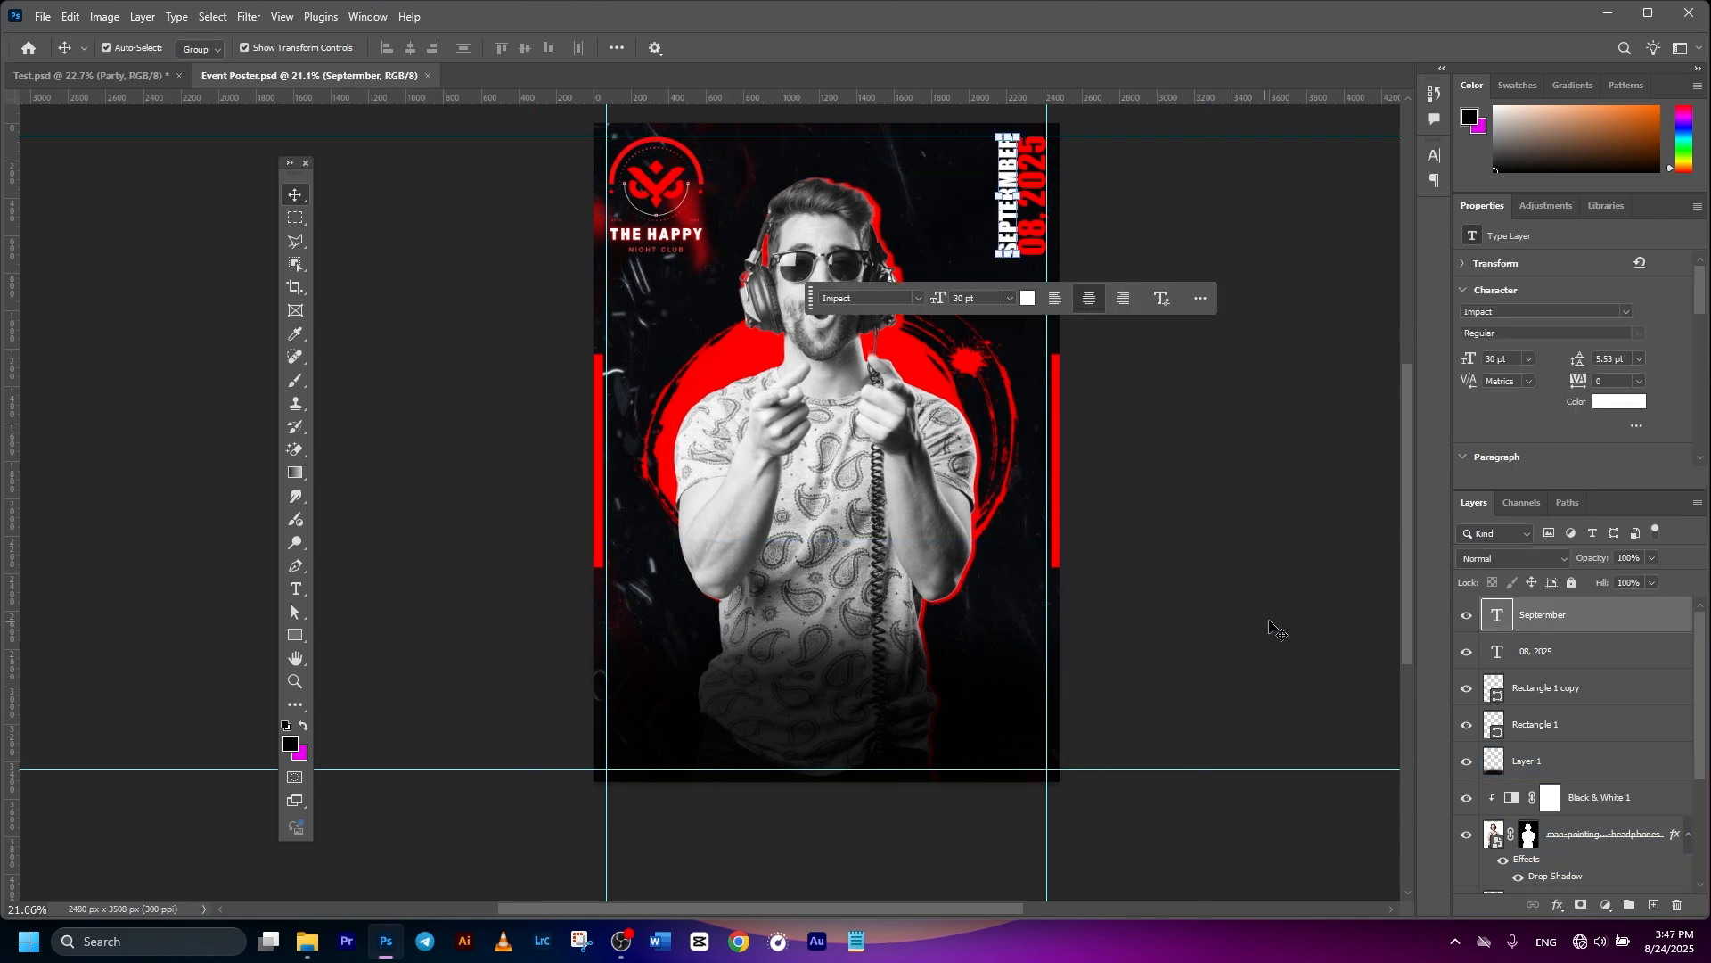
- Add a white 'Party' text line in Hearth Stone script on the DJ's chest
left_click(306, 590)
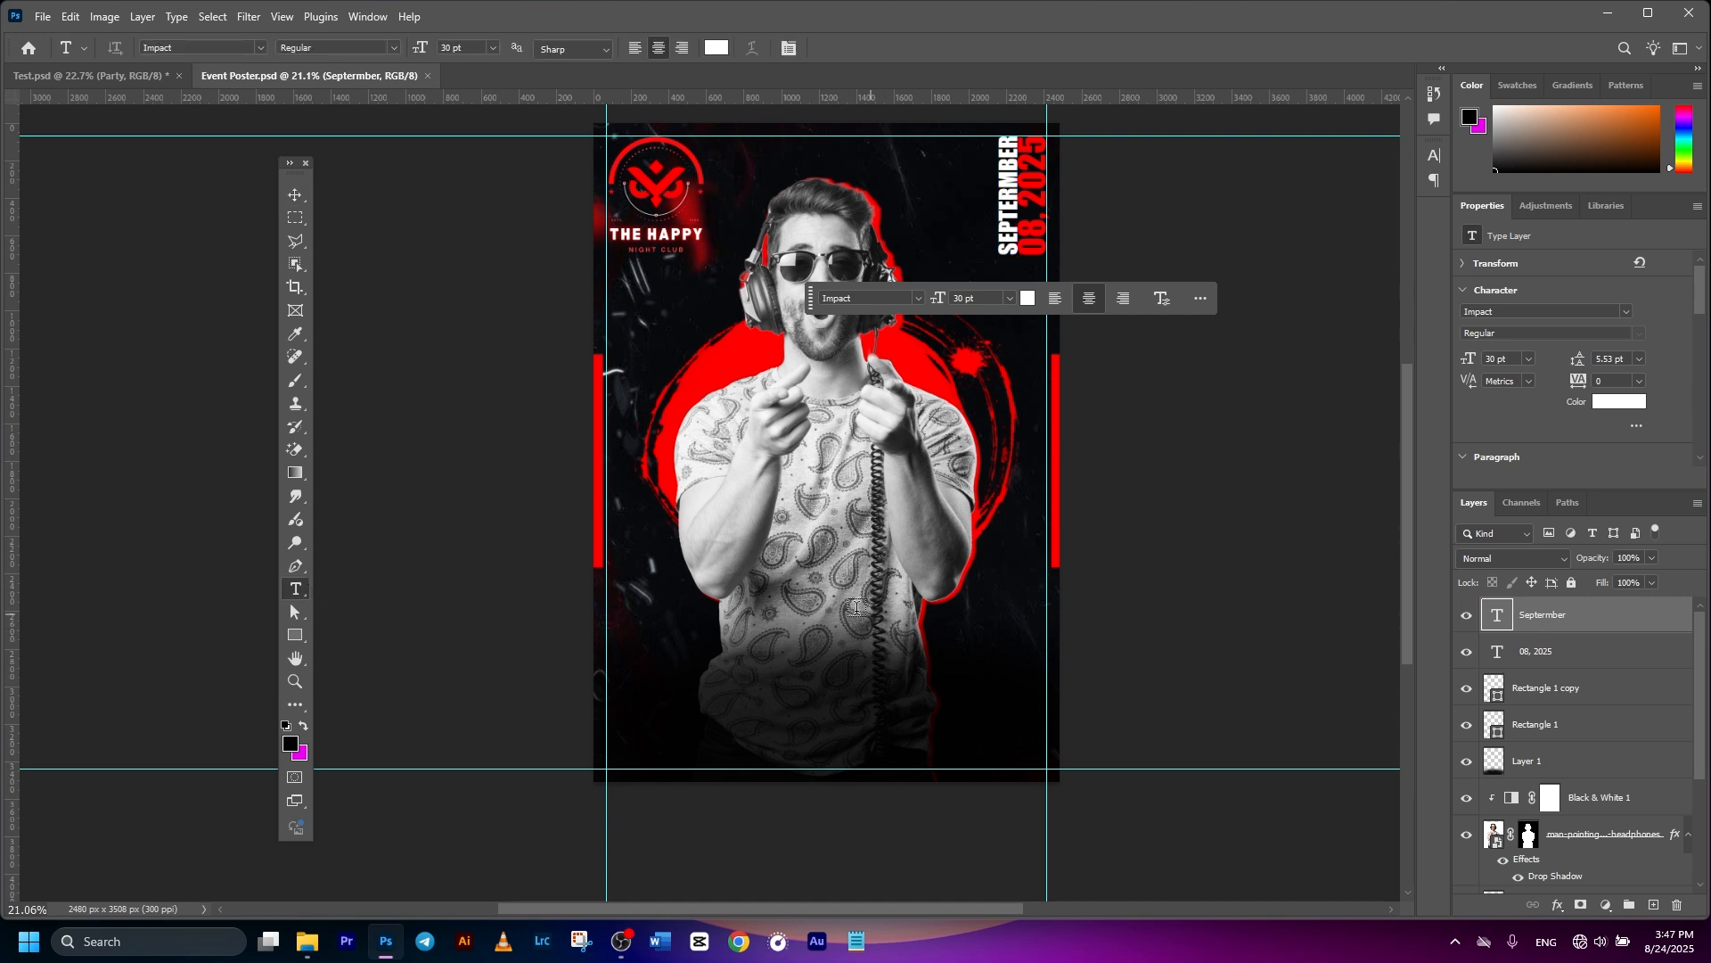
left_click(809, 615)
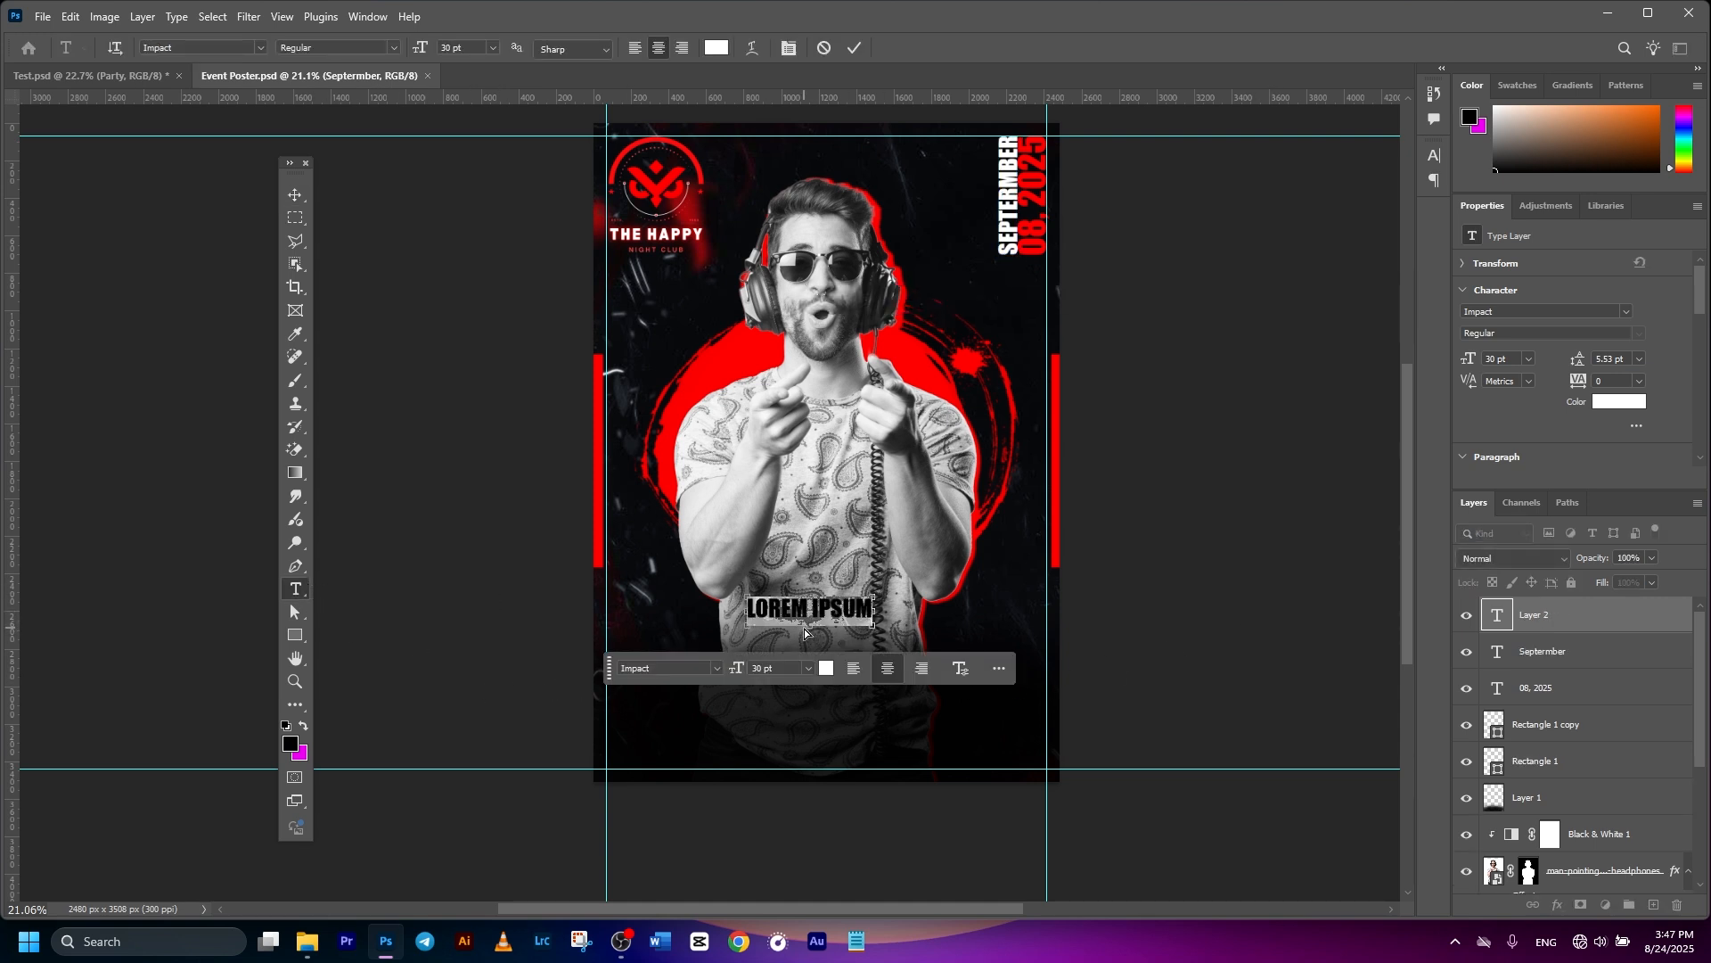
type("Party")
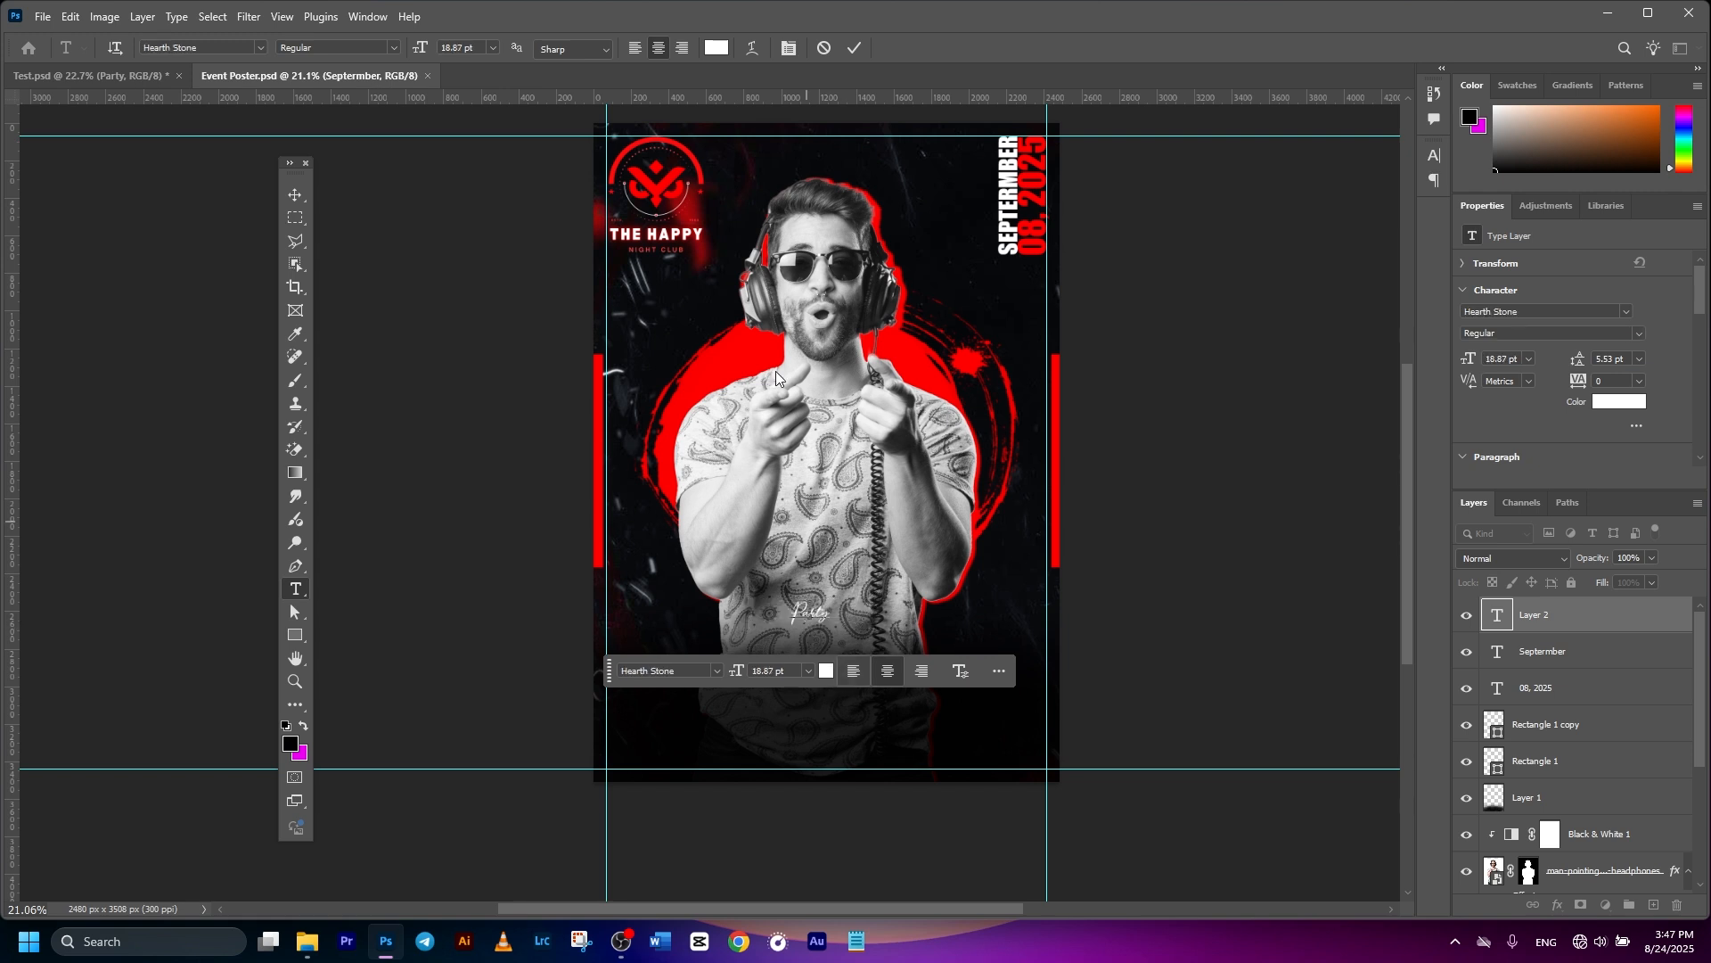
left_click(853, 47)
- Scale Party up about 408% to roughly 77 pt and nudge it into place
key("v")
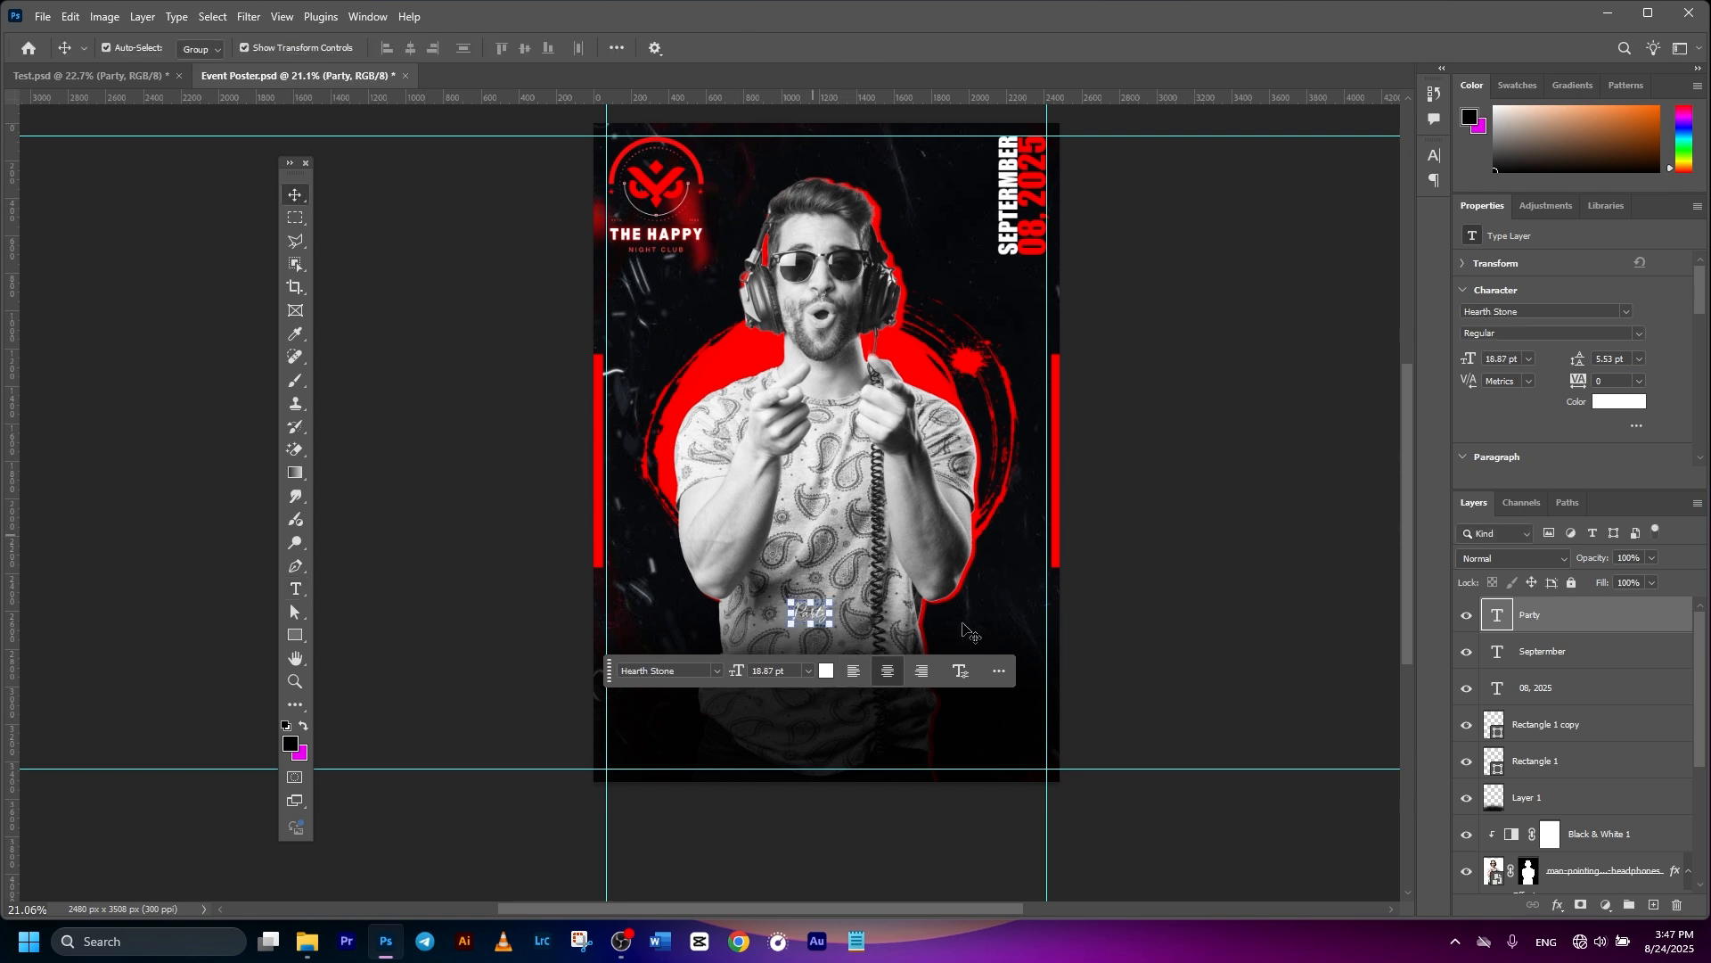
key("ctrl+t")
left_click_drag(829, 602, 880, 571)
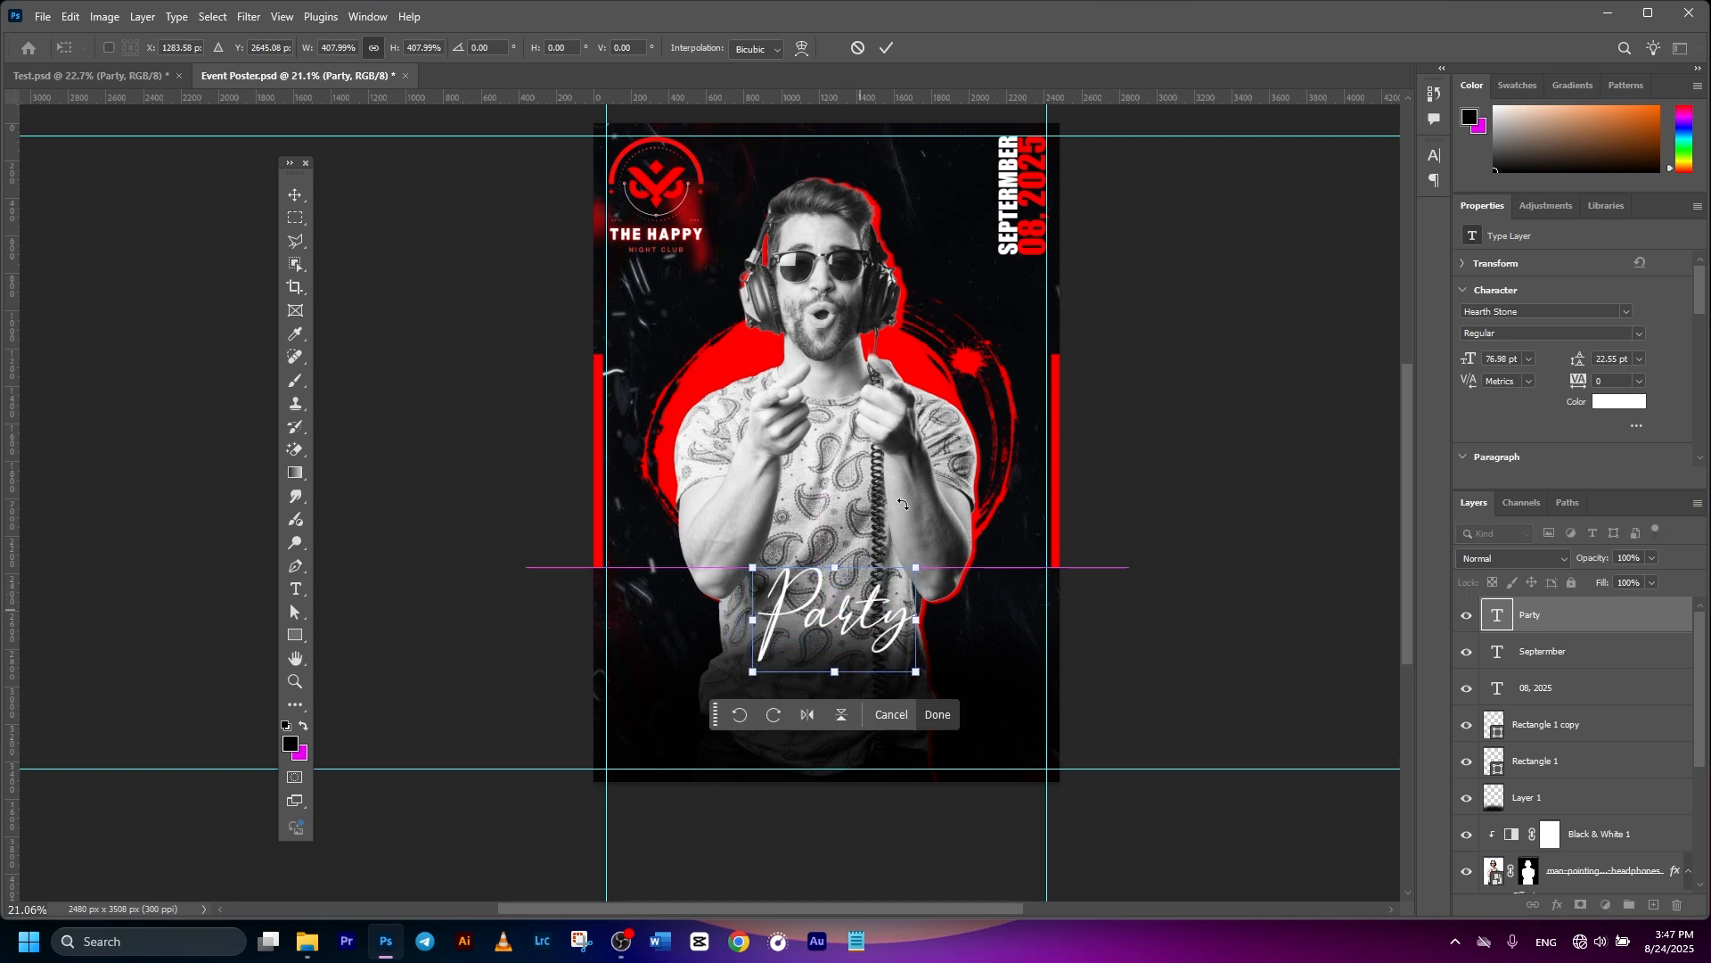
key("Return")
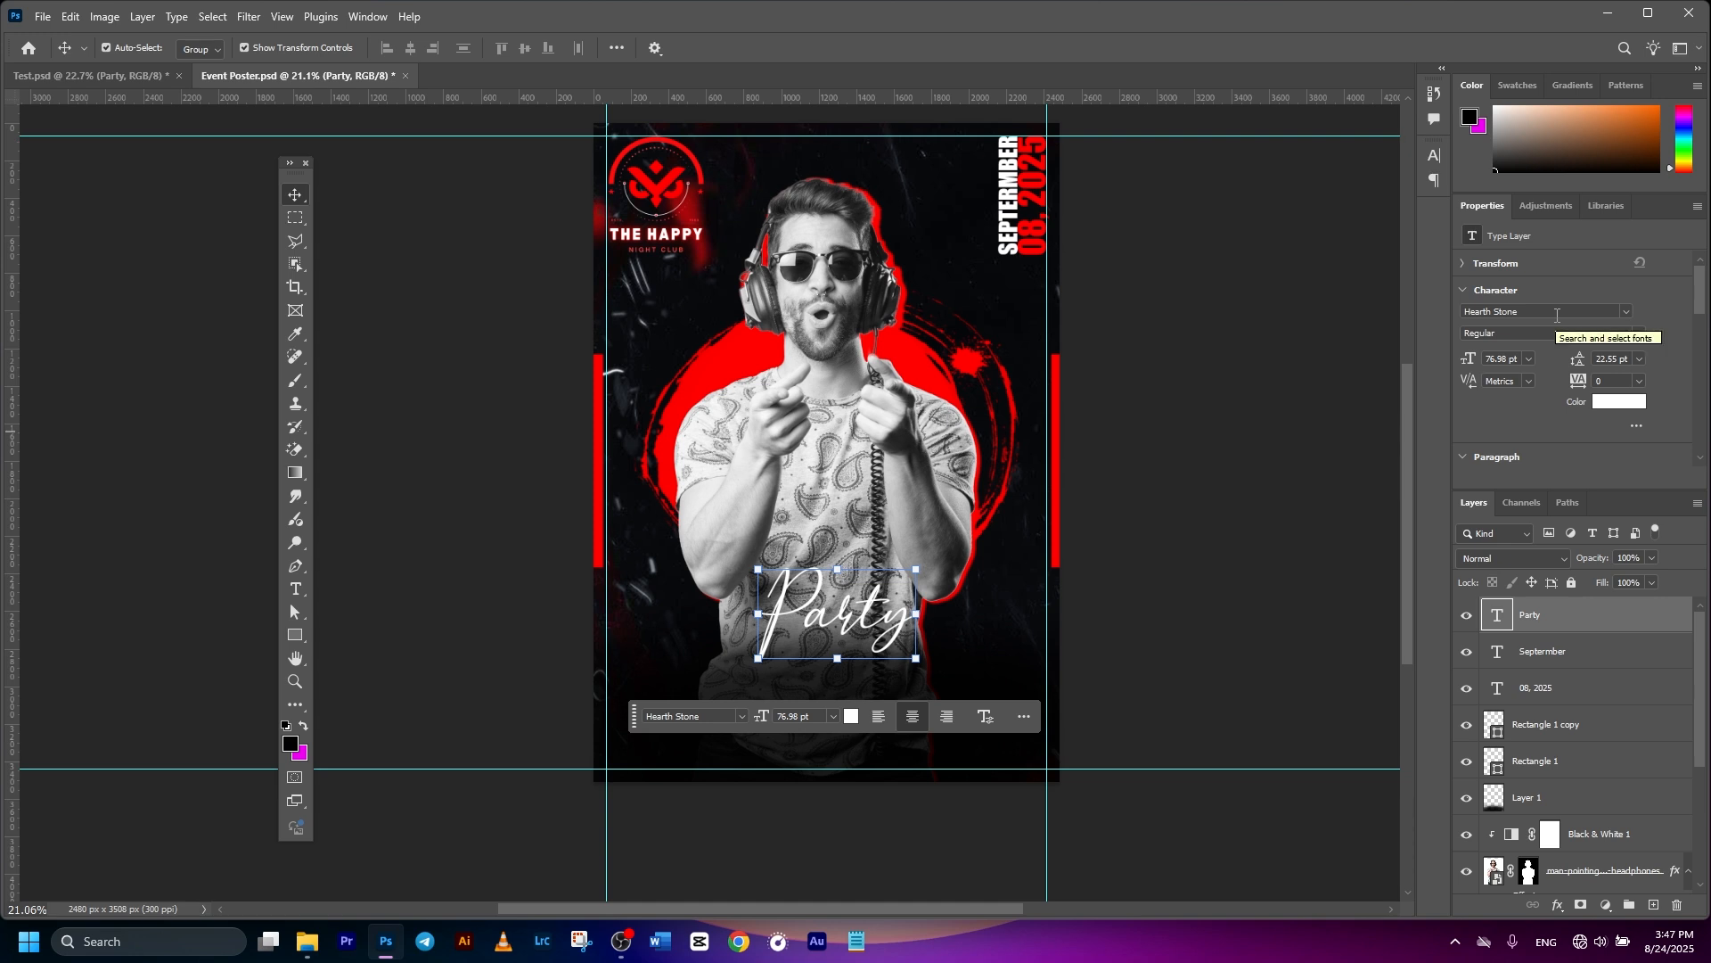
left_click(1284, 538)
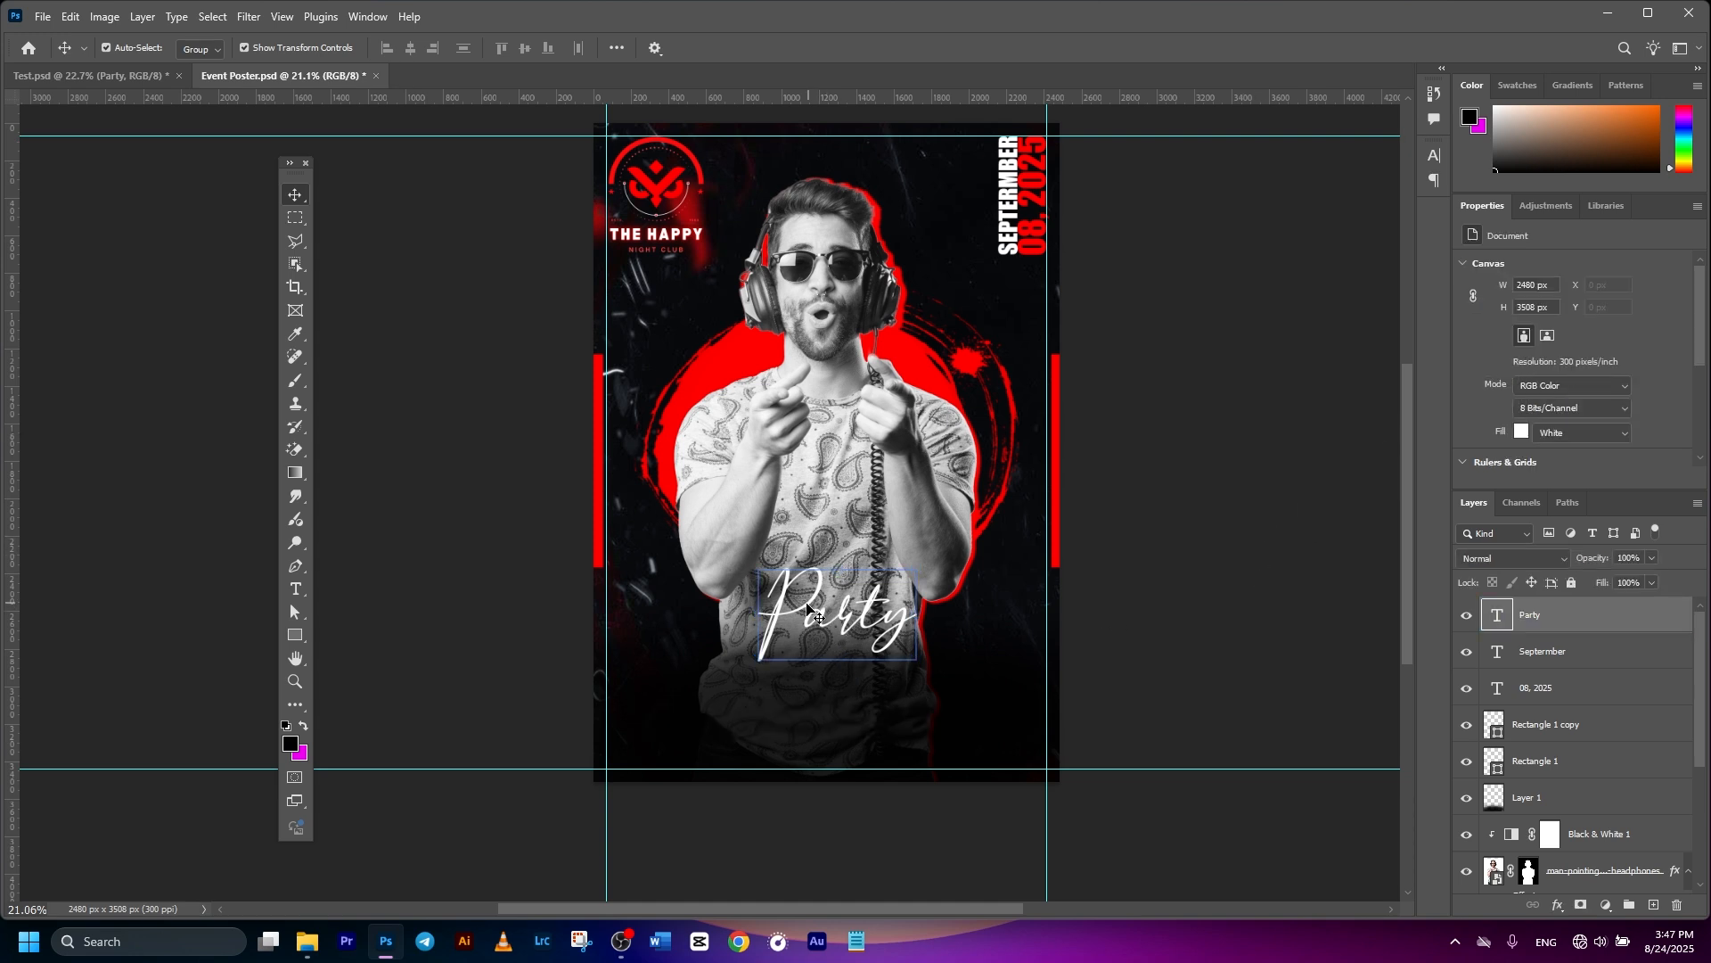
left_click_drag(806, 609, 796, 608)
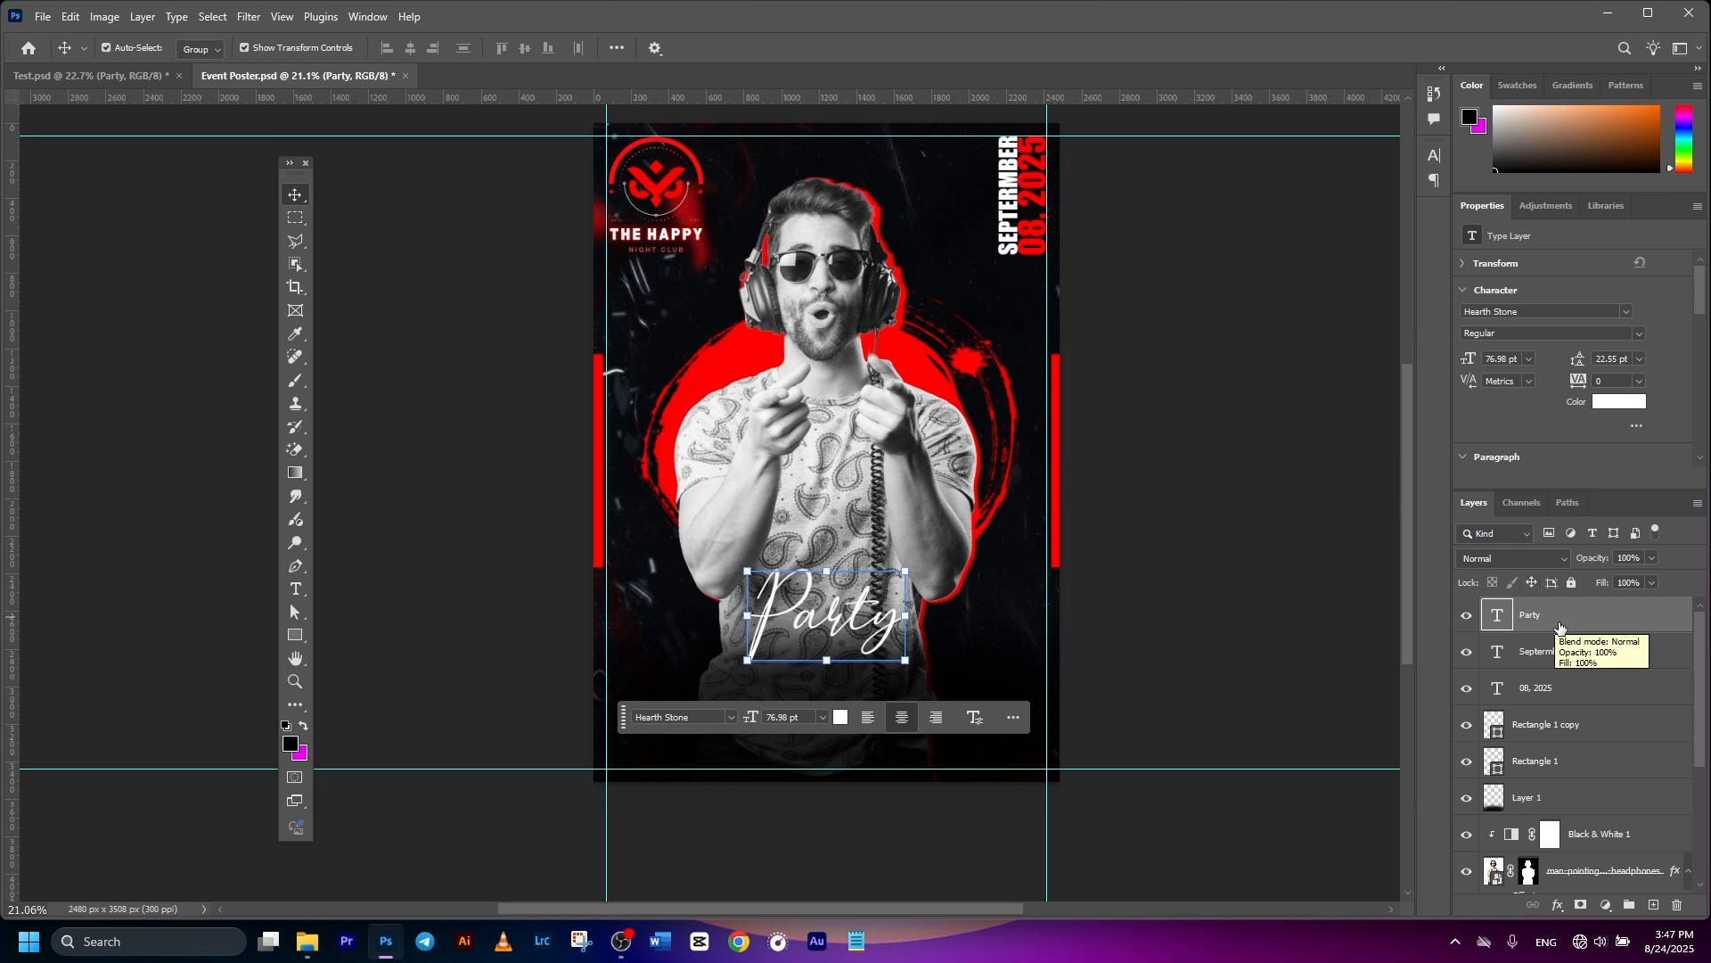
- Give Party a black drop shadow at 150°, 17 px distance, 5% spread, 10 px size
left_click(1557, 906)
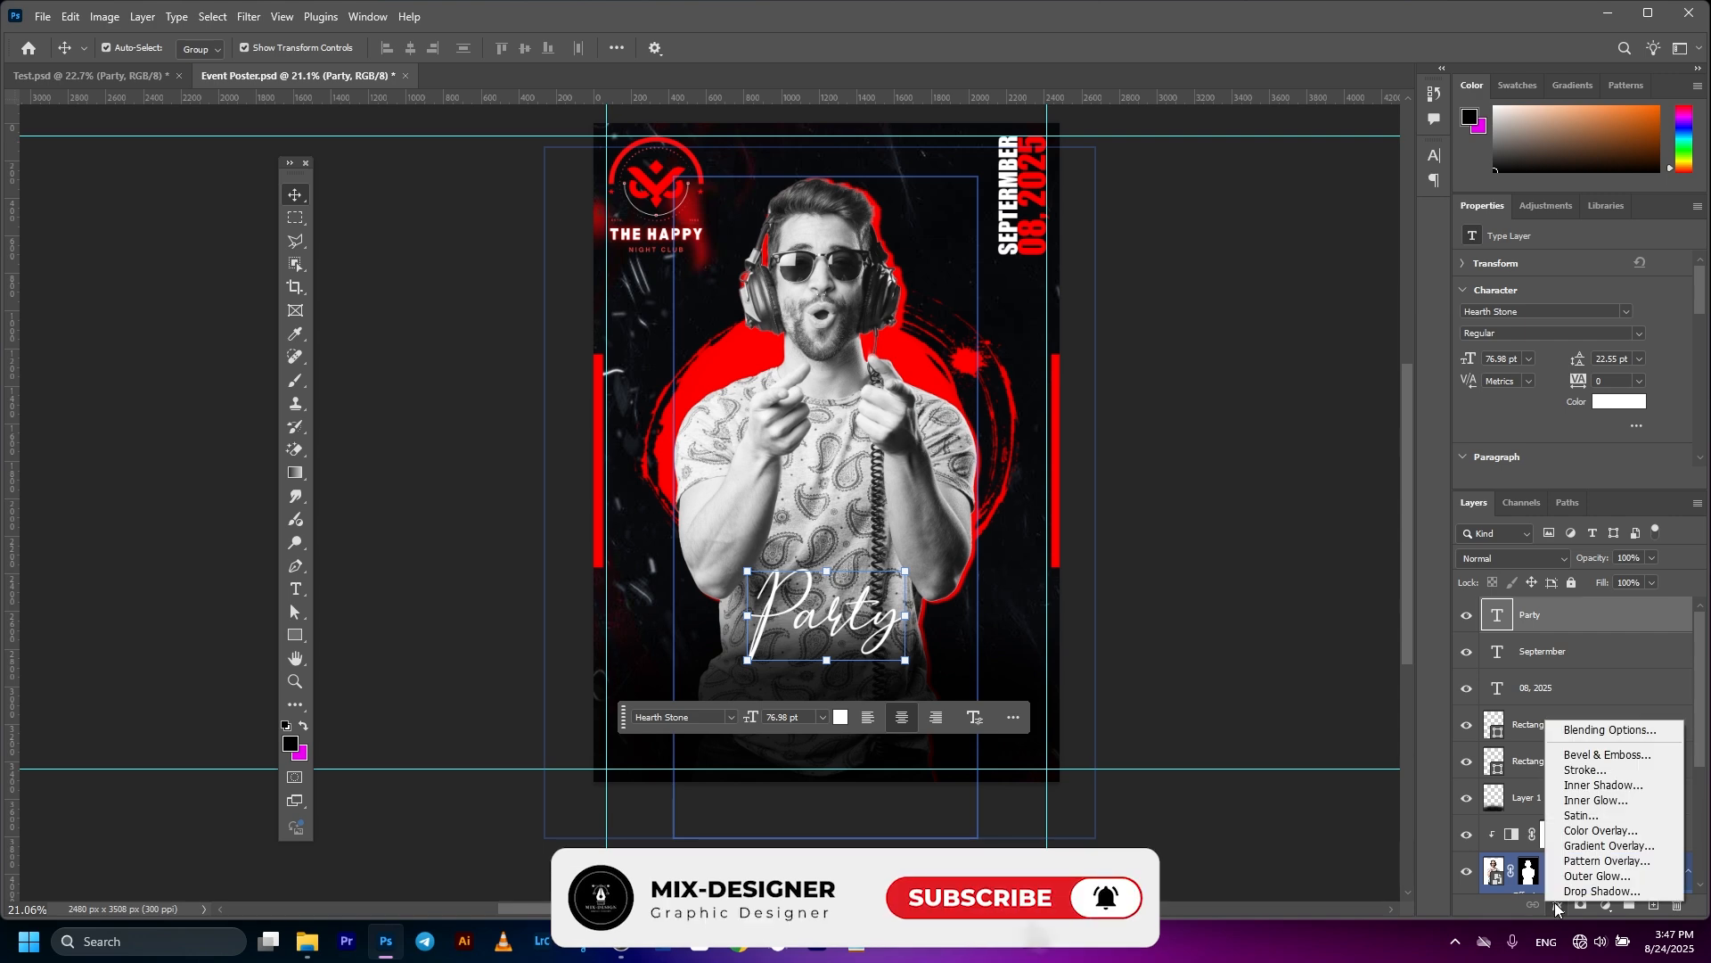
left_click(1595, 731)
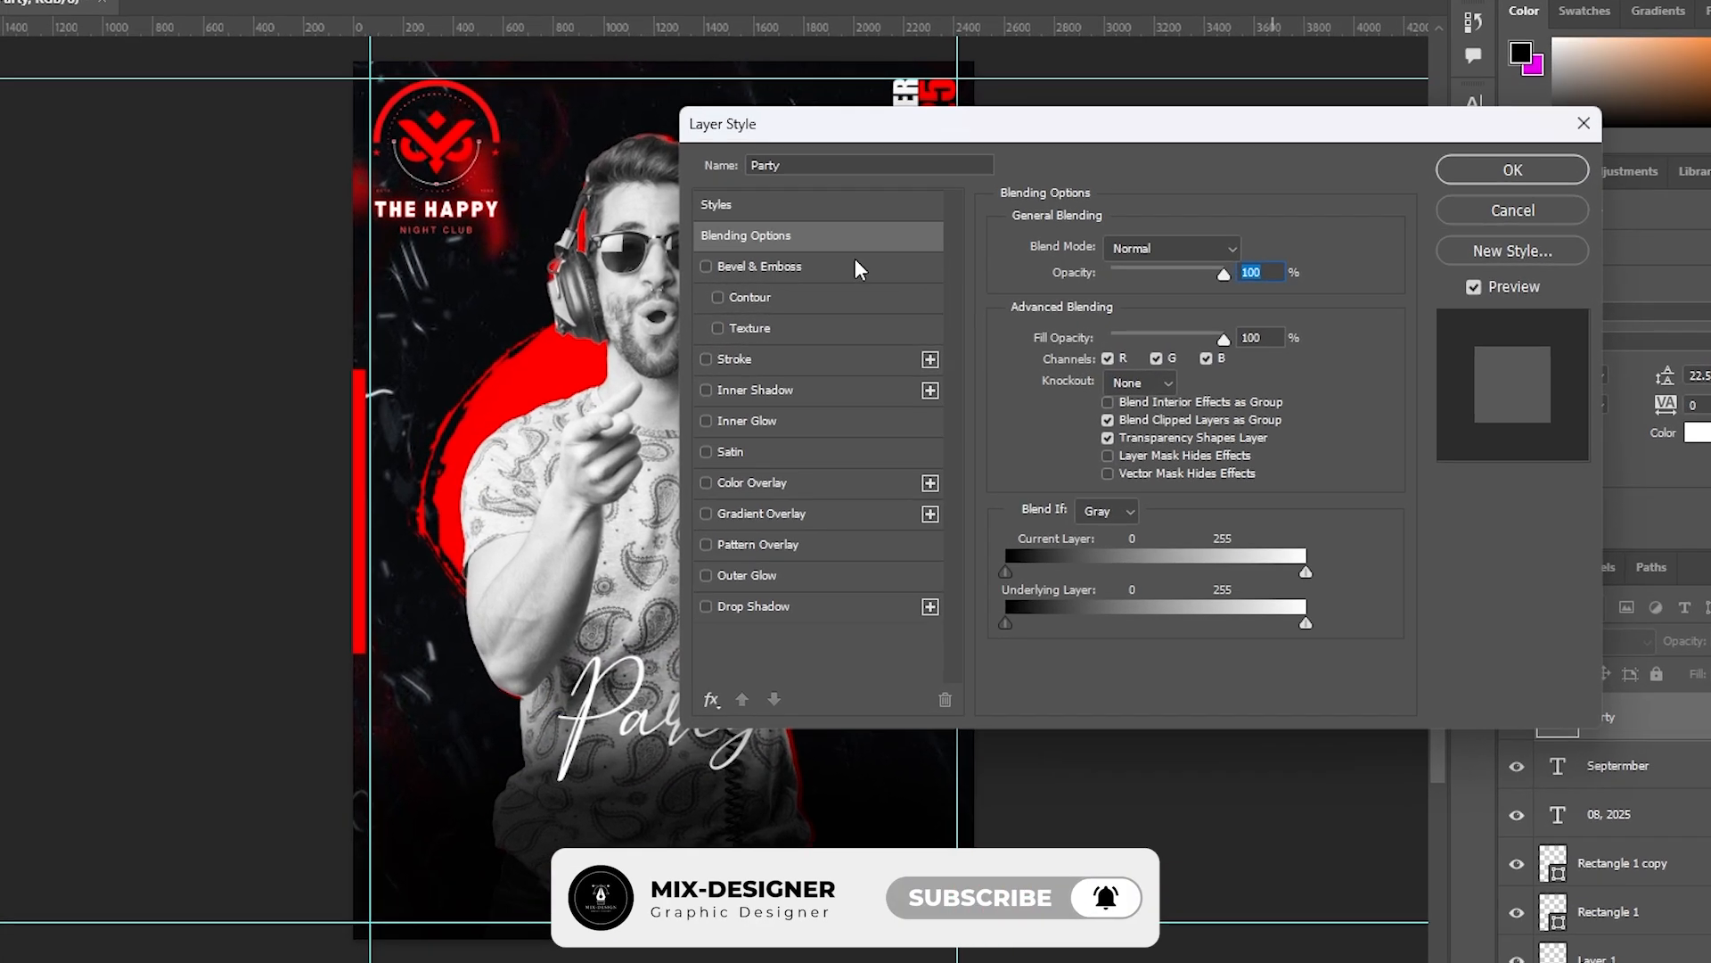
left_click(777, 614)
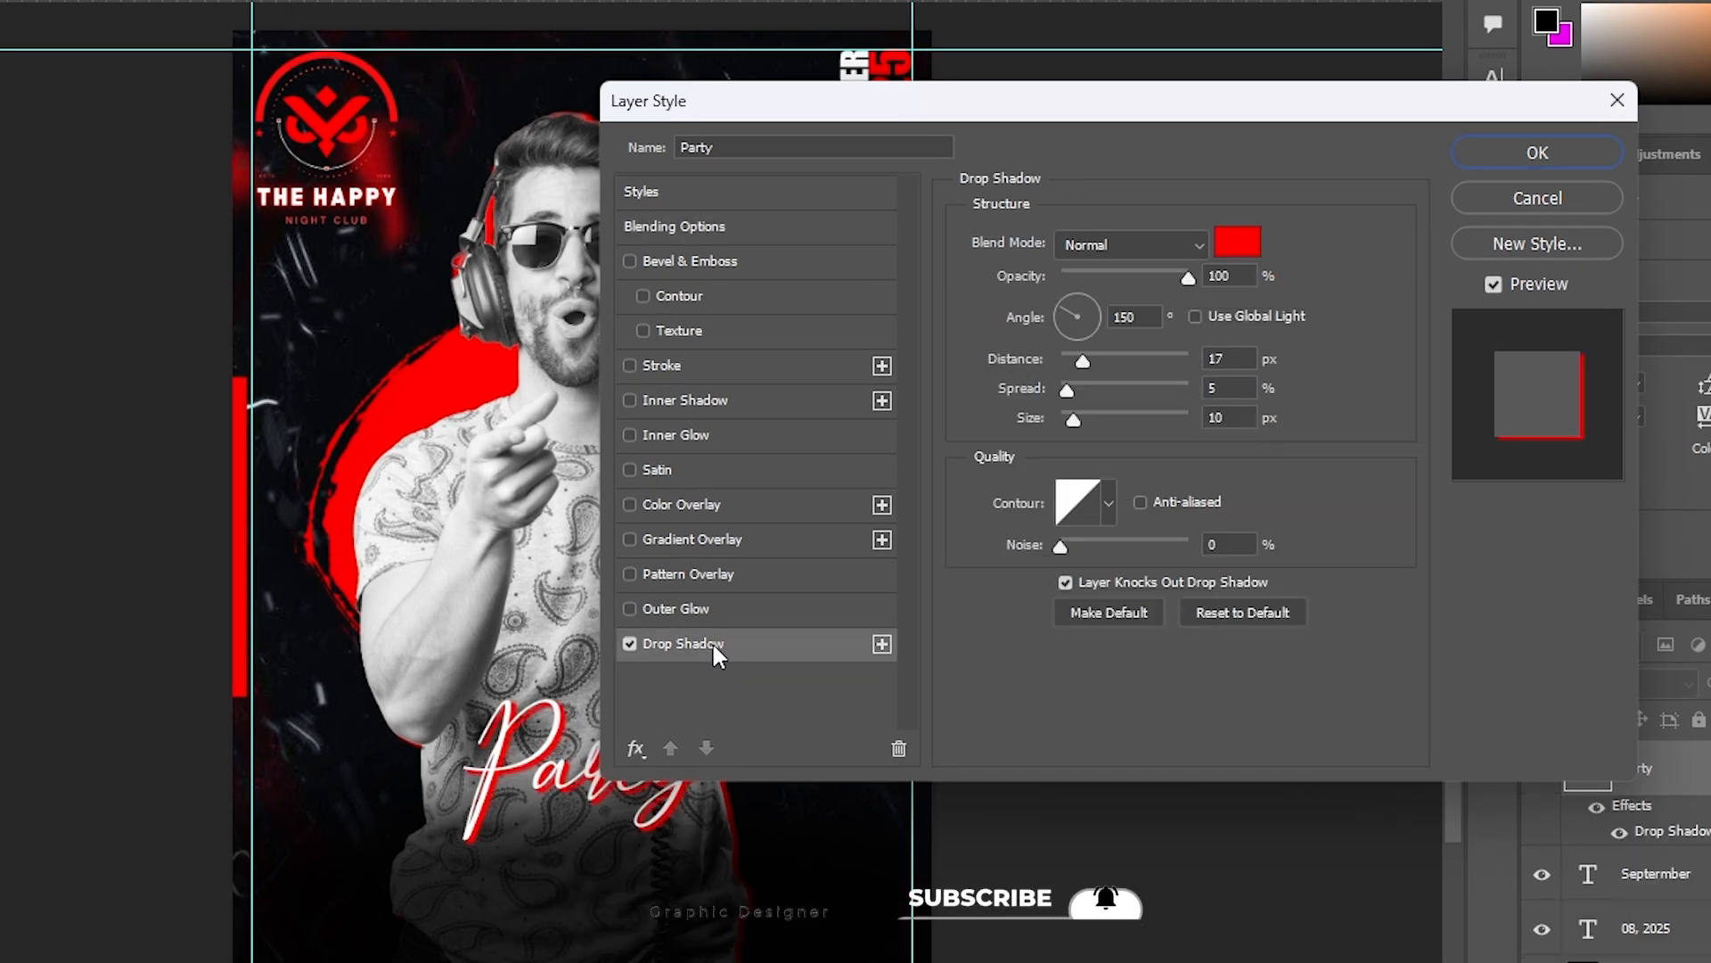
left_click(1240, 239)
left_click_drag(1160, 900, 1124, 962)
left_click(1473, 757)
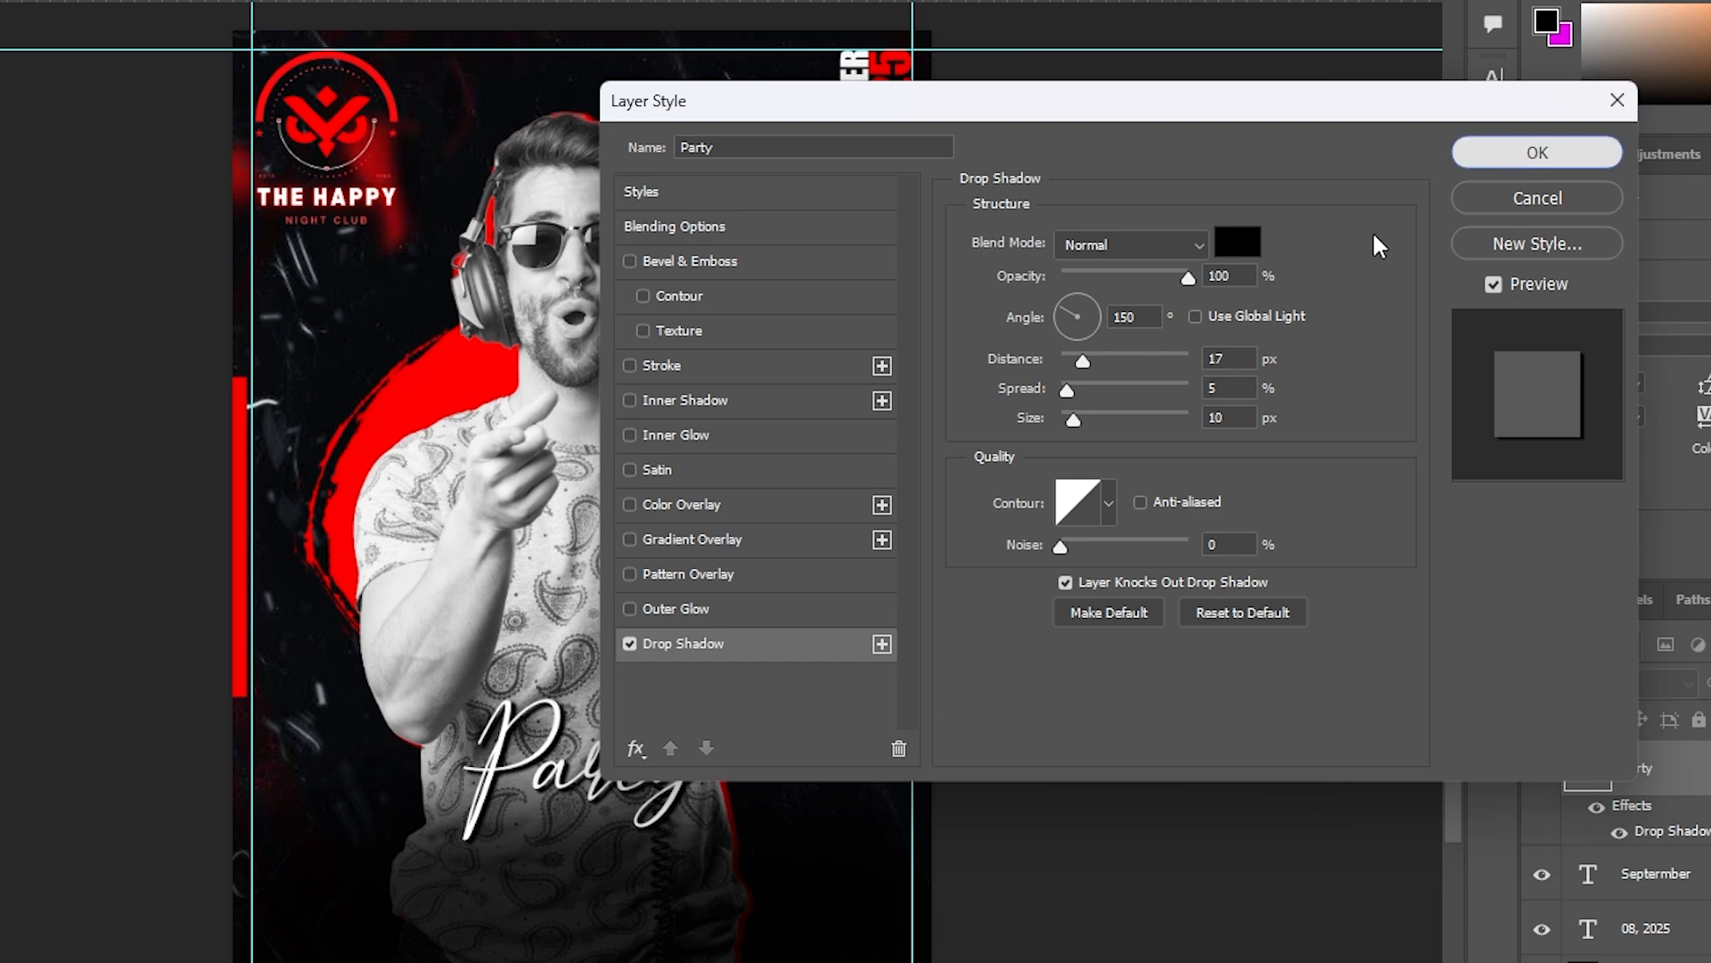
left_click(1538, 152)
- Duplicate the Party text and move the original copy down beneath it
left_click(1660, 874)
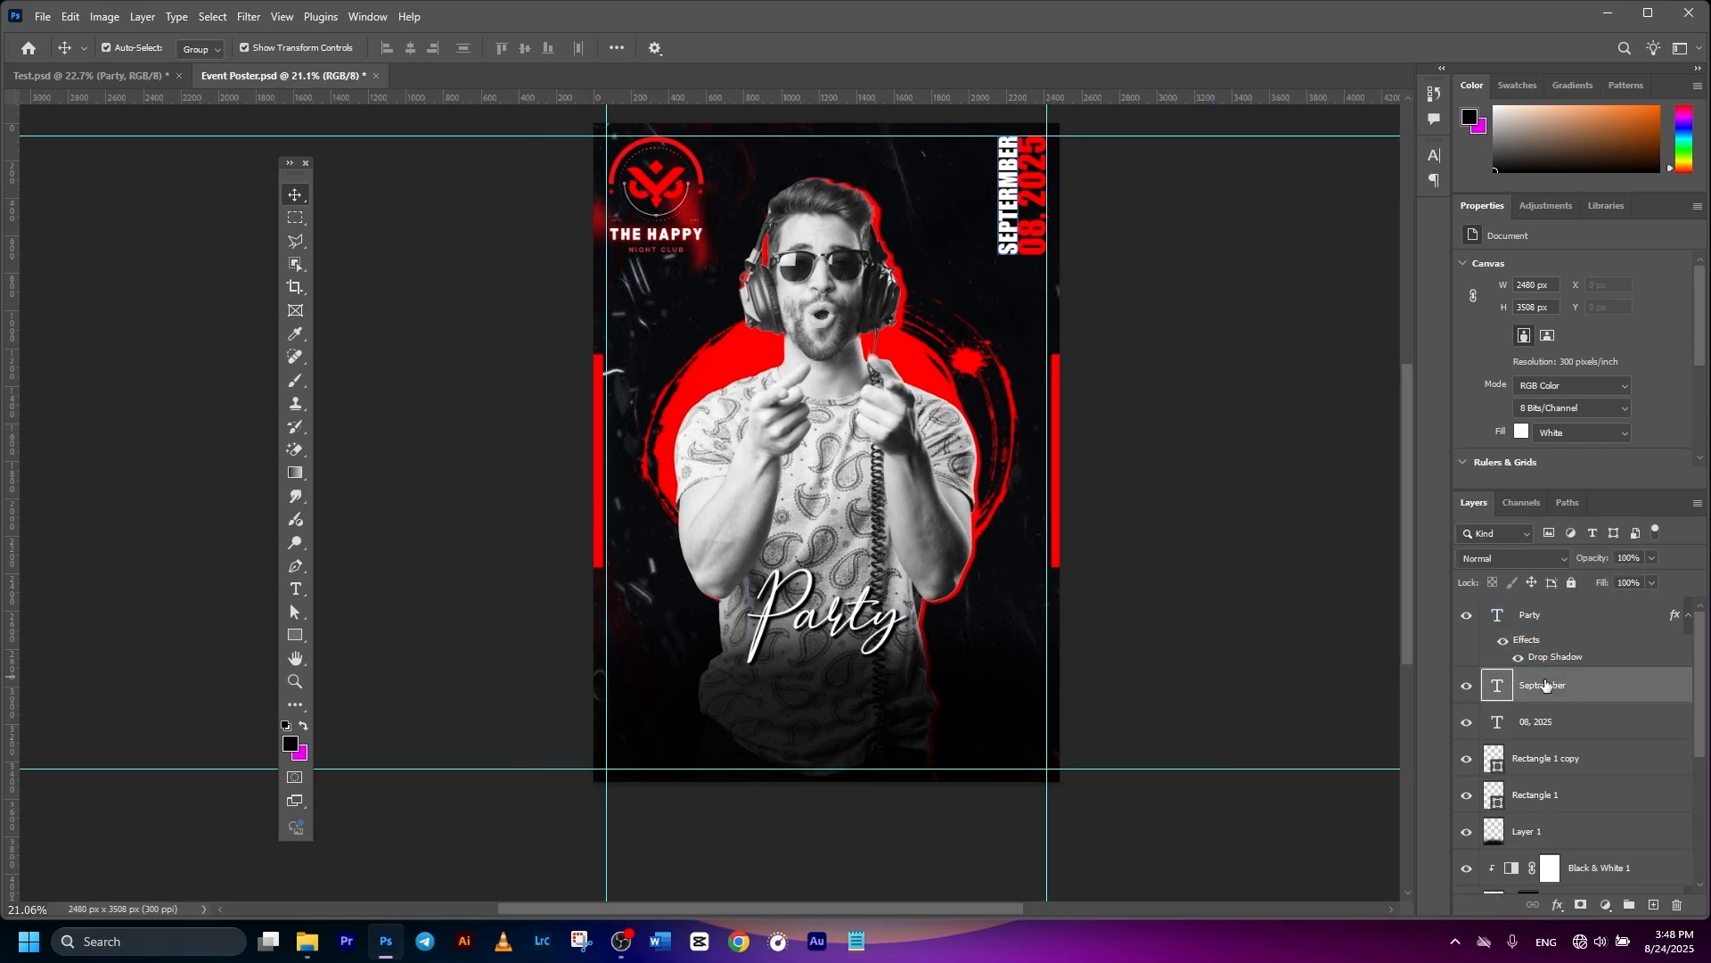
left_click(1551, 615)
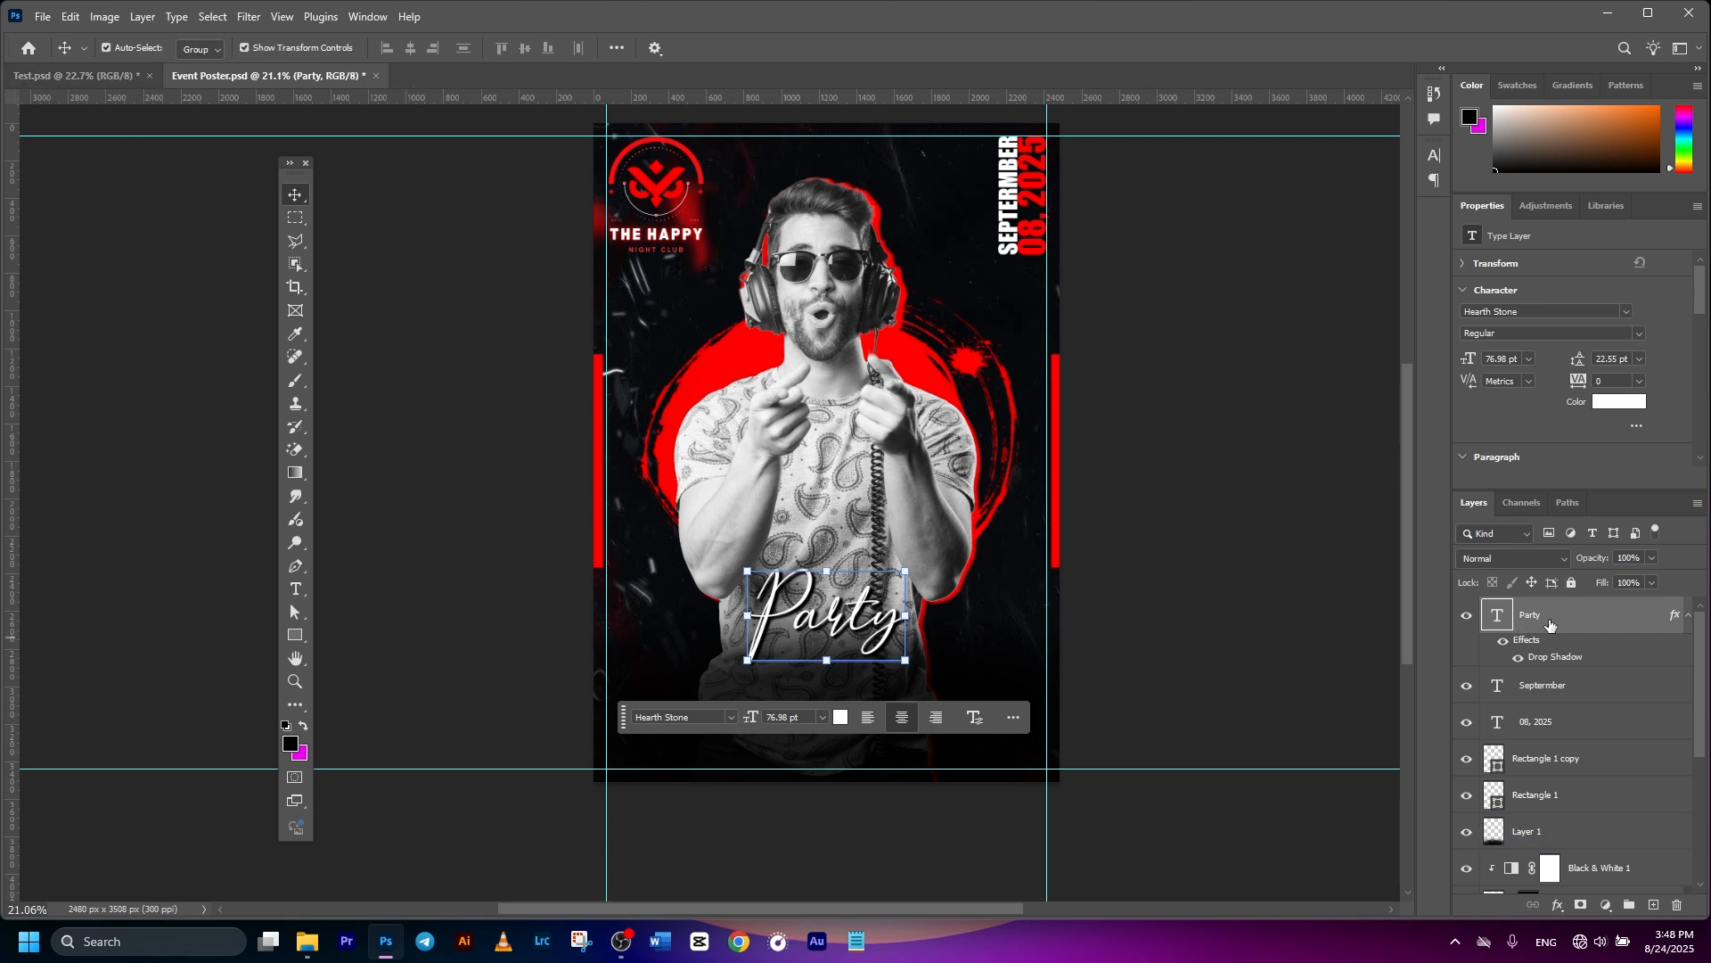
key("ctrl+j")
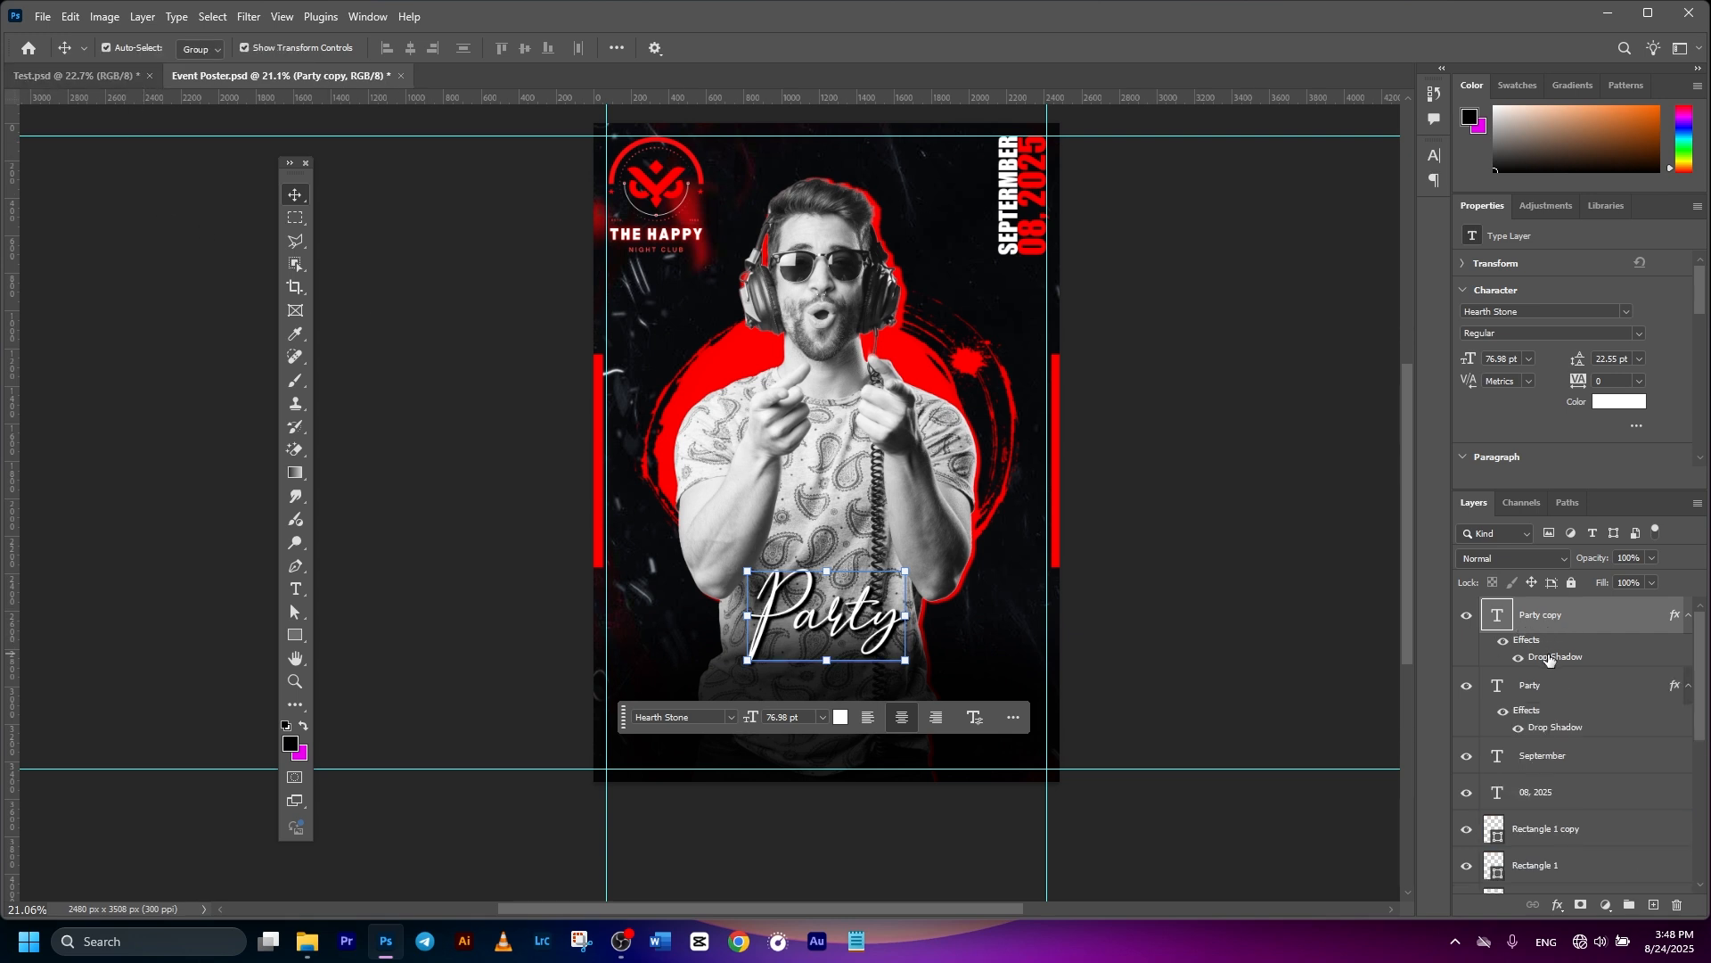
left_click(1578, 677)
key("ctrl+t")
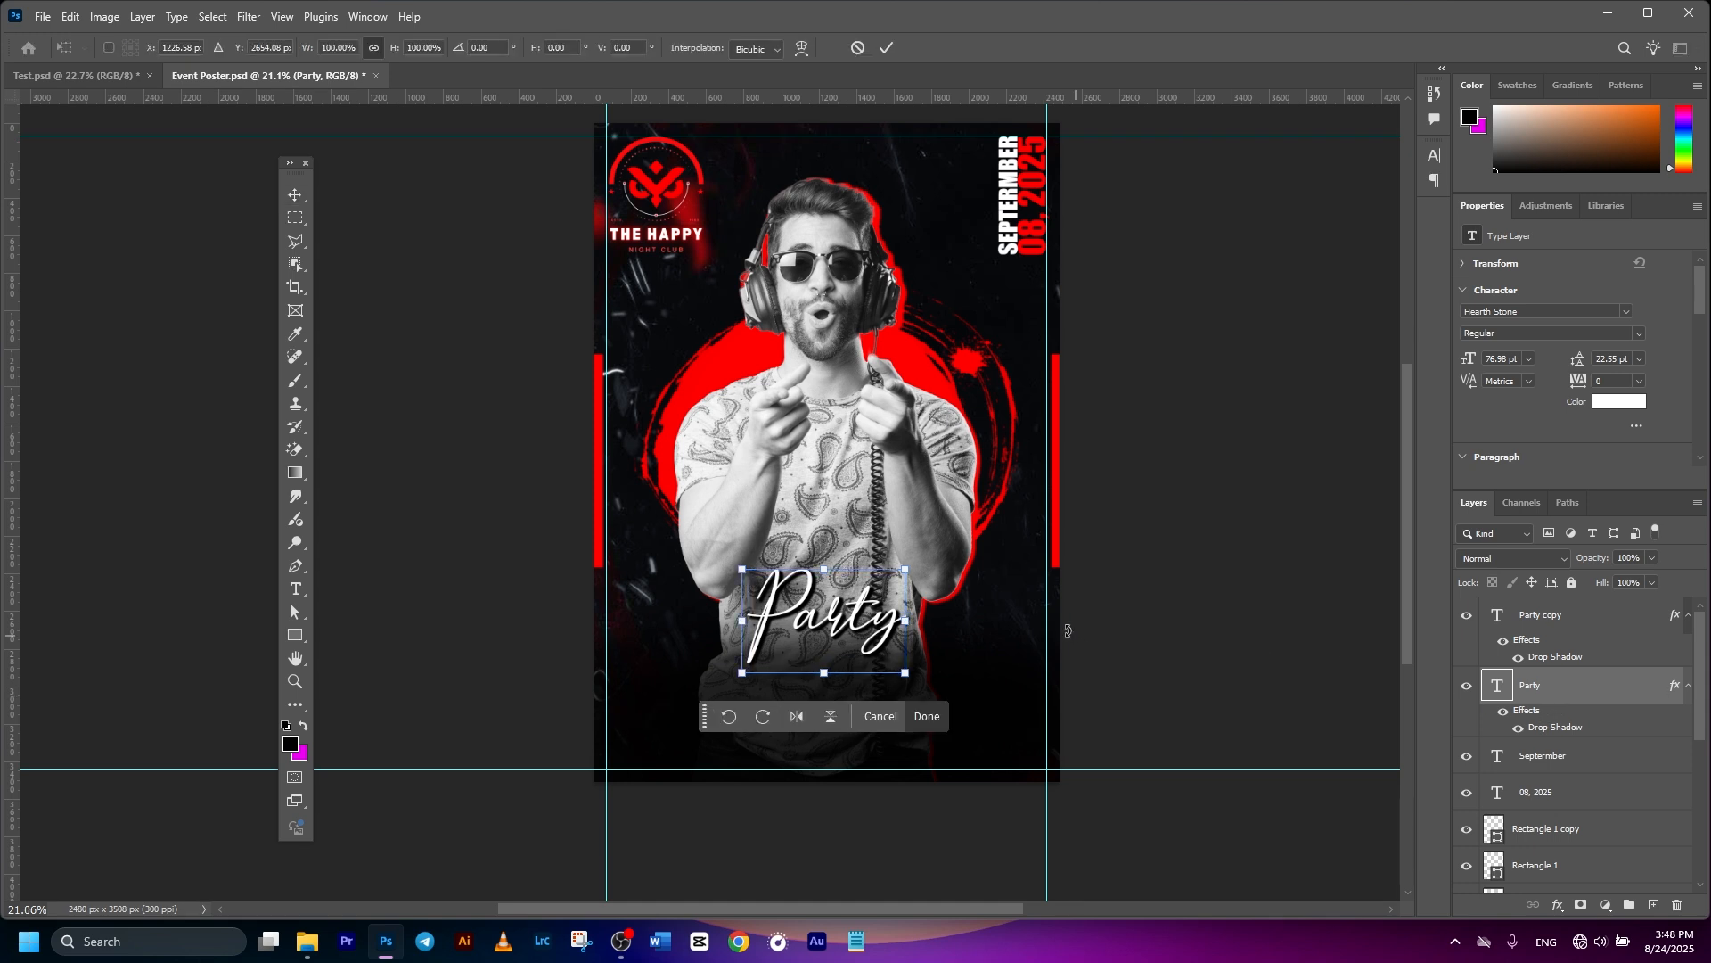
left_click_drag(878, 633, 869, 679)
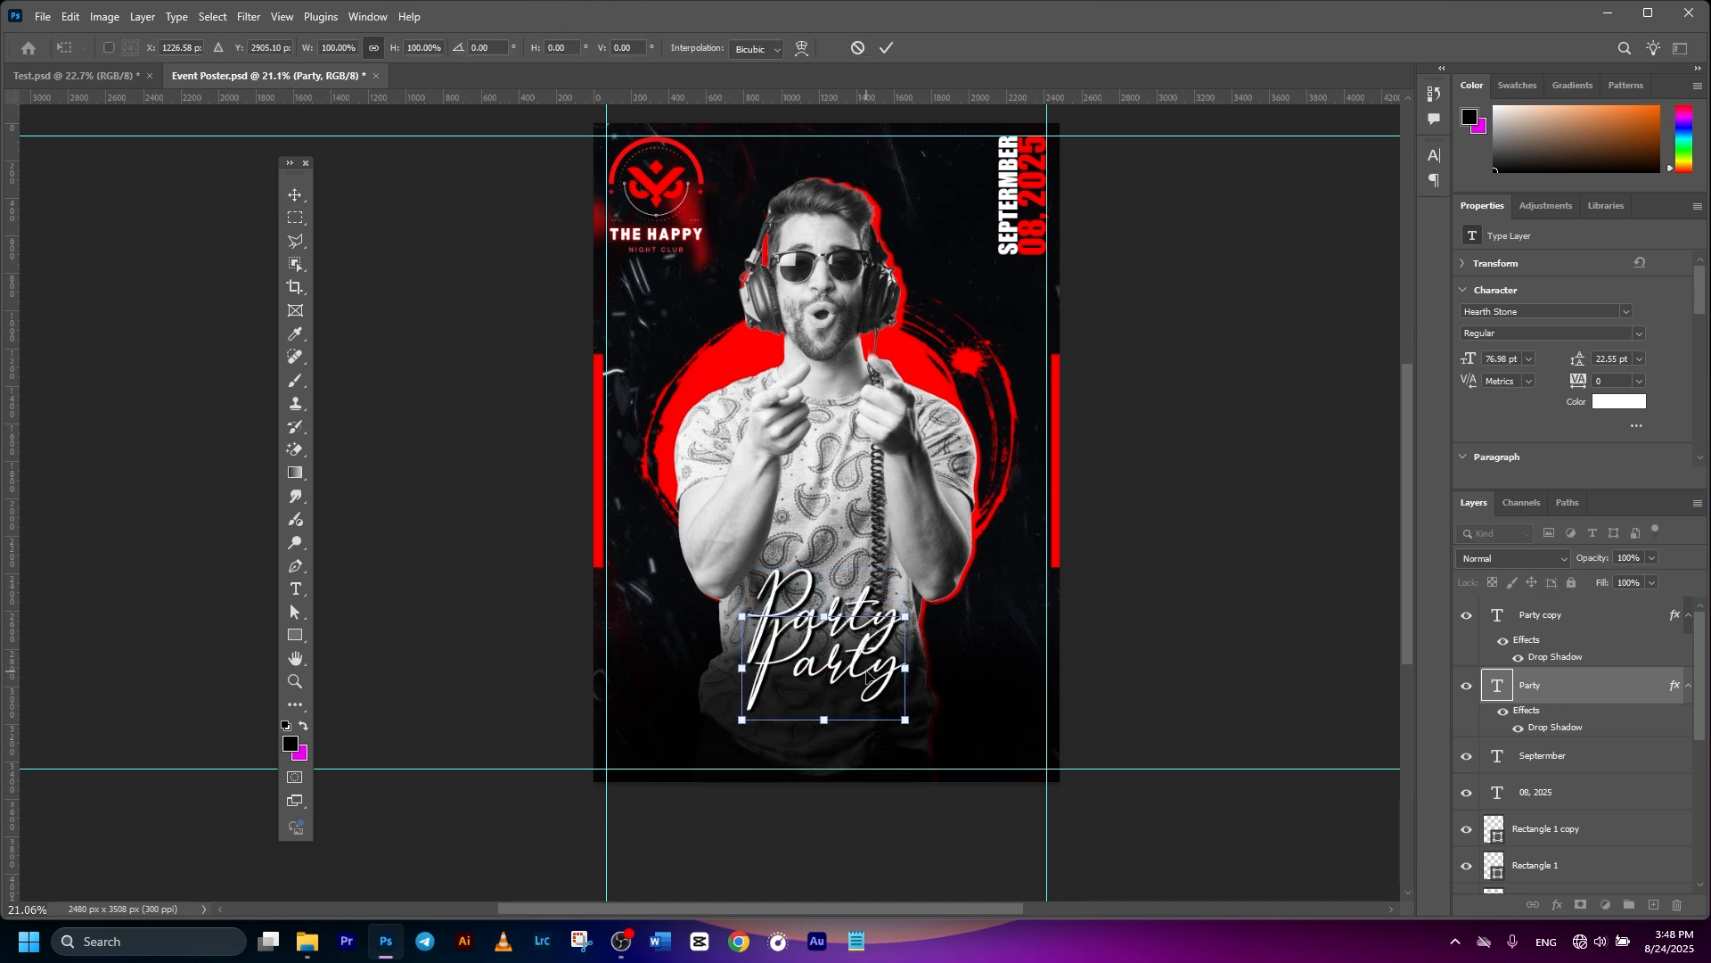
key("Return")
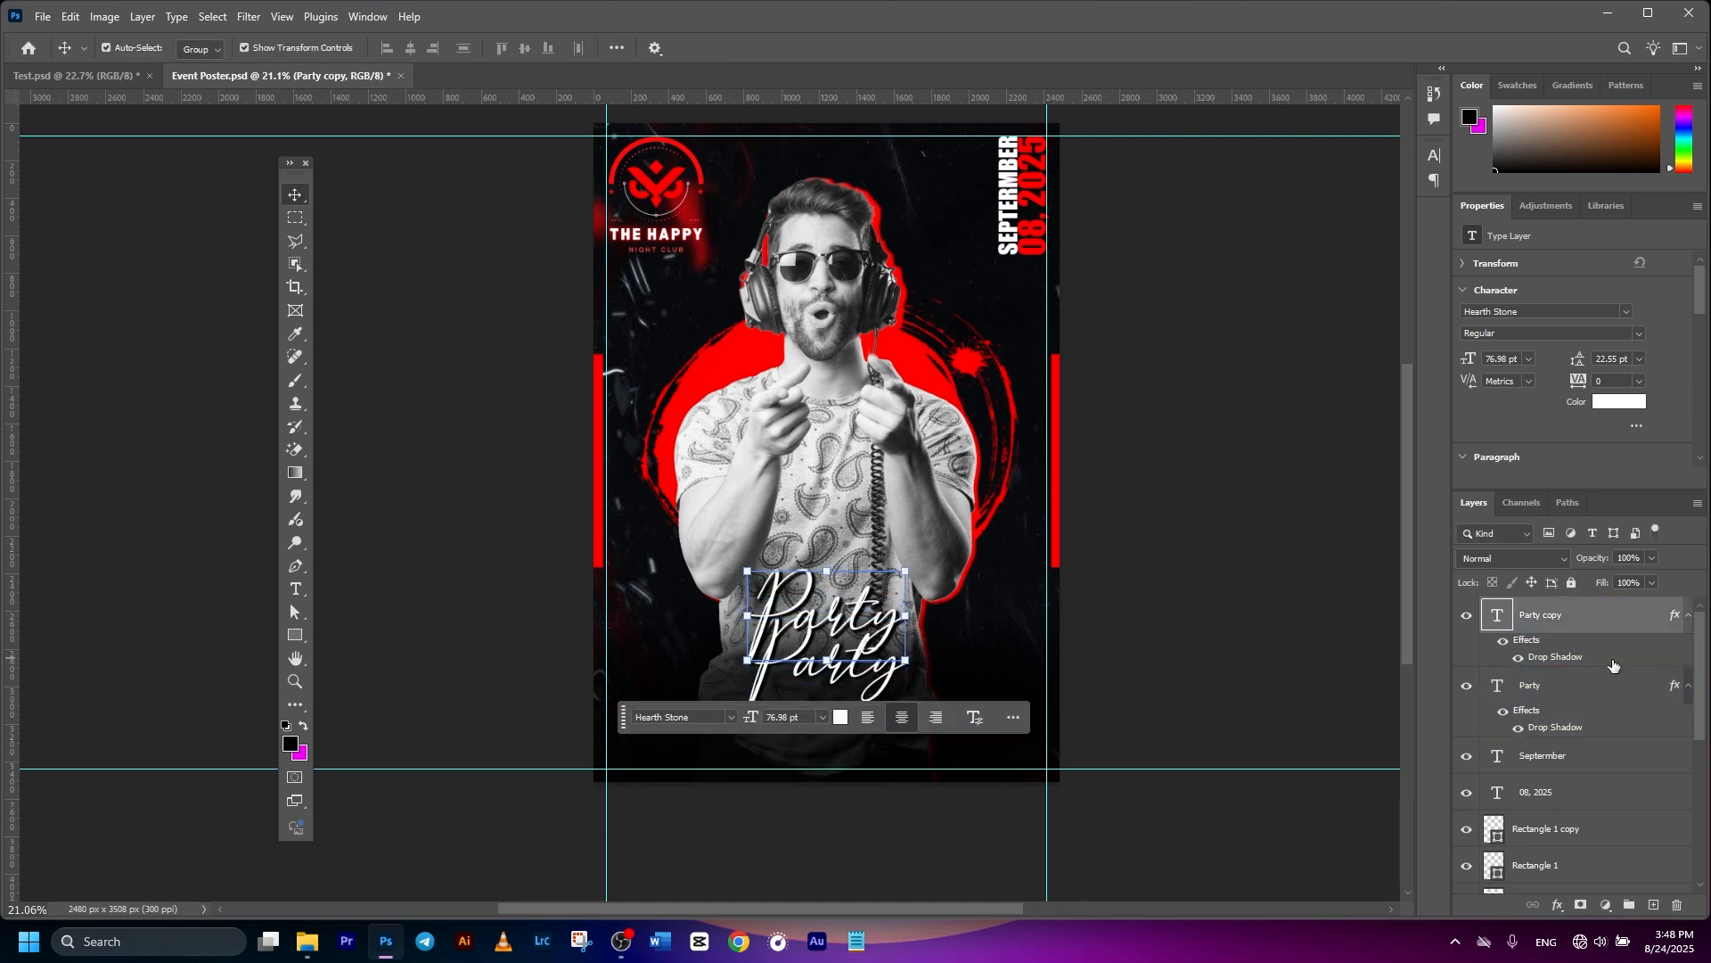
- Change the lower copy to a red 'SATURDAY' in the Algerian font
double_click(877, 636)
type("SATURDAY")
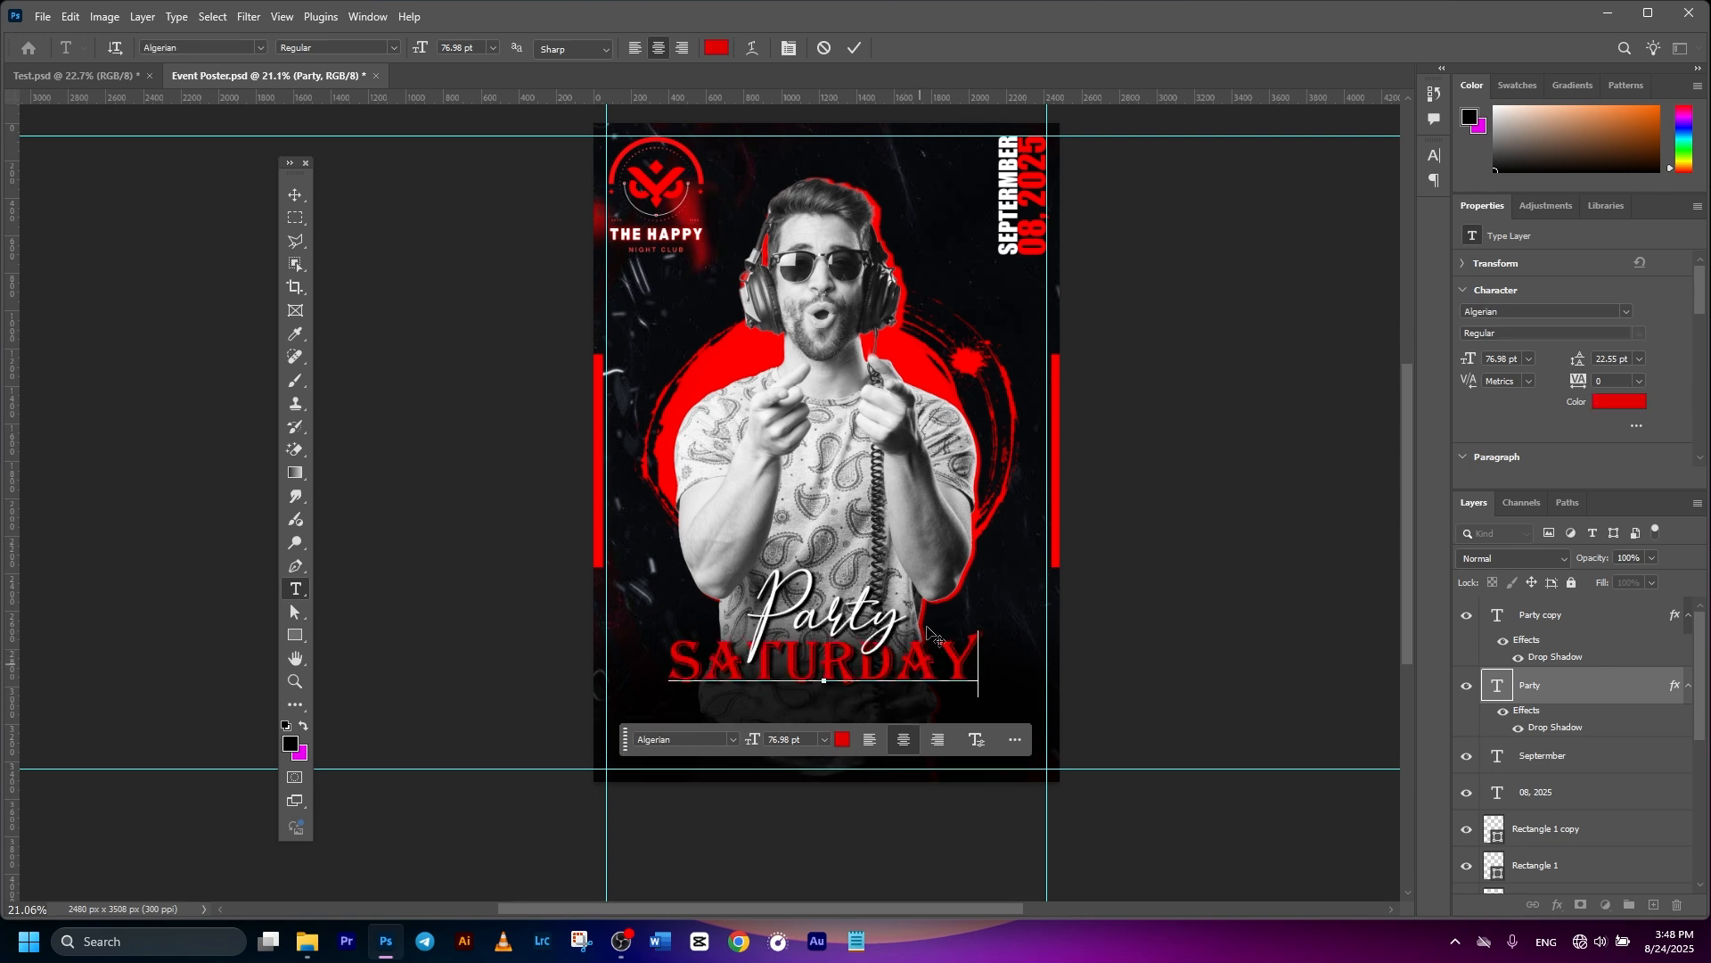
left_click(854, 48)
key("v")
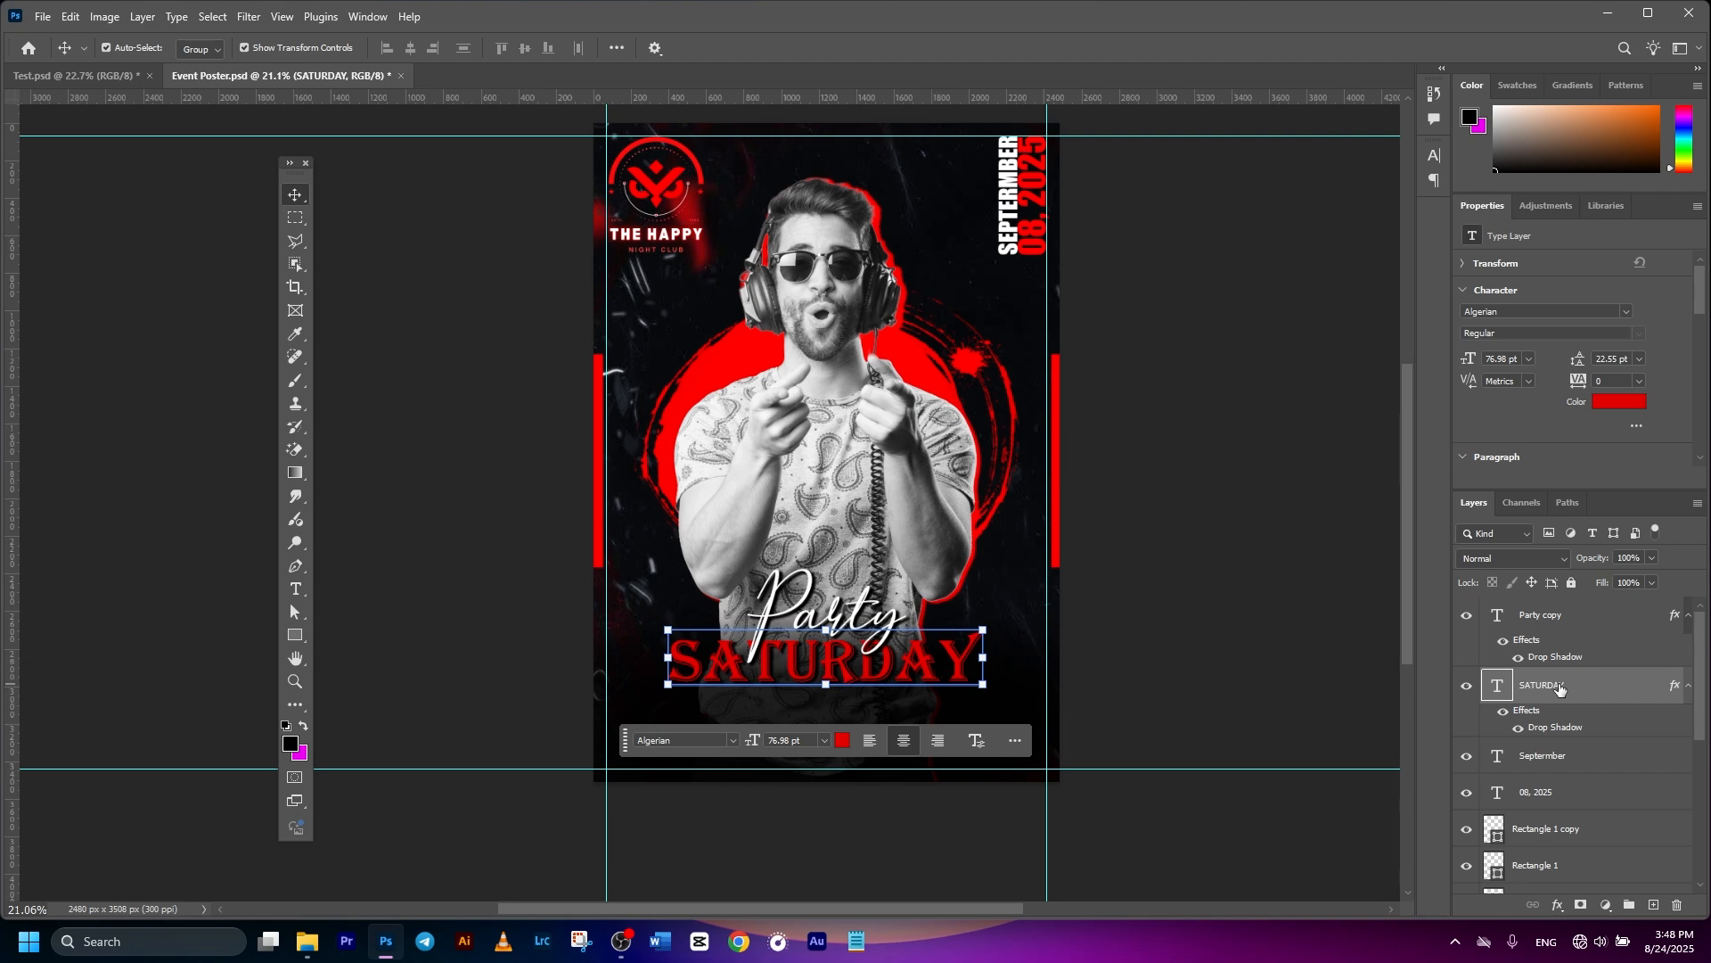
left_click(1523, 312)
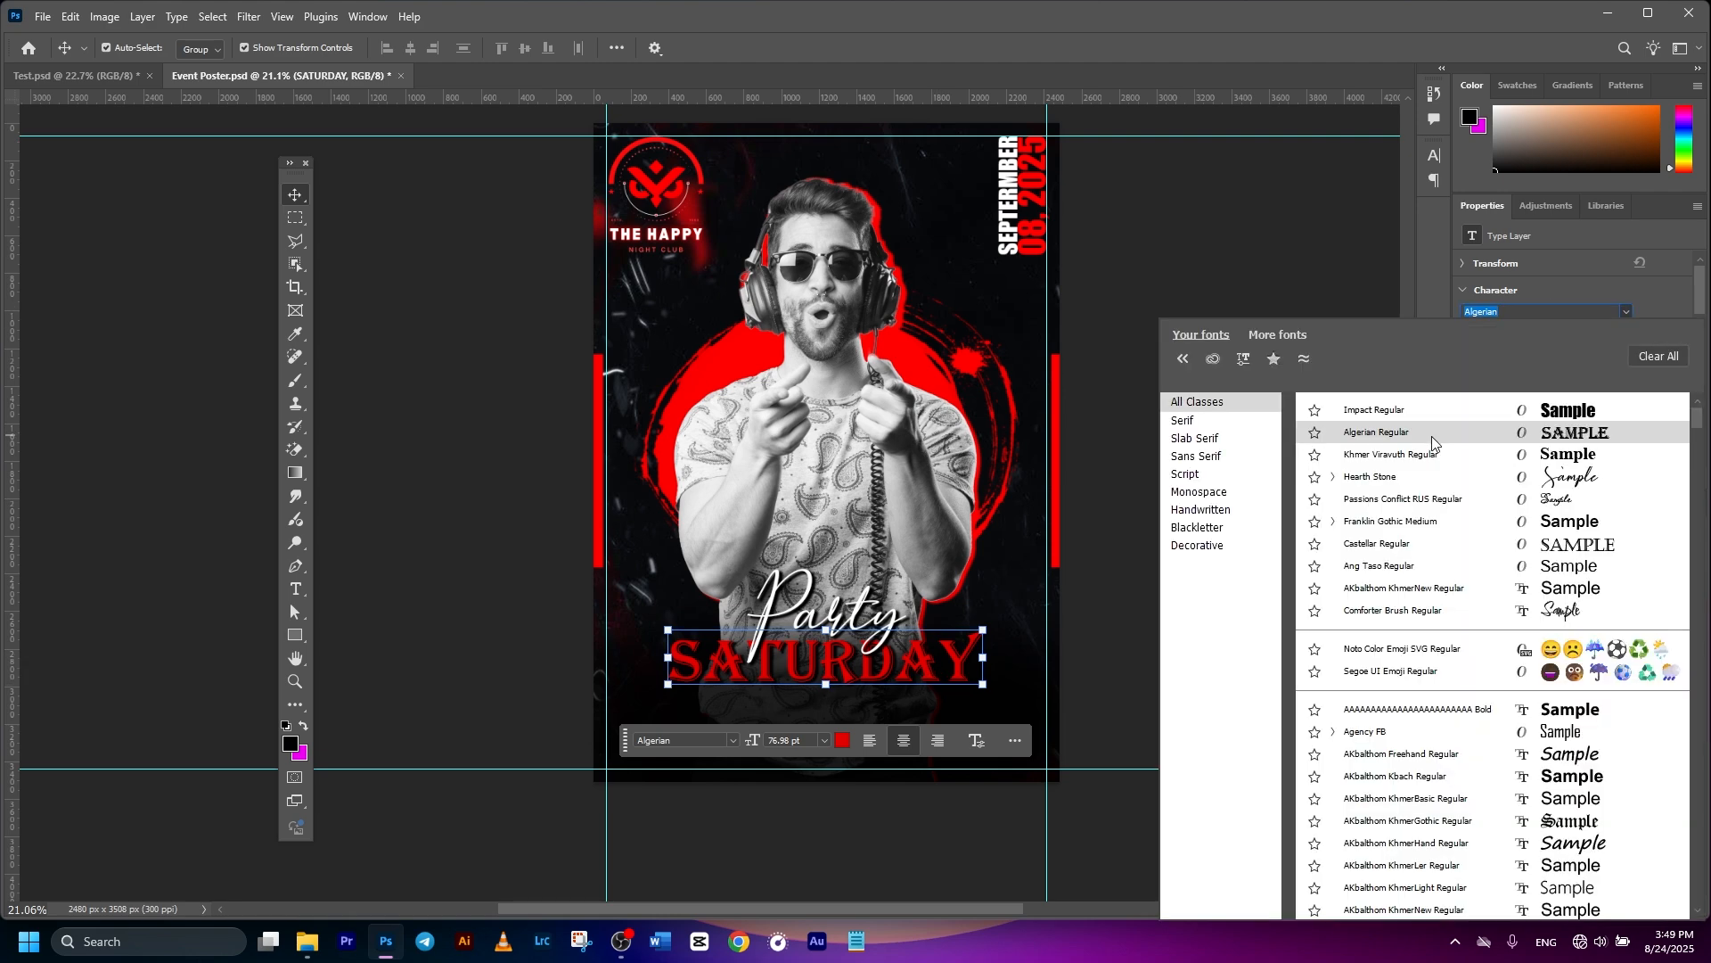
left_click(1426, 436)
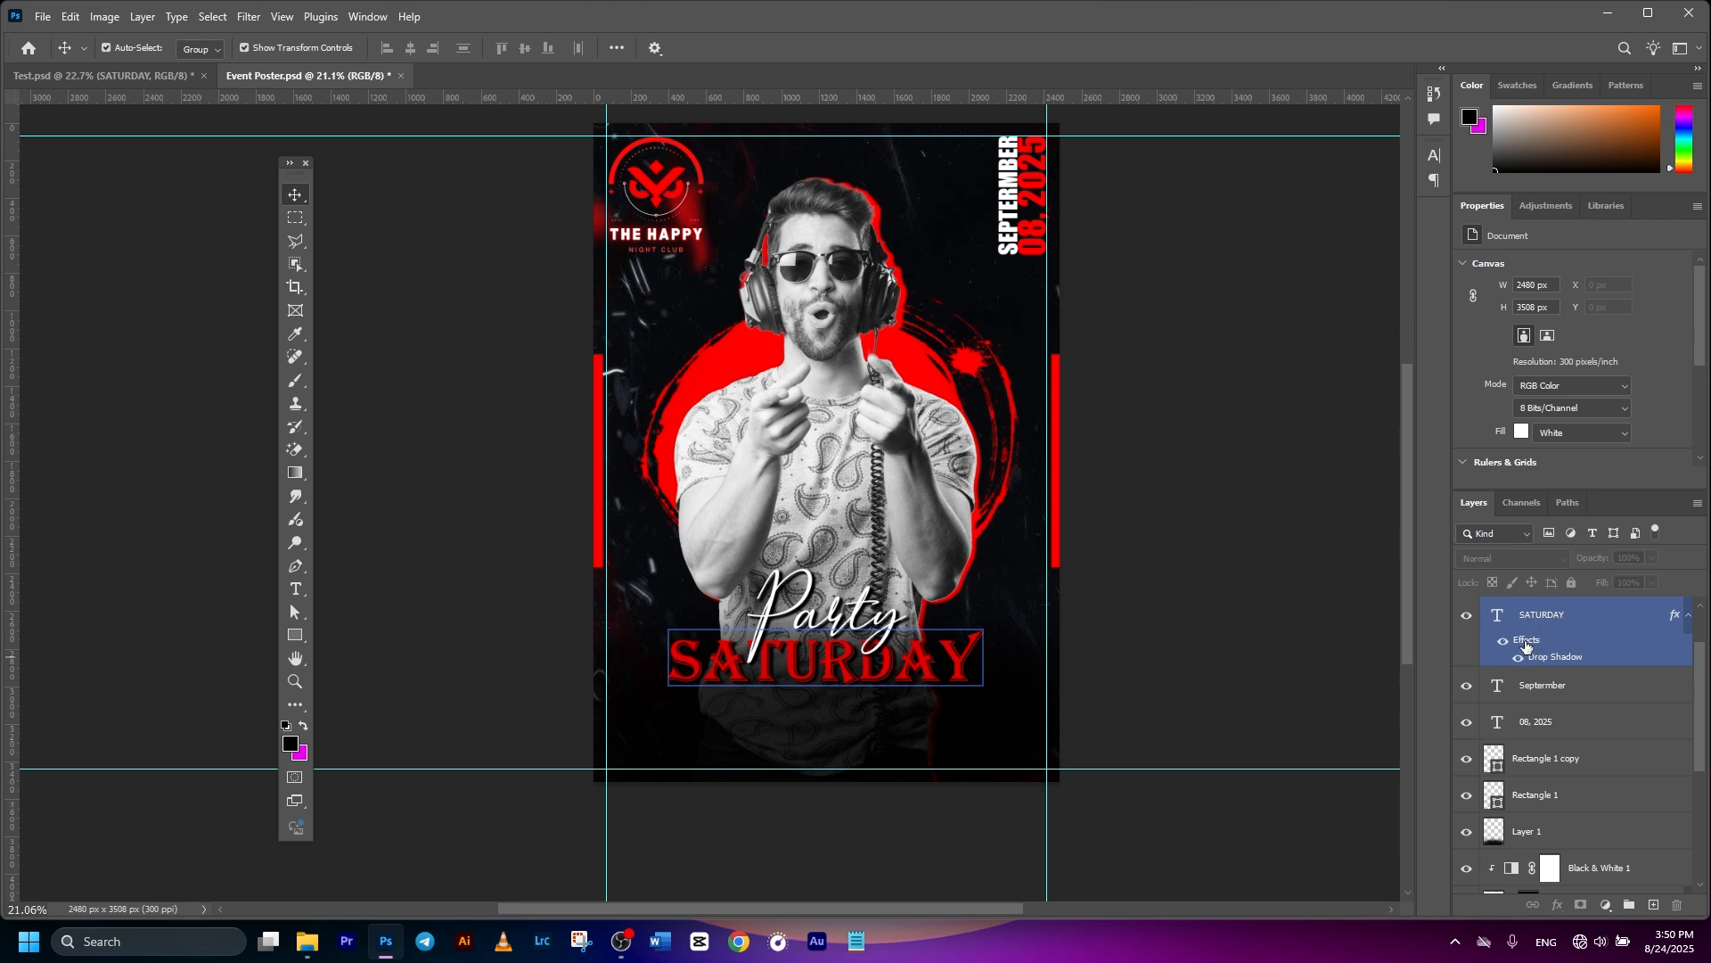
- Swap SATURDAY's drop shadow for a near-white Outer Glow (Lighten, 85%, 24 px)
double_click(1526, 642)
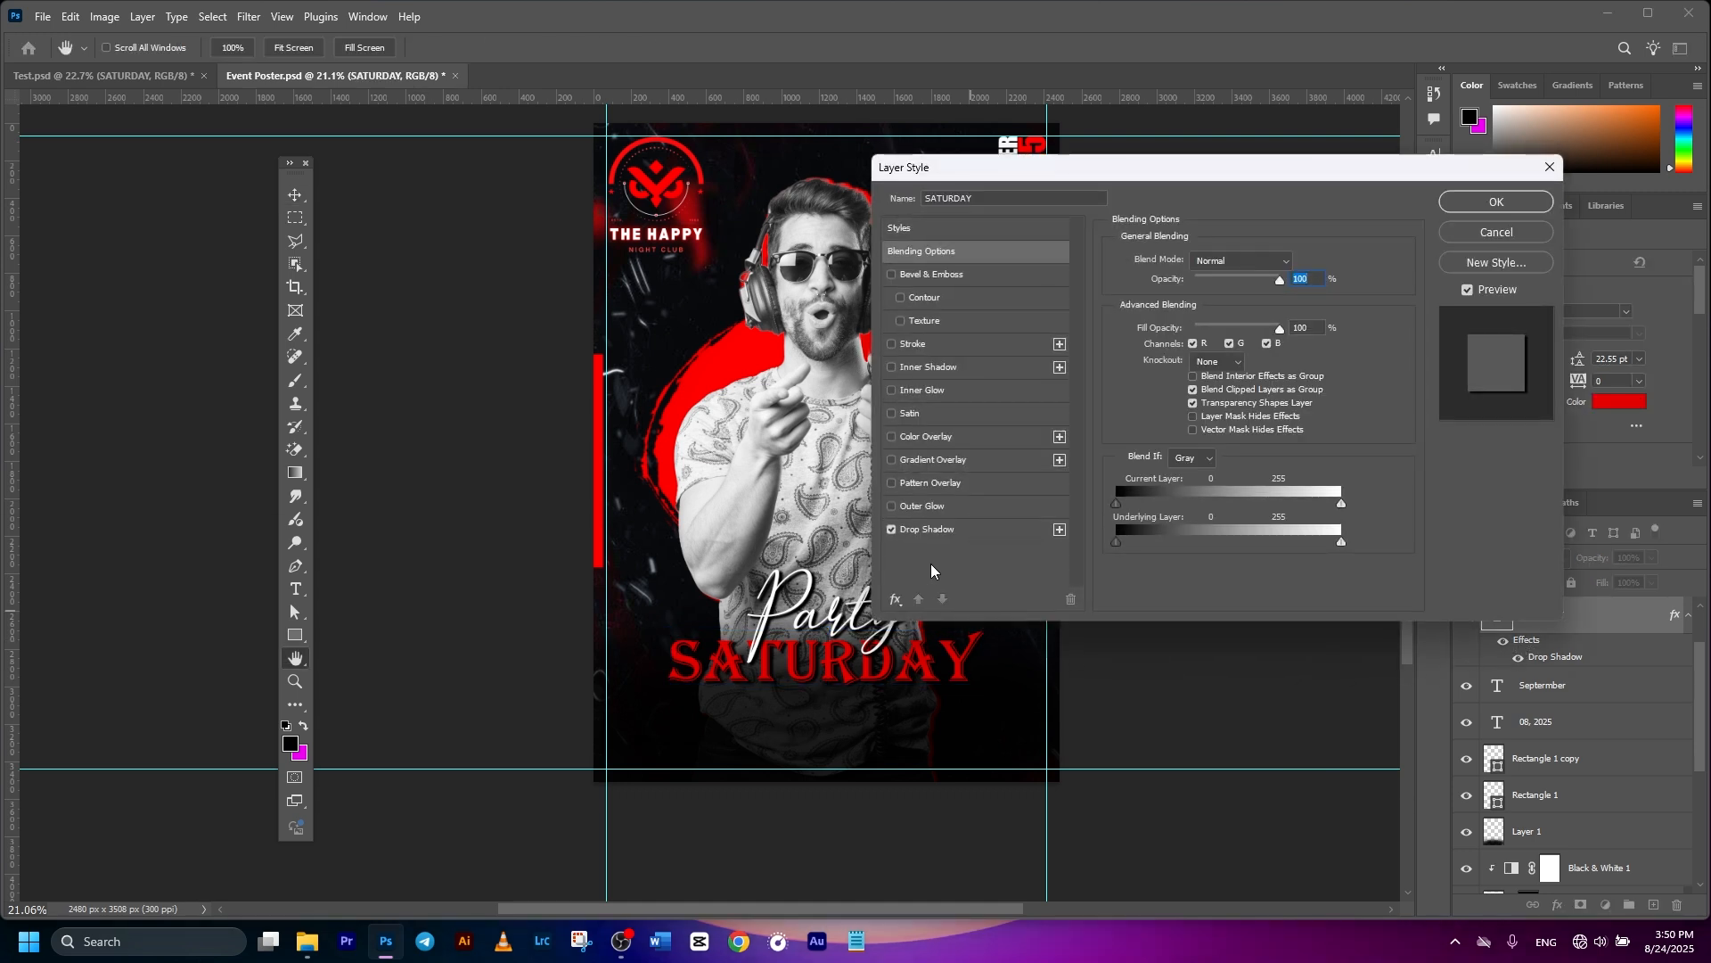
left_click(892, 529)
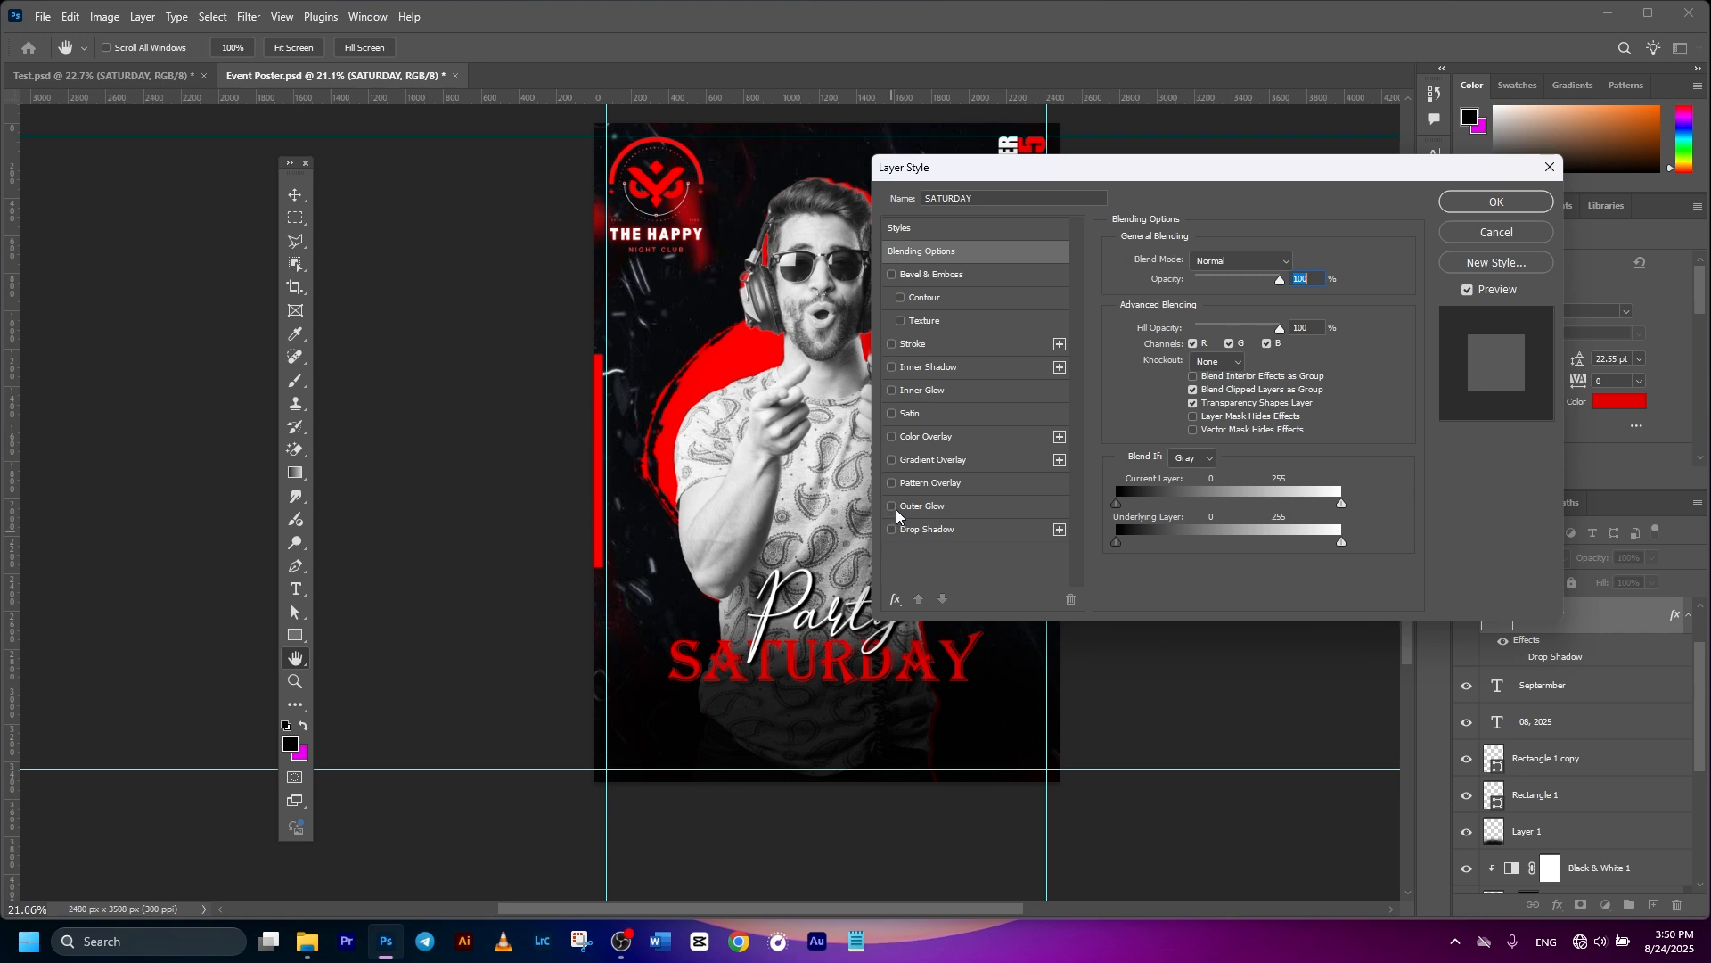
left_click(891, 506)
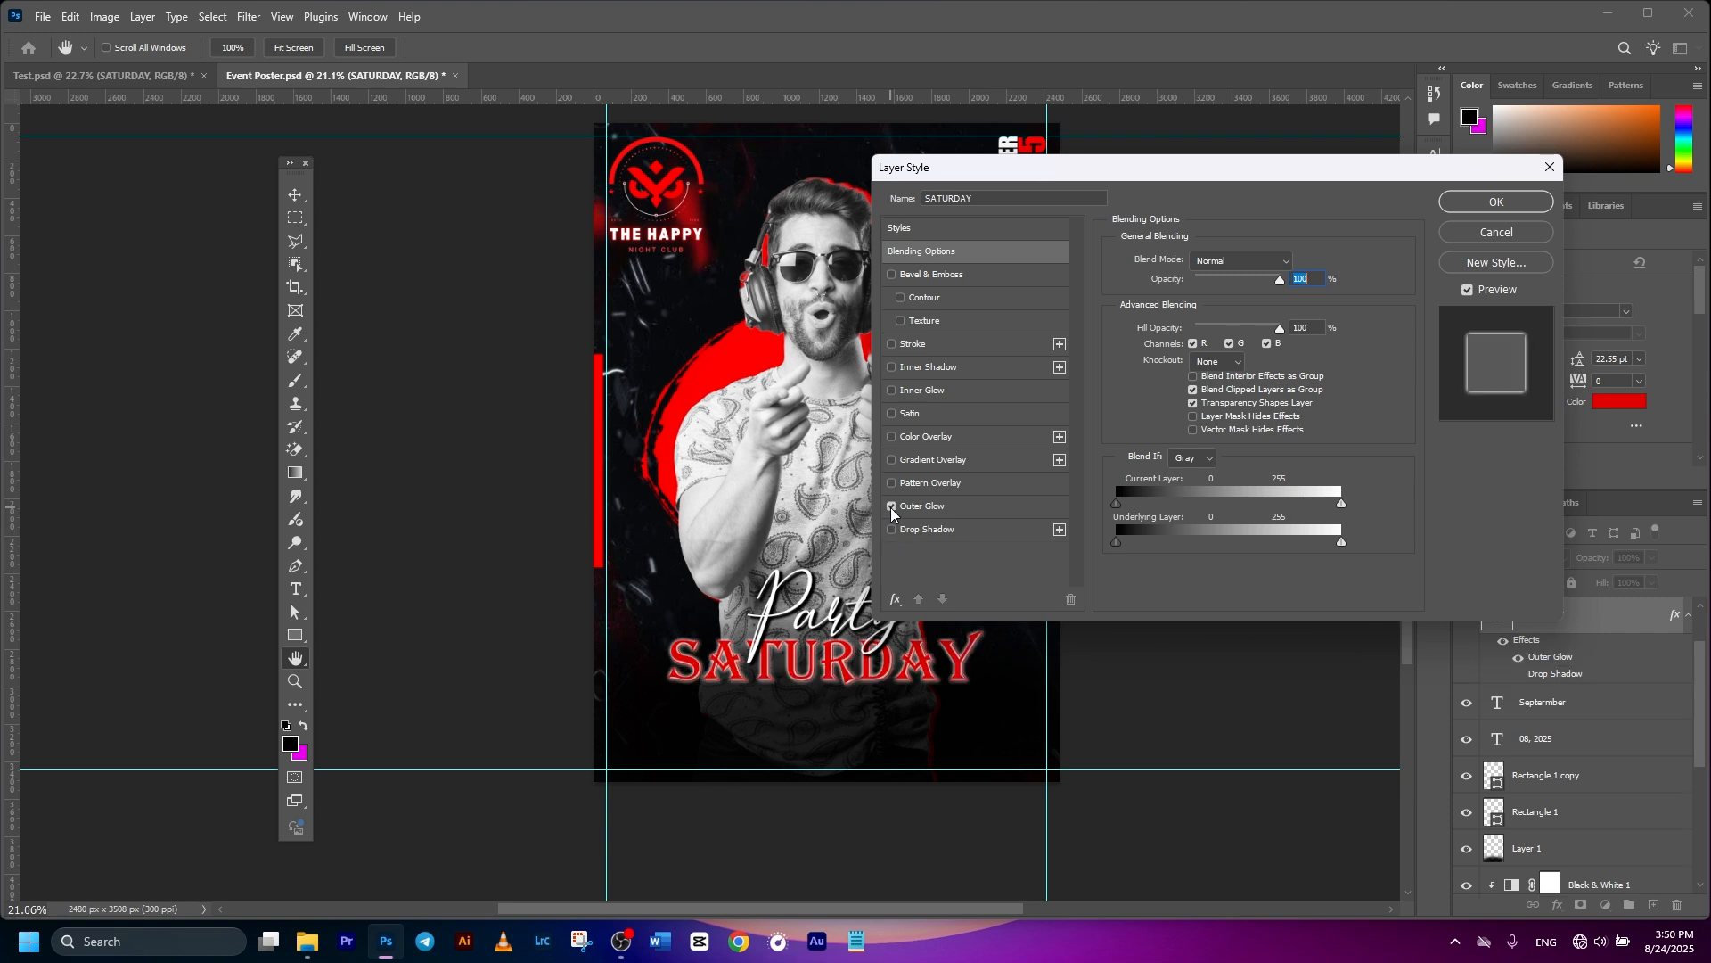
left_click(922, 508)
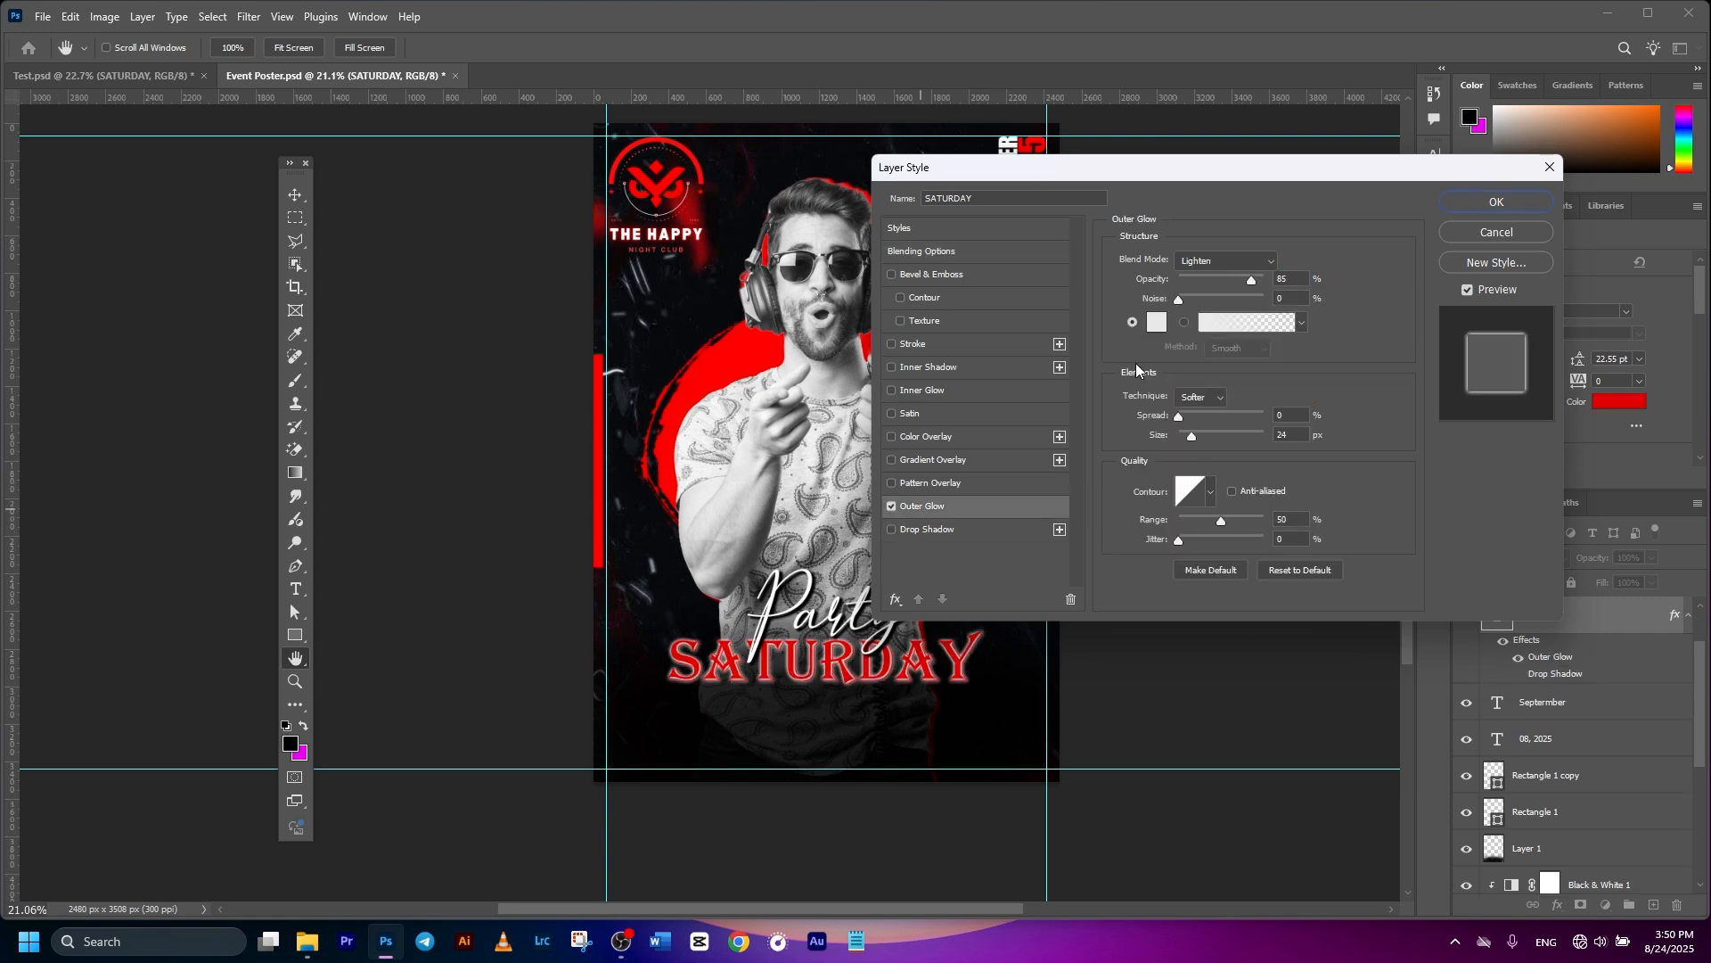
left_click(1158, 325)
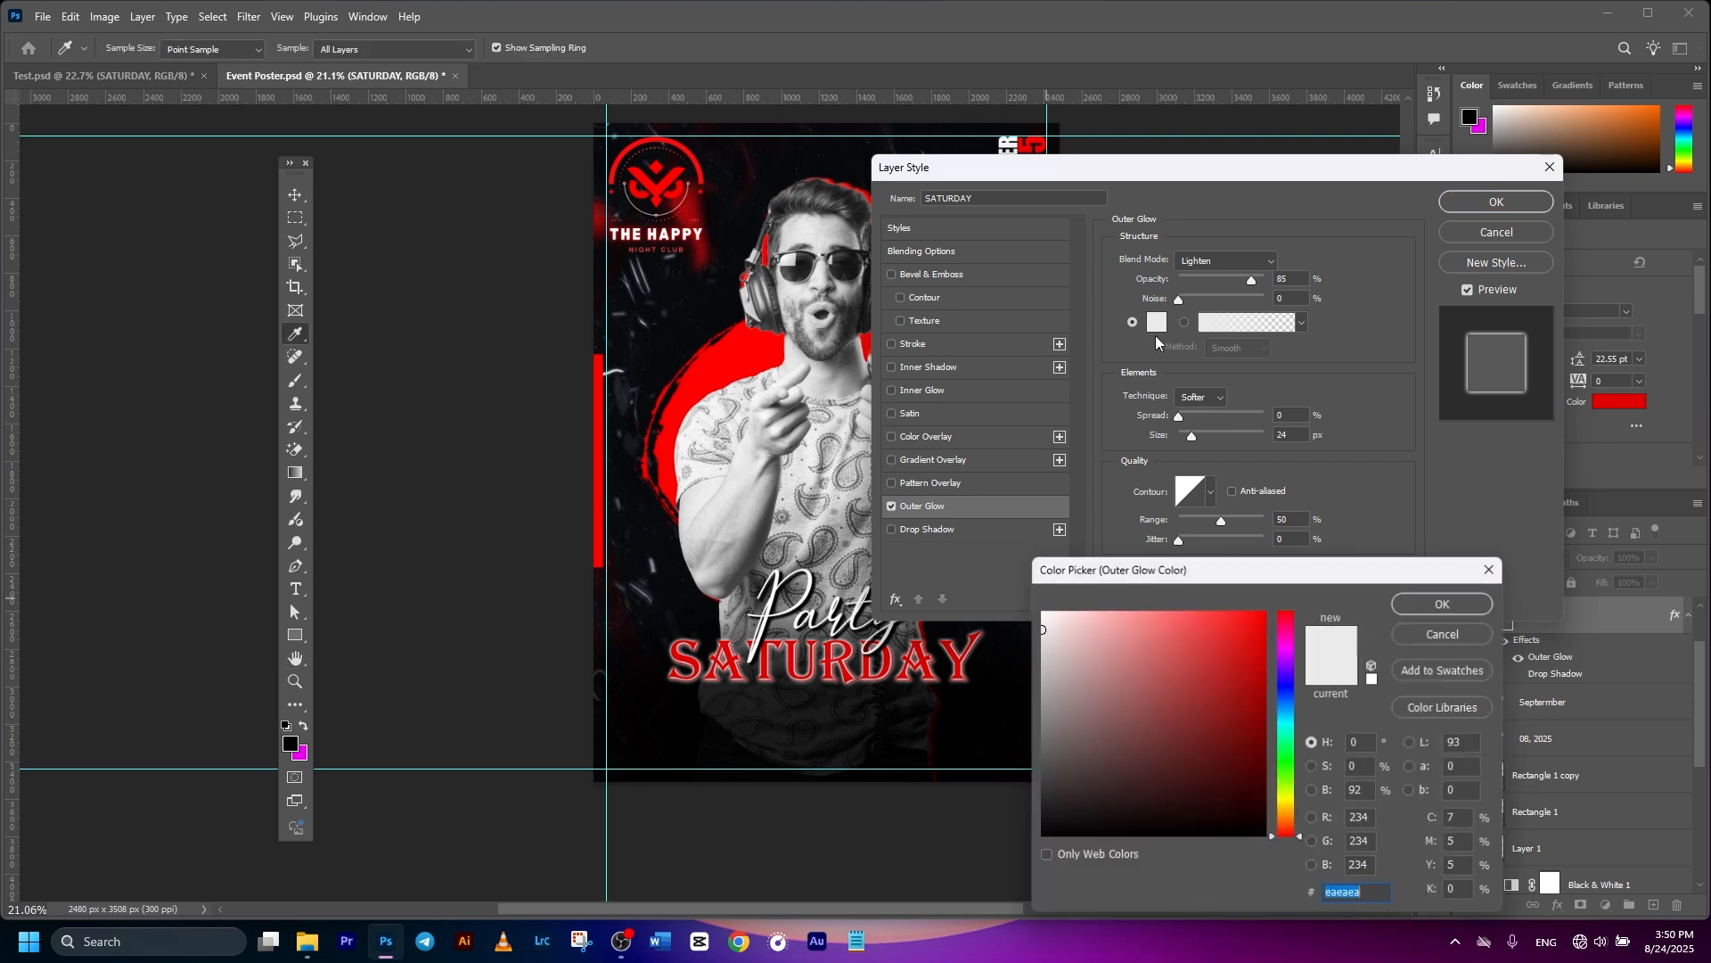
left_click(1005, 612)
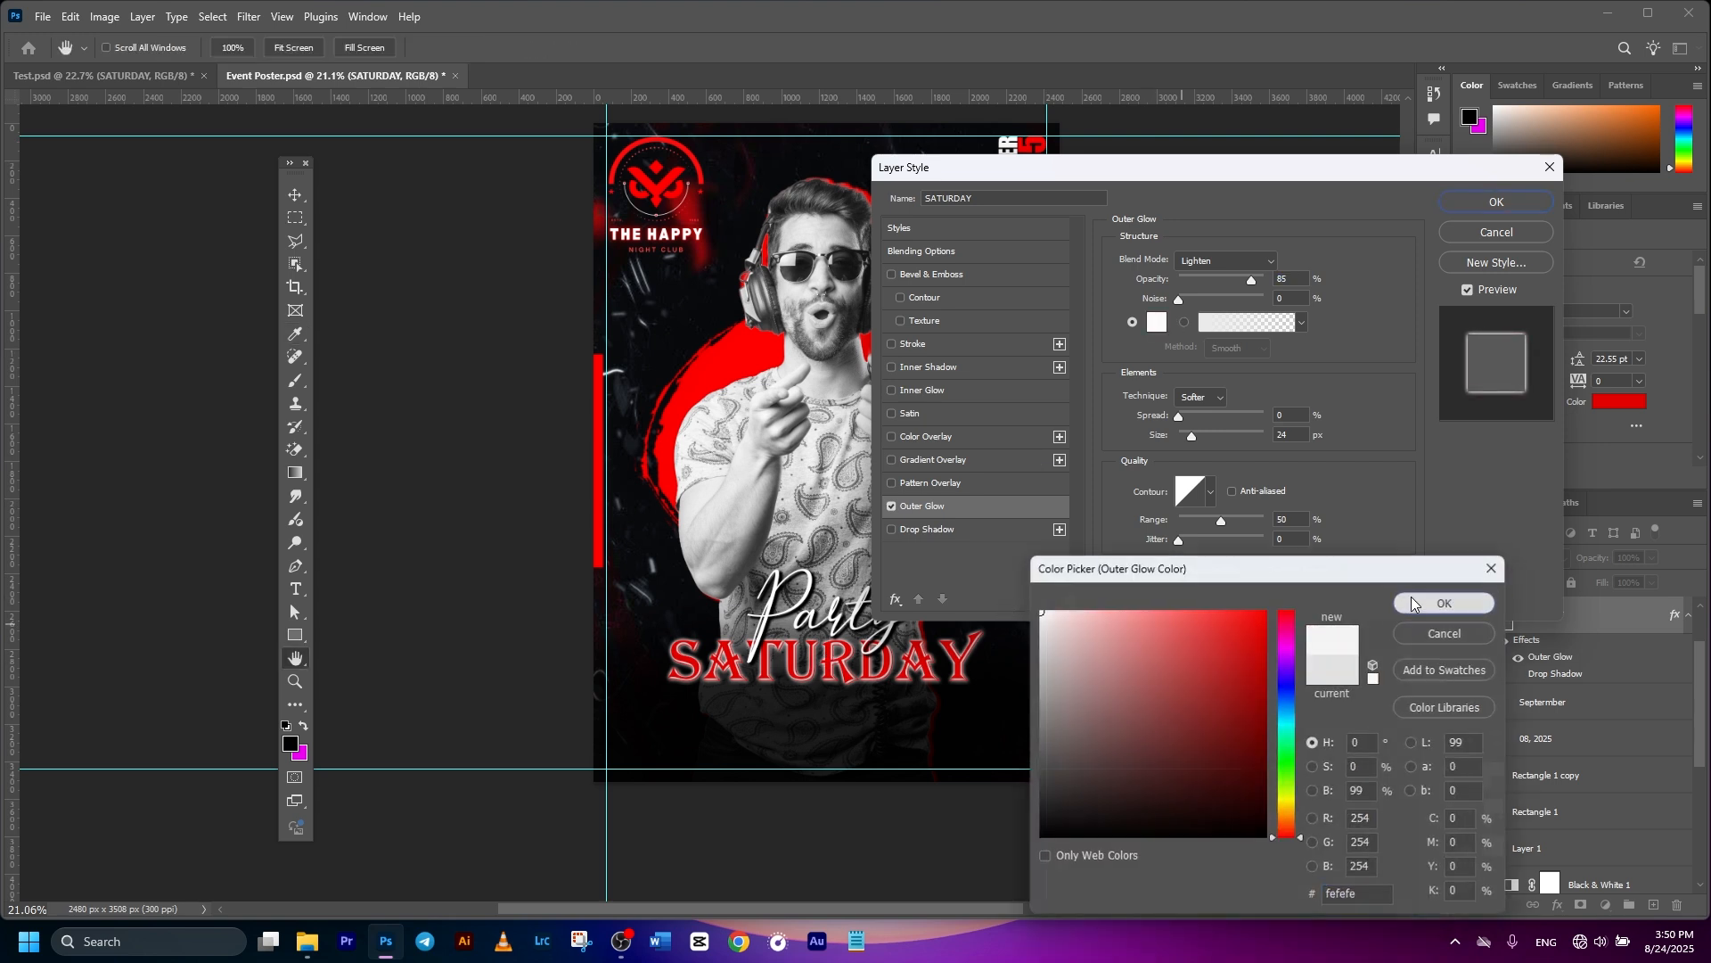
left_click(1444, 604)
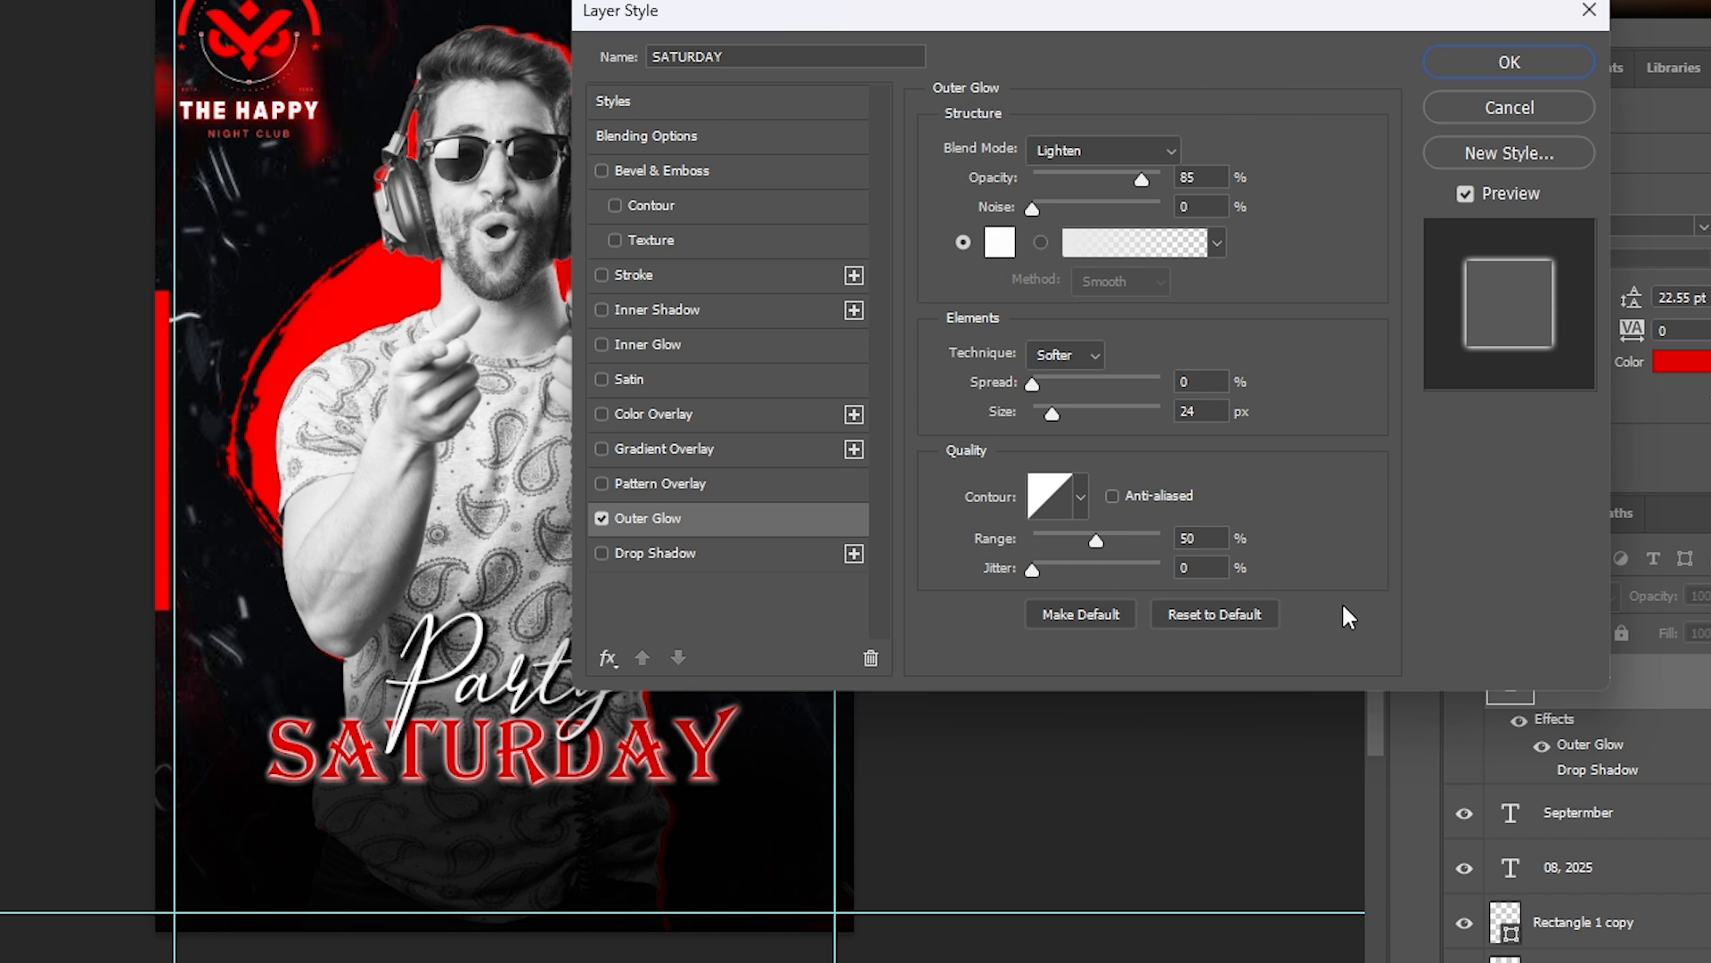
left_click(1498, 67)
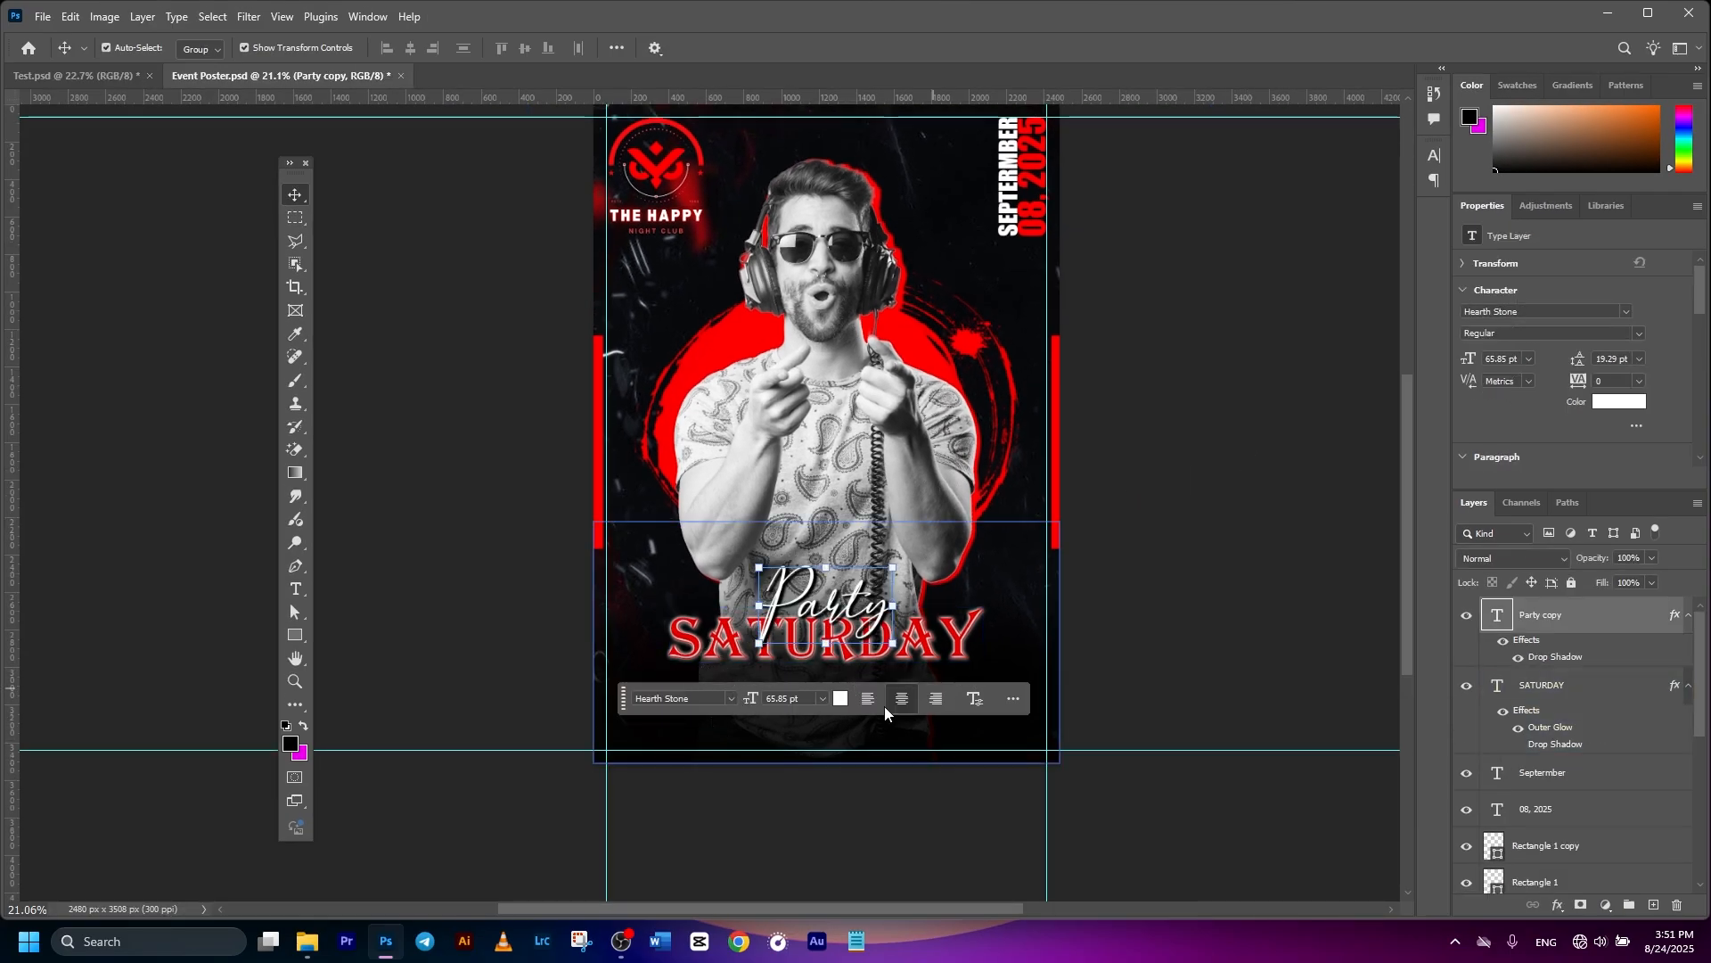
- Paste the 'Music By' / 'DJ.NAME' credit and move it below SATURDAY
key("ctrl+v")
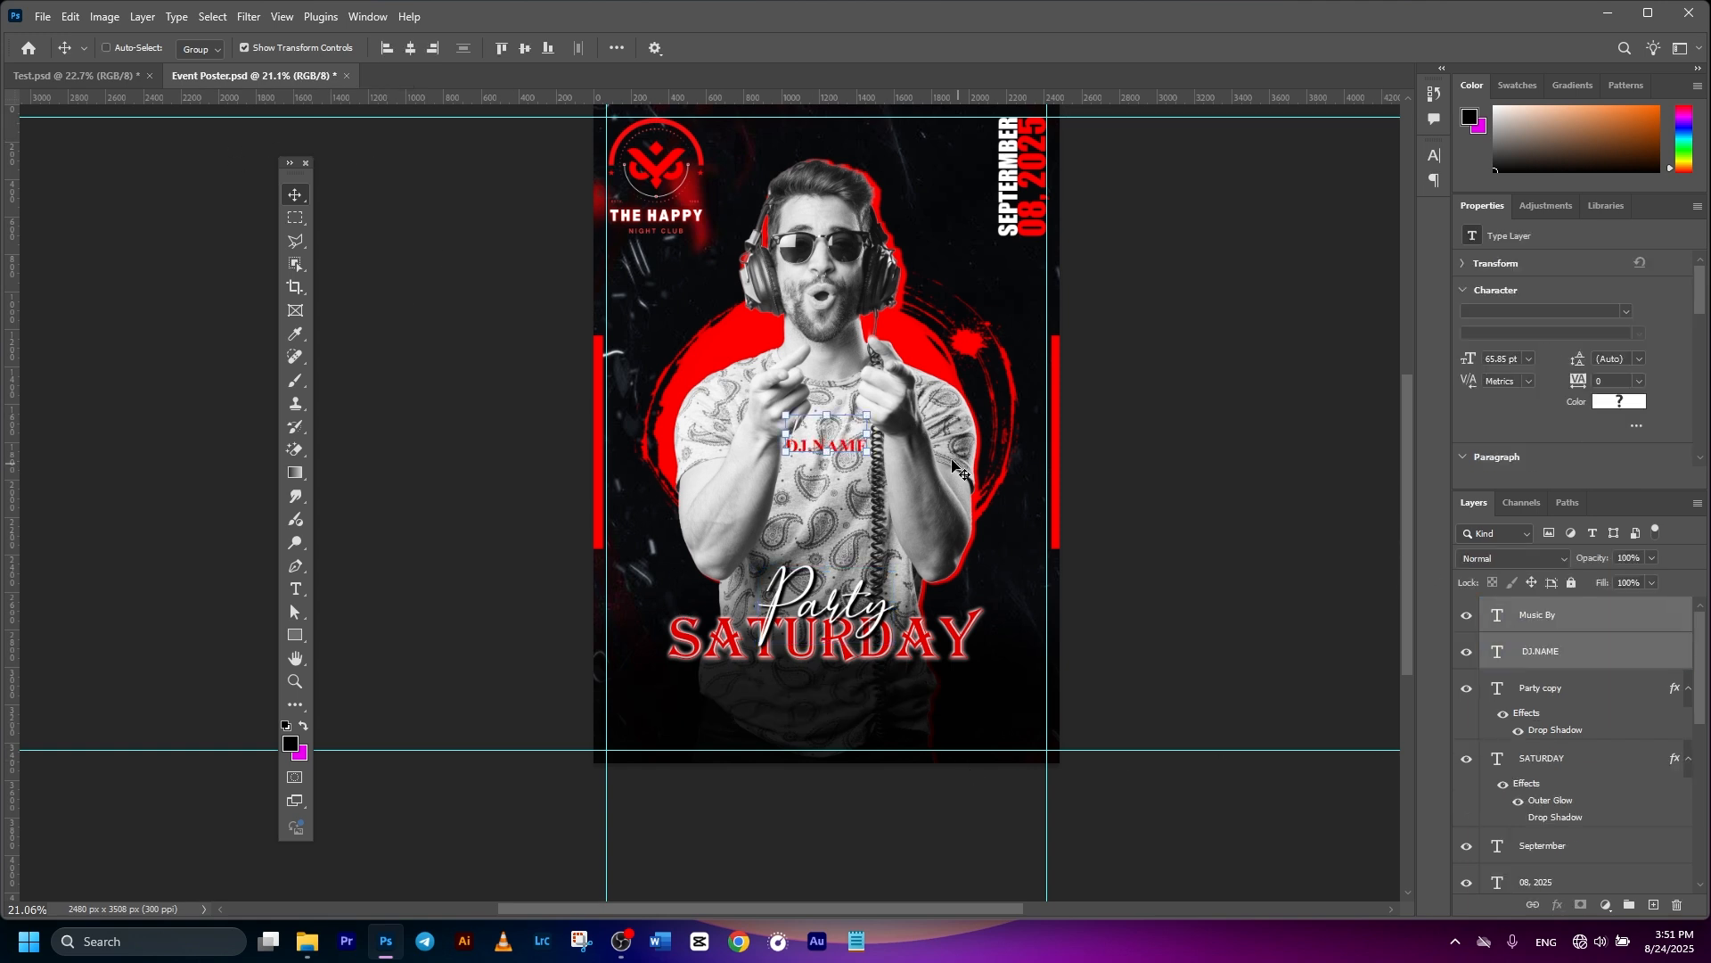
key("ctrl+t")
left_click_drag(830, 443, 816, 687)
key("Return")
left_click(1207, 687)
scroll(1207, 687, "down", 3)
scroll(1301, 519, "up", 2)
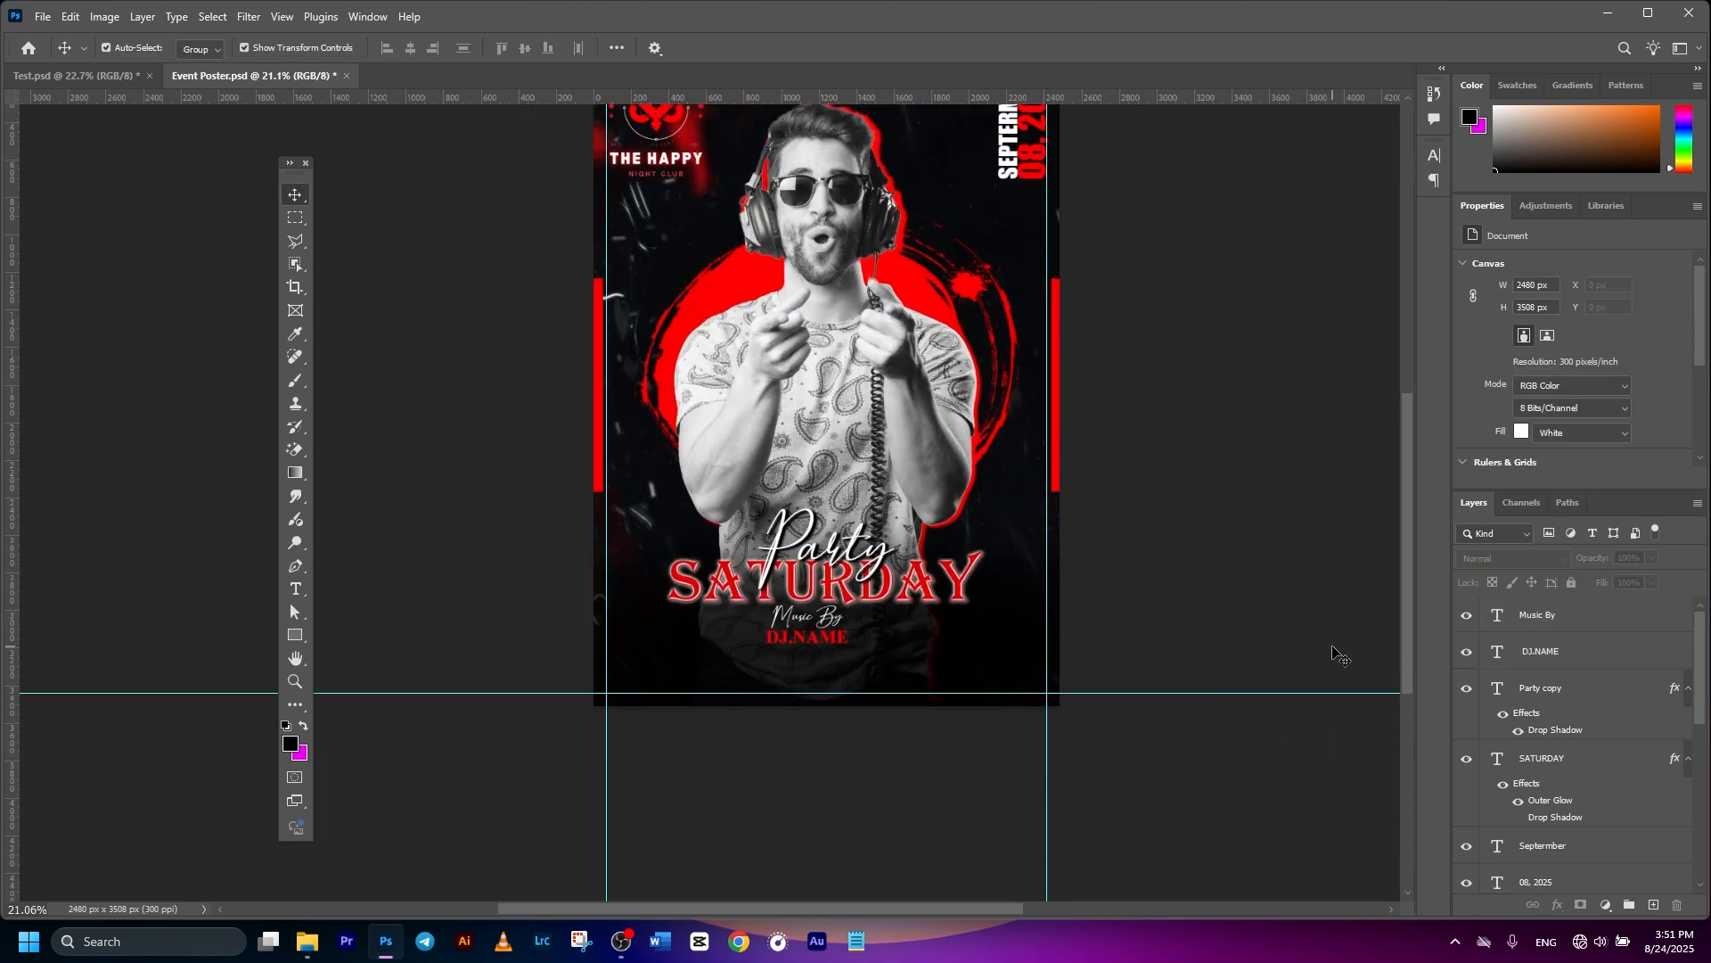
- Select the Music By and DJ.NAME layers together and nudge the block into place
left_click(1540, 622)
left_click(1565, 662)
left_click(1560, 633)
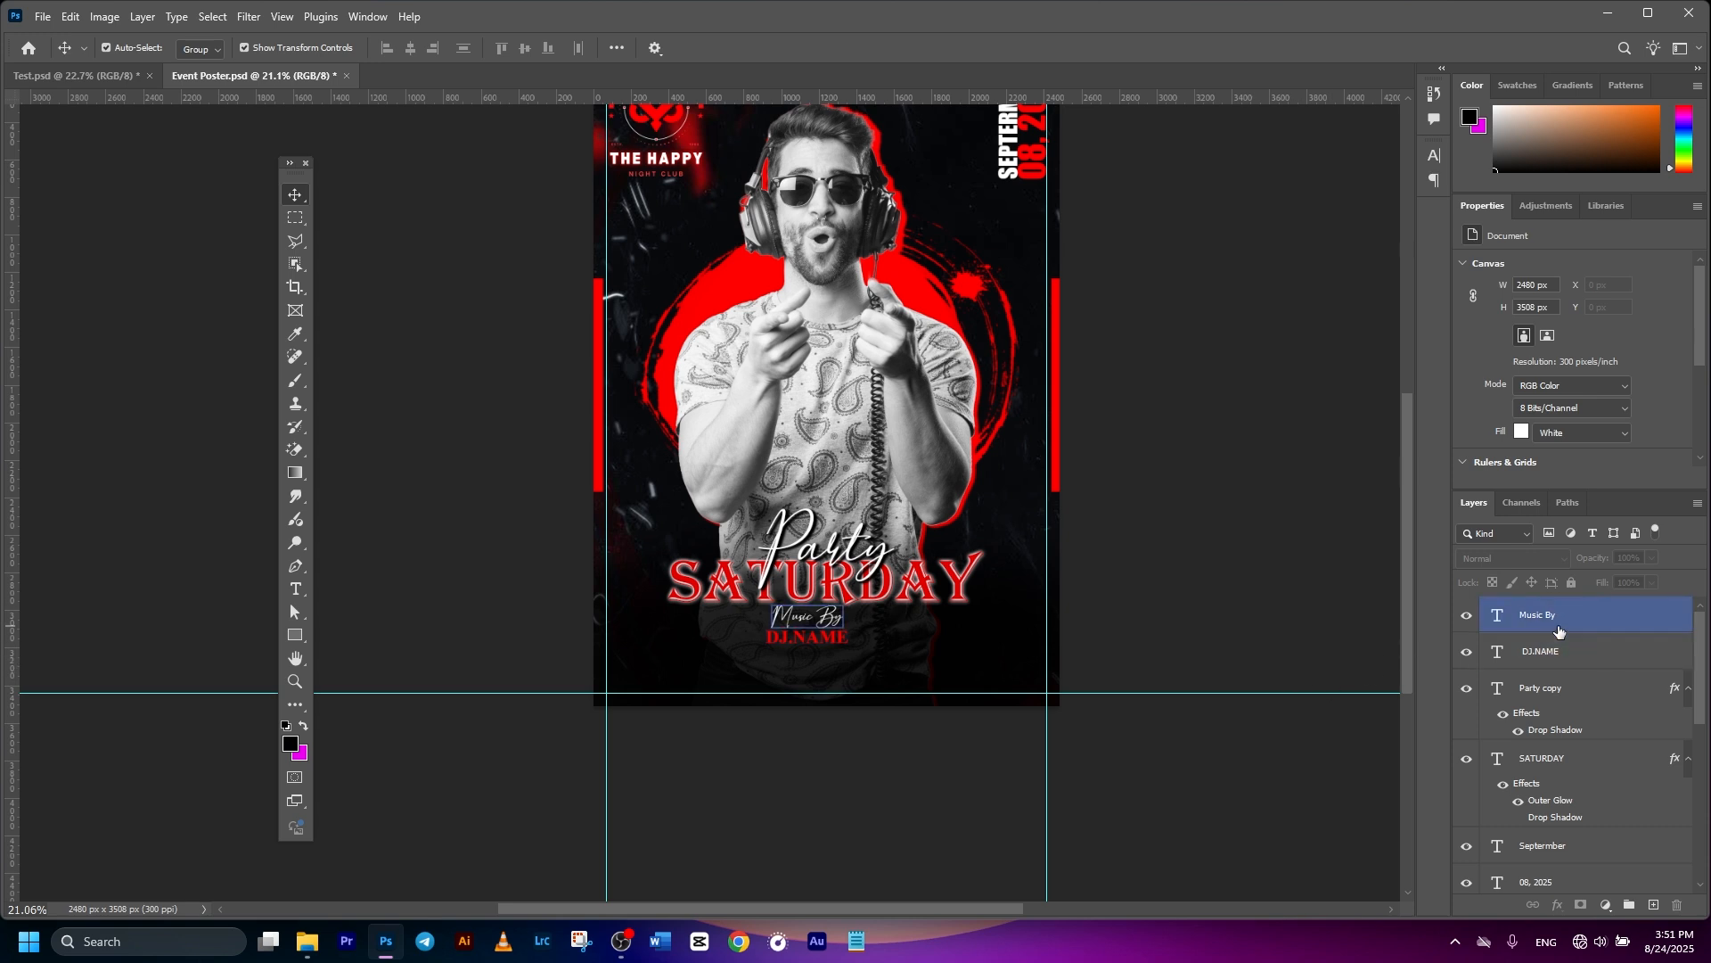
left_click(1587, 651, "shift")
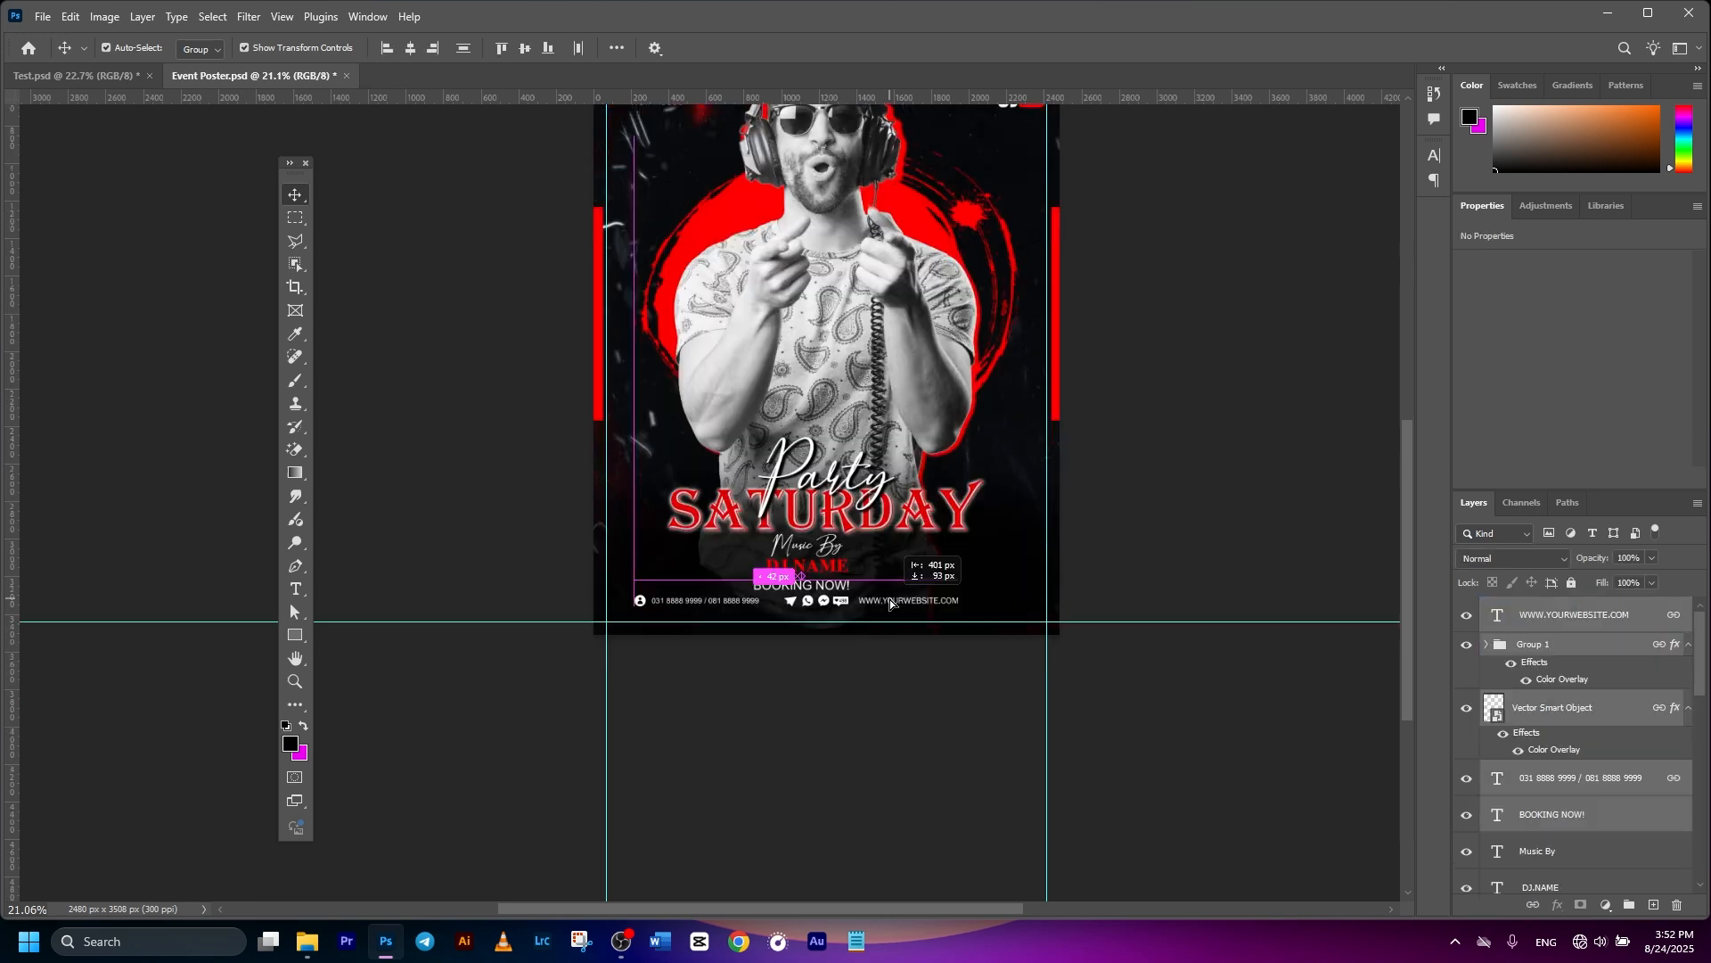
left_click_drag(890, 599, 902, 604)
- Centre 'BOOKING NOW!' horizontally on the poster by aligning it with the Background
left_click(1239, 471)
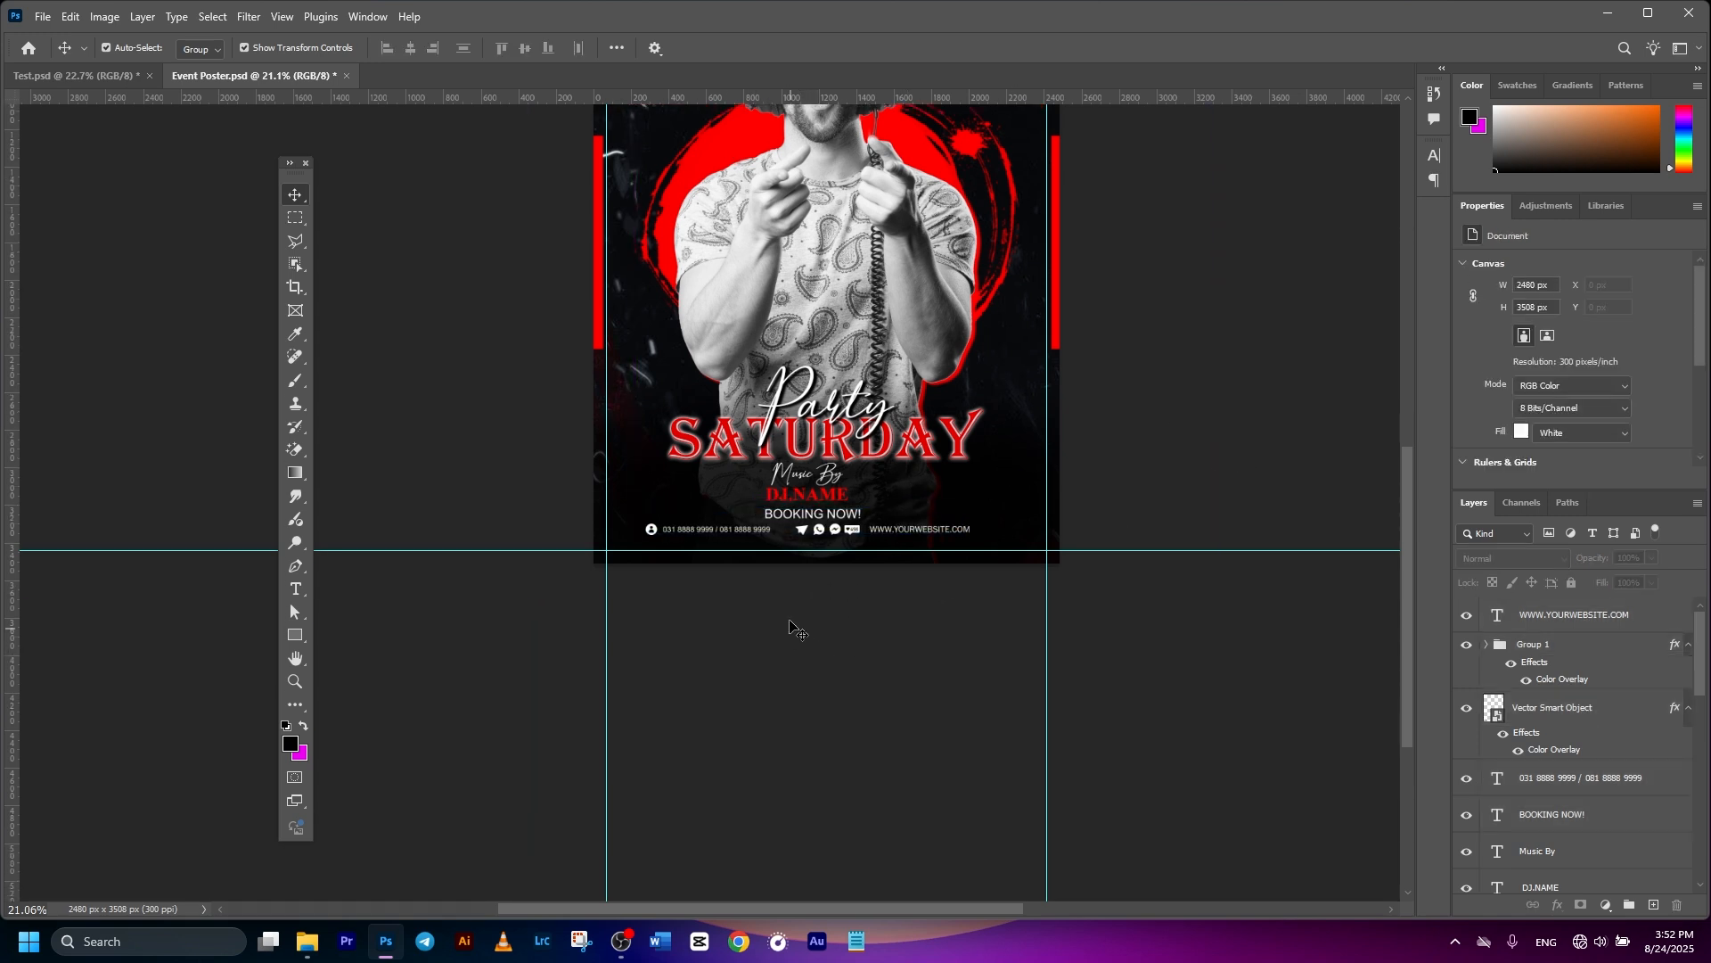
scroll(798, 637, "up", 5)
left_click(865, 554)
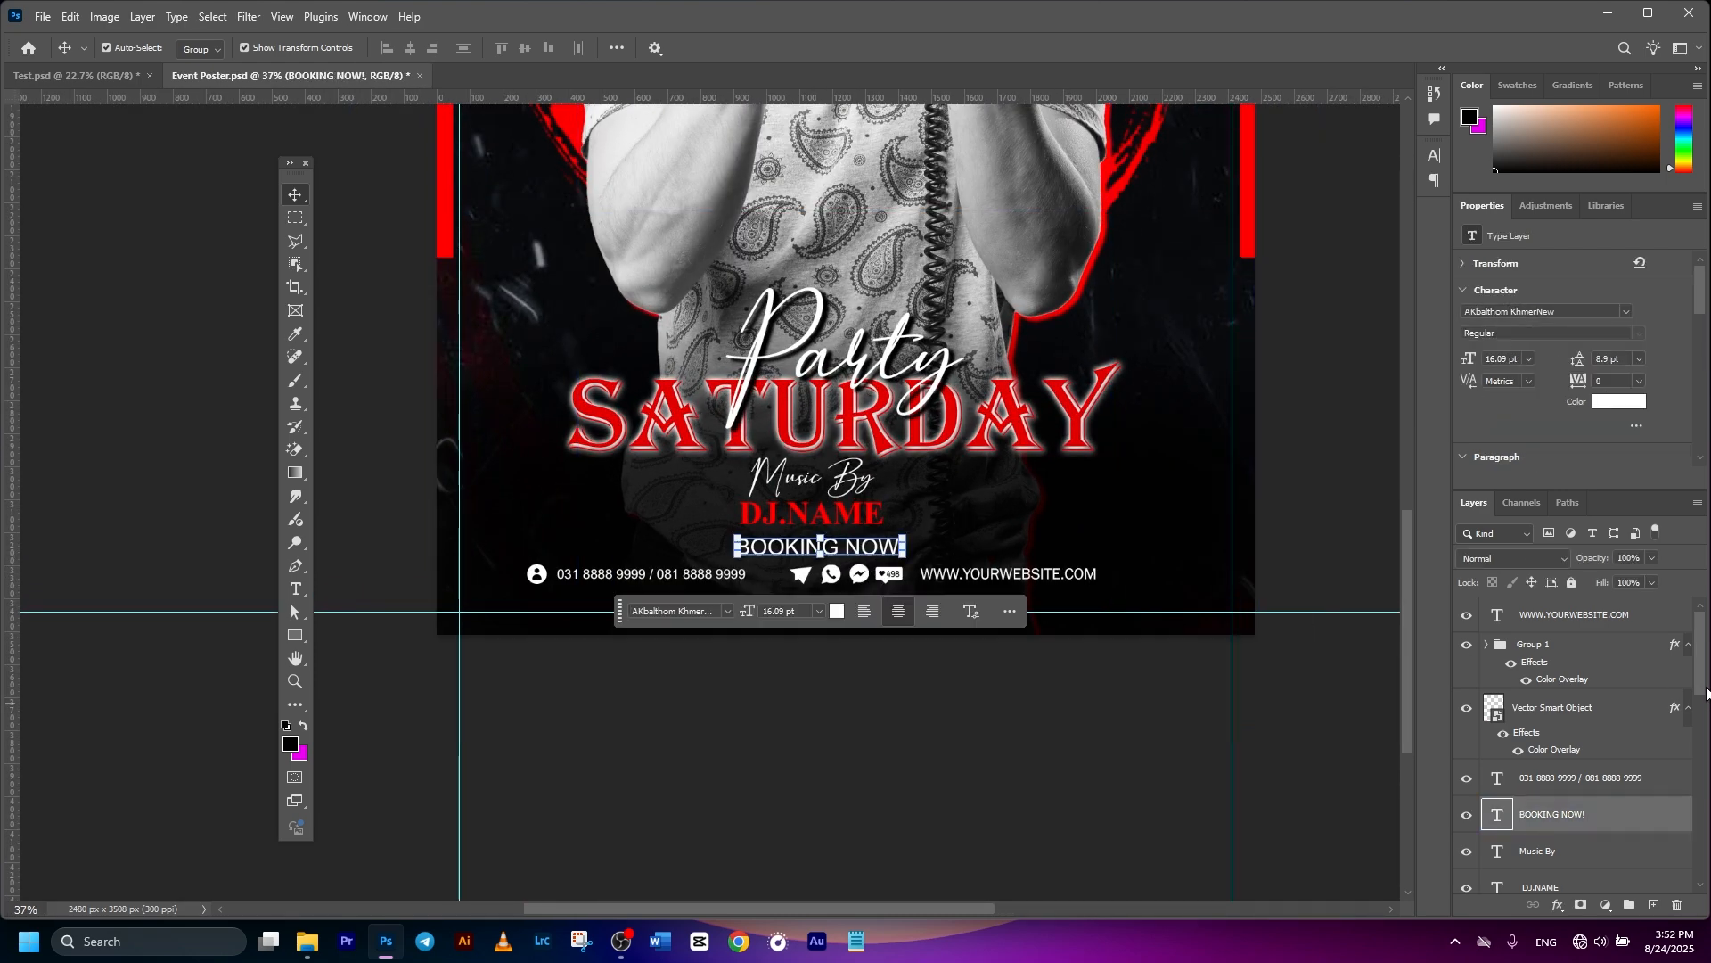
left_click_drag(1704, 671, 1694, 867)
left_click(1586, 883, "ctrl")
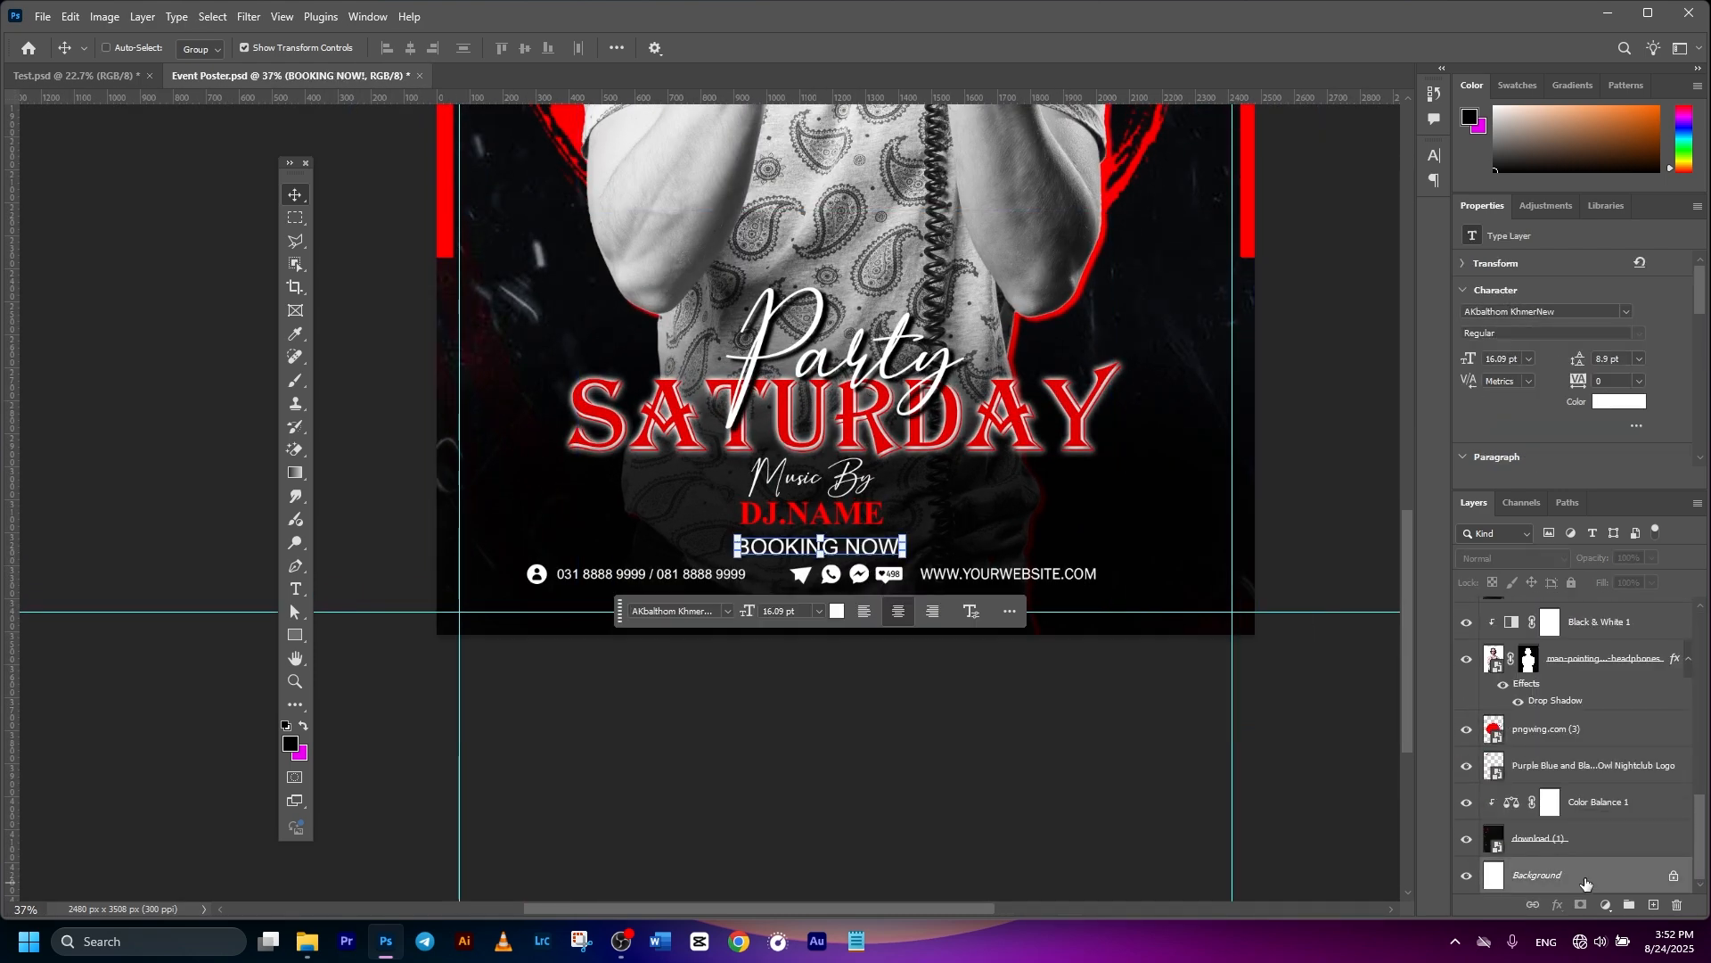
left_click(410, 53)
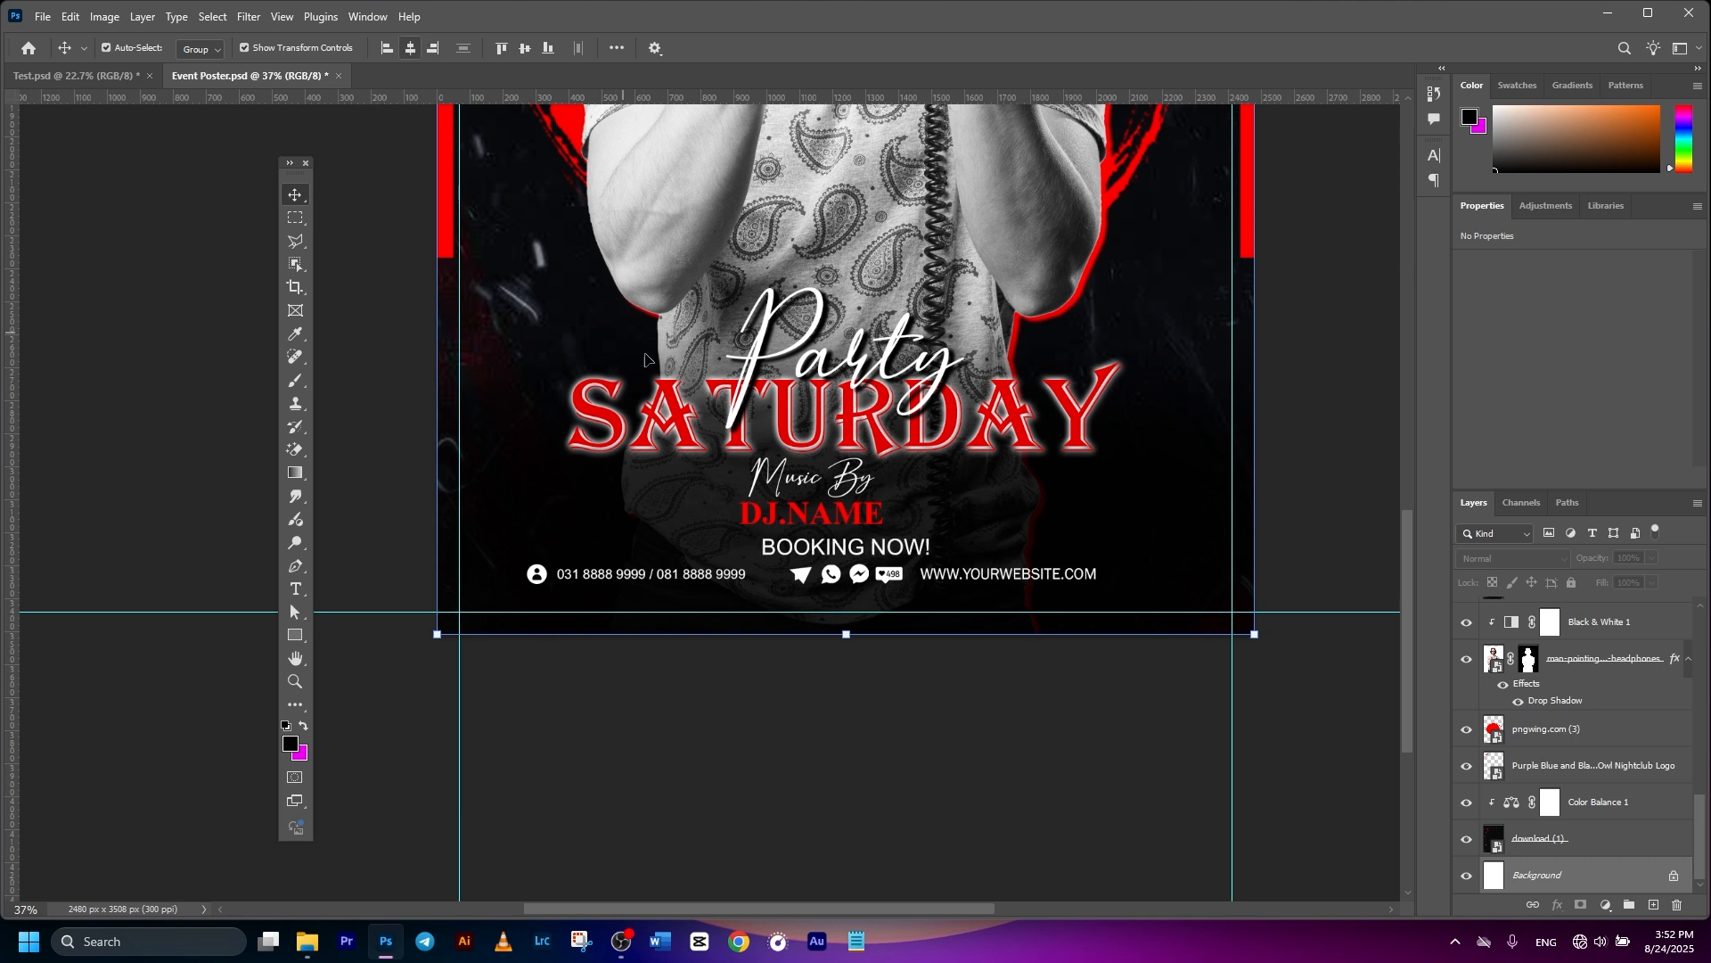
left_click(870, 733)
- Spread out the contact row by shifting the website and phone number to the right
left_click_drag(998, 581, 1066, 581)
left_click_drag(621, 585, 652, 584)
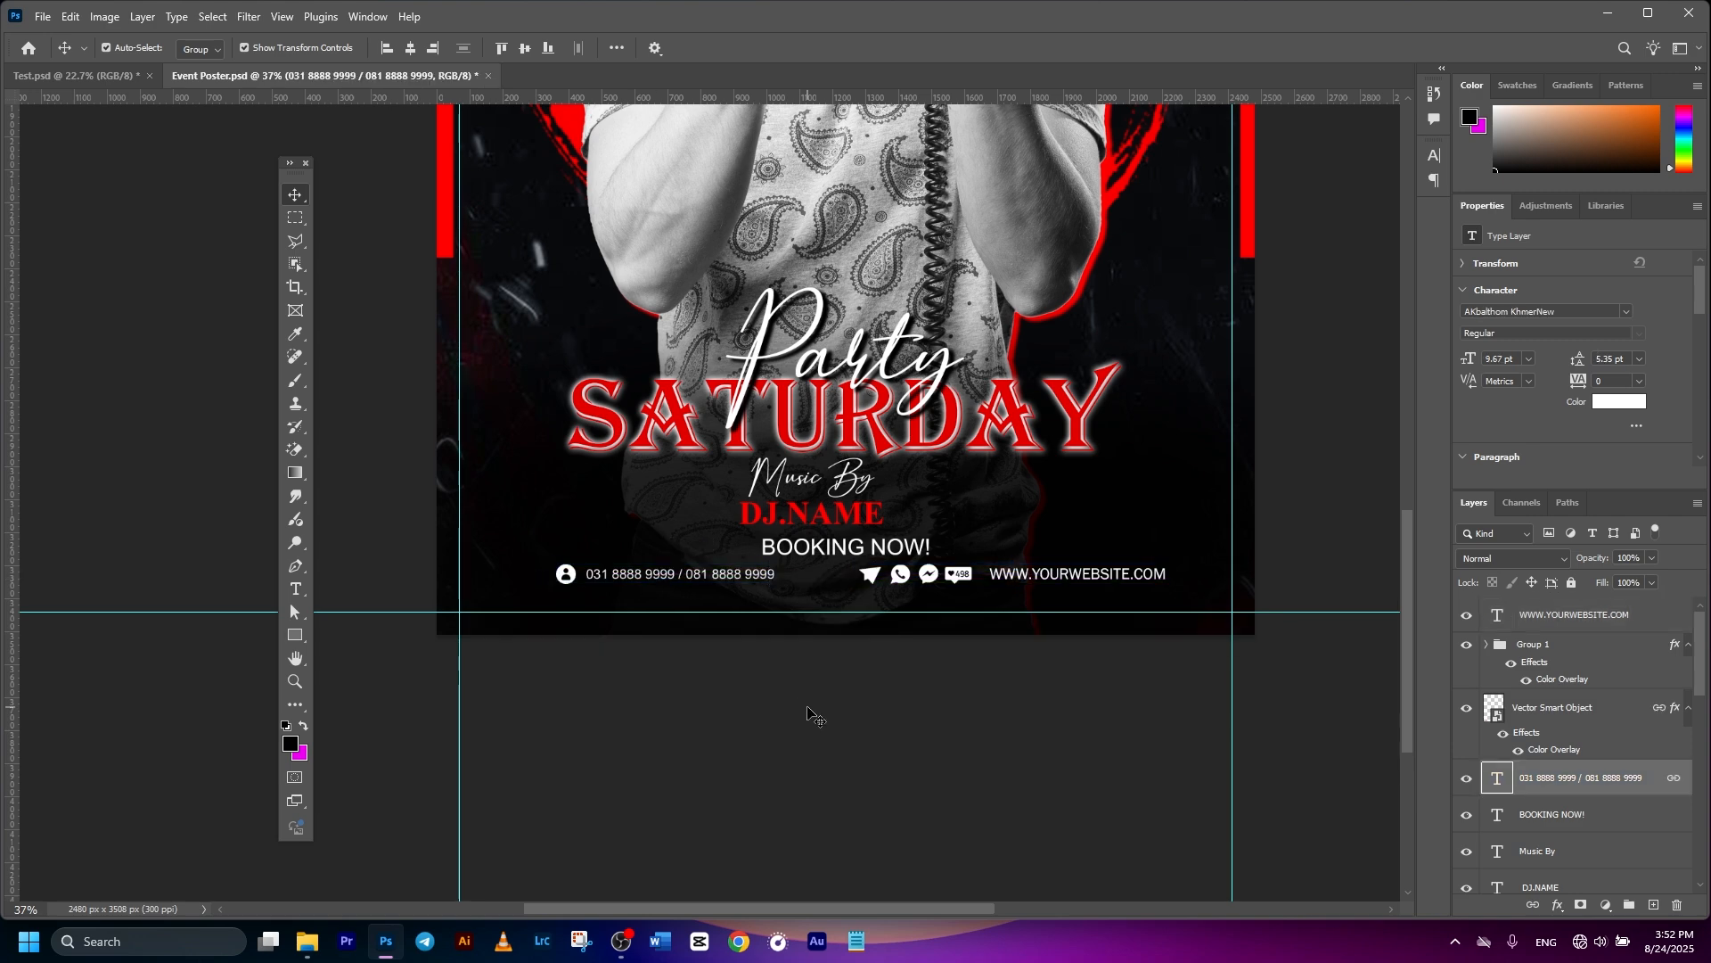
key("ctrl+0")
left_click(511, 170)
- Paste the street-address line with its location pin and move it under the contact row
scroll(918, 511, "down", 1)
left_click(1552, 707)
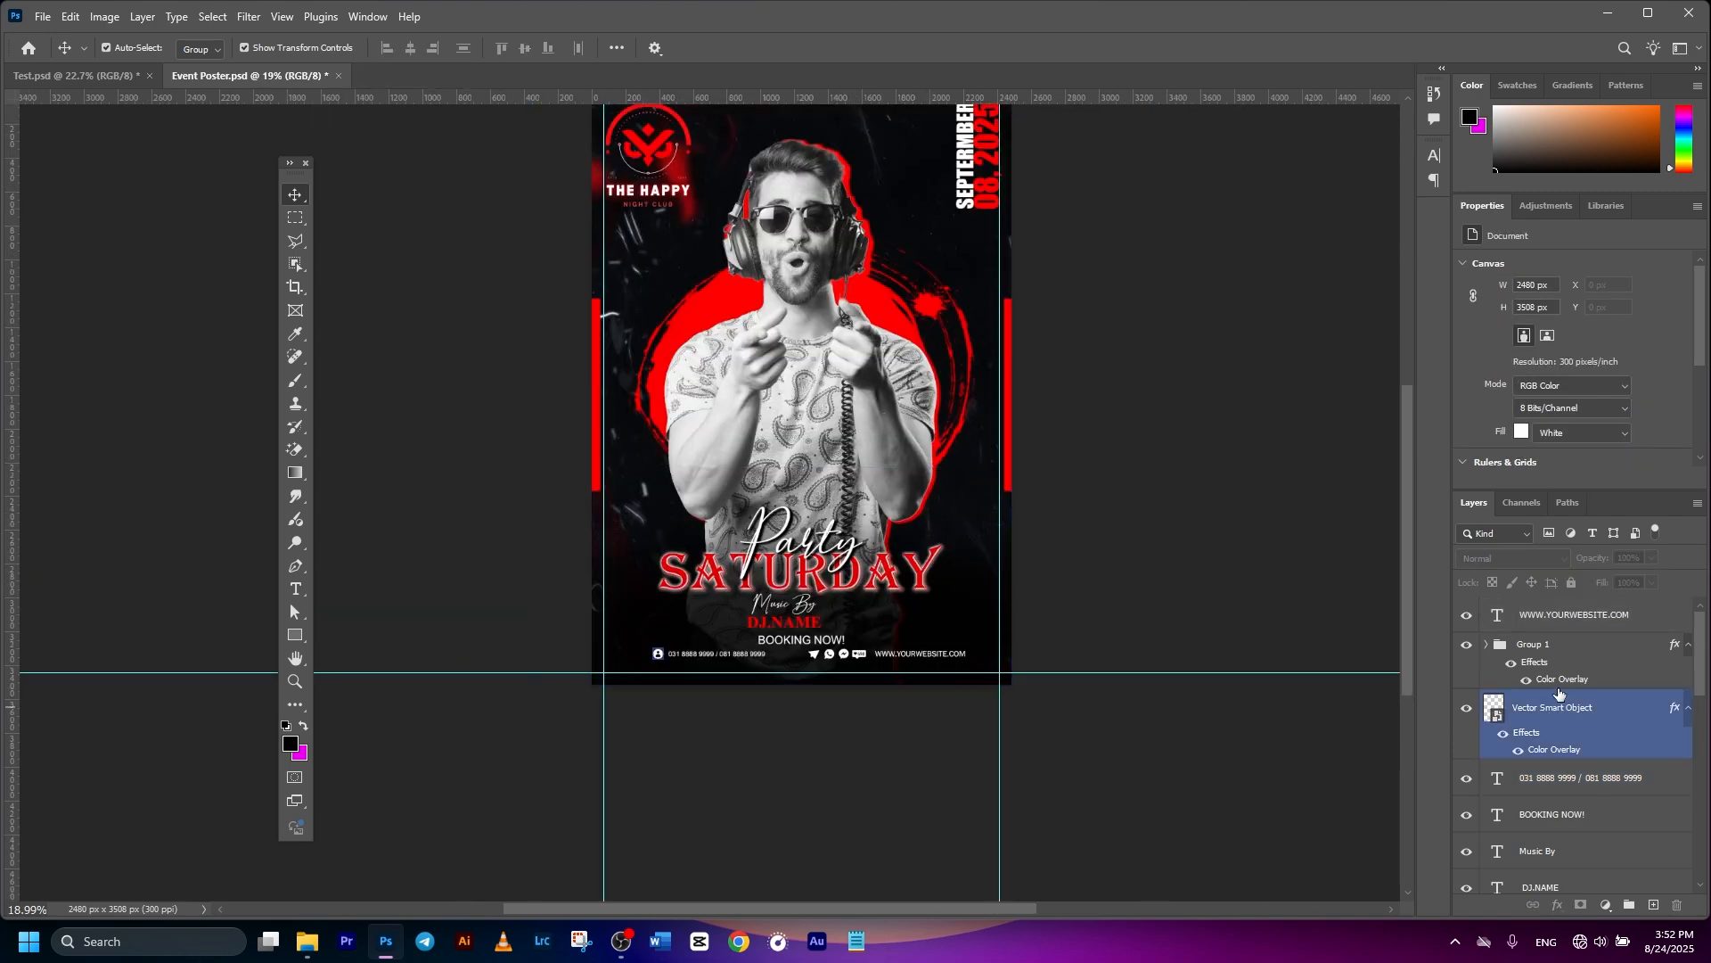
left_click(1570, 614)
key("ctrl+v")
scroll(1088, 556, "up", 3)
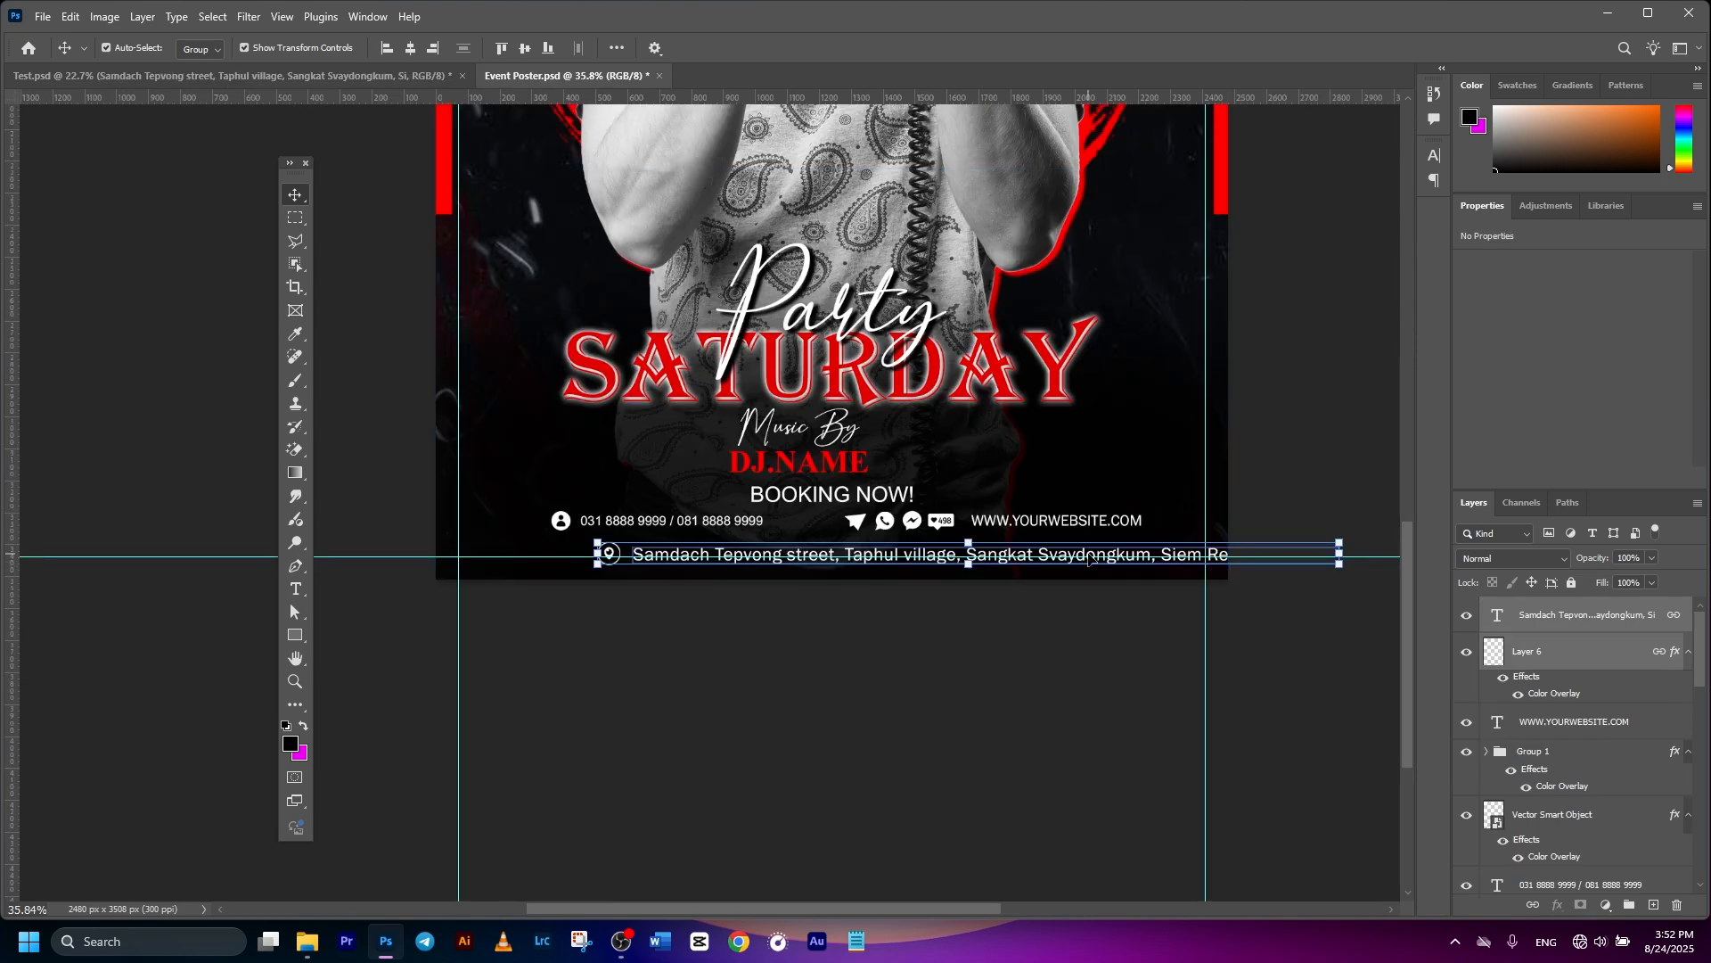
left_click_drag(1088, 556, 950, 545)
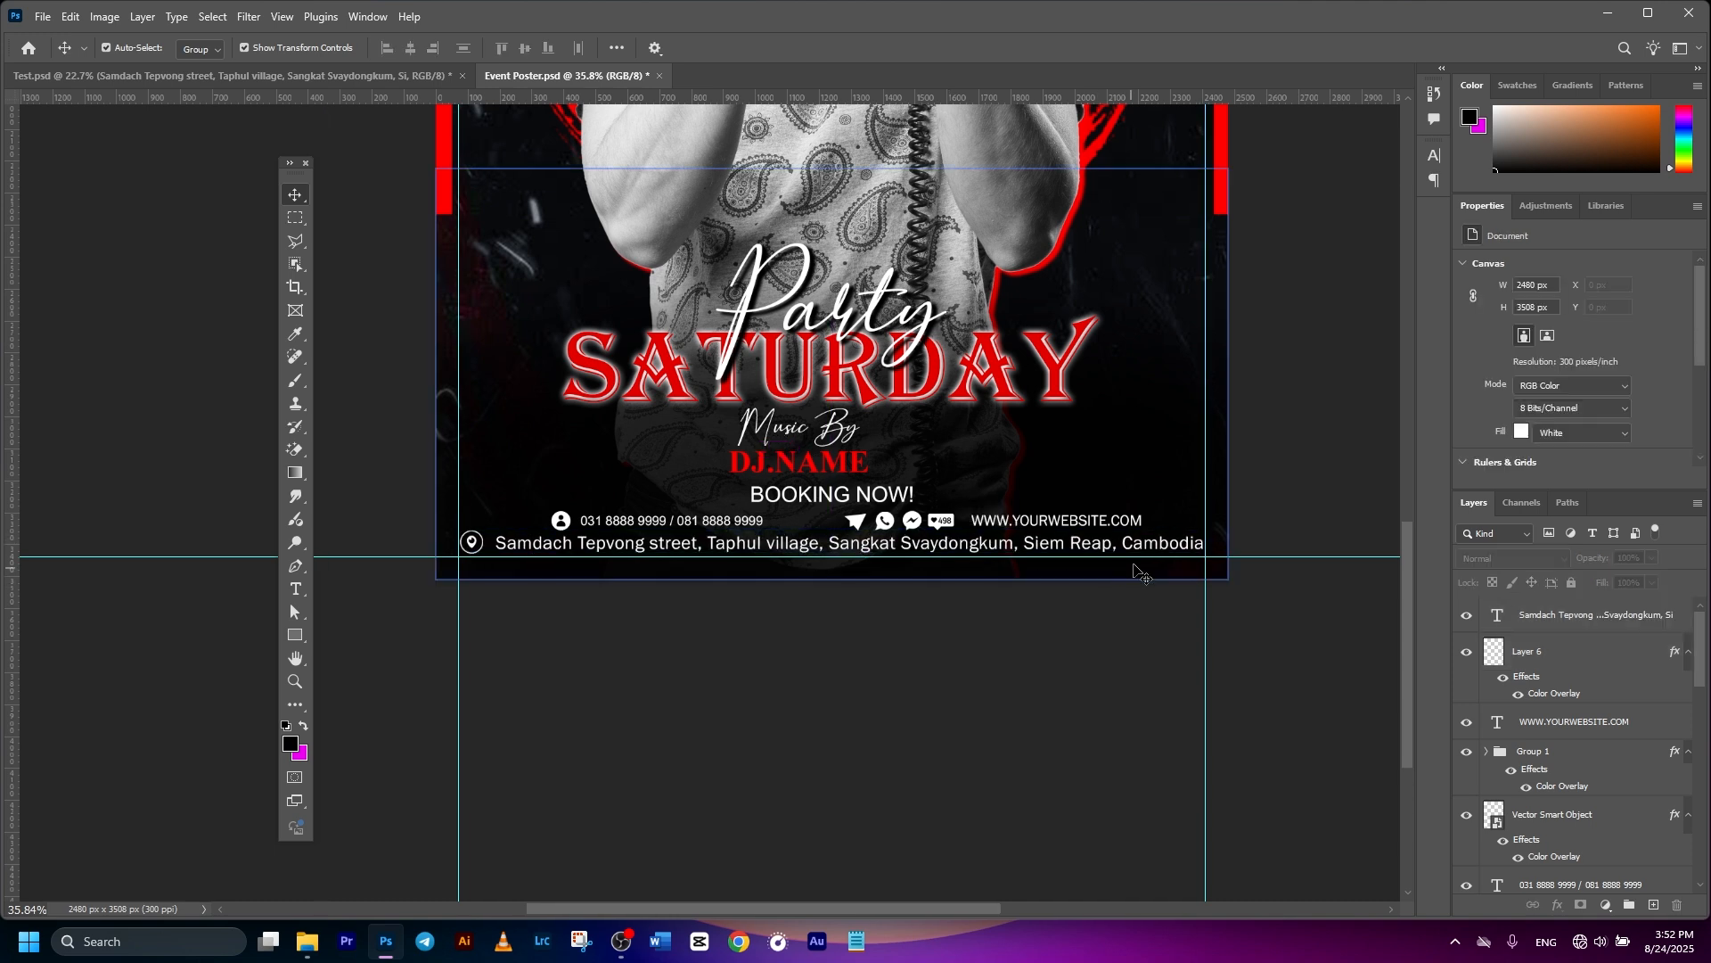
left_click(1533, 619)
left_click(1551, 649)
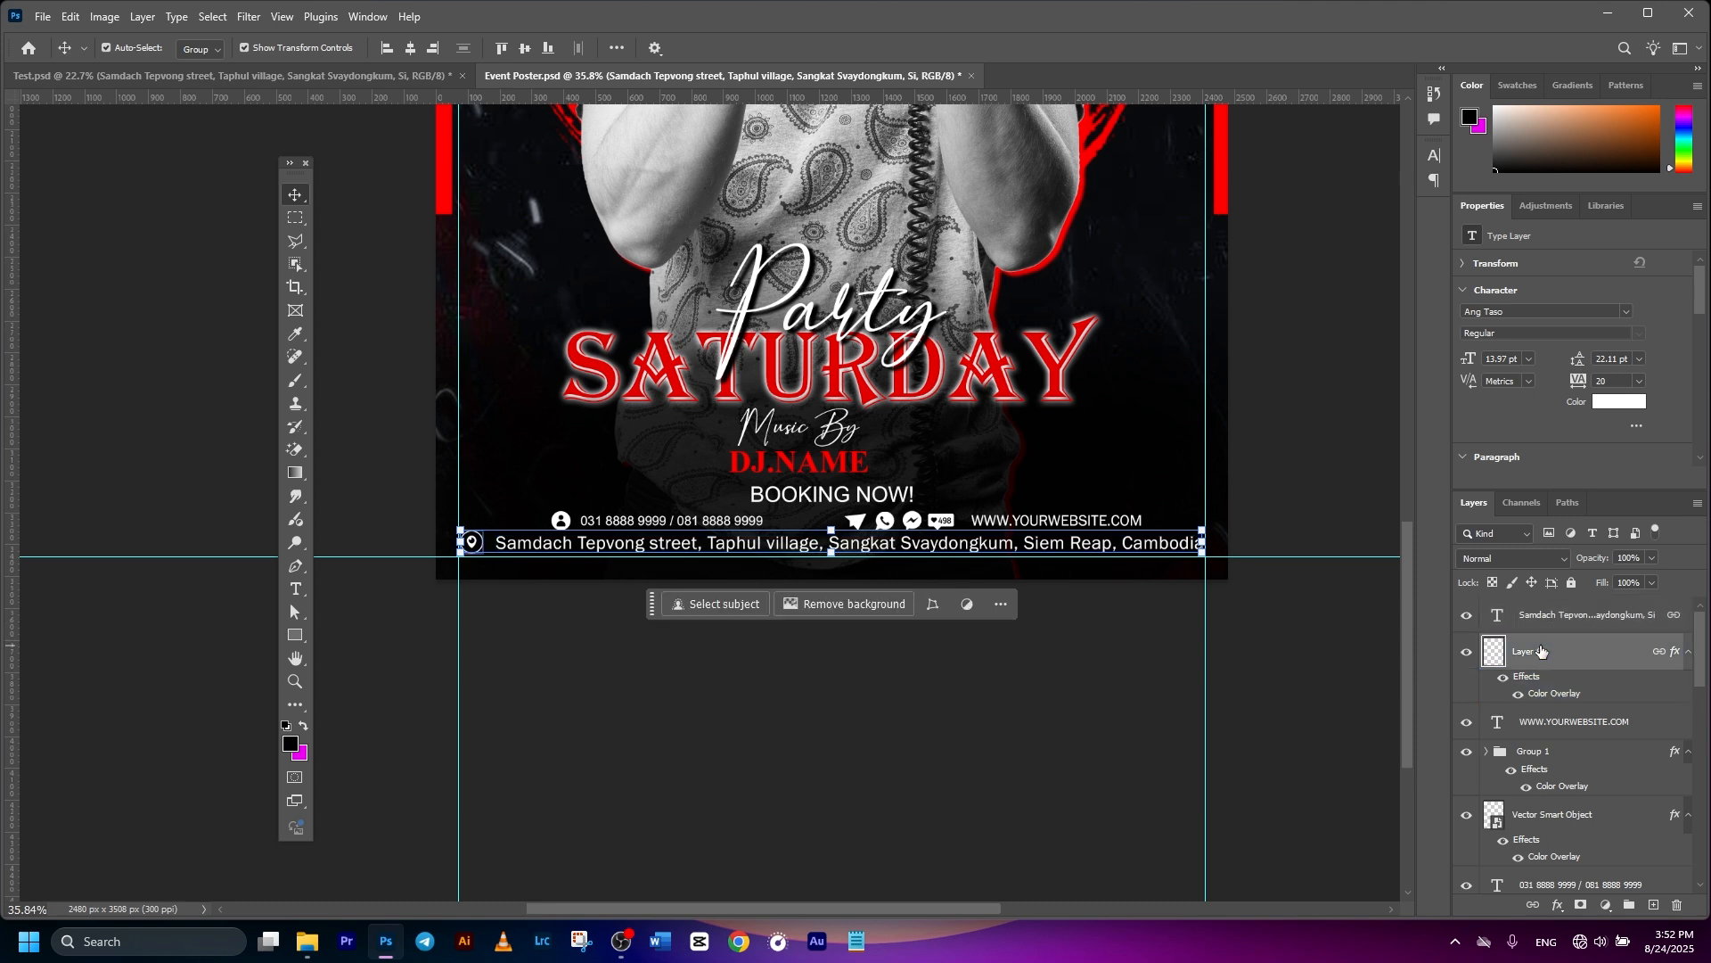
left_click(1574, 722)
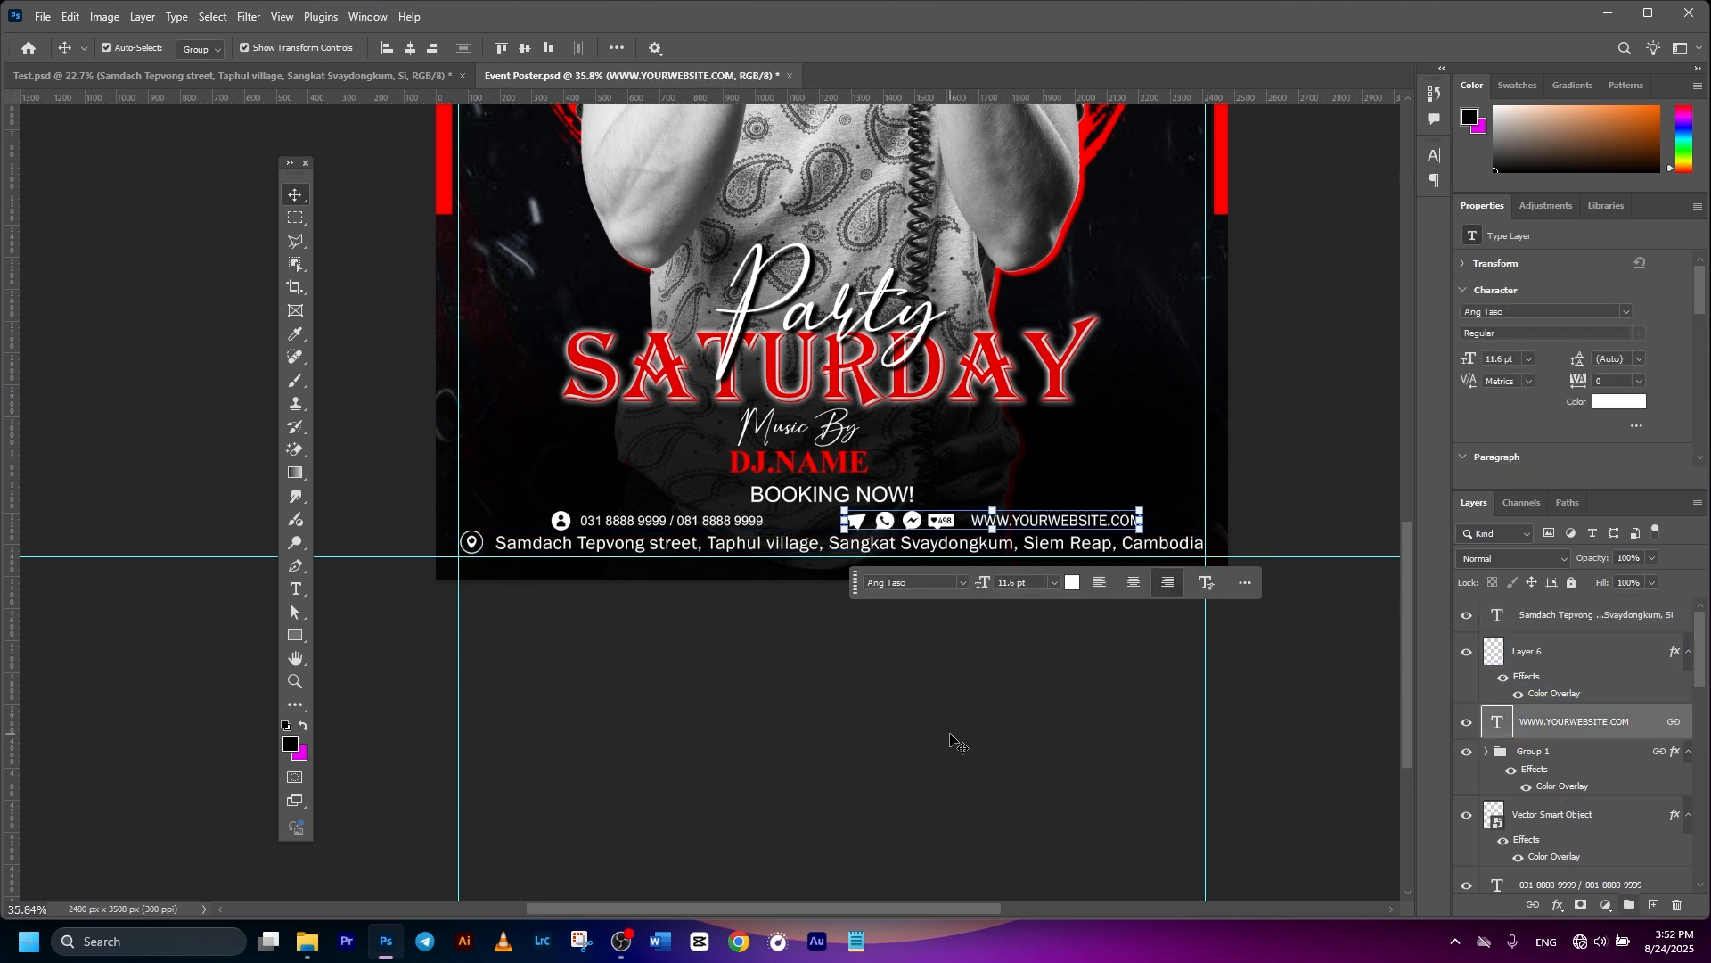
- Draw a red full-width bar over the address line, then lower and heighten it
left_click(304, 634)
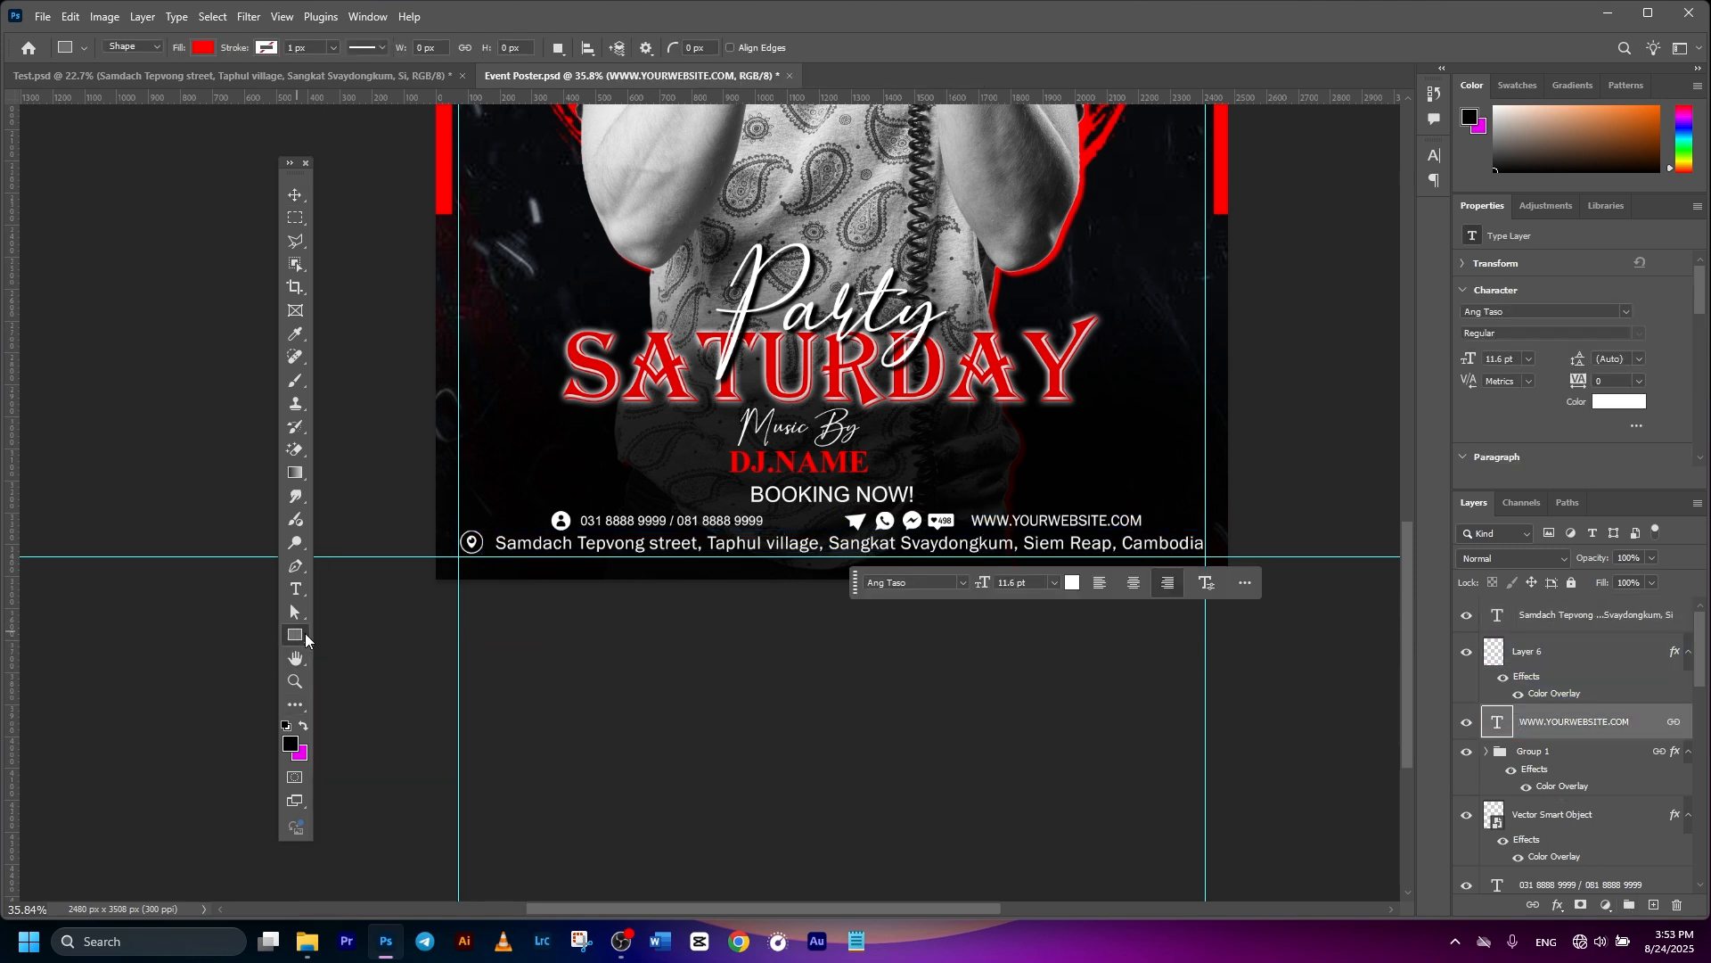
left_click(203, 48)
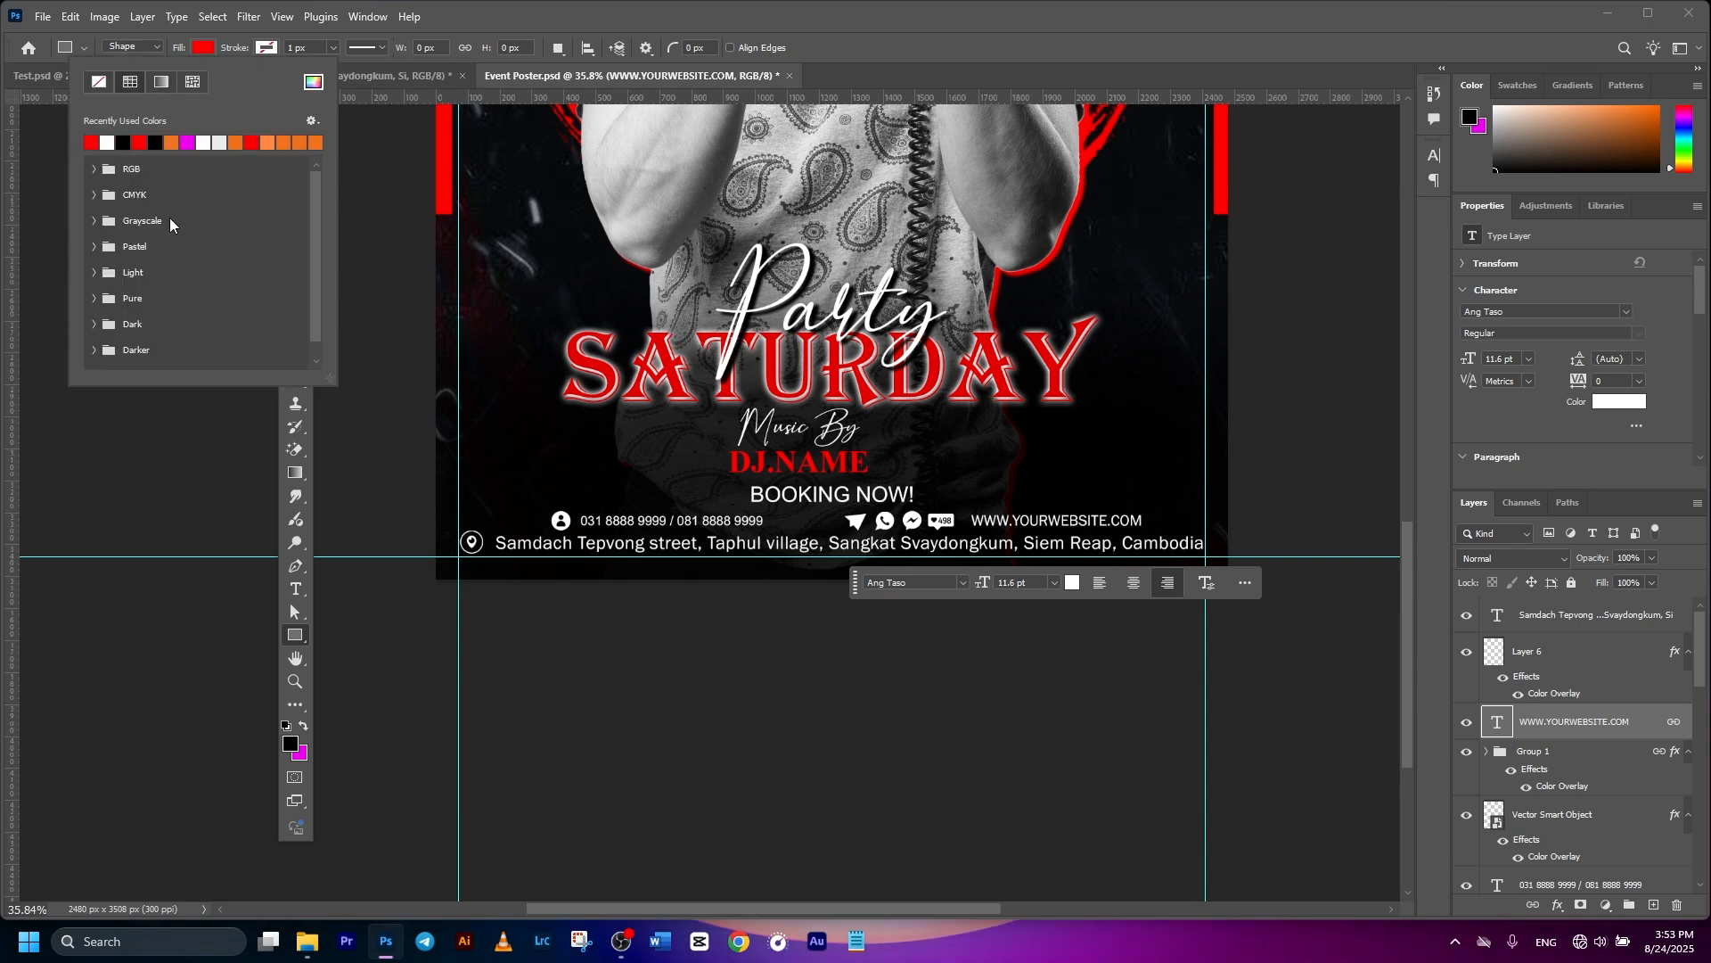
left_click(435, 523)
left_click_drag(426, 523, 1229, 548)
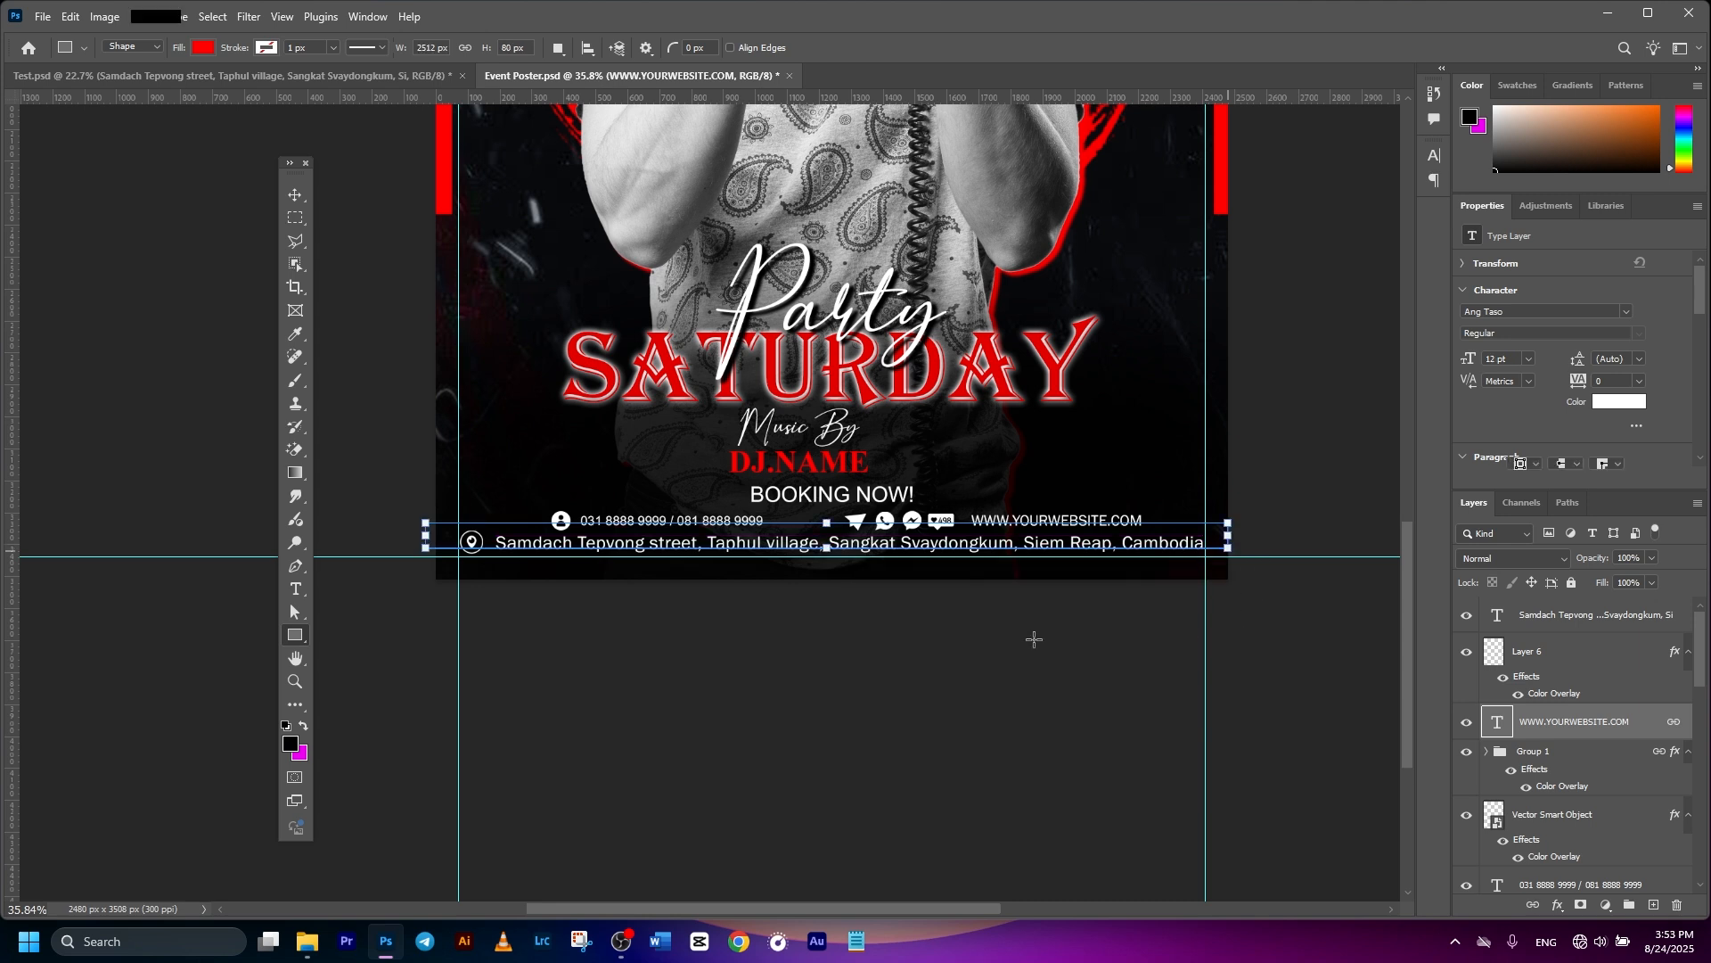
left_click(295, 195)
left_click(1047, 718)
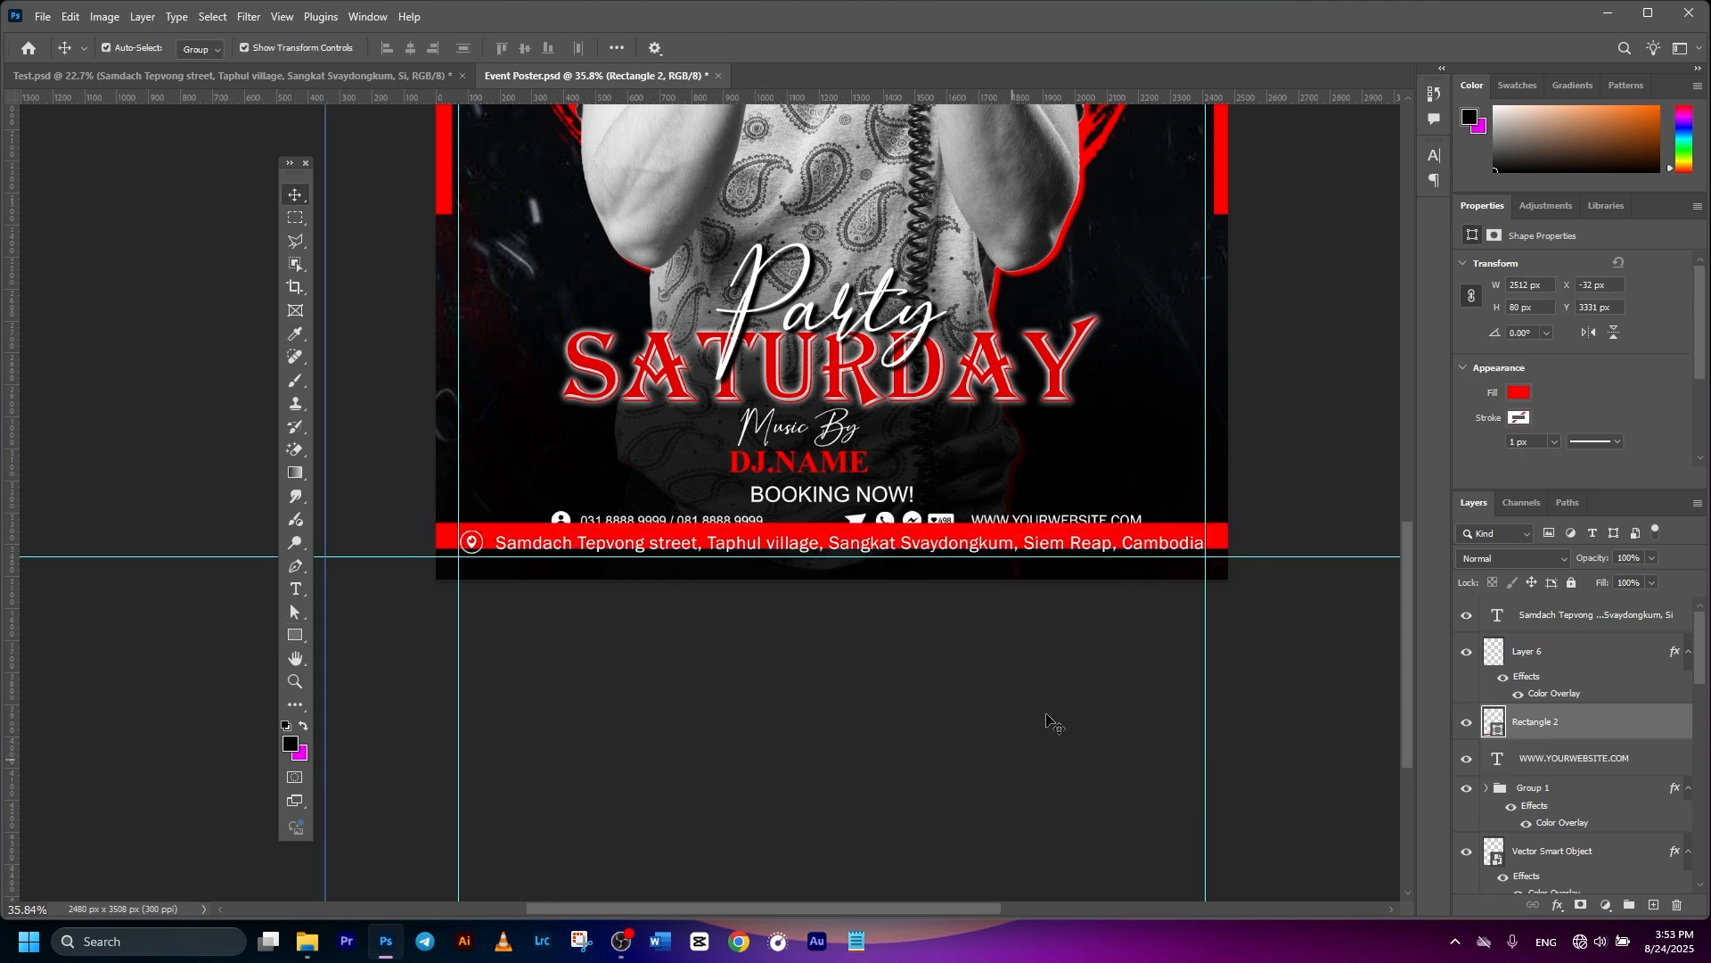
left_click_drag(1217, 541, 1217, 548)
left_click_drag(827, 557, 829, 565)
left_click(884, 54)
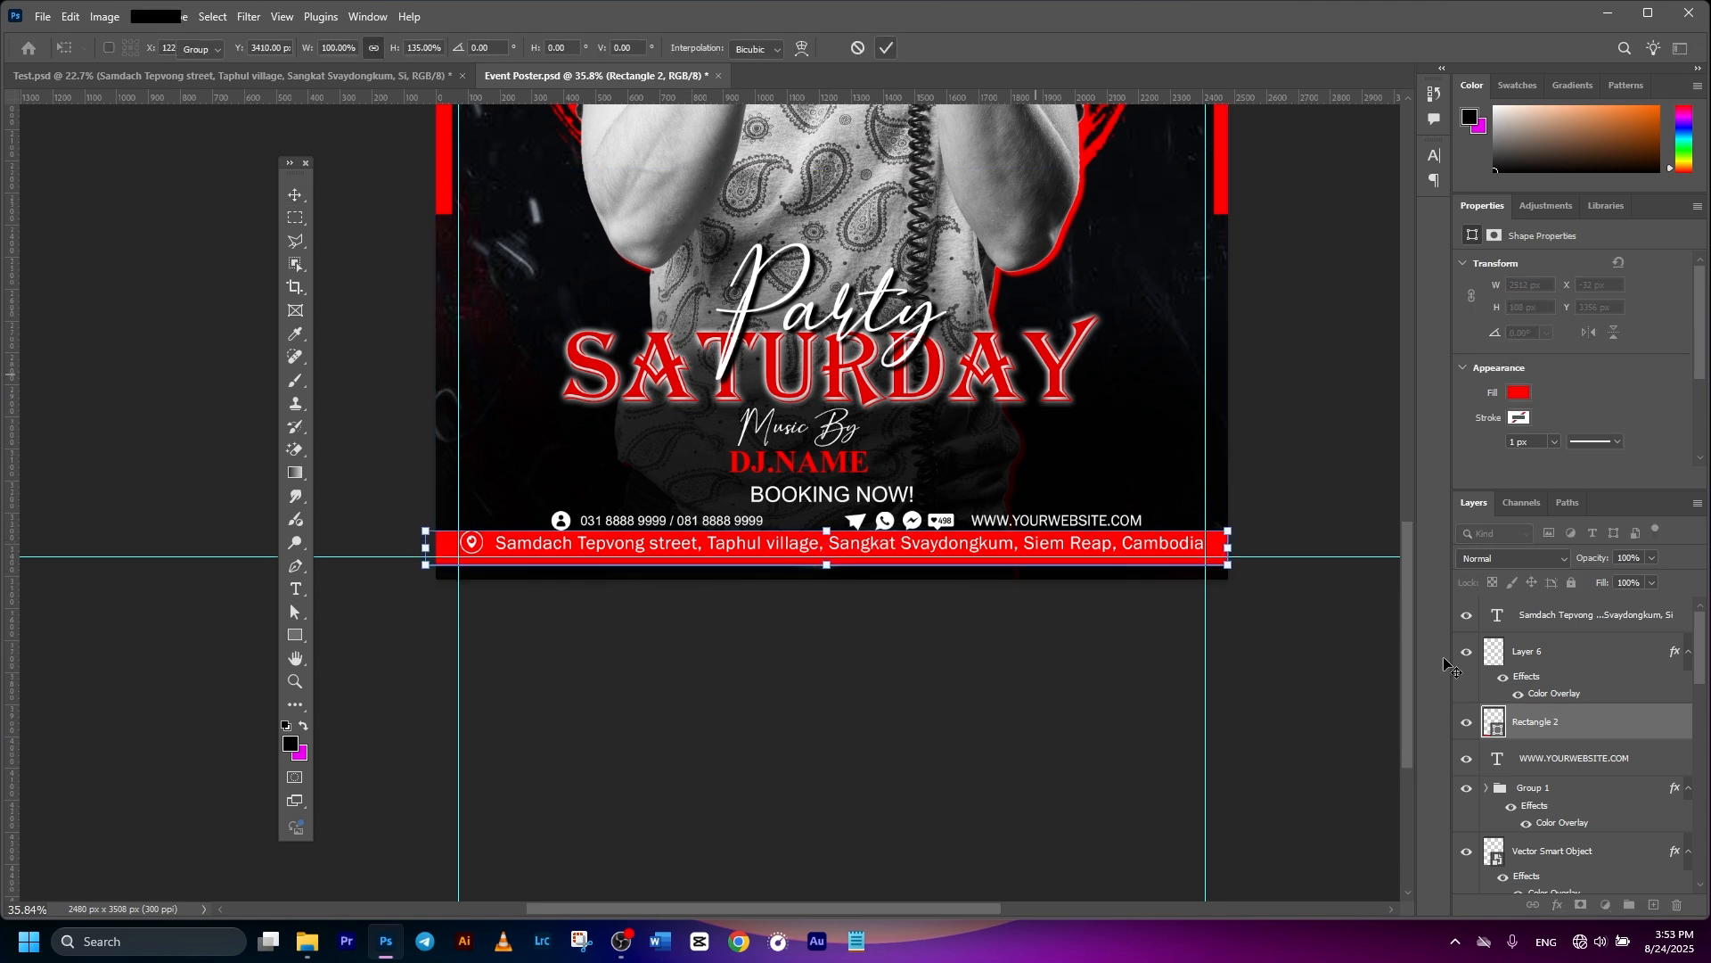
- Align the address text to the red bar's vertical centre
left_click(1540, 626, "ctrl")
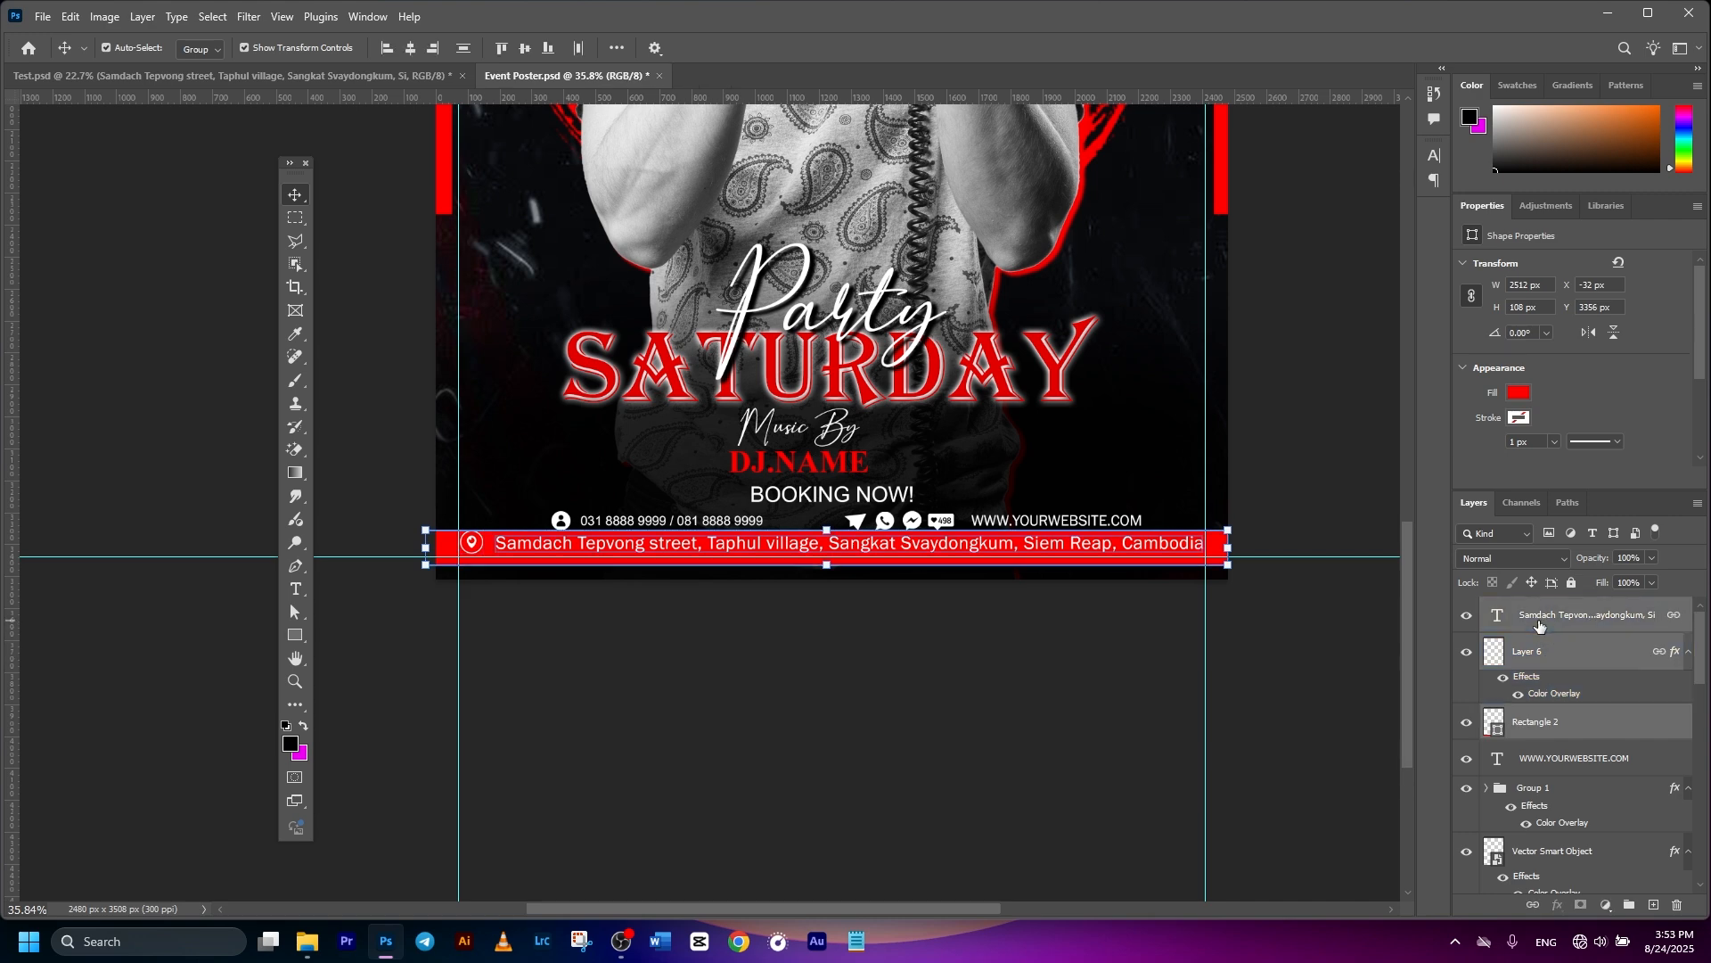
left_click(525, 48)
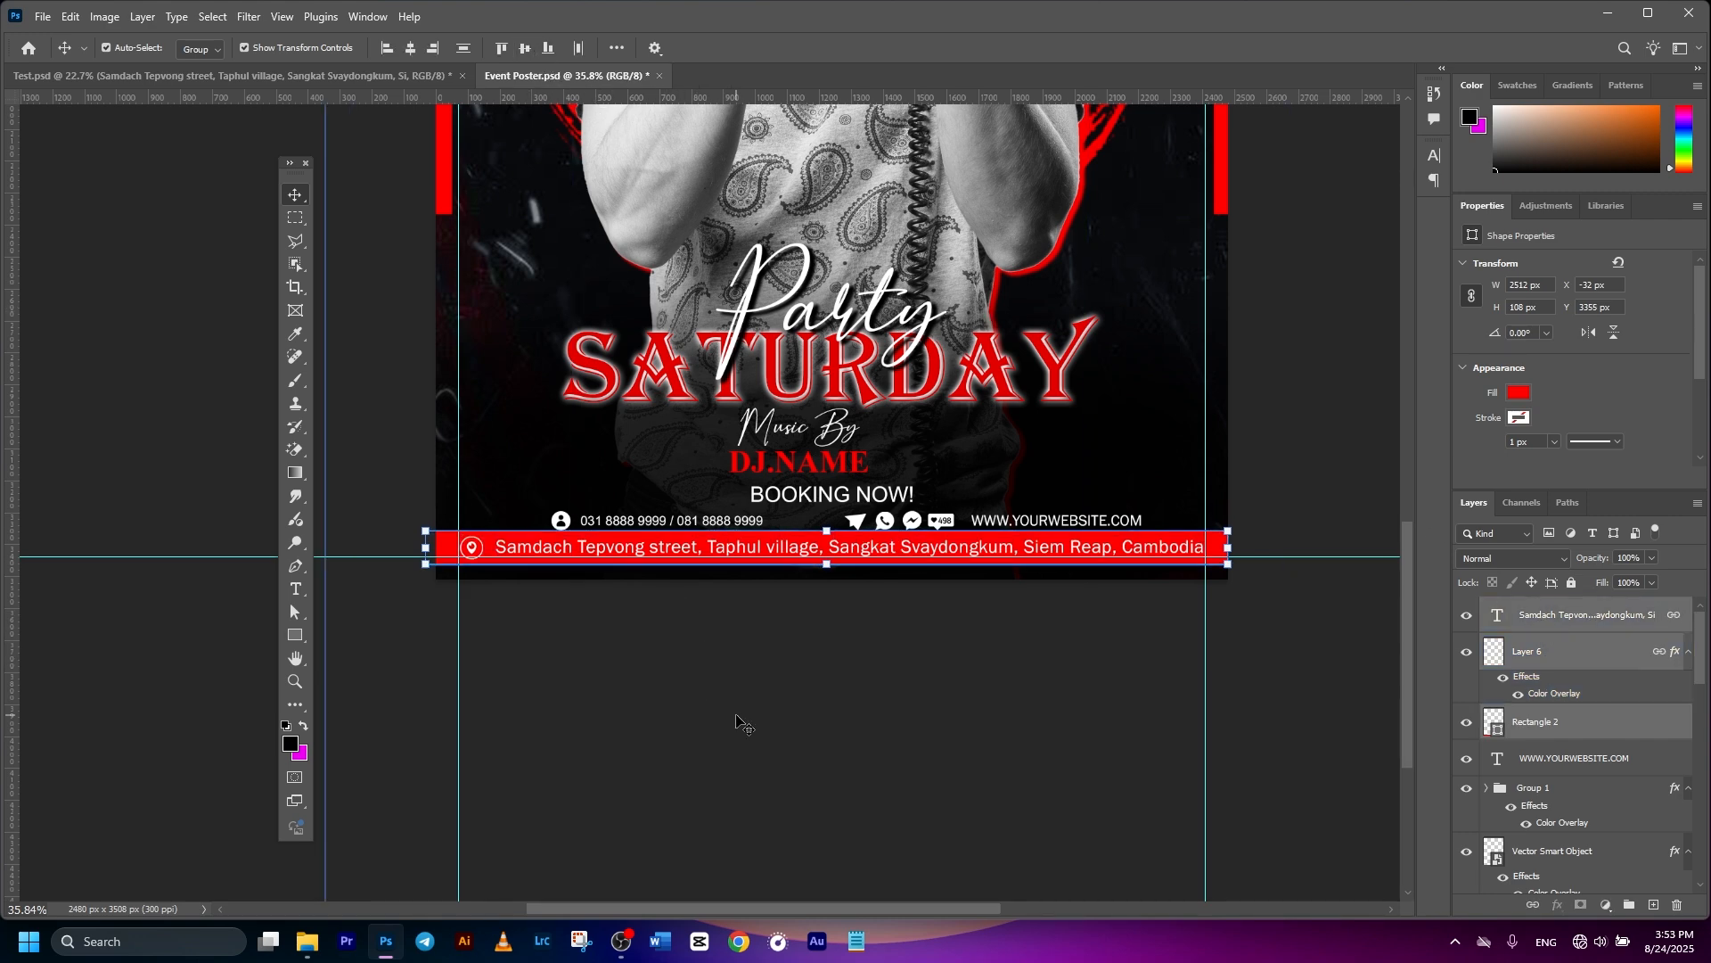
left_click(911, 595)
scroll(911, 596, "down", 5)
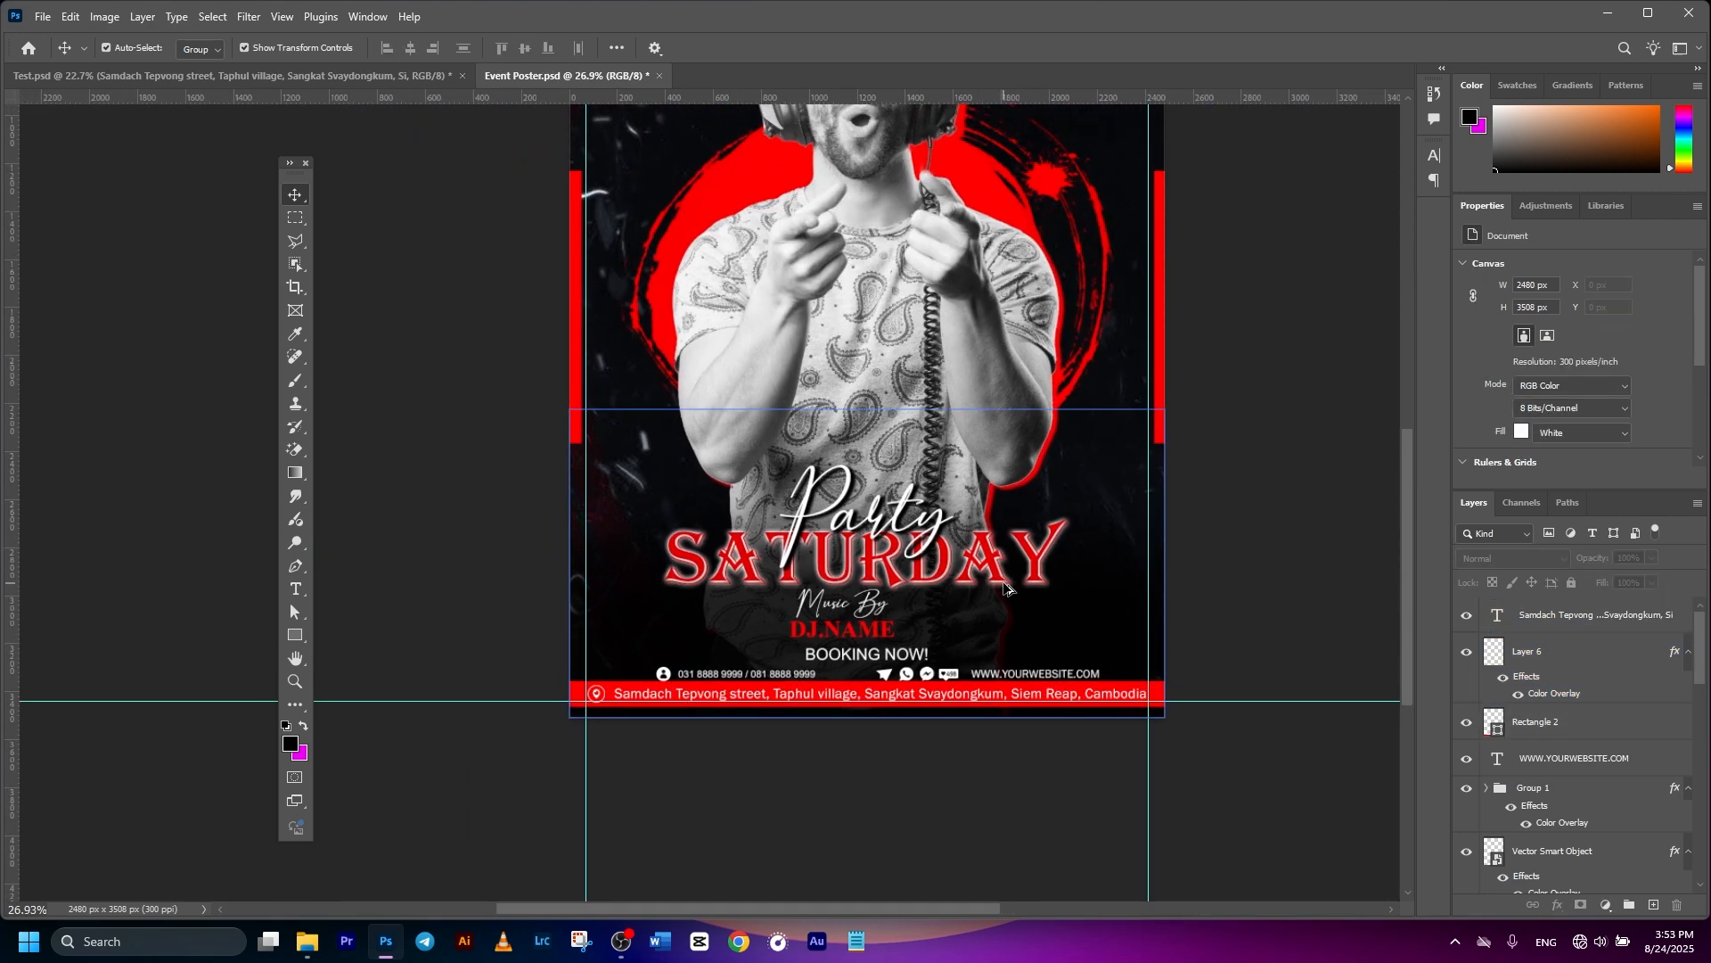
- Nudge Party/SATURDAY lower and lift Music By, DJ.NAME and BOOKING NOW! closer beneath it
scroll(996, 591, "up", 5)
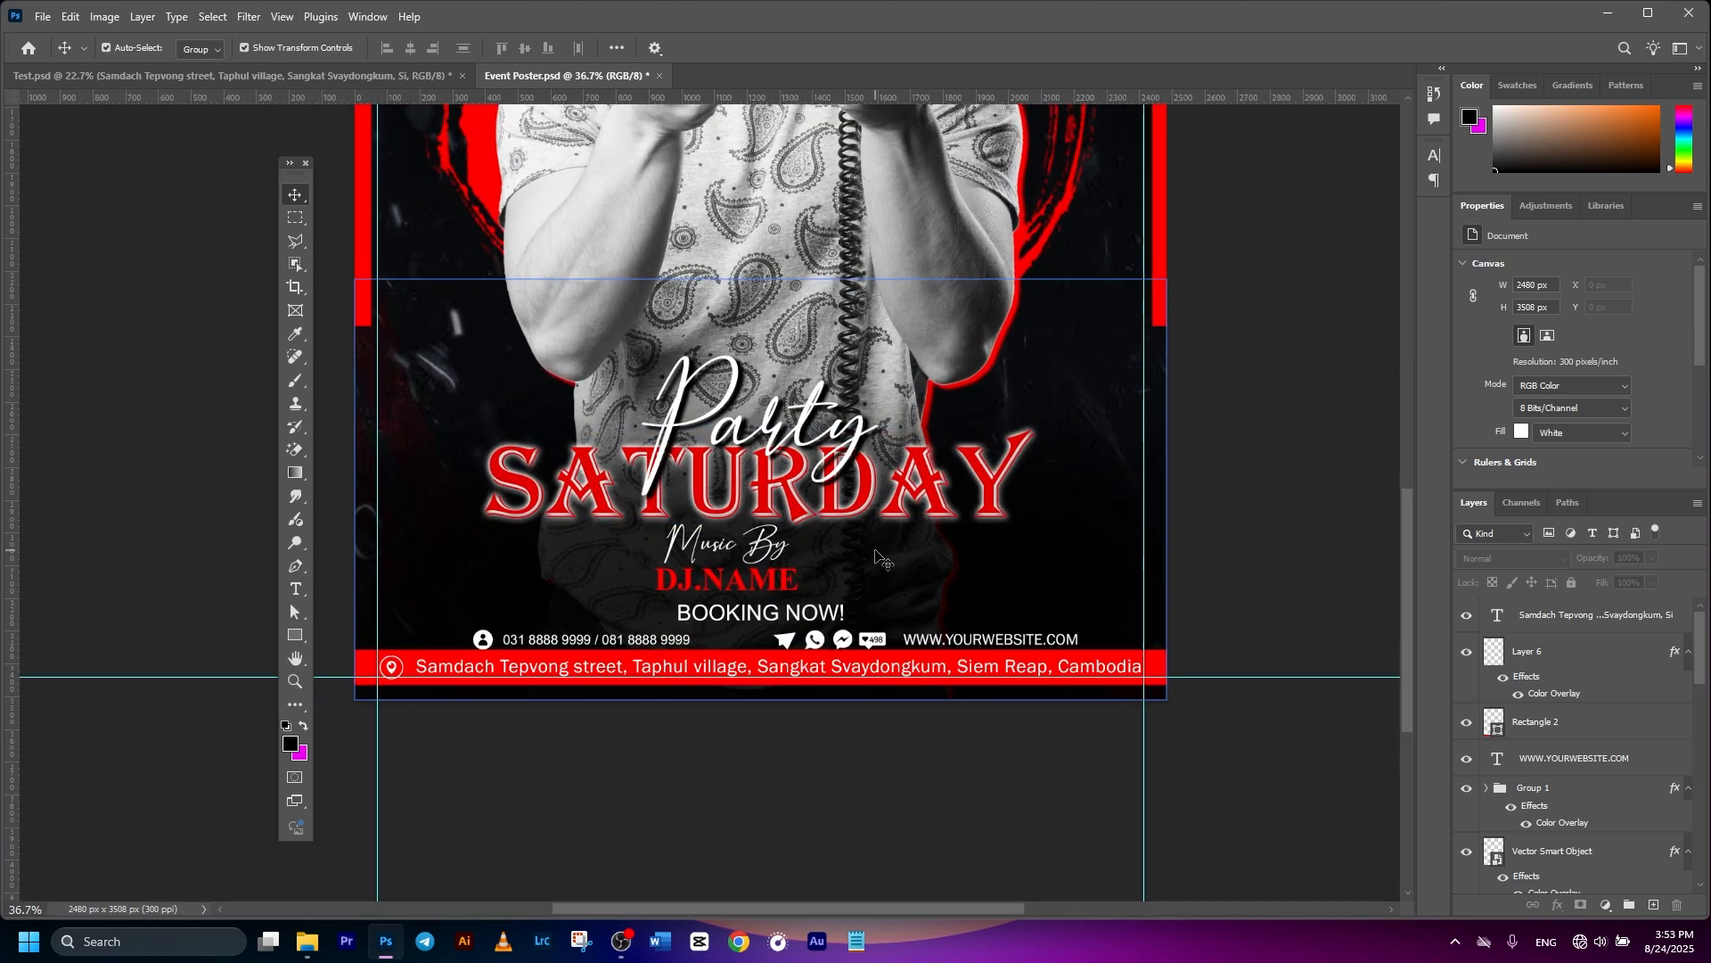
scroll(1061, 522, "up", 2)
left_click(1166, 444)
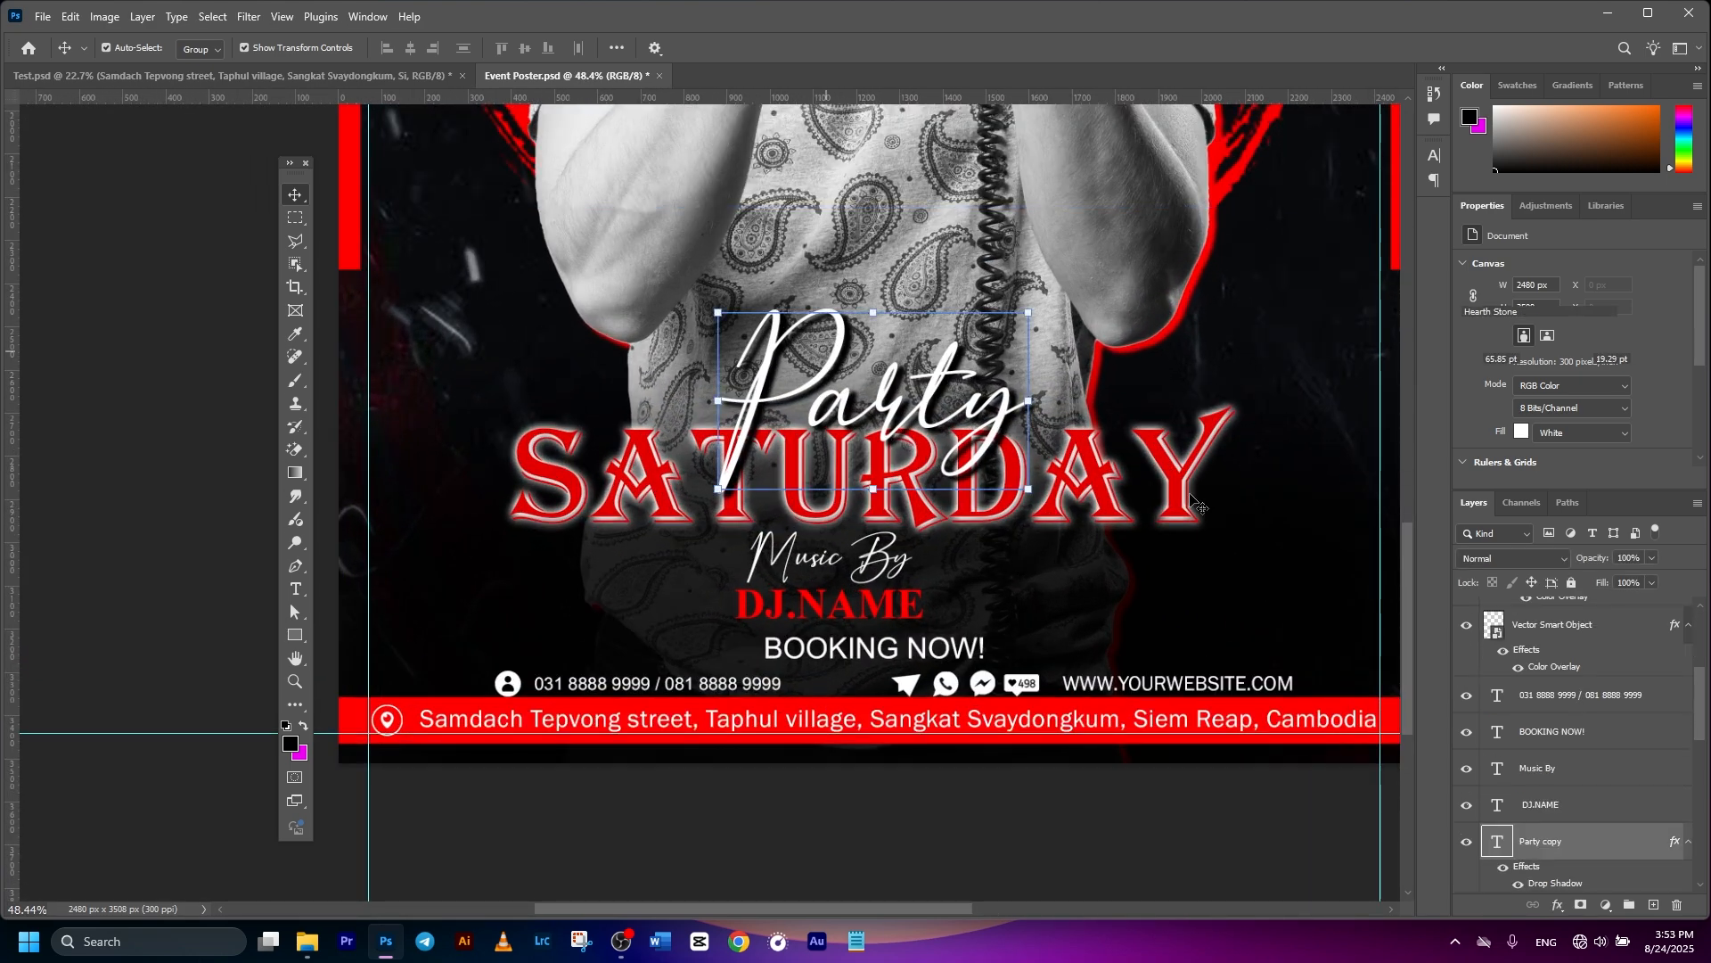
left_click_drag(1166, 444, 1166, 457)
left_click_drag(829, 559, 829, 534)
left_click_drag(829, 604, 829, 584)
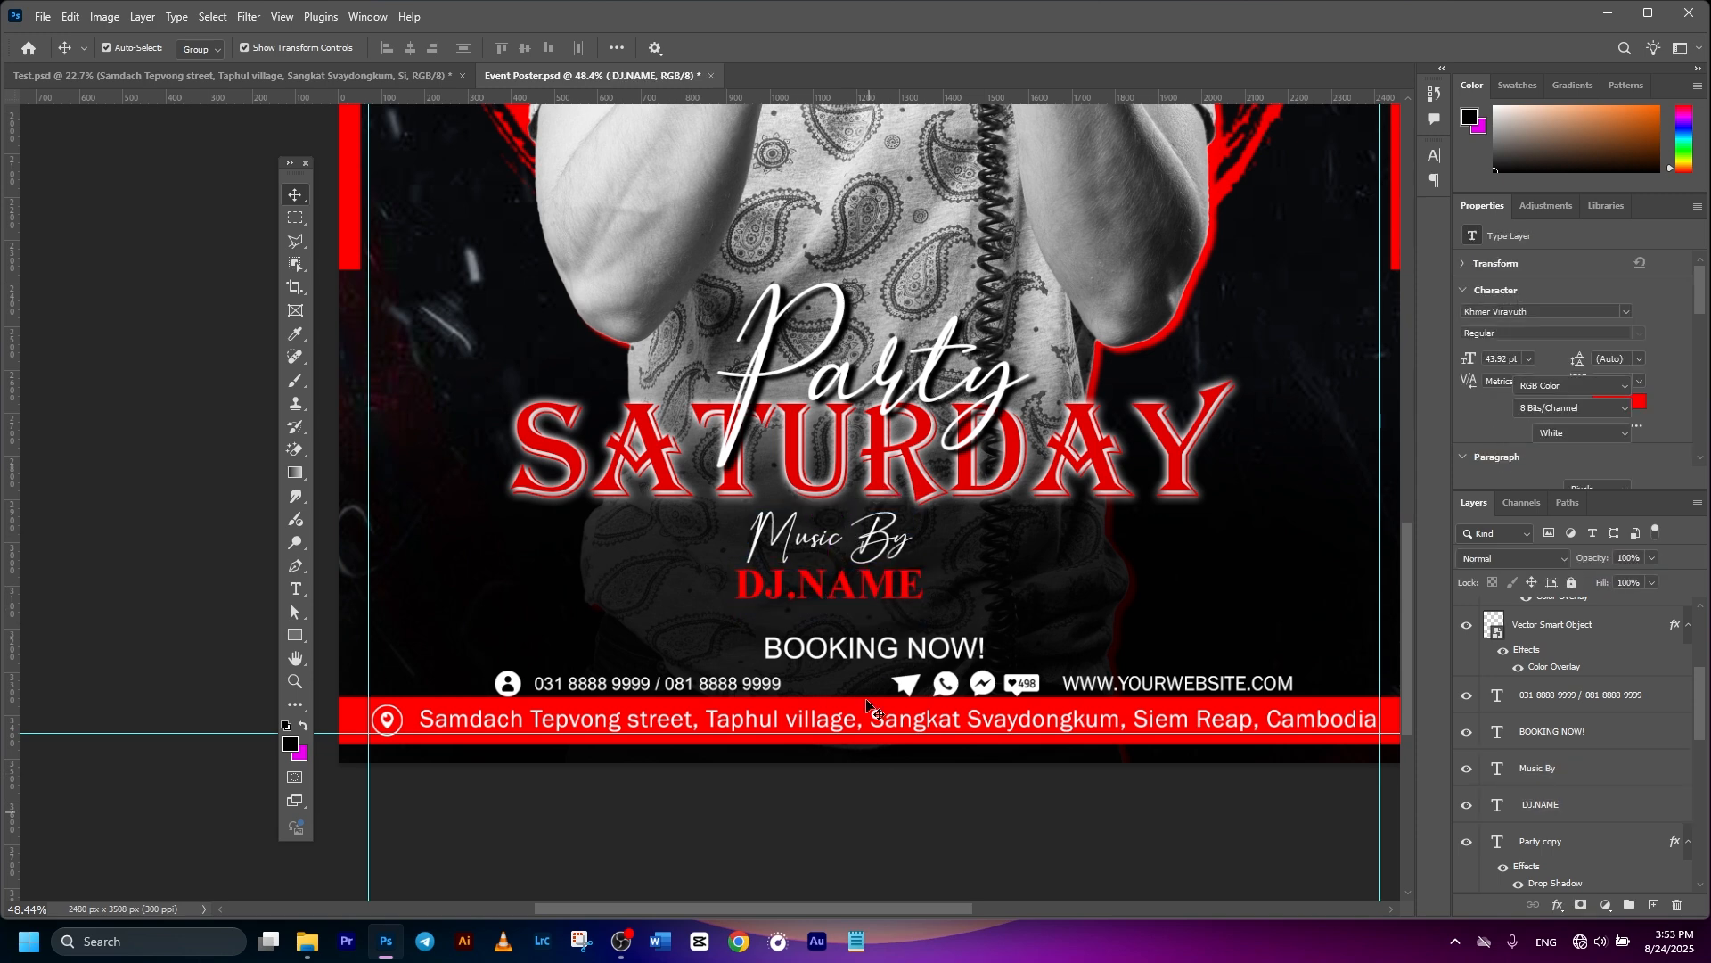
left_click_drag(873, 648, 874, 628)
- Undo the accidental contact-row change and reposition the phone number text
left_click(865, 584)
left_click_drag(348, 756, 1054, 782)
scroll(981, 617, "down", 1)
key("ctrl+z")
left_click_drag(660, 595, 696, 598)
- Select the website text and frame the whole poster in view
left_click(1069, 593)
scroll(927, 553, "down", 9)
scroll(1100, 455, "down", 1)
scroll(1085, 473, "up", 2)
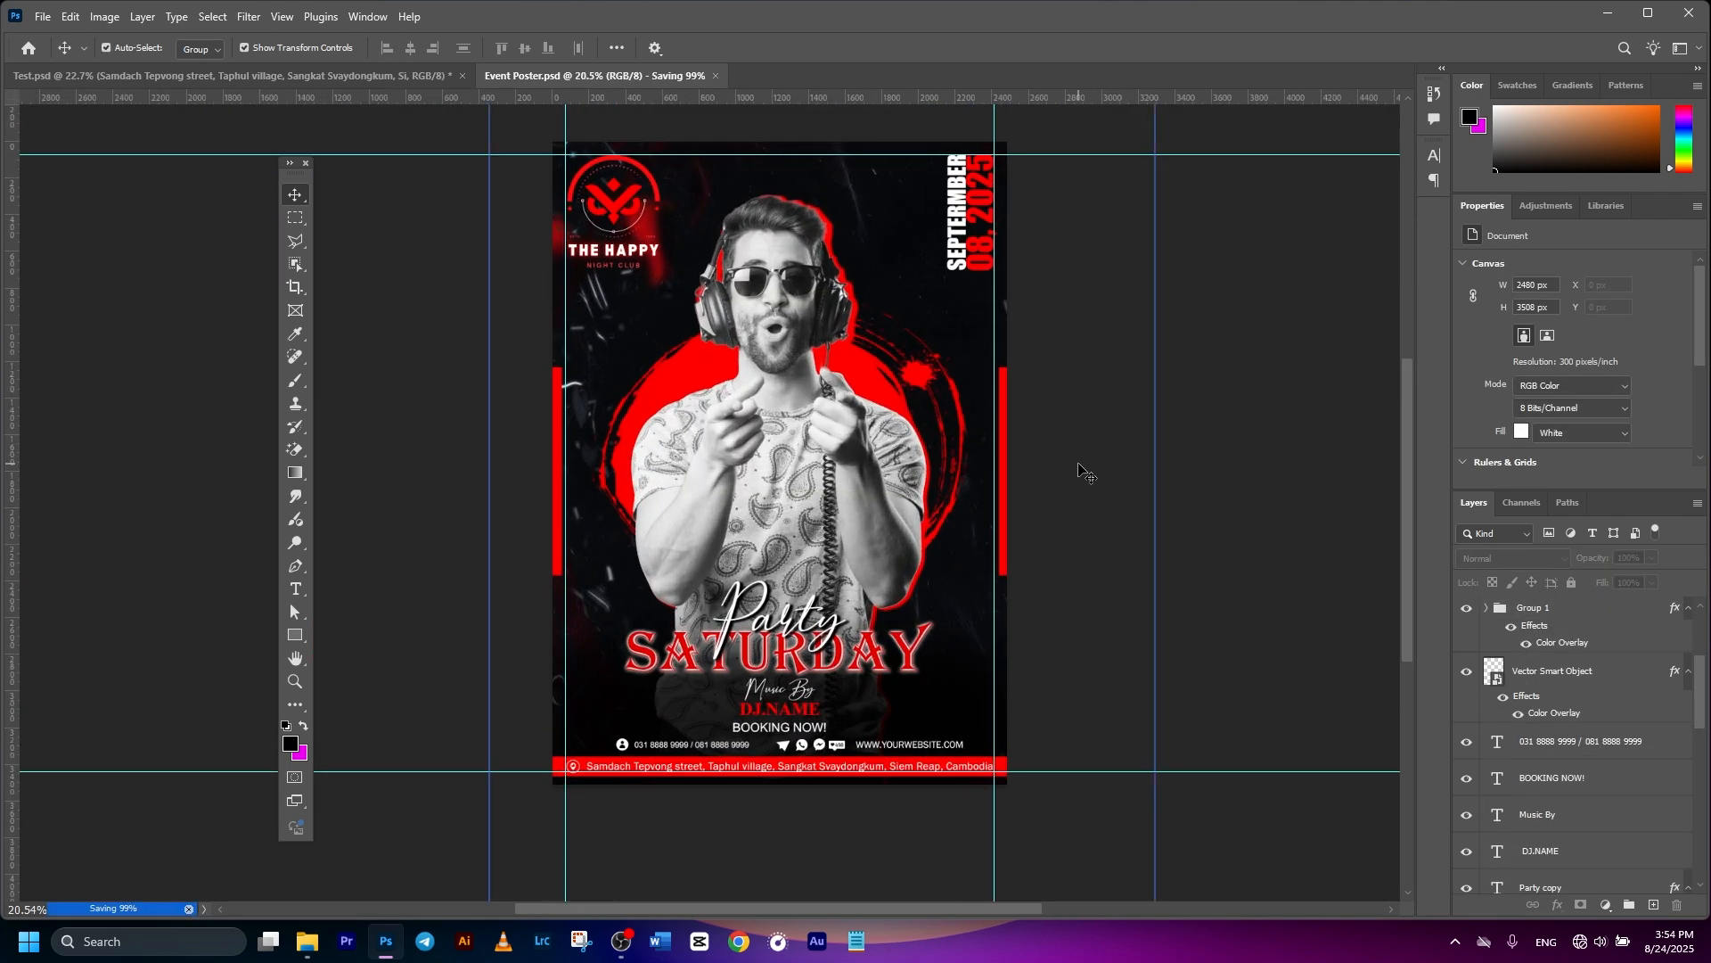
left_click_drag(1175, 463, 1136, 486)
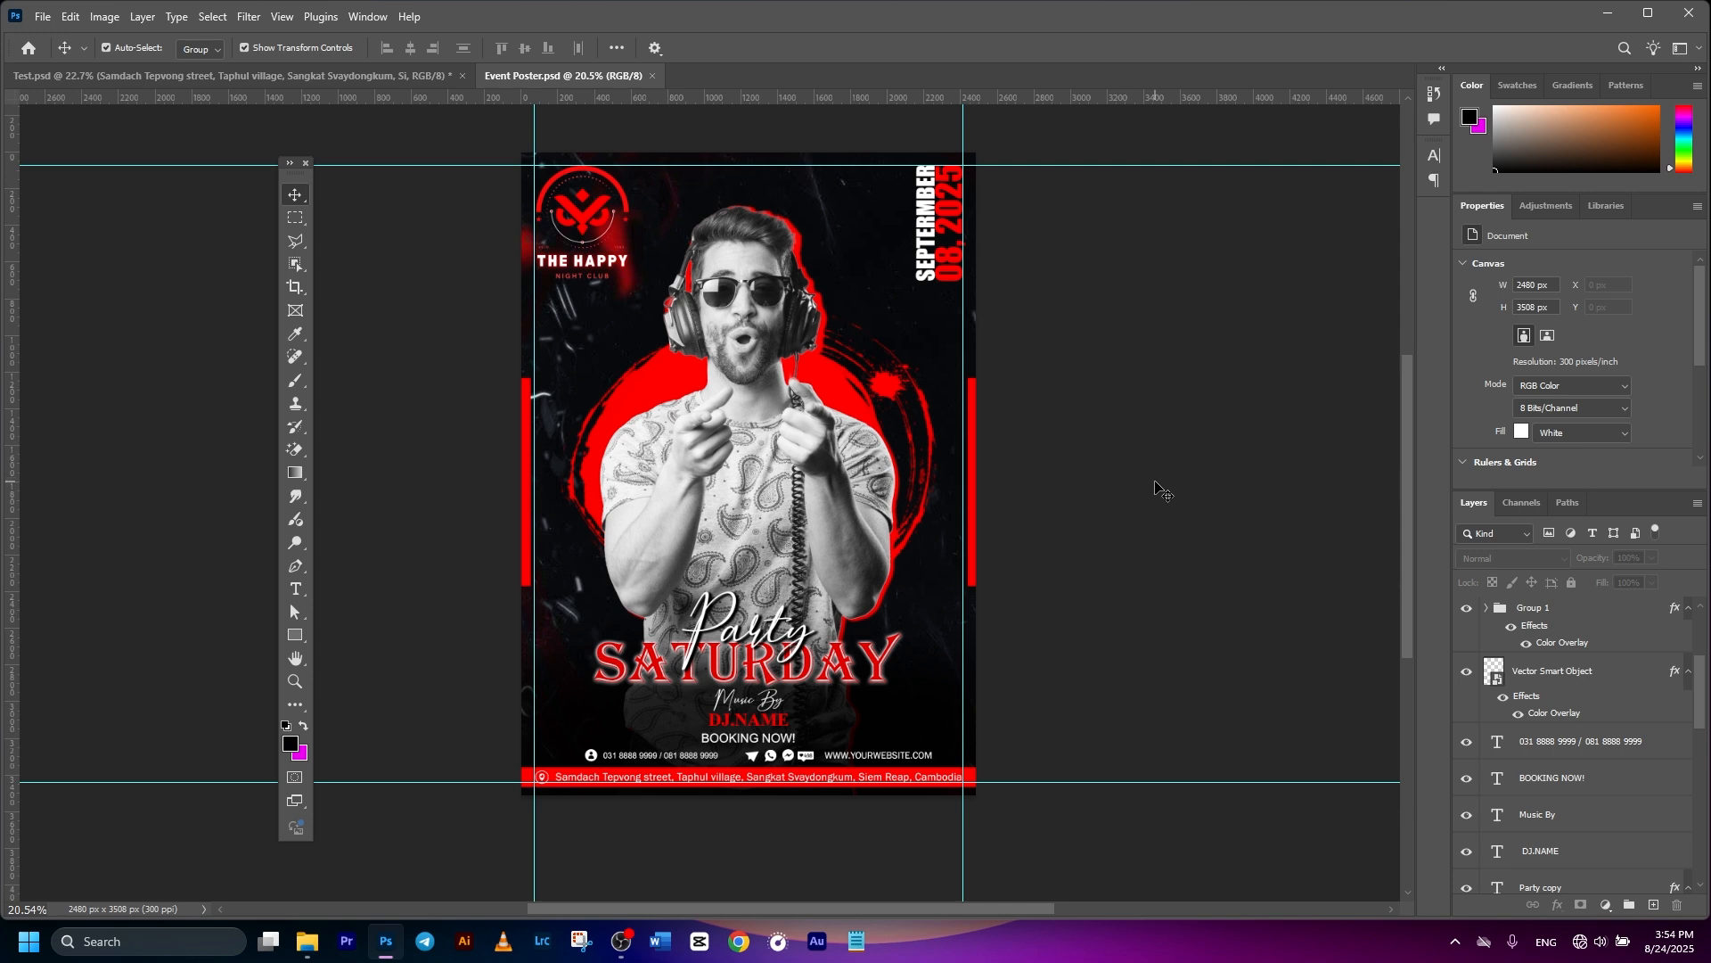